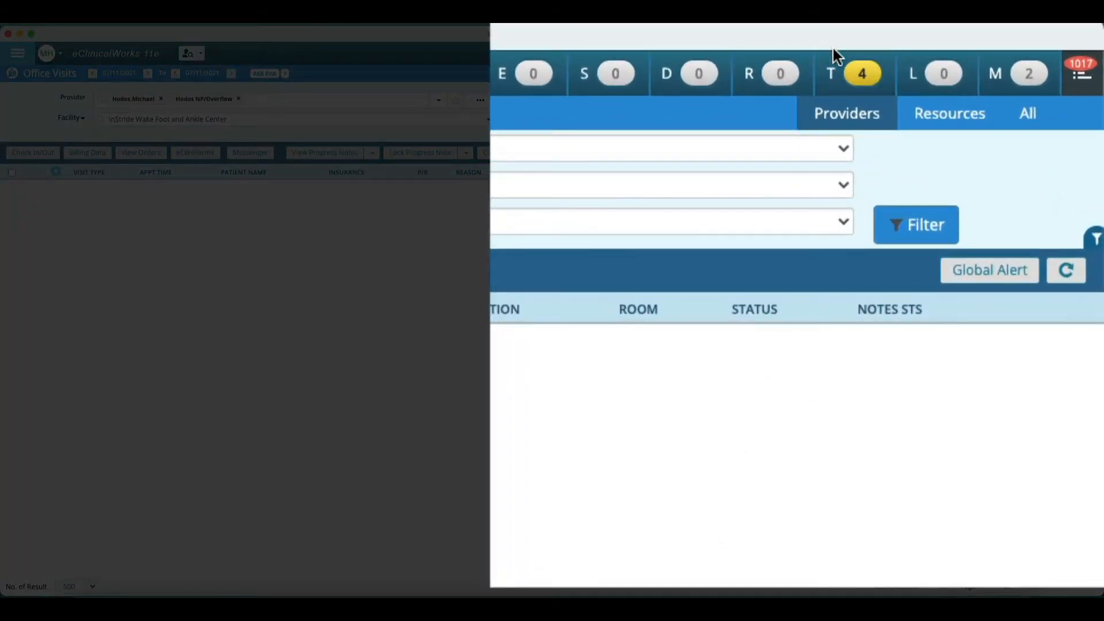
Step: Open the telephone encounters list and start a new telephone encounter
{"action": "left_click", "coordinate": [830, 75]}
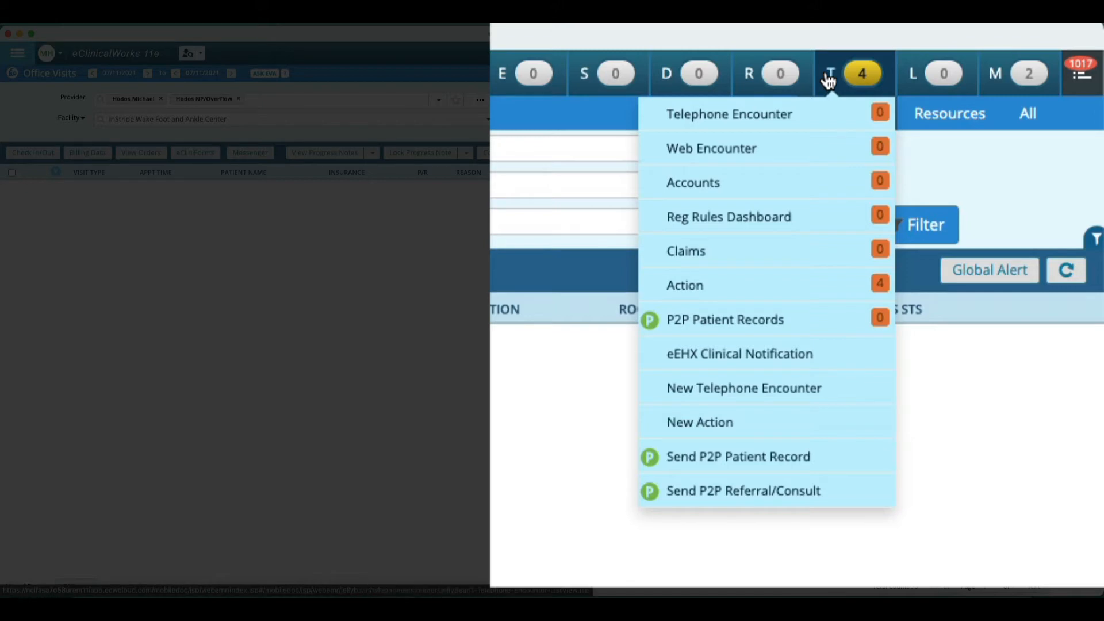
{"action": "mouse_move", "coordinate": [831, 74]}
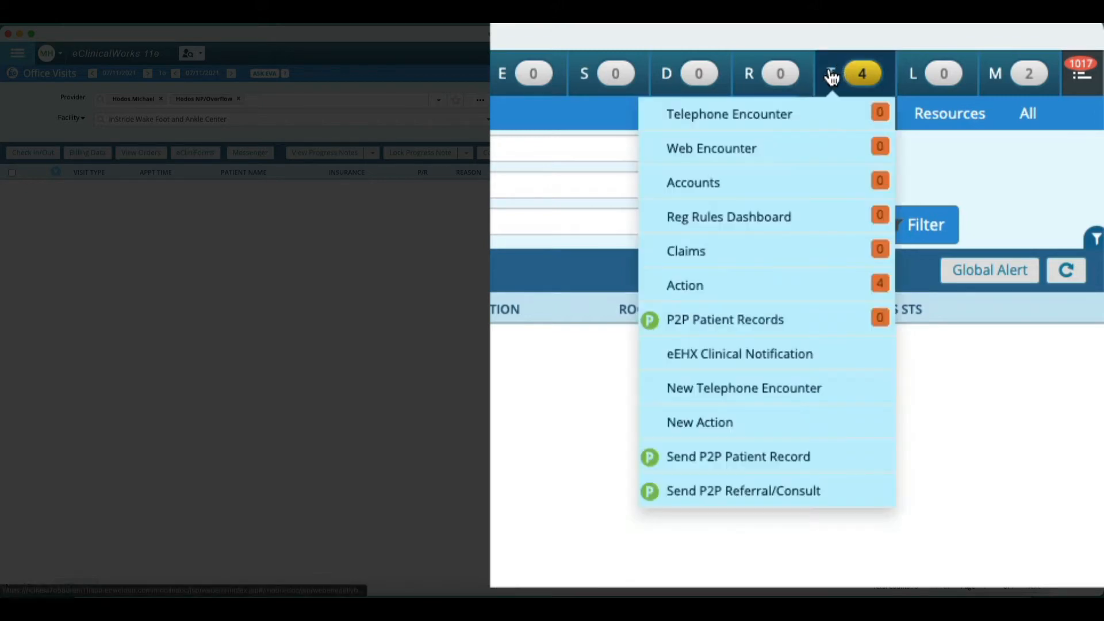
{"action": "left_click", "coordinate": [819, 110]}
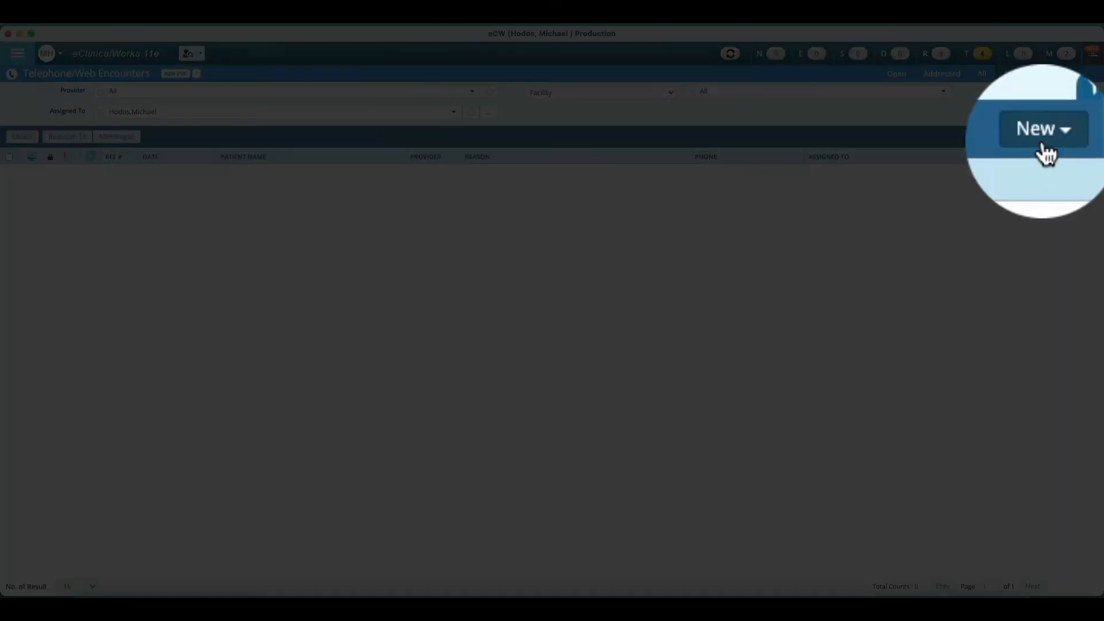
{"action": "left_click", "coordinate": [1082, 136]}
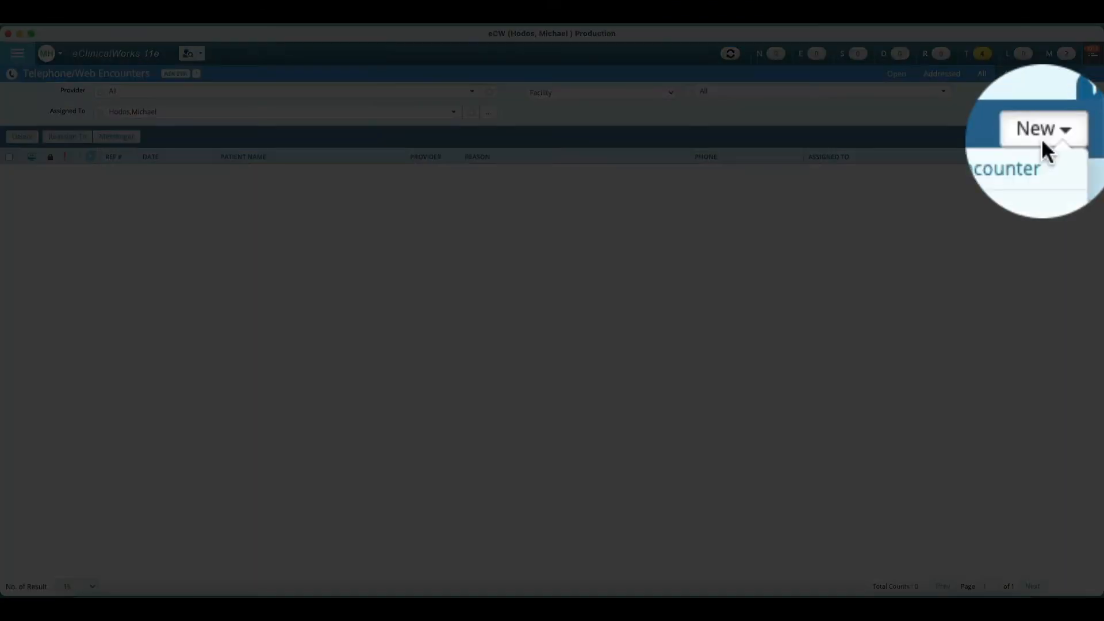
{"action": "left_click", "coordinate": [1045, 151]}
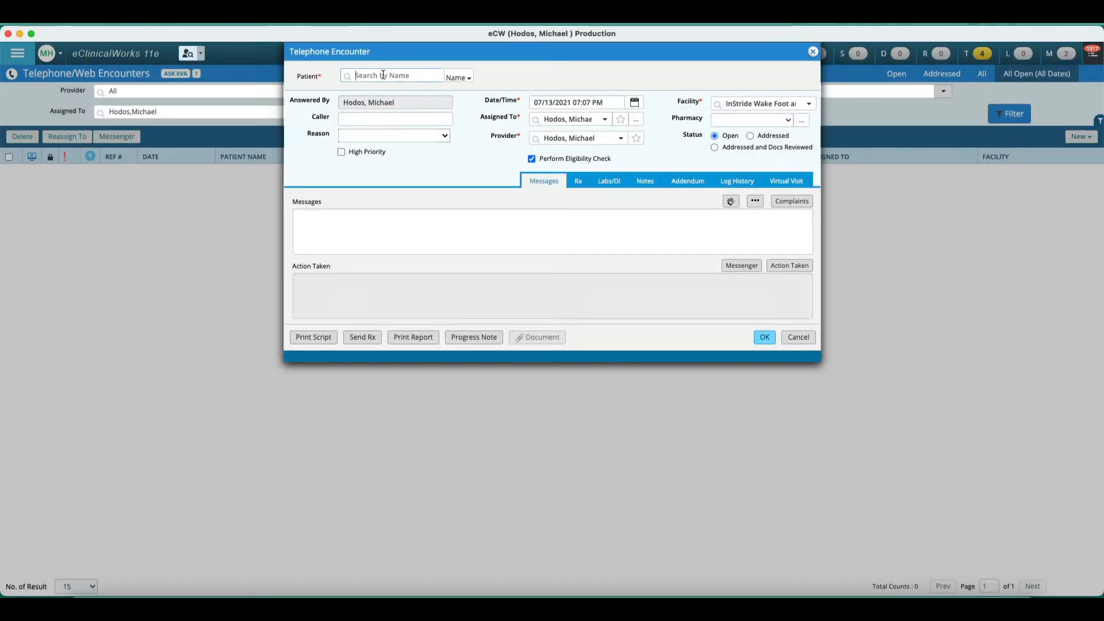
Step: Search for the InStride test patient by name and select them for the encounter
{"action": "left_click", "coordinate": [383, 75]}
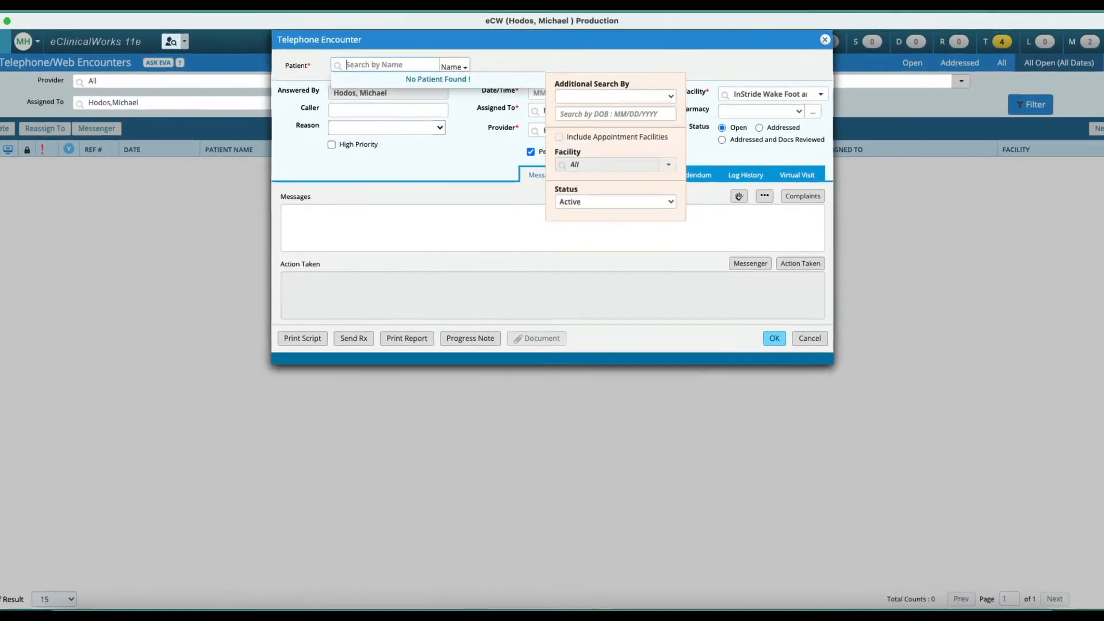
{"action": "type", "text": "InStride"}
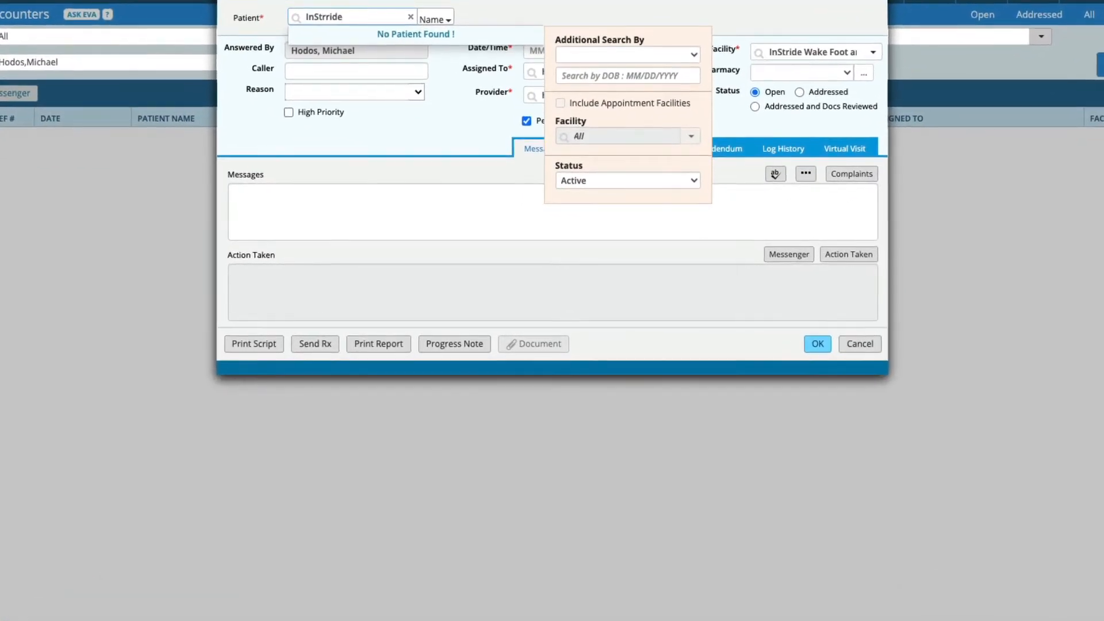
{"action": "key", "text": "ctrl+a"}
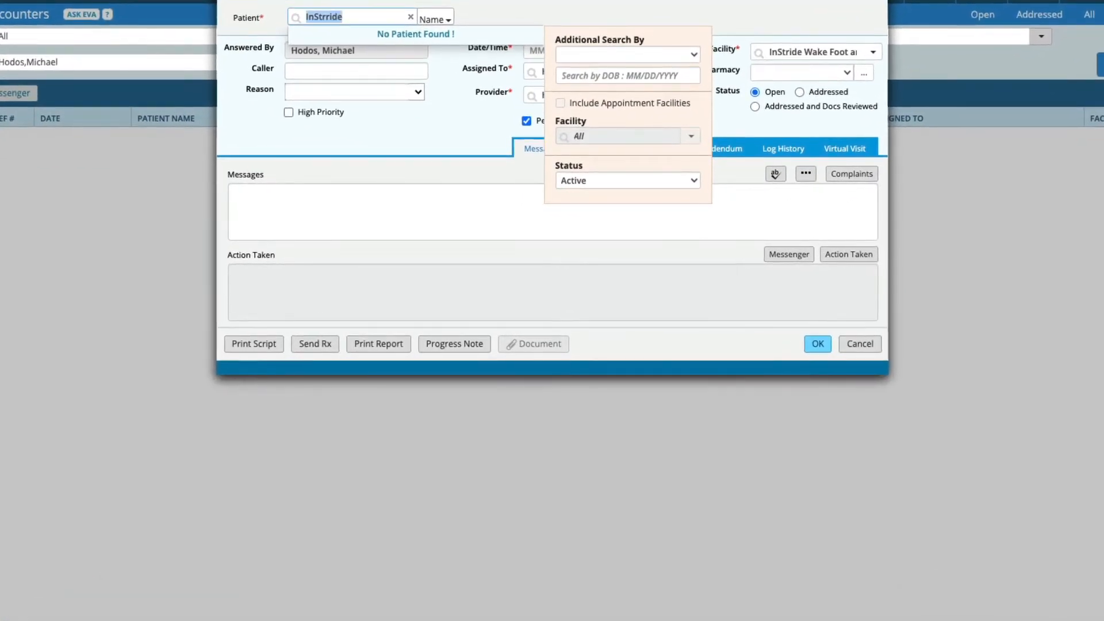
{"action": "type", "text": "STy"}
{"action": "key", "text": "BackSpace"}
{"action": "key", "text": "BackSpace"}
{"action": "key", "text": "BackSpace"}
{"action": "type", "text": "TV"}
{"action": "type", "text": ","}
{"action": "key", "text": "BackSpace"}
{"action": "key", "text": "BackSpace"}
{"action": "key", "text": "BackSpace"}
{"action": "type", "text": "InStride,"}
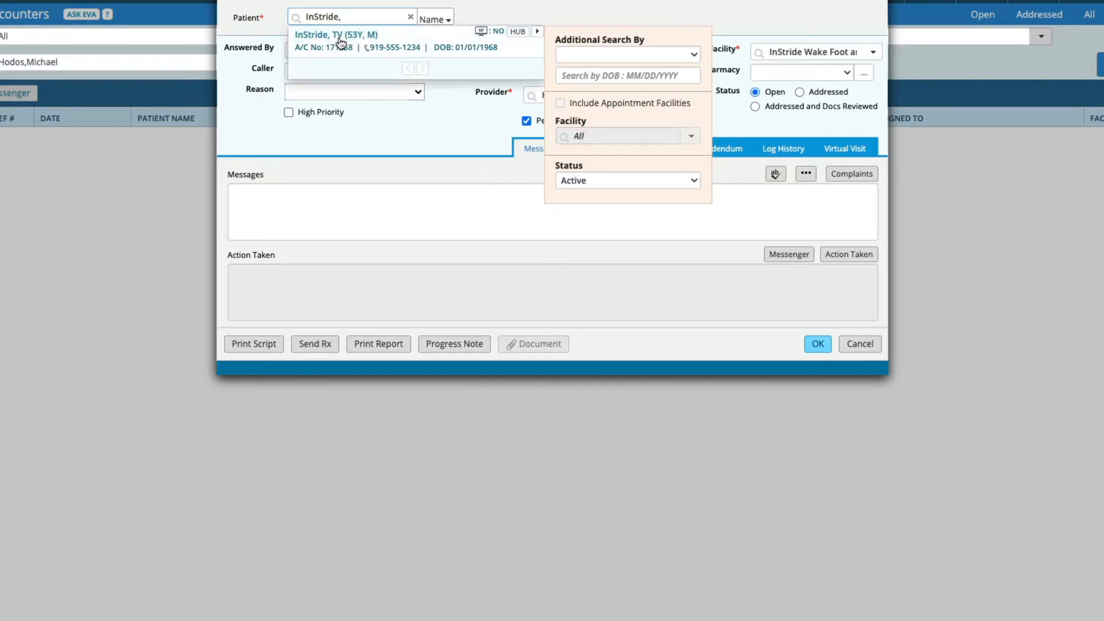
{"action": "left_click", "coordinate": [346, 41]}
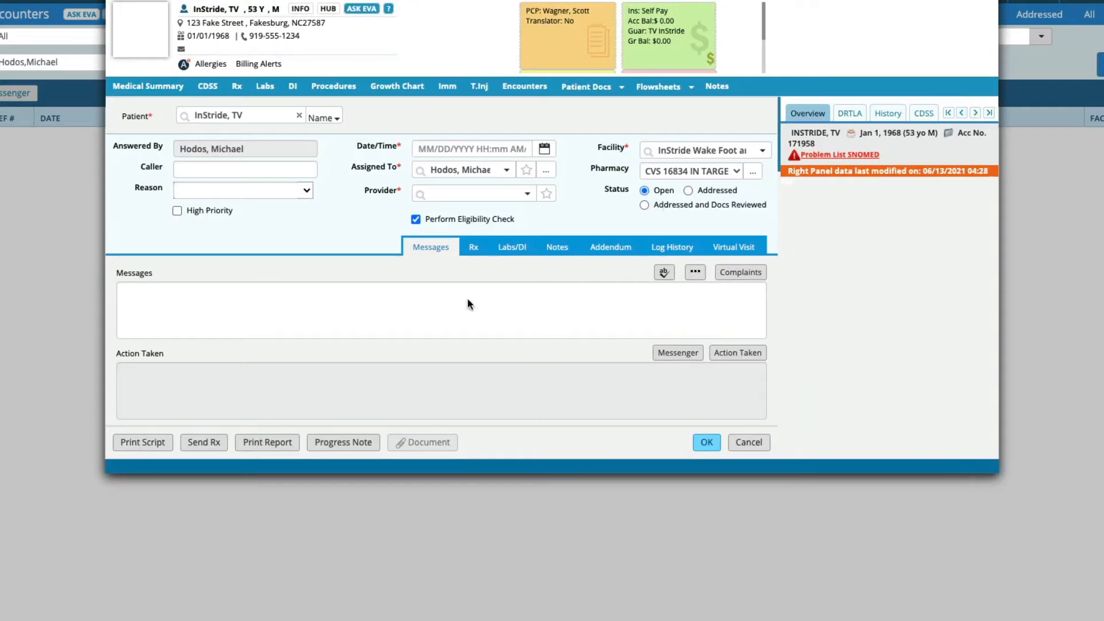
Step: Enter the message "Patient called for Rx."
{"action": "left_click", "coordinate": [444, 309]}
{"action": "type", "text": "Pat"}
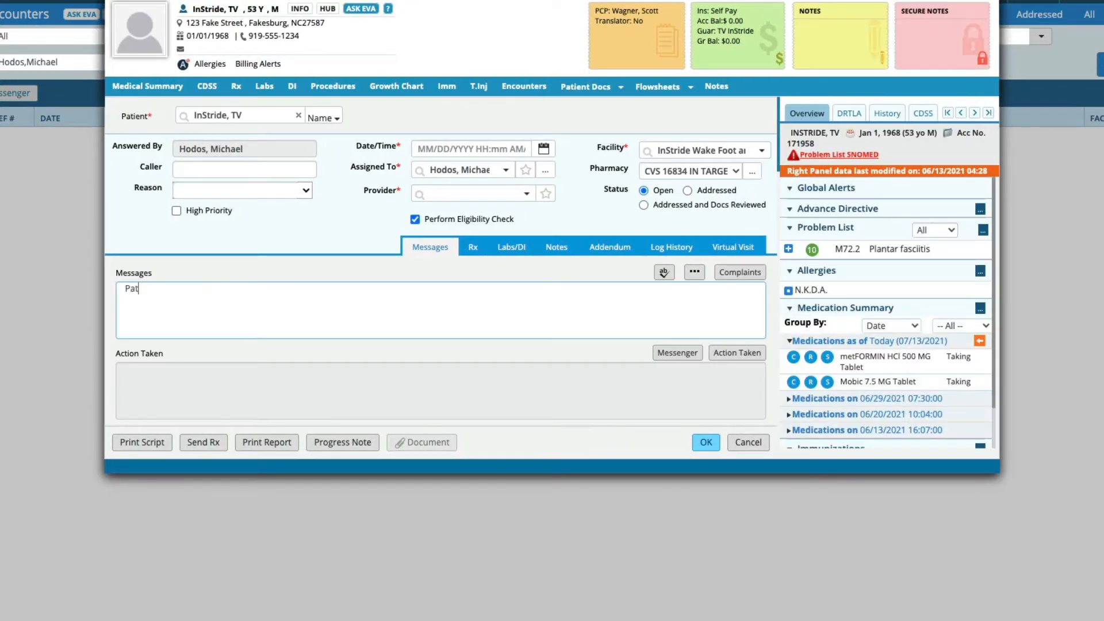
{"action": "type", "text": "ient called for Rx."}
Step: Try to open the Virtual Visit tab, and after the provider prompt, select the treating provider
{"action": "left_click", "coordinate": [745, 252]}
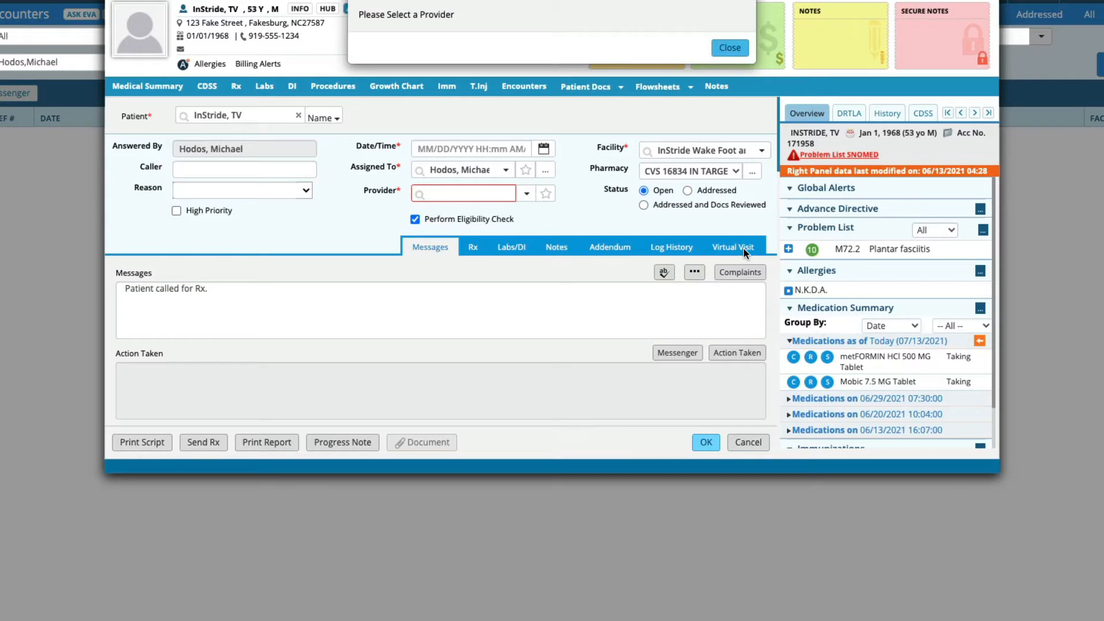
{"action": "left_click", "coordinate": [731, 48]}
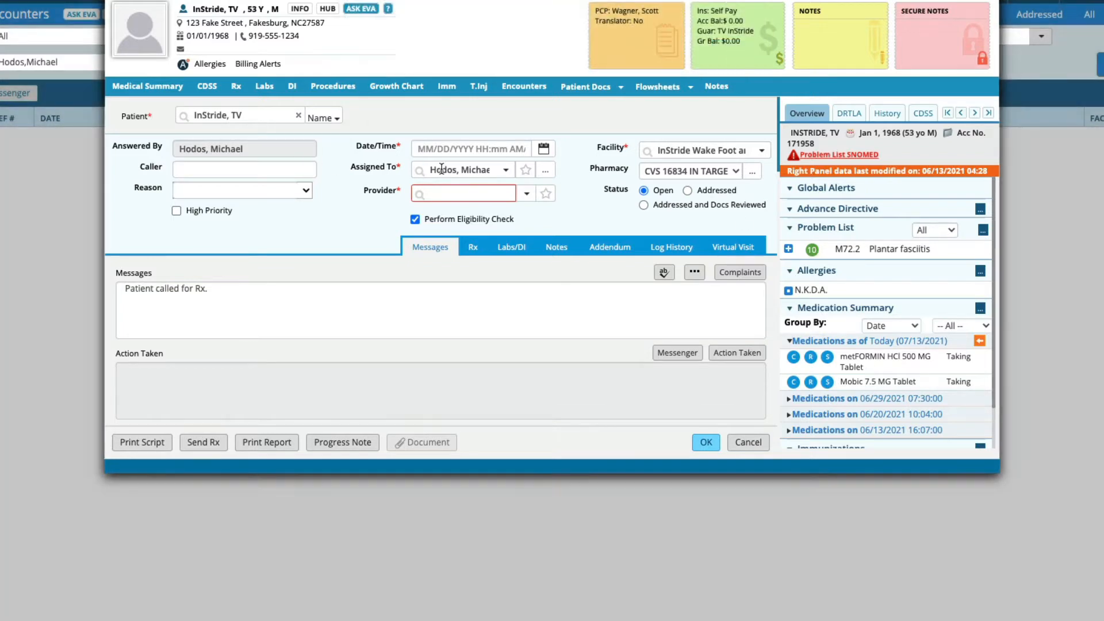
{"action": "left_click", "coordinate": [452, 193]}
{"action": "type", "text": "hodos"}
{"action": "left_click", "coordinate": [451, 224]}
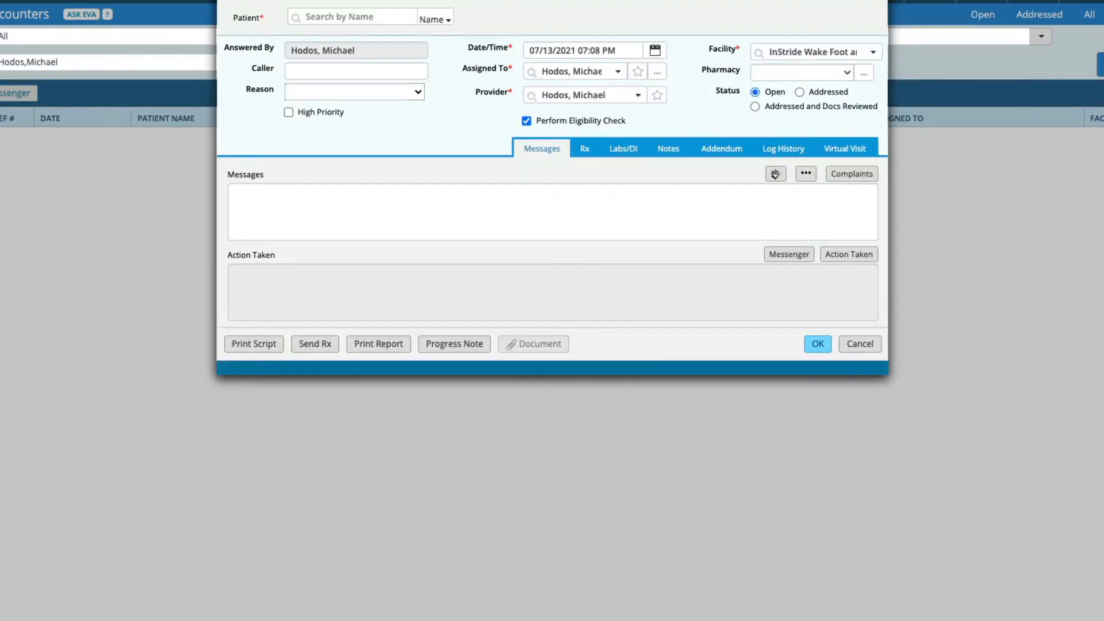
Step: Reload the encounter's patient by searching for InStride and selecting the patient again
{"action": "left_click", "coordinate": [365, 16]}
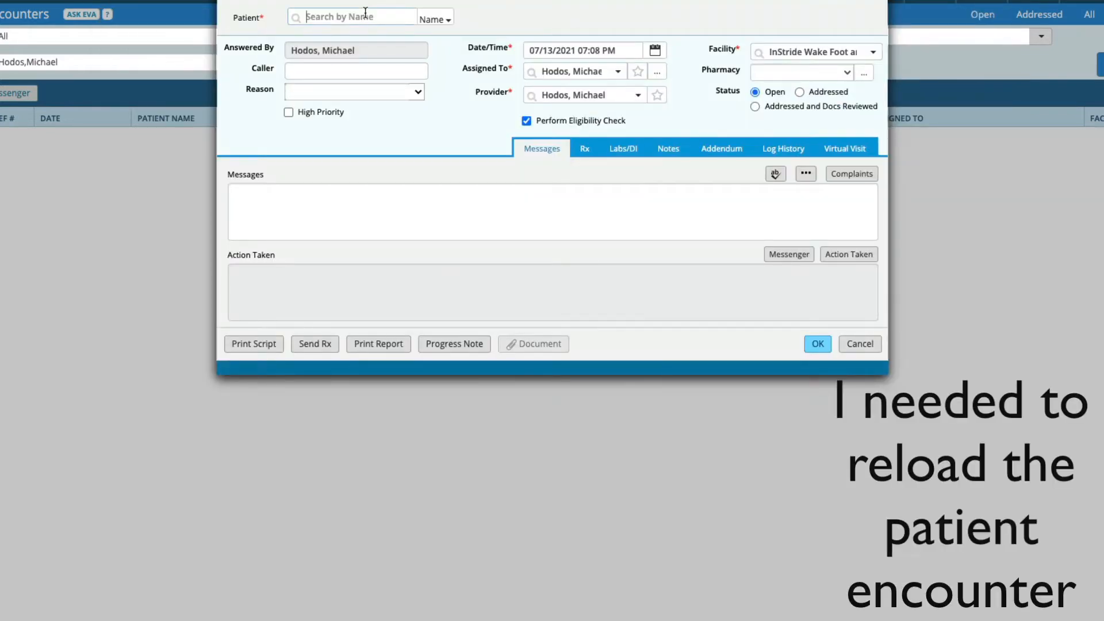
{"action": "type", "text": "InStride,"}
{"action": "left_click", "coordinate": [343, 38]}
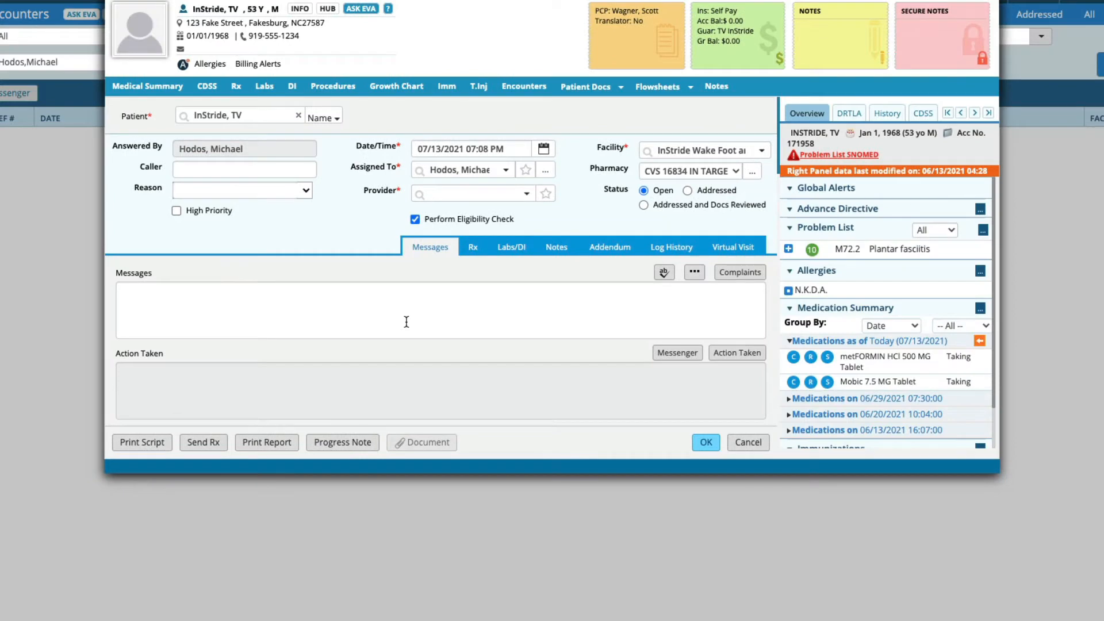
Step: Dismiss the provider prompt and select the treating provider in the Provider field
{"action": "left_click", "coordinate": [406, 322]}
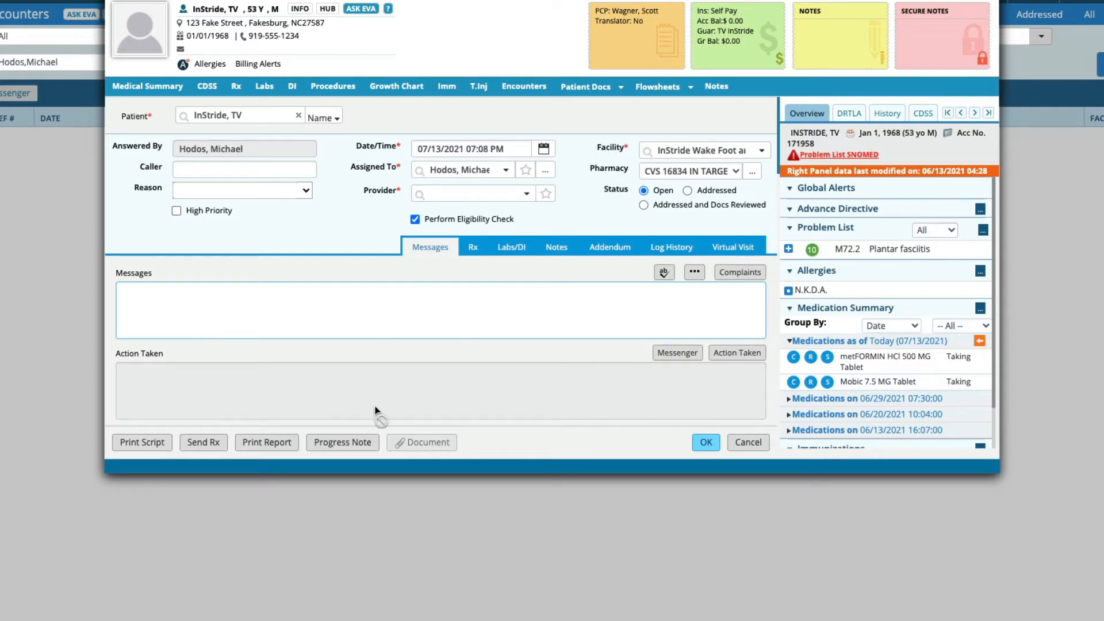
{"action": "left_click", "coordinate": [743, 244]}
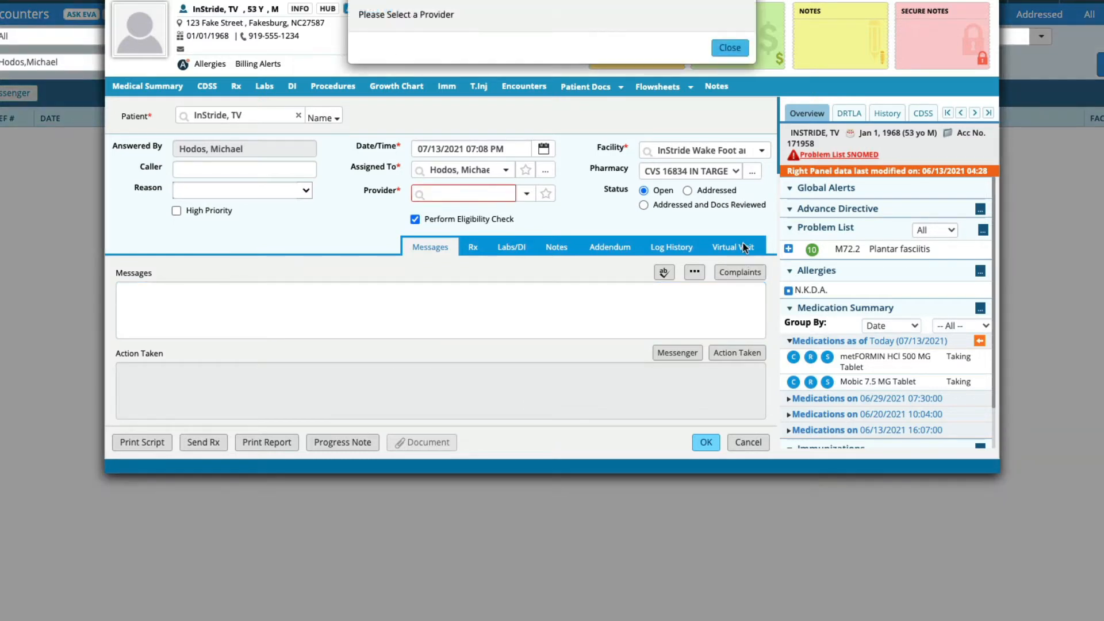
{"action": "left_click", "coordinate": [739, 47]}
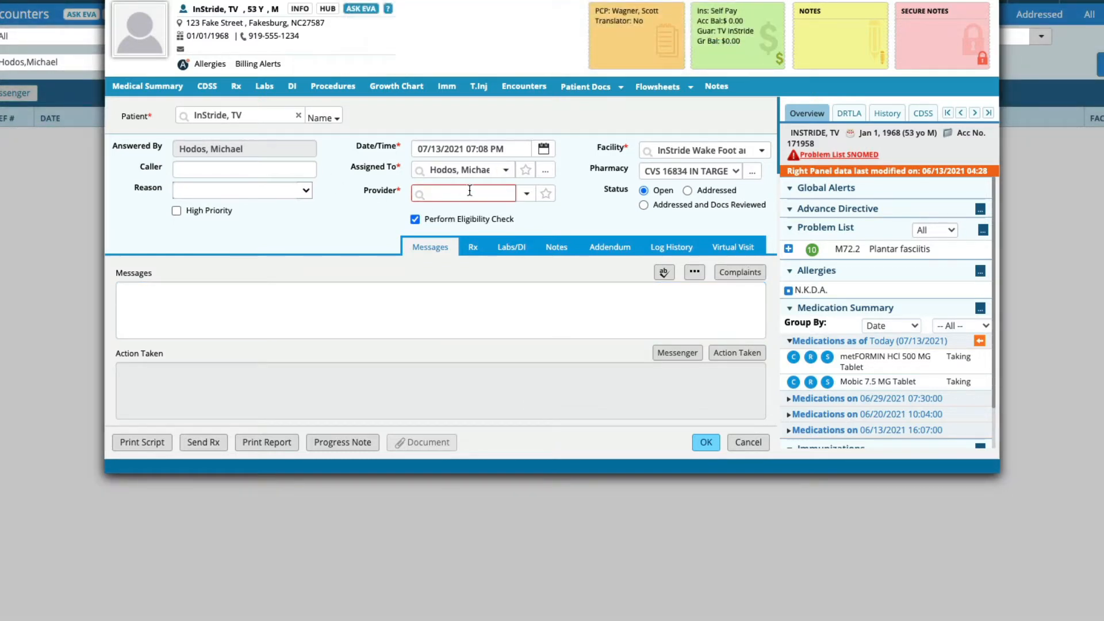
{"action": "type", "text": "Hodos"}
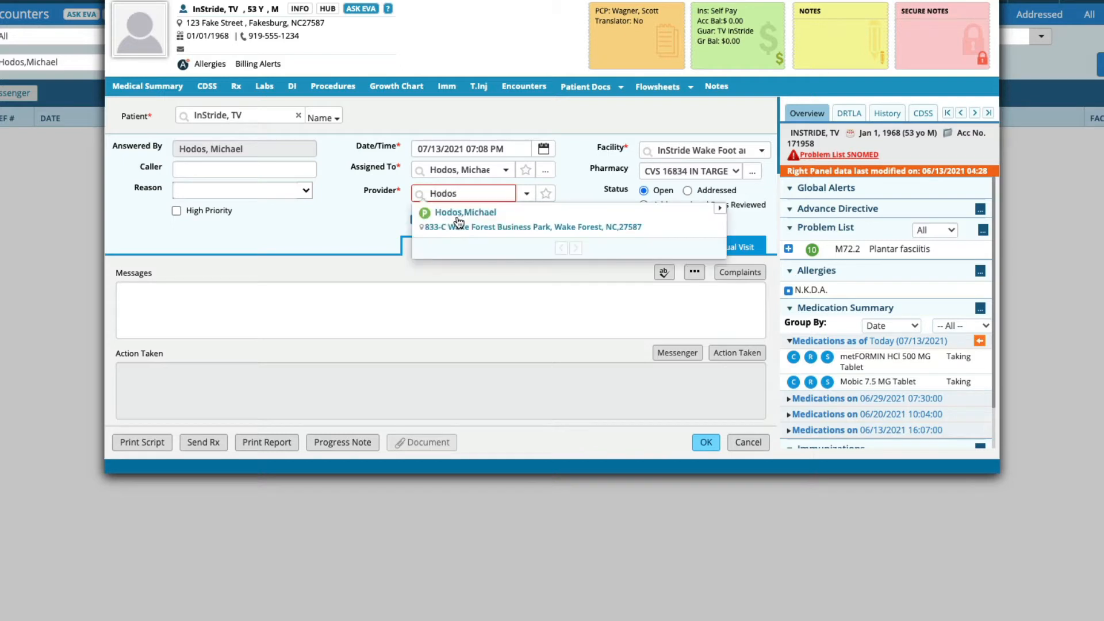
{"action": "left_click", "coordinate": [458, 217]}
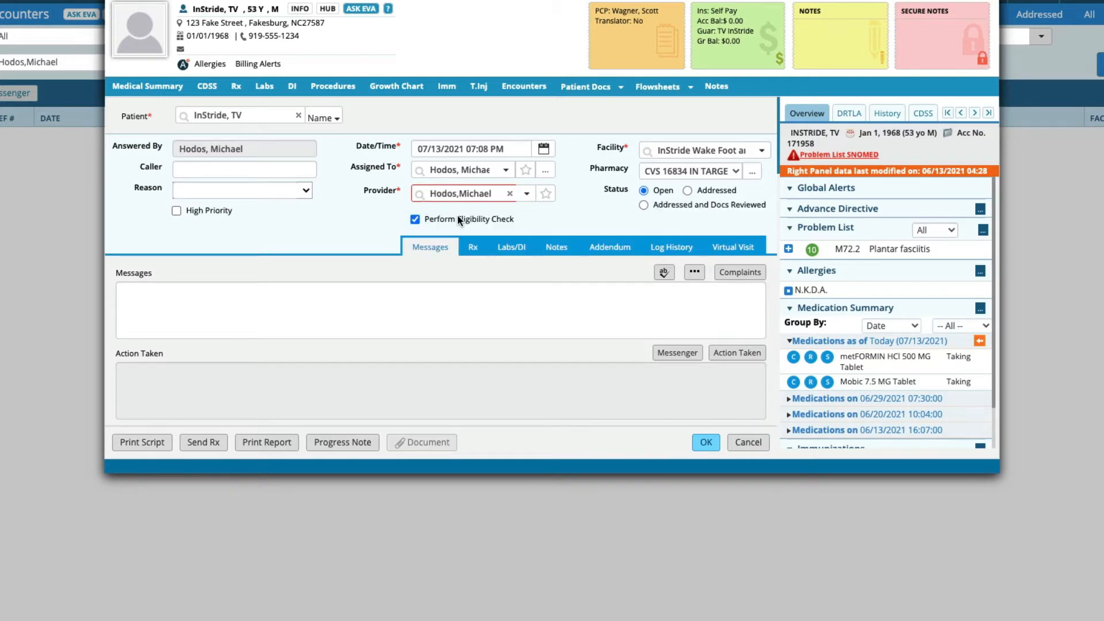
Step: Open the Virtual Visit tab and scroll through the generated visit note
{"action": "left_click", "coordinate": [741, 253]}
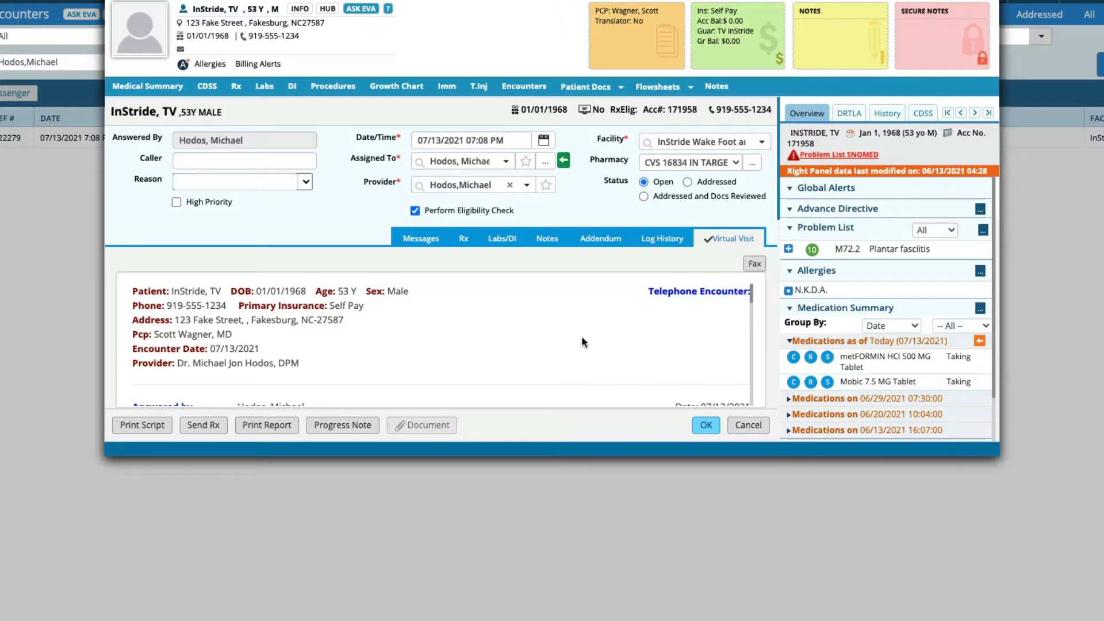
{"action": "scroll", "coordinate": [582, 336], "scroll_direction": "down", "scroll_amount": 1}
{"action": "scroll", "coordinate": [581, 336], "scroll_direction": "up", "scroll_amount": 1}
{"action": "scroll", "coordinate": [581, 336], "scroll_direction": "down", "scroll_amount": 1}
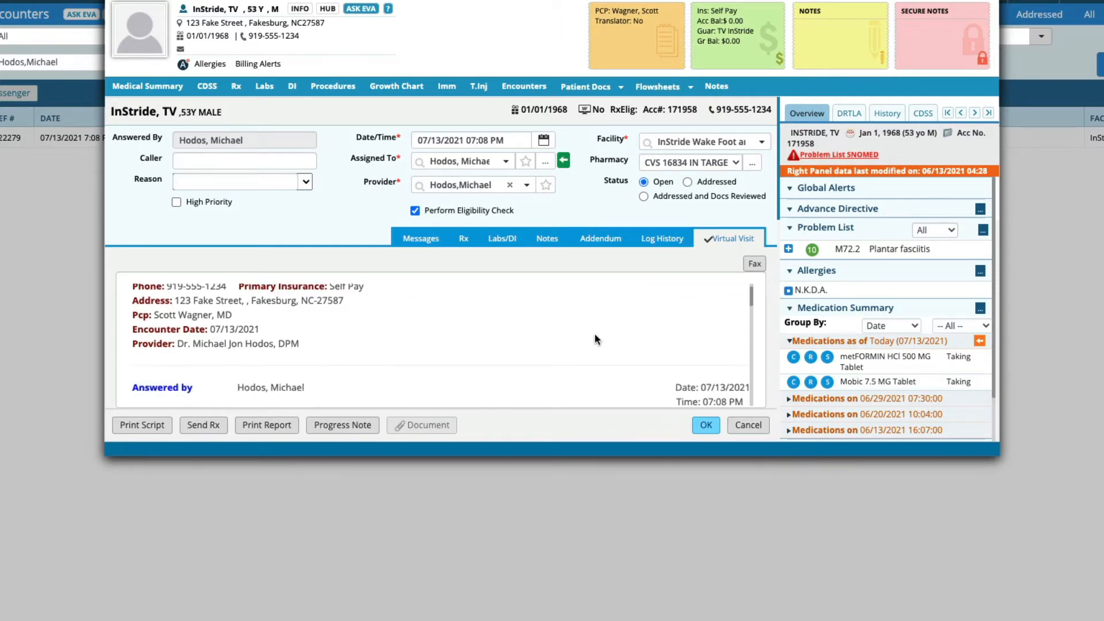
{"action": "scroll", "coordinate": [667, 349], "scroll_direction": "down", "scroll_amount": 6}
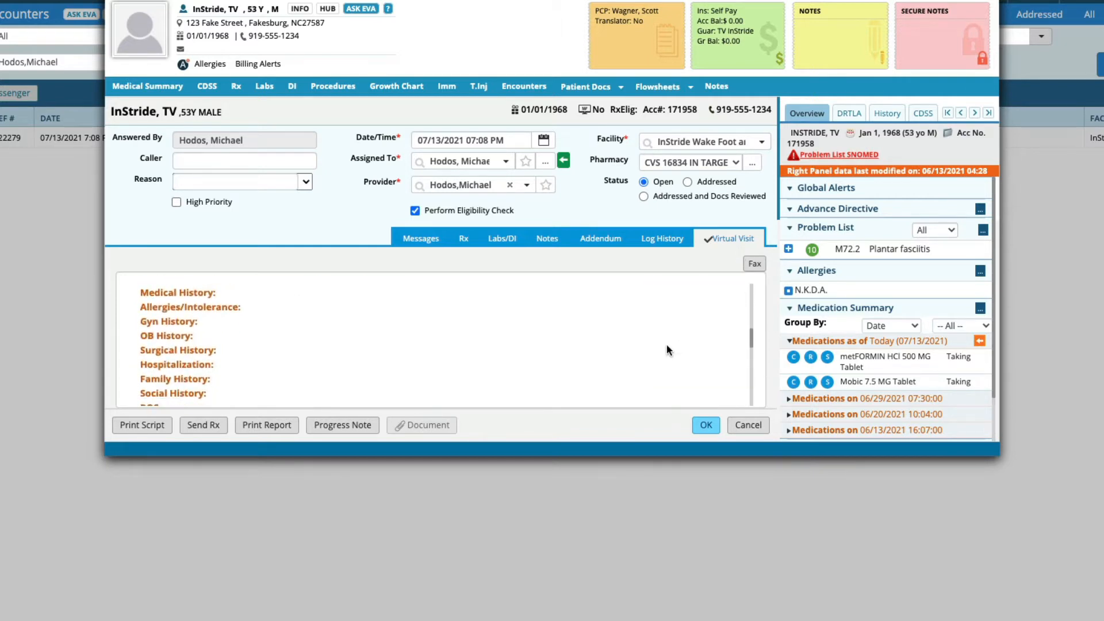
{"action": "scroll", "coordinate": [667, 345], "scroll_direction": "down", "scroll_amount": 4}
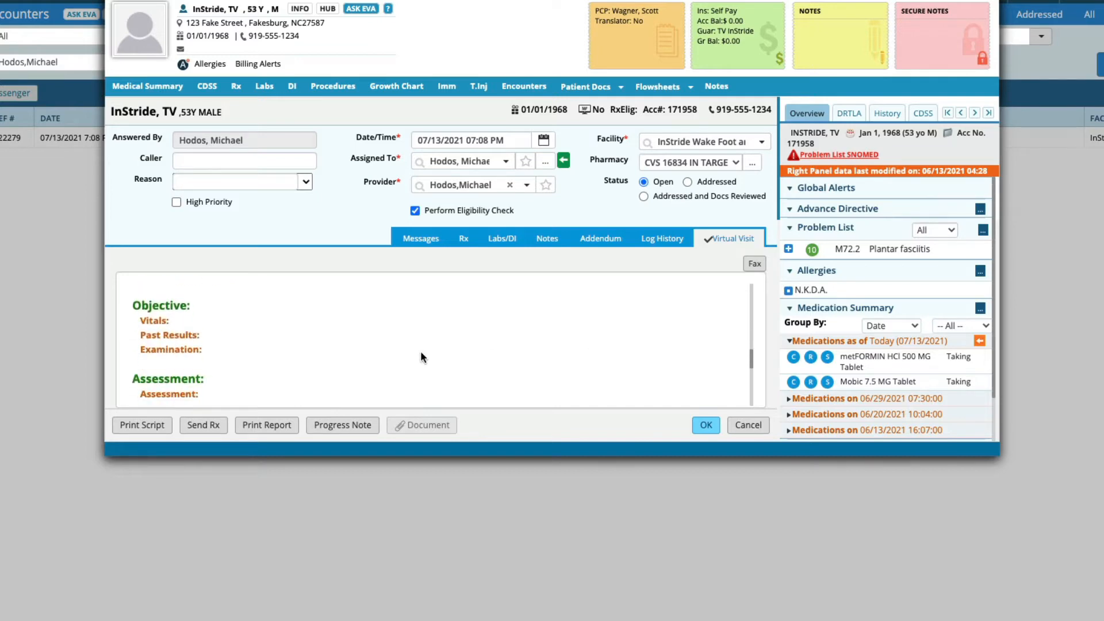
Step: Open the Vitals section from the note's Objective area and close it again
{"action": "left_click", "coordinate": [151, 329]}
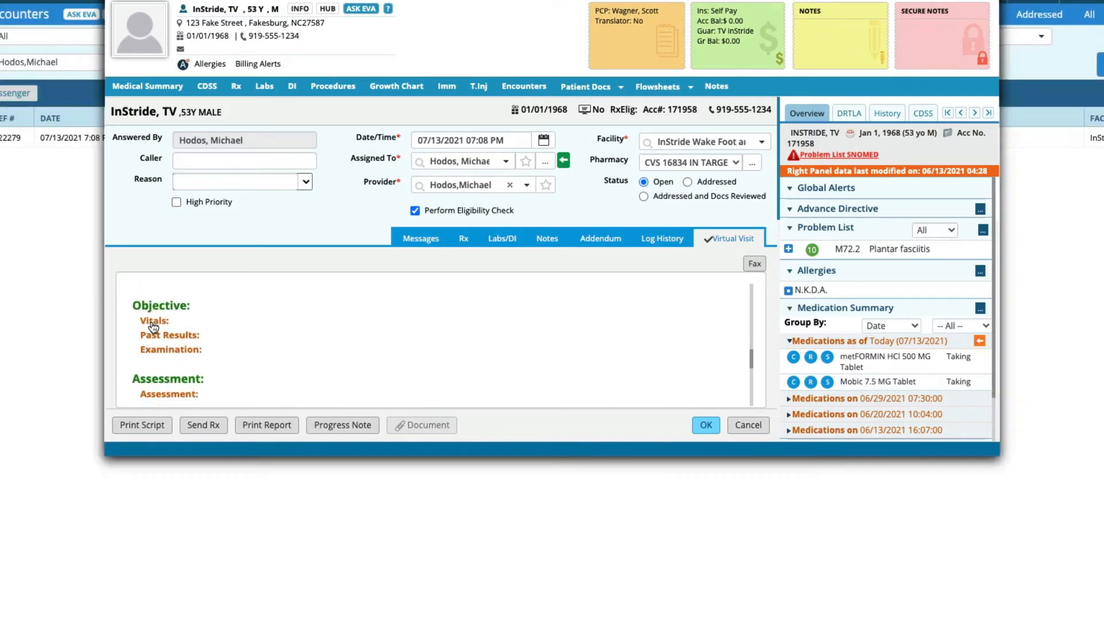
{"action": "left_click", "coordinate": [726, 241]}
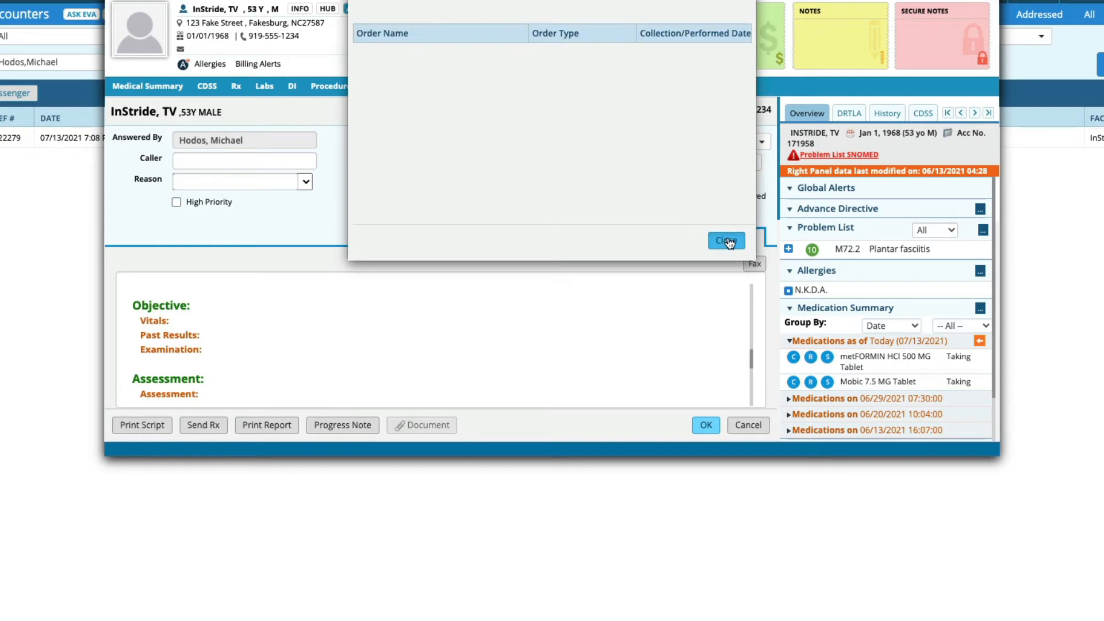
{"action": "left_click", "coordinate": [157, 324]}
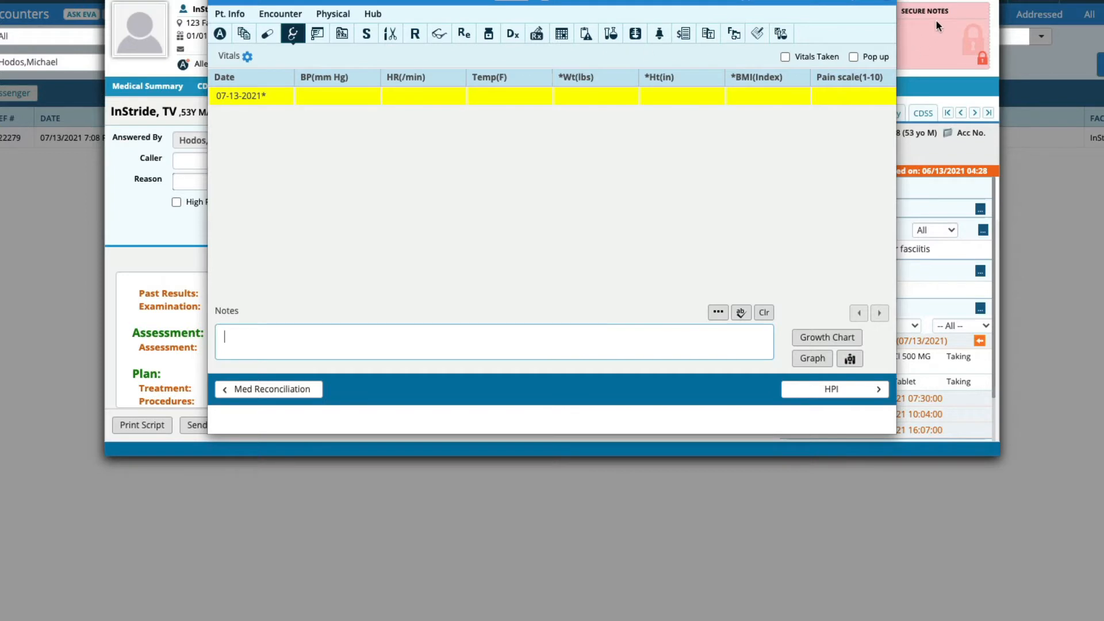
{"action": "left_click", "coordinate": [890, 3]}
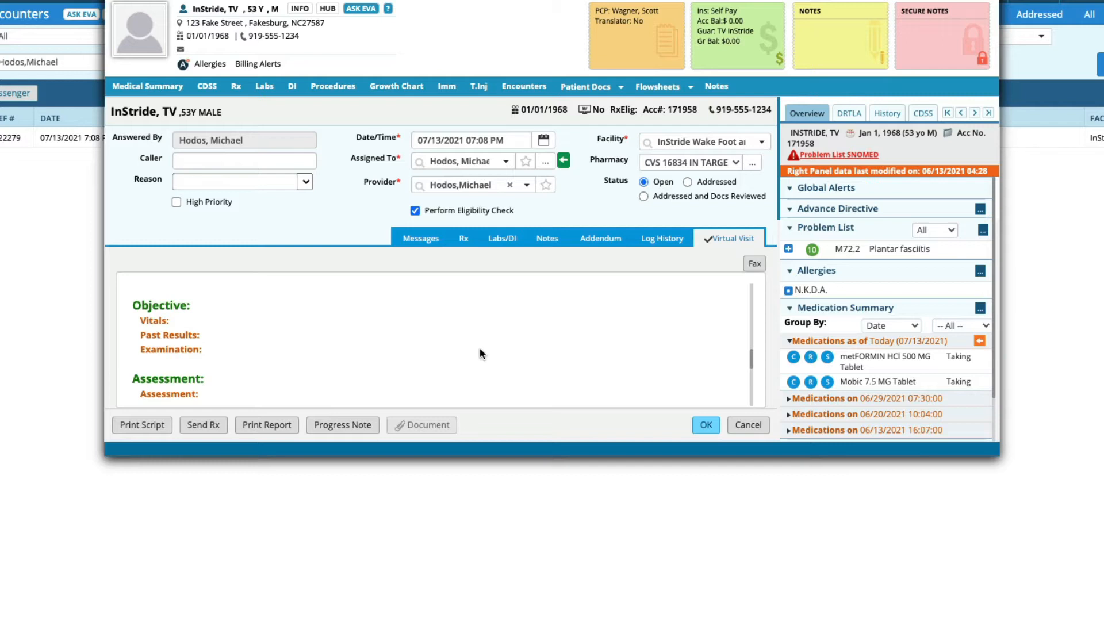
Step: View the Rx tab, then return to the Virtual Visit note and scroll through it
{"action": "left_click", "coordinate": [464, 239]}
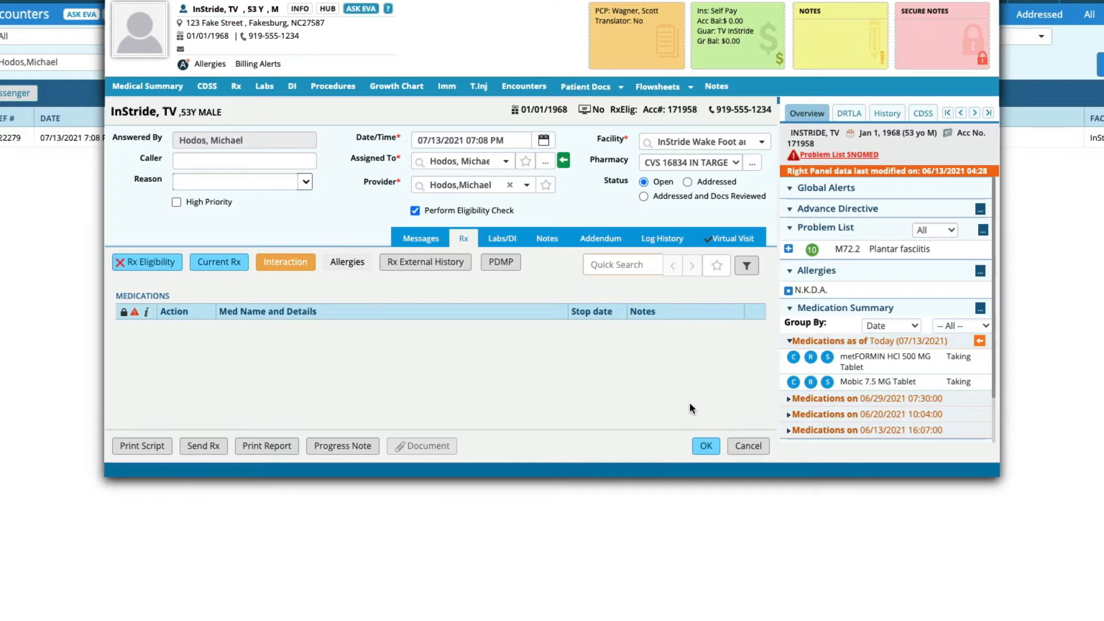
{"action": "left_click", "coordinate": [738, 237]}
{"action": "scroll", "coordinate": [453, 392], "scroll_direction": "down", "scroll_amount": 5}
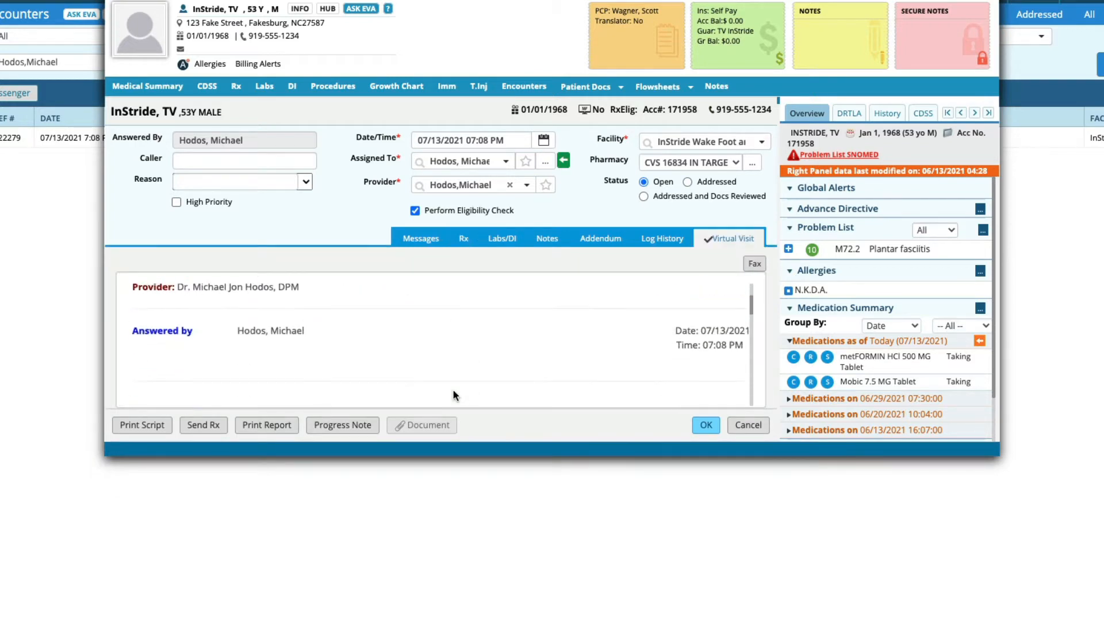
{"action": "scroll", "coordinate": [533, 326], "scroll_direction": "down", "scroll_amount": 5}
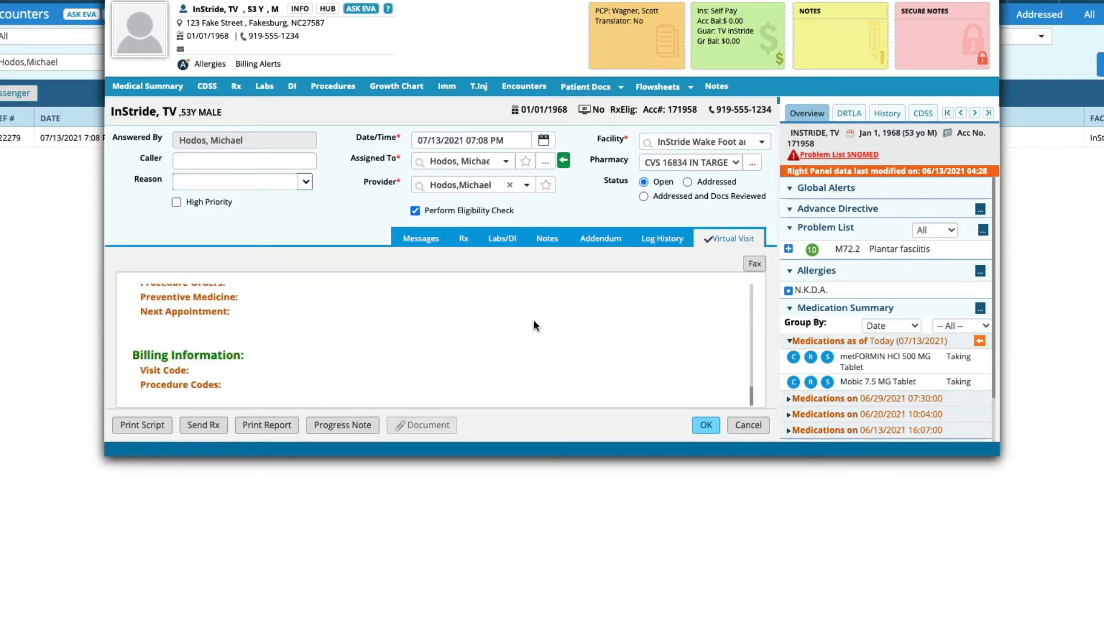
{"action": "scroll", "coordinate": [533, 326], "scroll_direction": "up", "scroll_amount": 8}
{"action": "scroll", "coordinate": [535, 325], "scroll_direction": "up", "scroll_amount": 3}
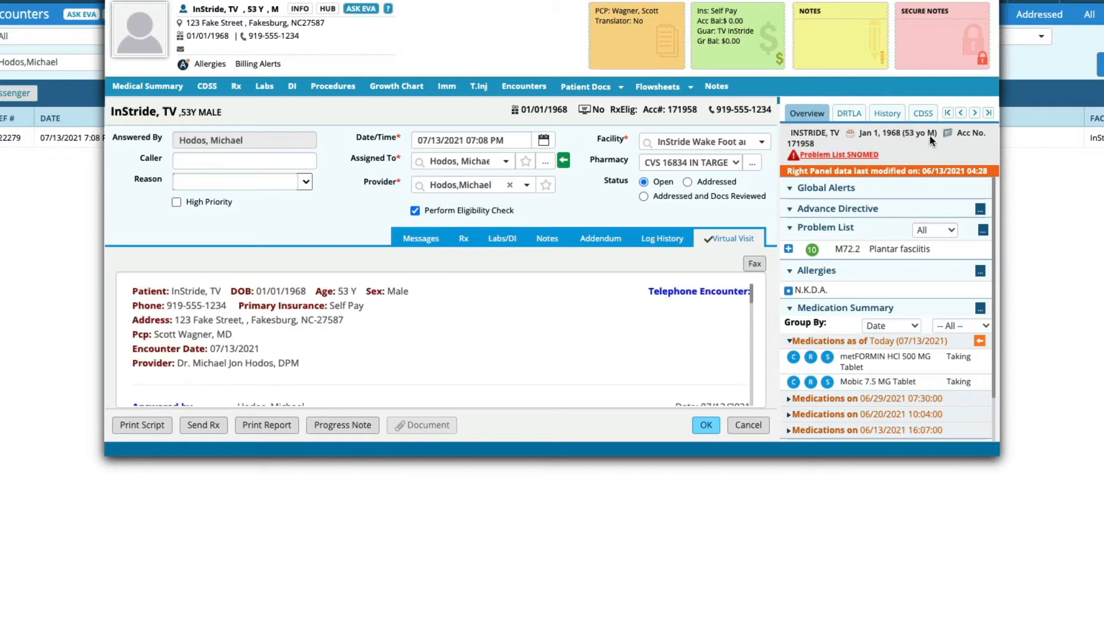
Step: Enter the message "Patunet called bla bla" in the encounter's Messages box
{"action": "left_click", "coordinate": [975, 113]}
{"action": "left_click", "coordinate": [975, 114]}
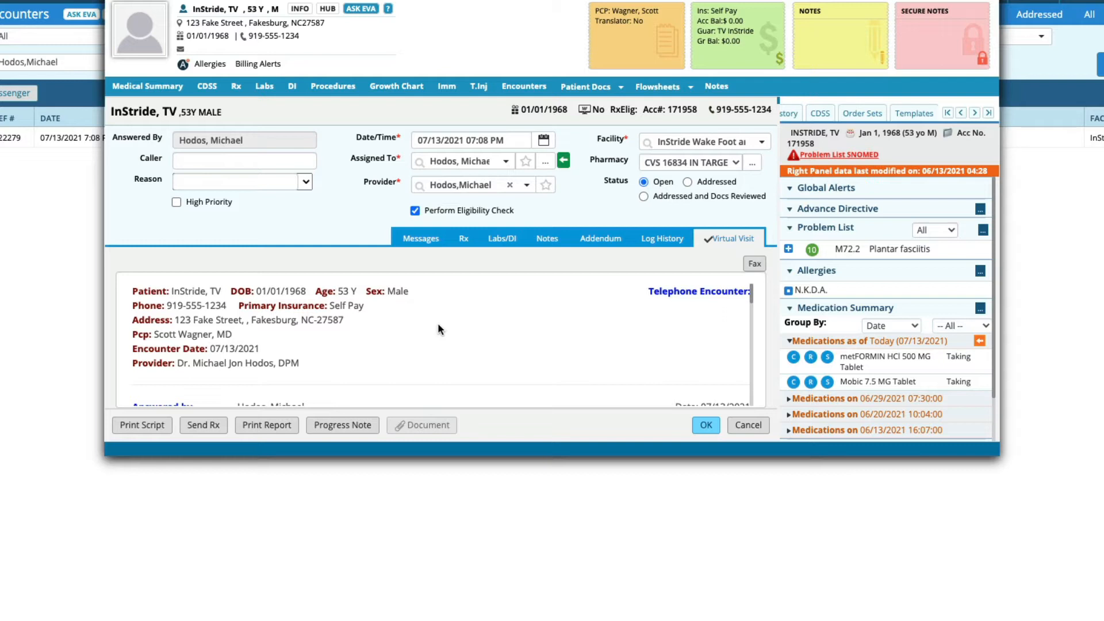
{"action": "left_click", "coordinate": [413, 245]}
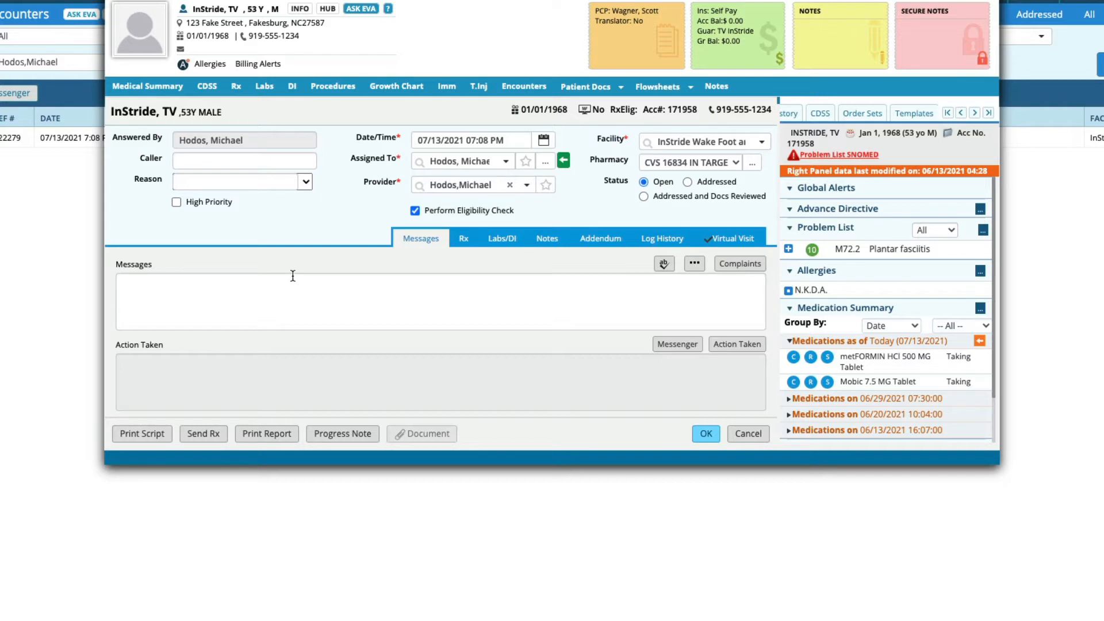
{"action": "left_click", "coordinate": [204, 286]}
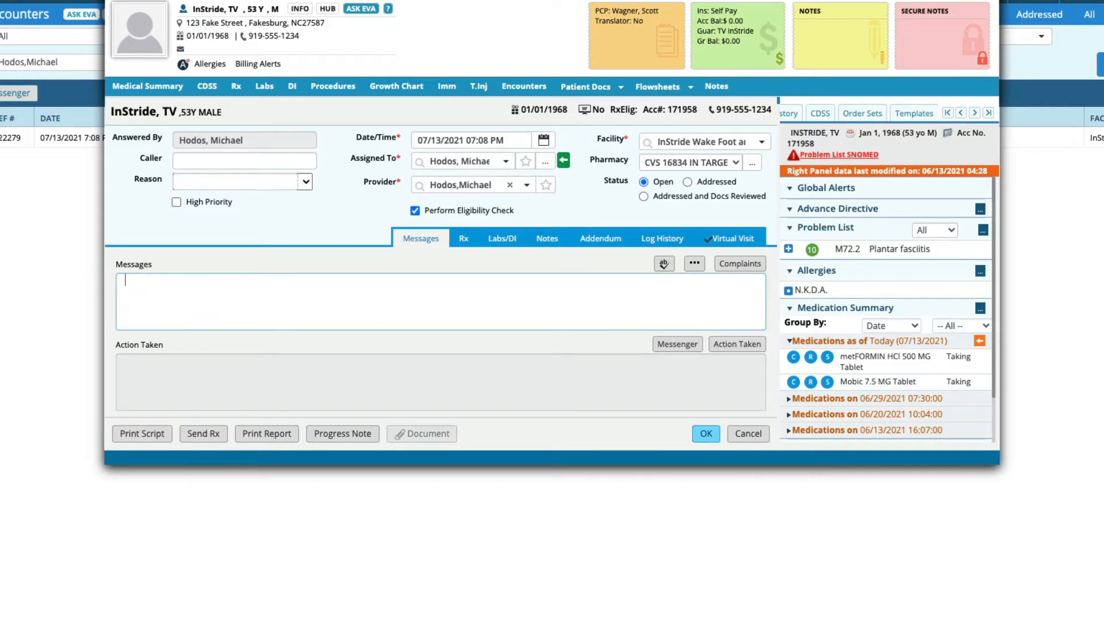
{"action": "type", "text": "Patunet called bla bla"}
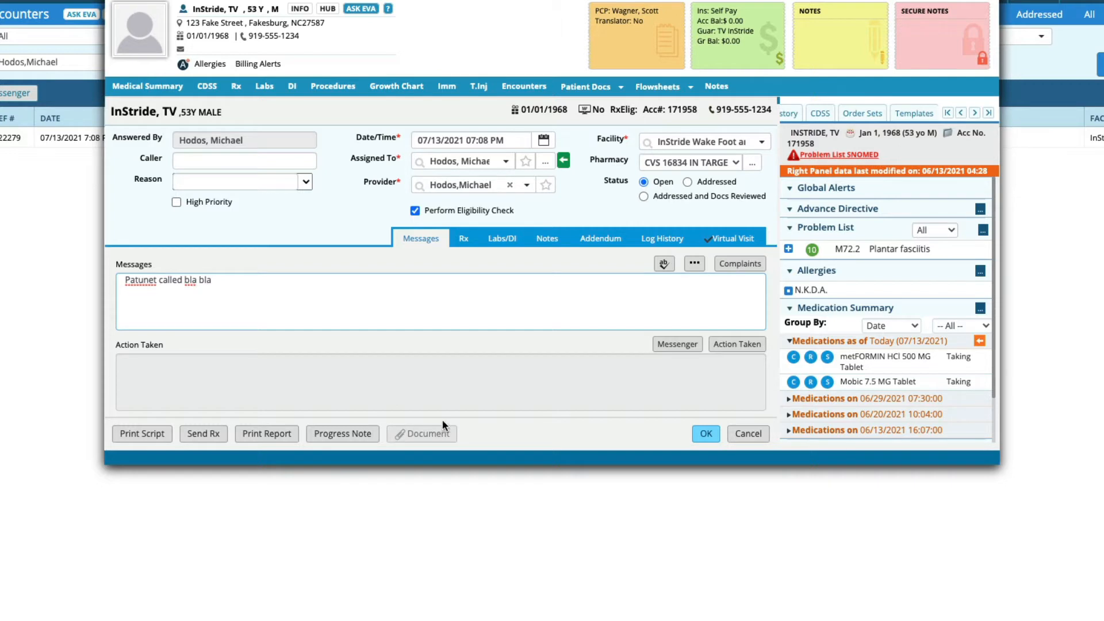
Step: Start a new Action Taken keyword and name it "Positive fungal results called"
{"action": "left_click", "coordinate": [736, 344]}
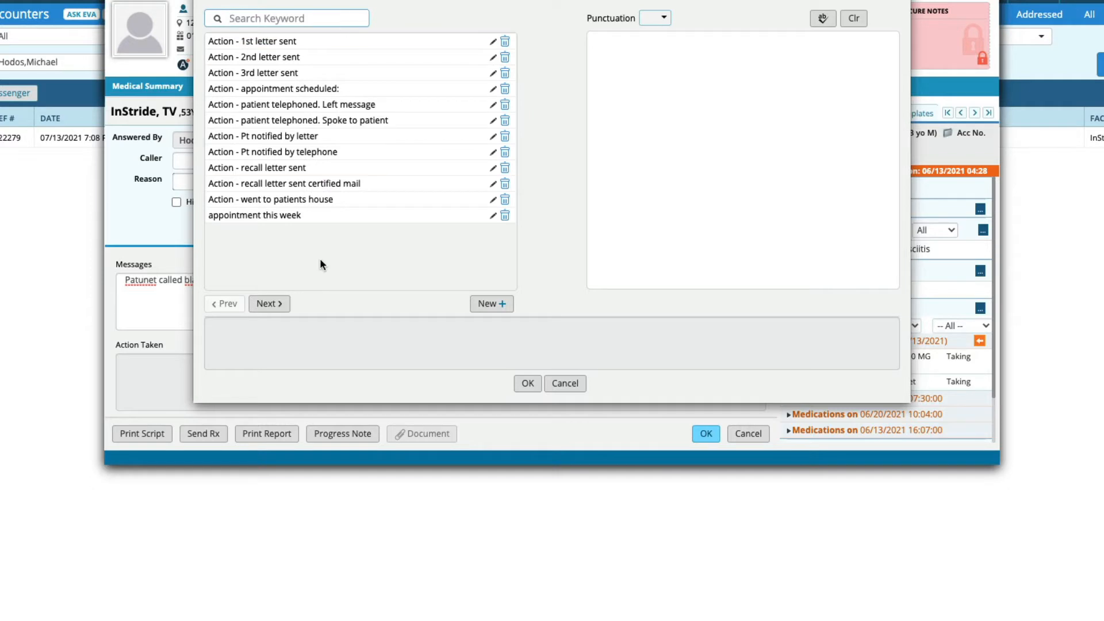
{"action": "left_click", "coordinate": [477, 307]}
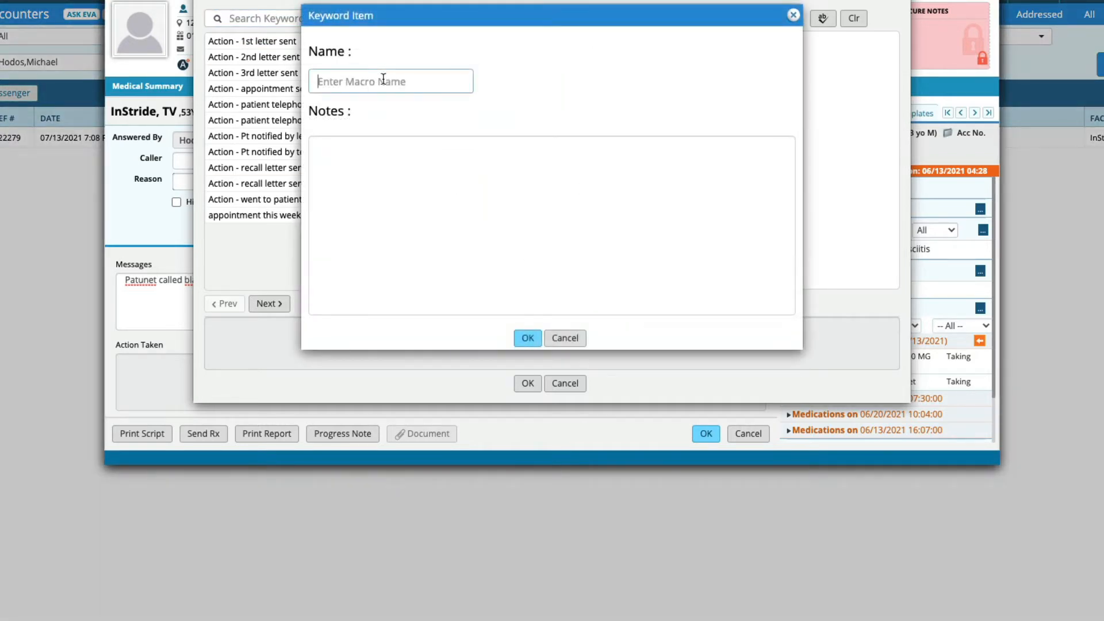
{"action": "type", "text": "Positive fungal resu"}
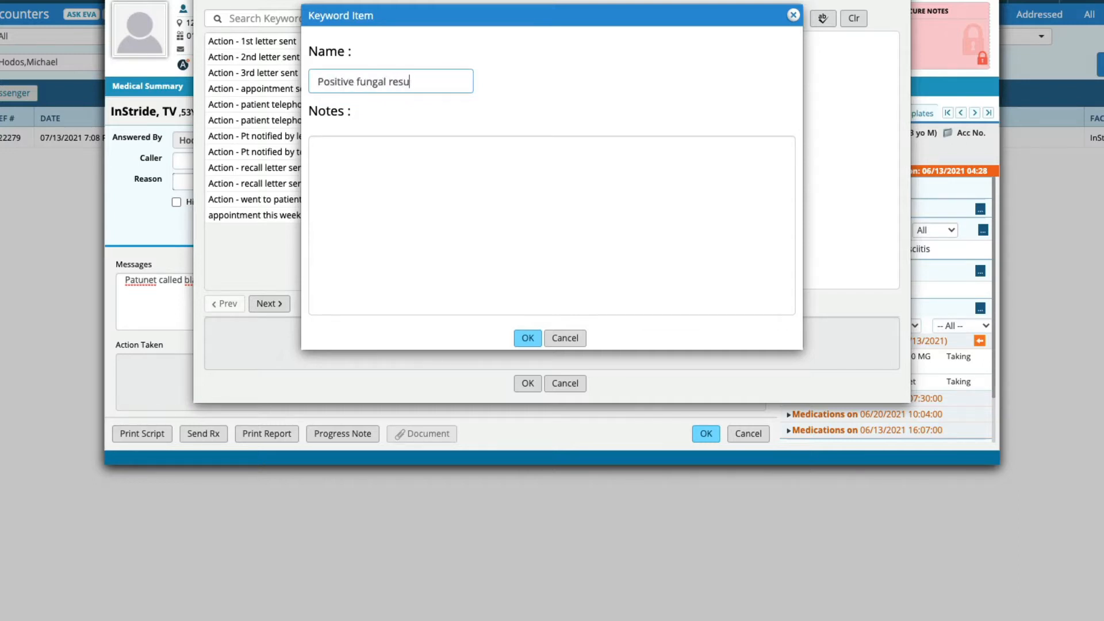
{"action": "type", "text": "lts d="}
{"action": "key", "text": "BackSpace"}
{"action": "key", "text": "BackSpace"}
{"action": "type", "text": "called"}
Step: Give the new keyword the note "spoke with the patient" and save it
{"action": "left_click", "coordinate": [432, 201]}
{"action": "type", "text": "spoke with th ep"}
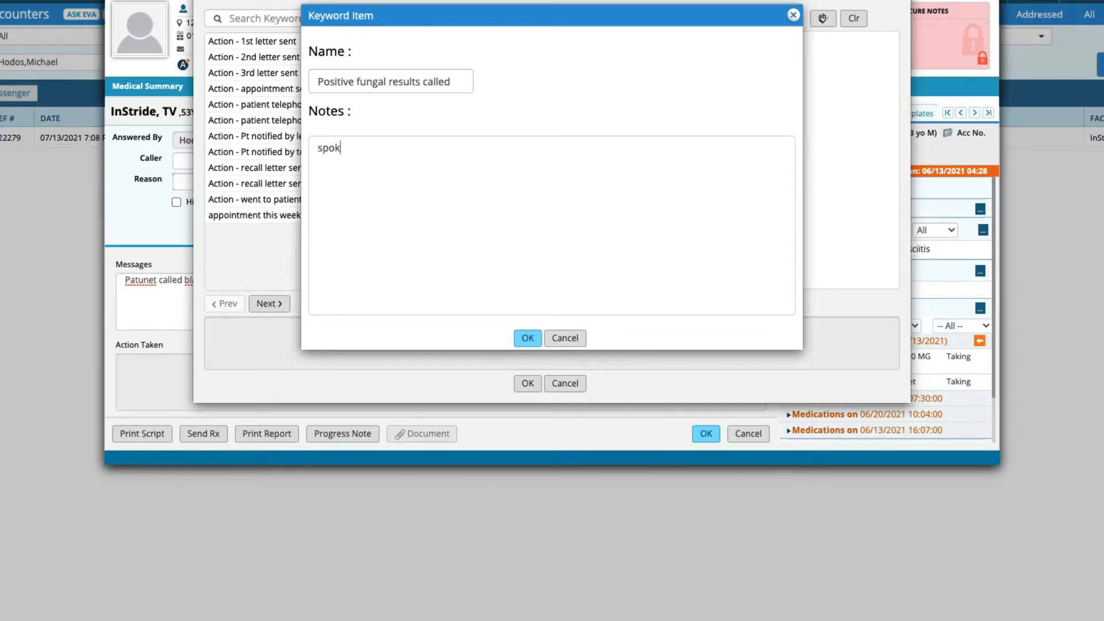
{"action": "key", "text": "BackSpace"}
{"action": "key", "text": "BackSpace"}
{"action": "key", "text": "BackSpace"}
{"action": "type", "text": "e patient"}
{"action": "left_click", "coordinate": [534, 344]}
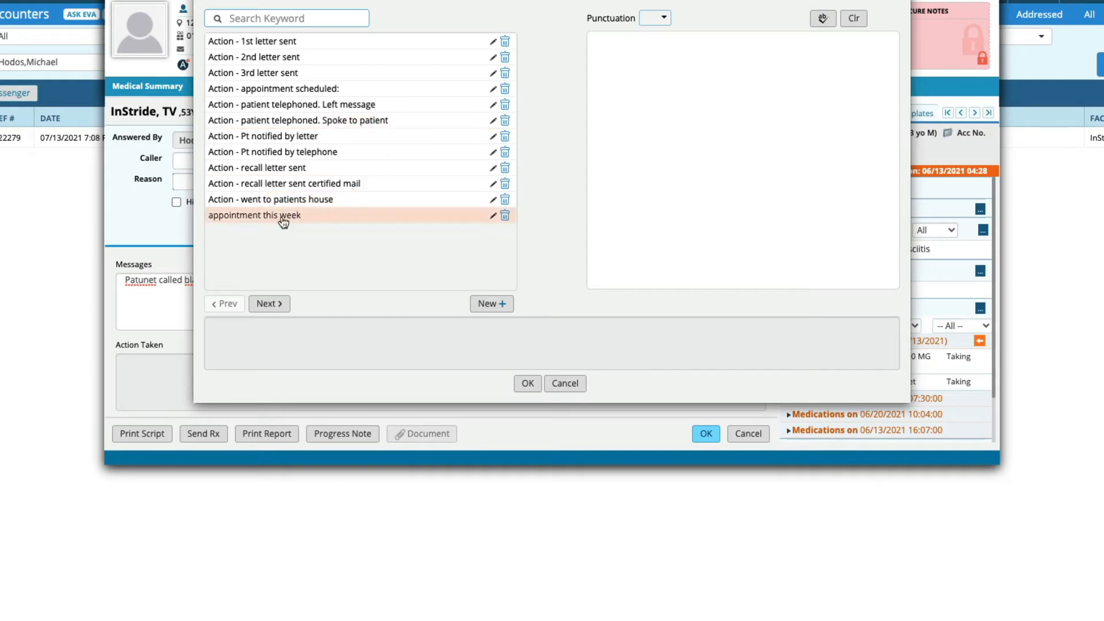
Step: Insert the "Positive fungal results called" keyword into the Action Taken field
{"action": "left_click", "coordinate": [268, 308]}
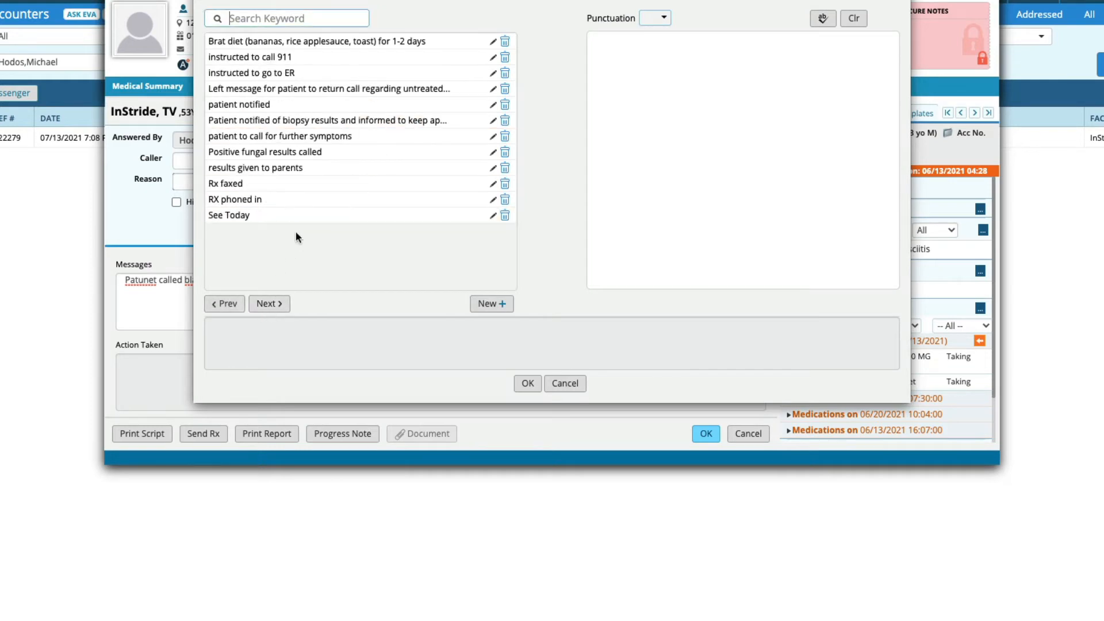
{"action": "left_click", "coordinate": [268, 309]}
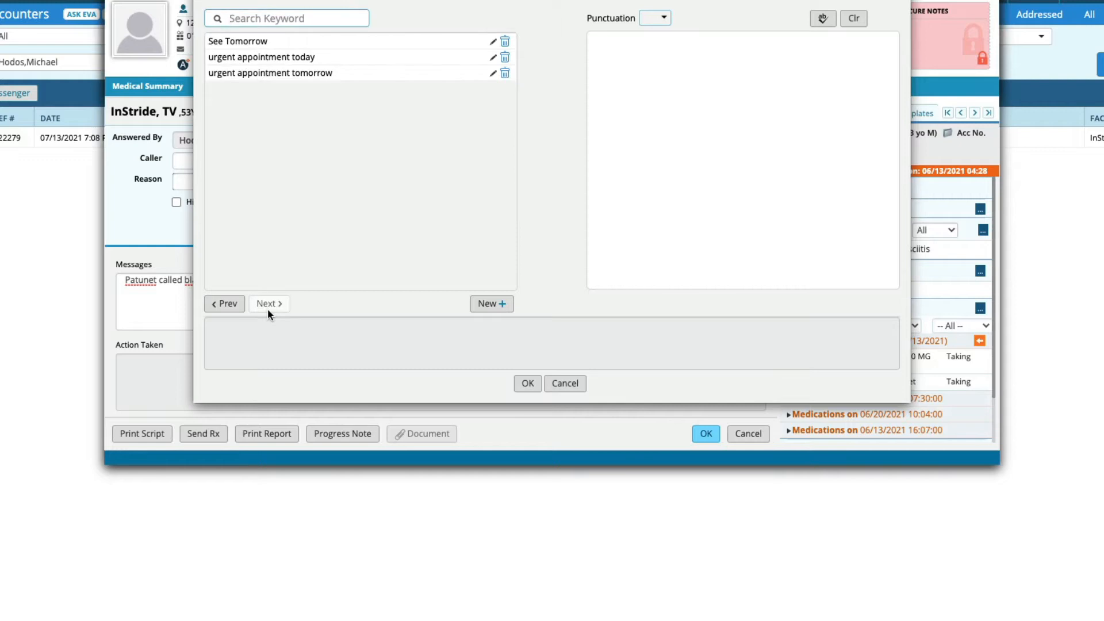
{"action": "left_click", "coordinate": [231, 304]}
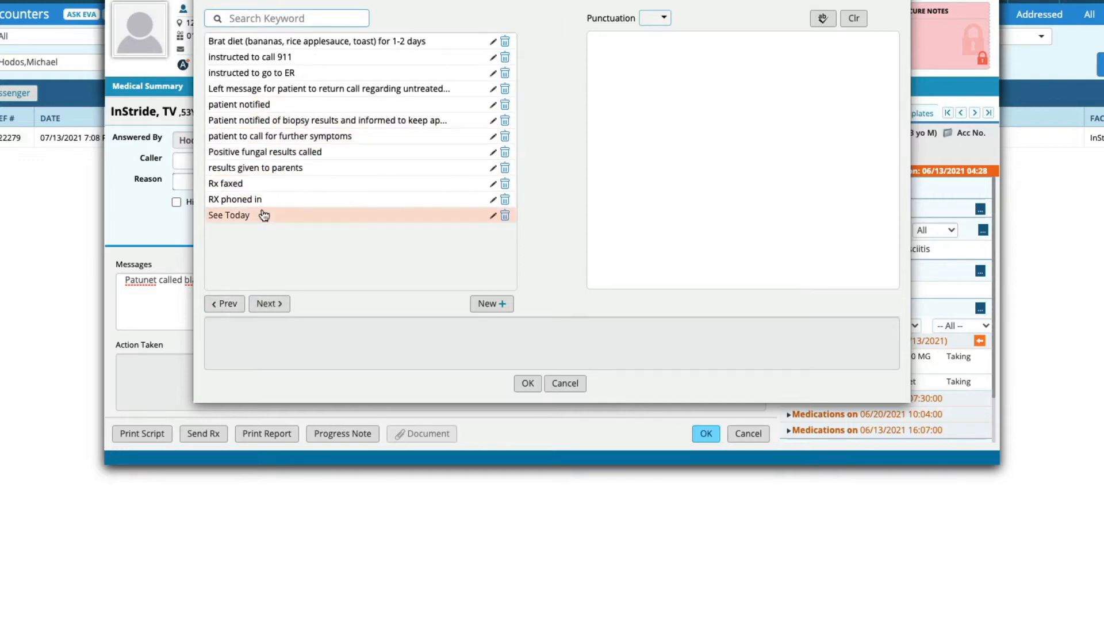
{"action": "left_click", "coordinate": [271, 153]}
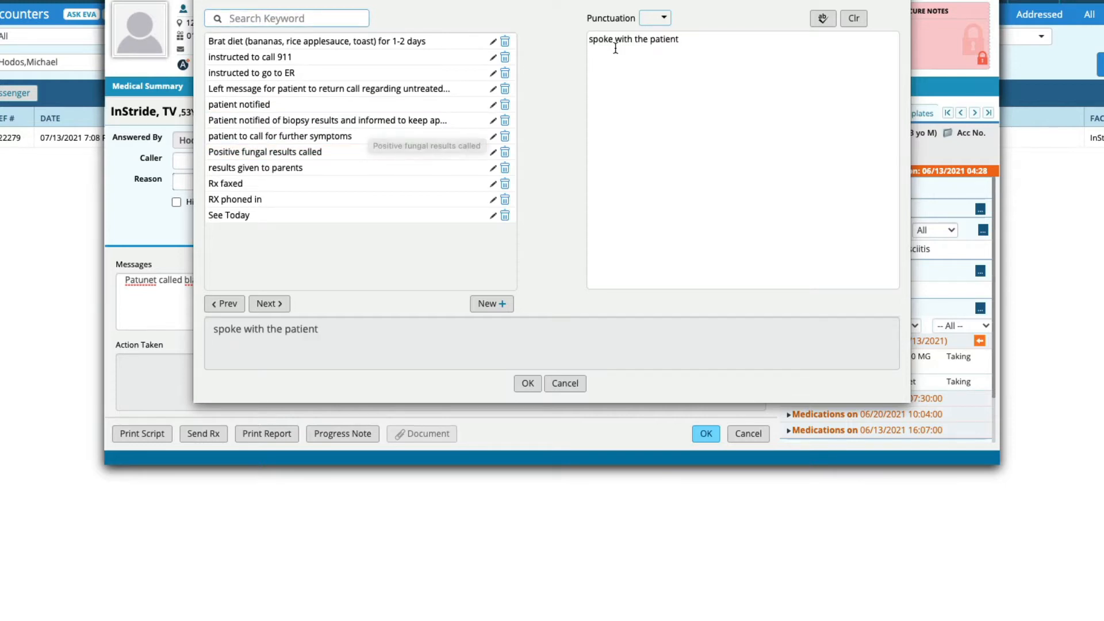
{"action": "left_click", "coordinate": [528, 384]}
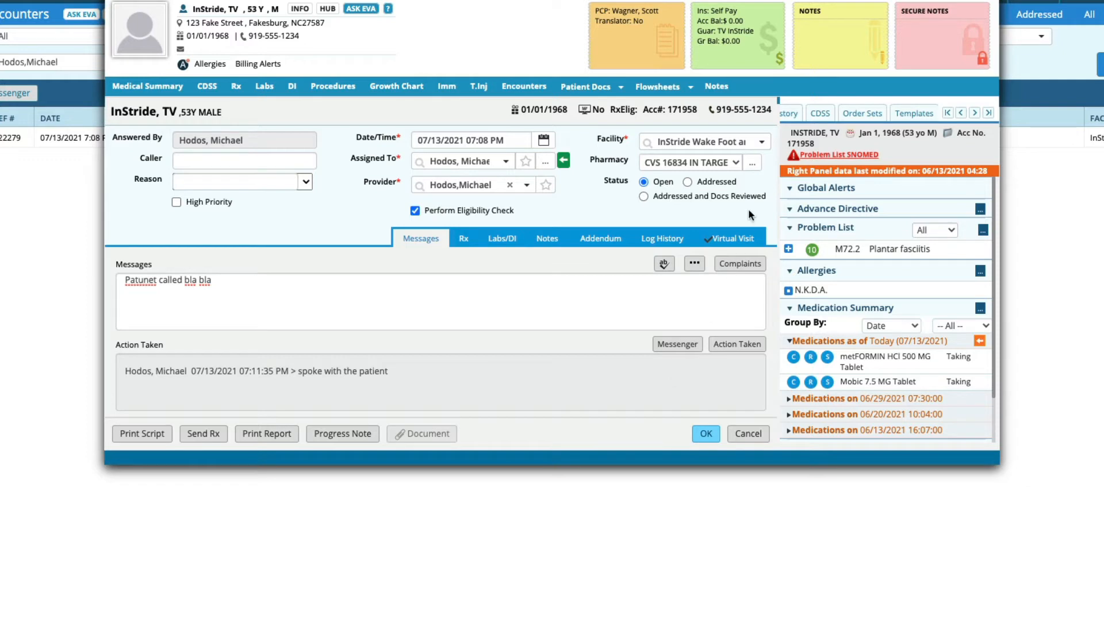
Step: Delete the "Positive fungal results called" keyword from the Action Taken keyword list and close the list
{"action": "left_click", "coordinate": [738, 242]}
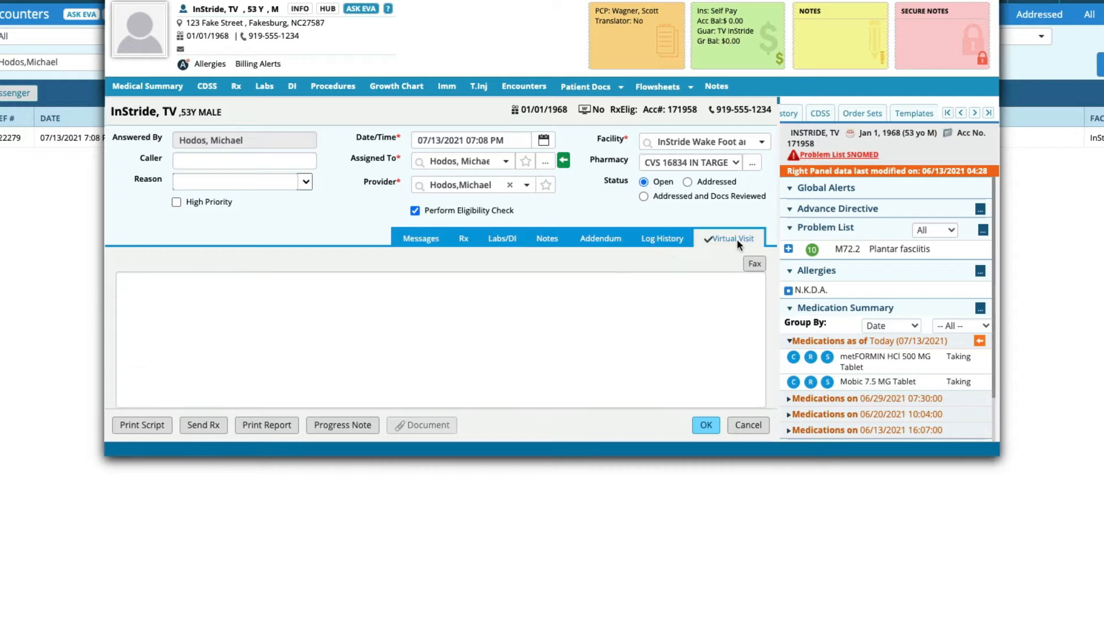
{"action": "left_click", "coordinate": [420, 242]}
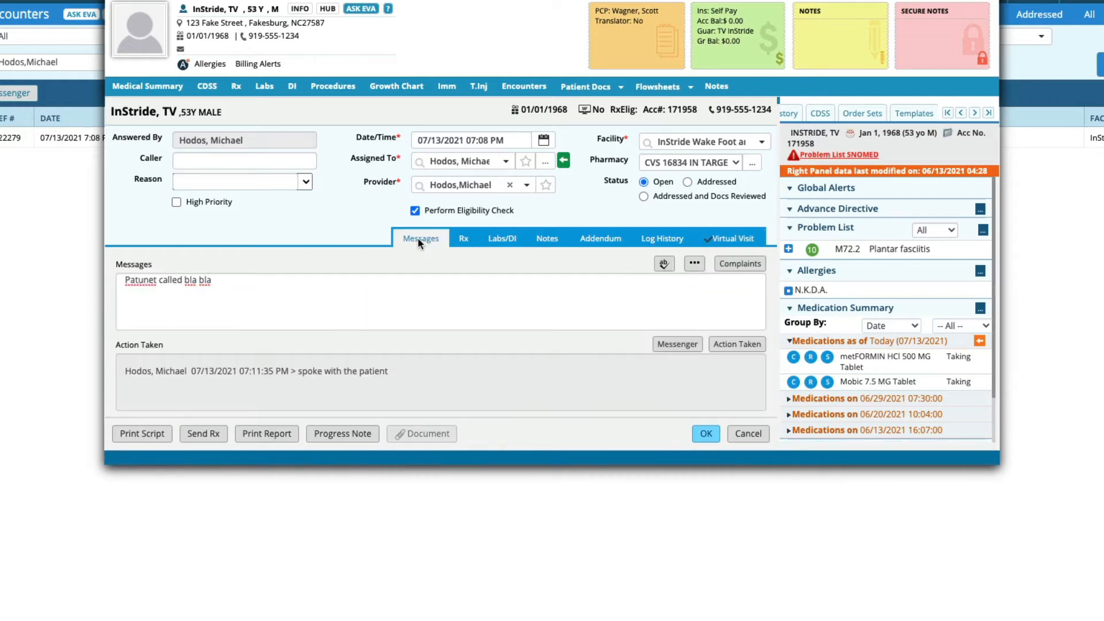
{"action": "left_click", "coordinate": [733, 345]}
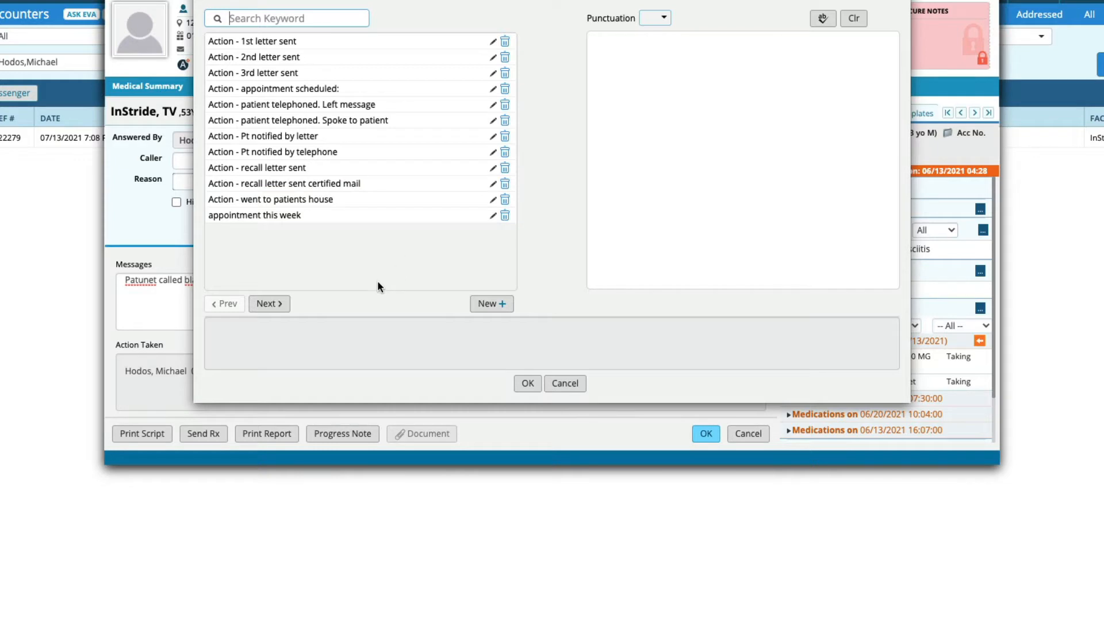
{"action": "left_click", "coordinate": [264, 306]}
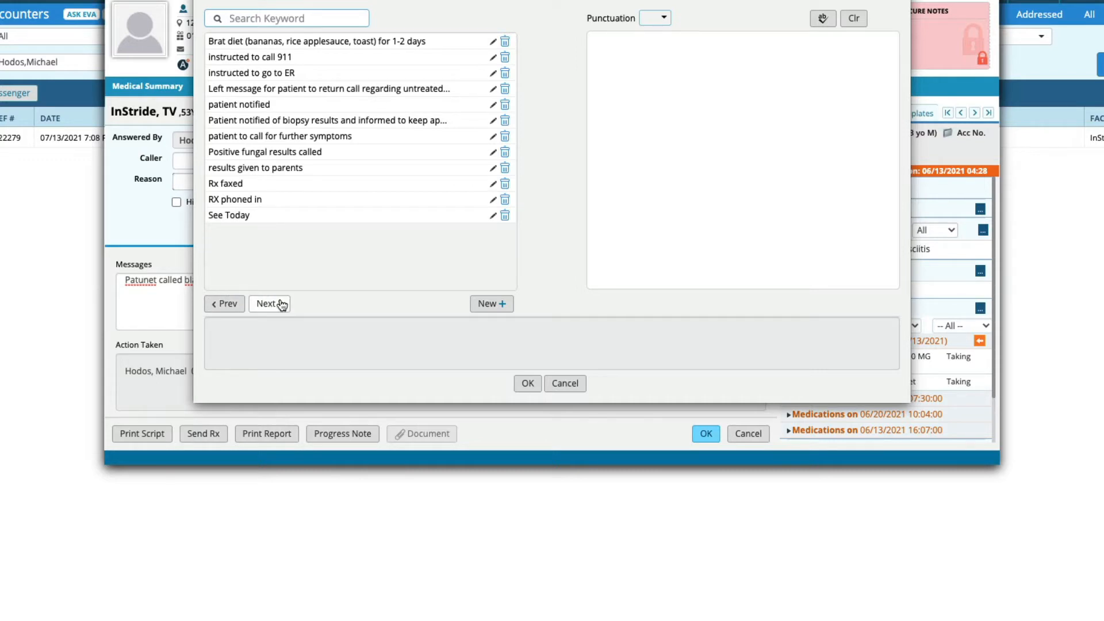
{"action": "left_click", "coordinate": [510, 154]}
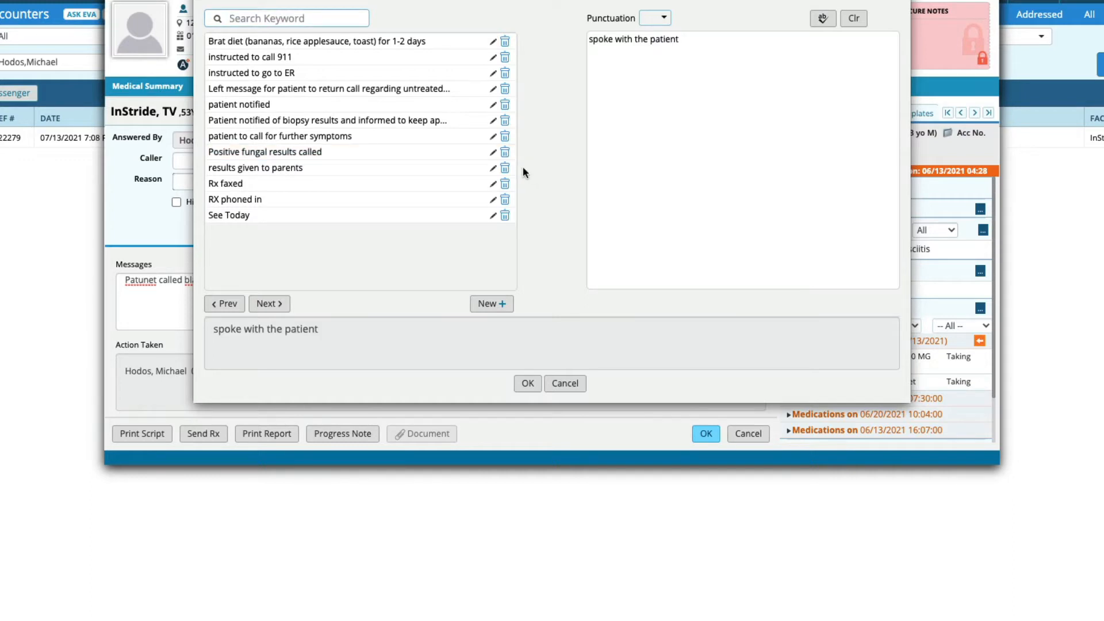
{"action": "left_click", "coordinate": [506, 153]}
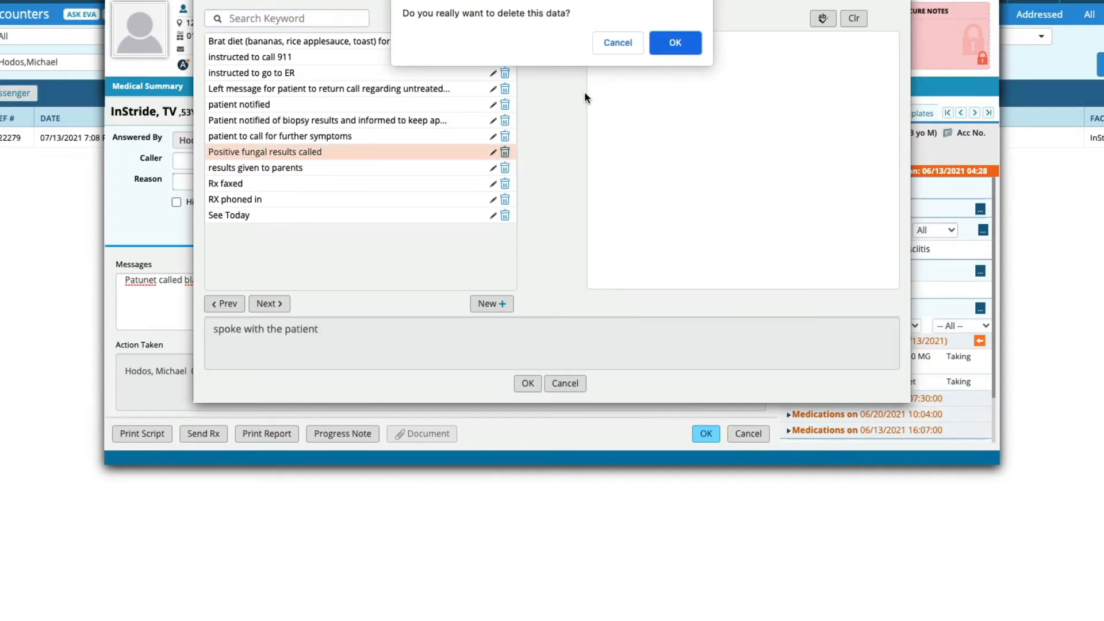
{"action": "left_click", "coordinate": [668, 44]}
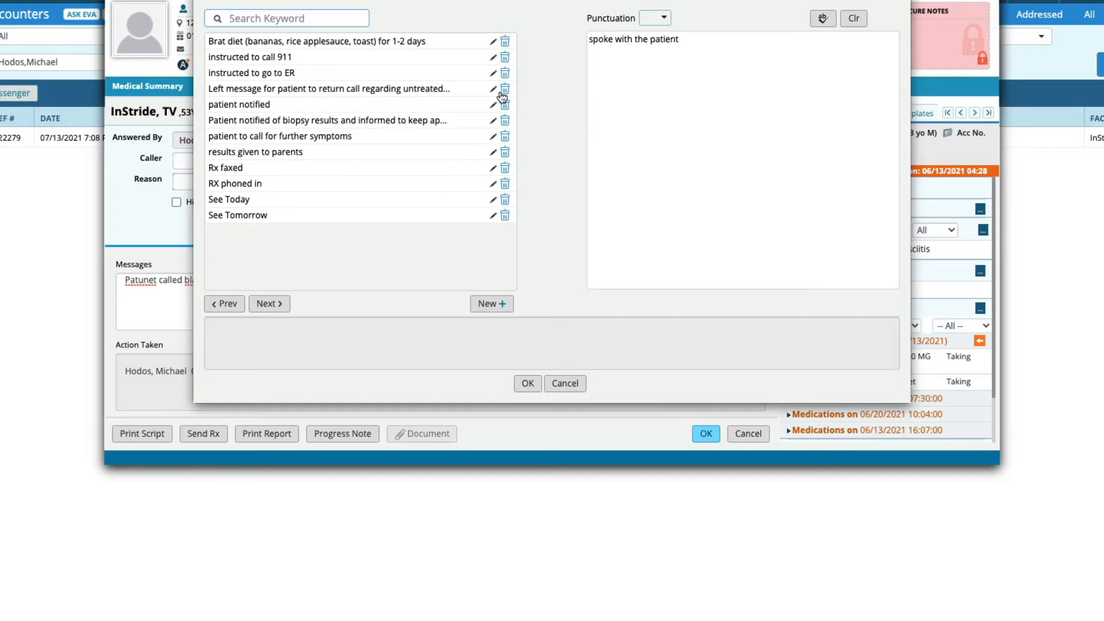
{"action": "left_click", "coordinate": [274, 306]}
{"action": "left_click", "coordinate": [224, 303]}
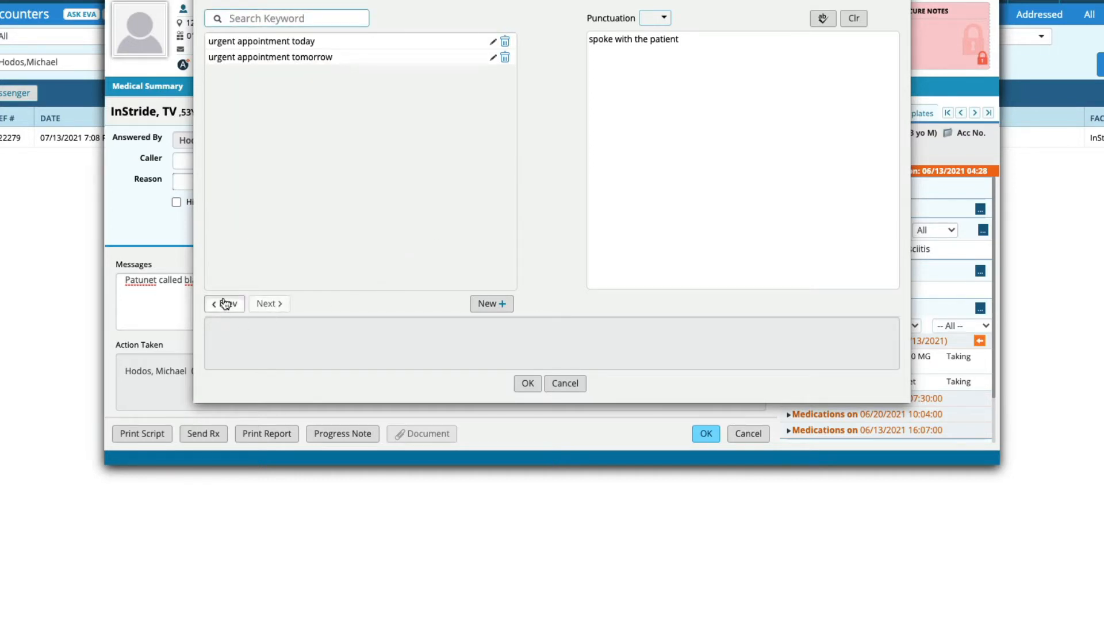
{"action": "left_click", "coordinate": [225, 303]}
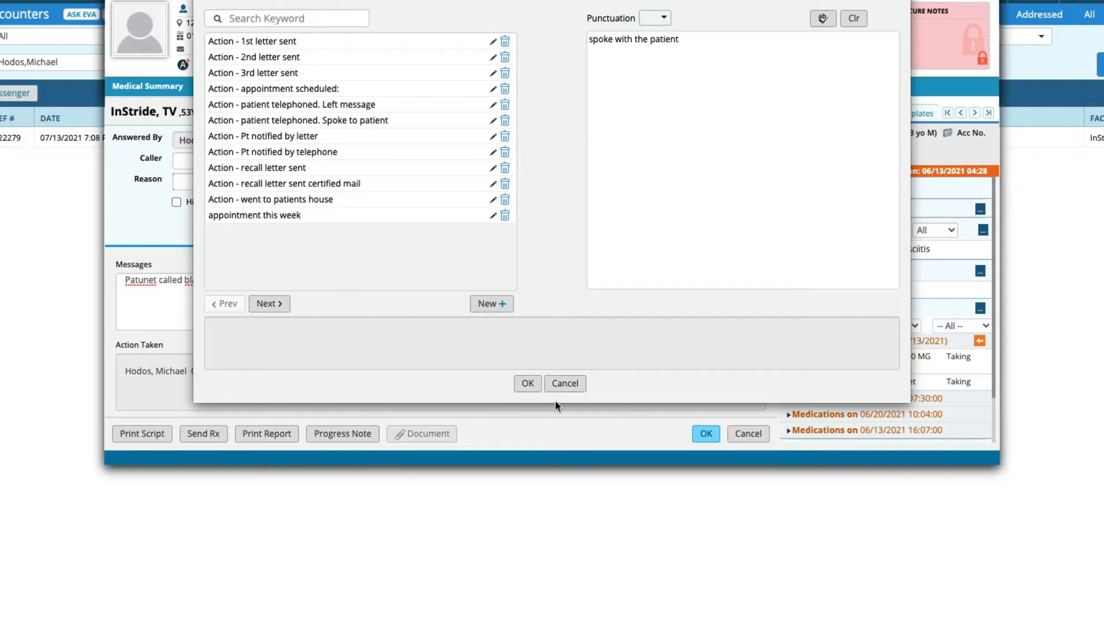
{"action": "left_click", "coordinate": [564, 384]}
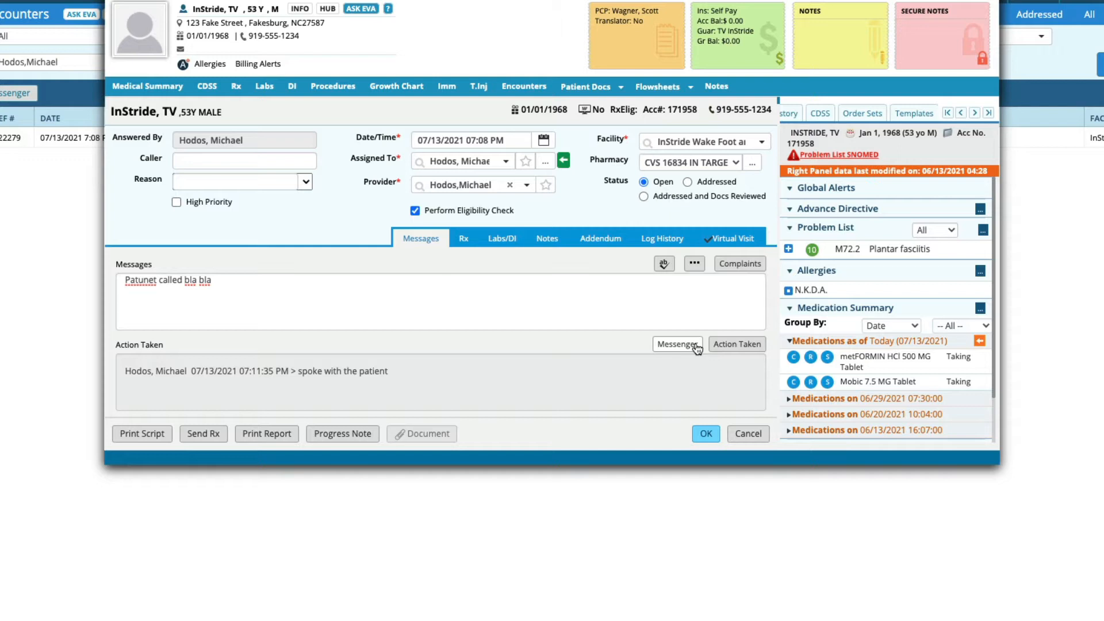
Step: Select the Messages text and open its macro list, closing it without choosing a macro
{"action": "left_click", "coordinate": [534, 292]}
{"action": "key", "text": "ctrl+a"}
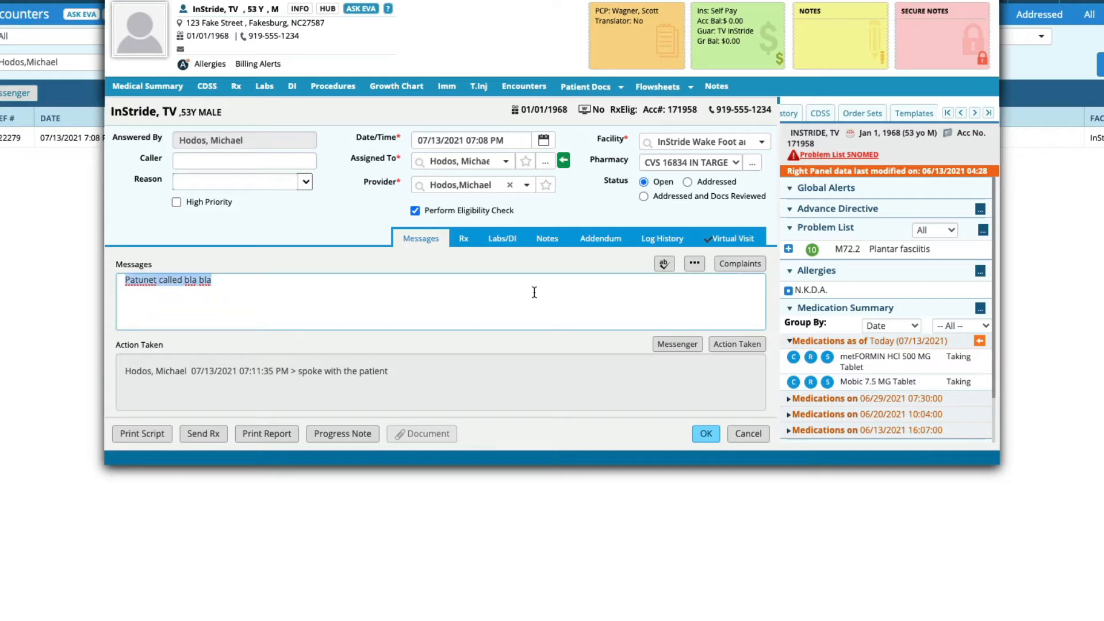
{"action": "left_click", "coordinate": [534, 292]}
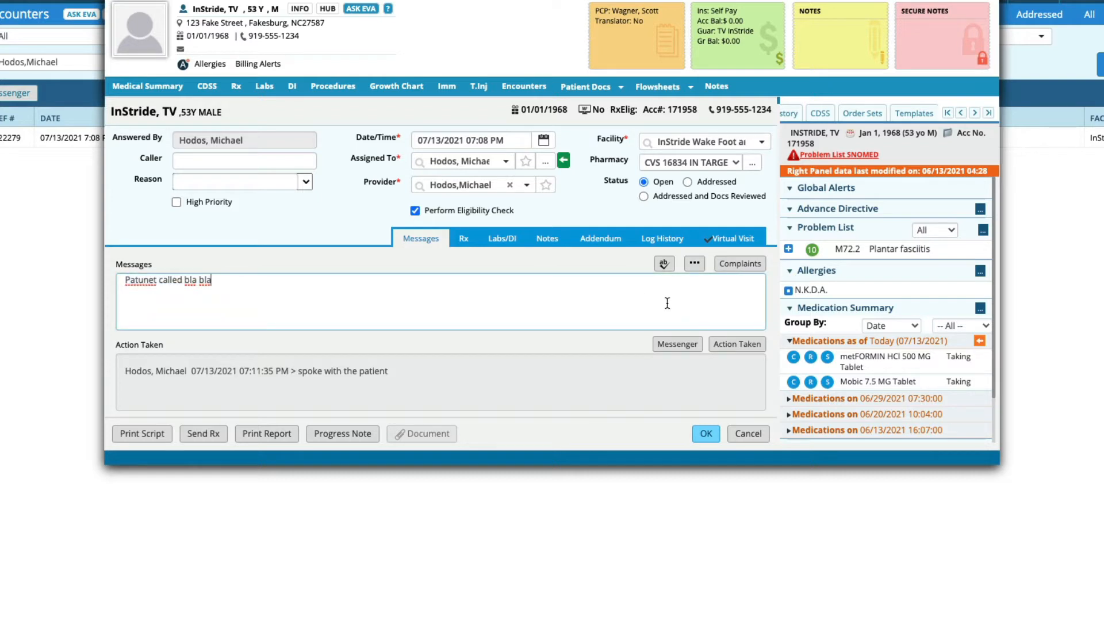
{"action": "left_click", "coordinate": [695, 264]}
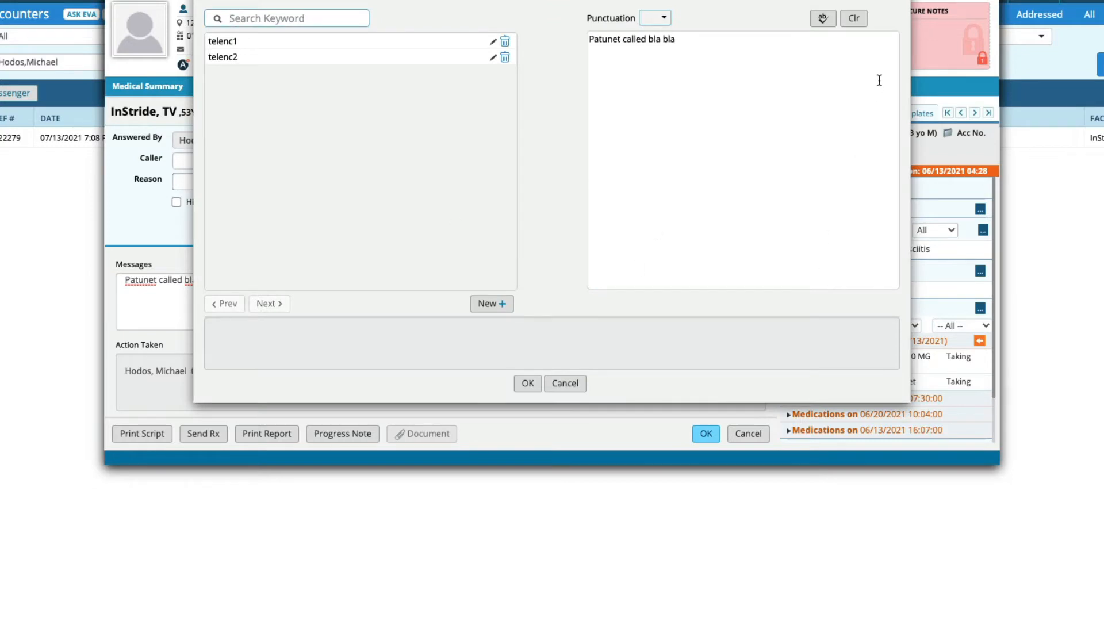
{"action": "key", "text": "Escape"}
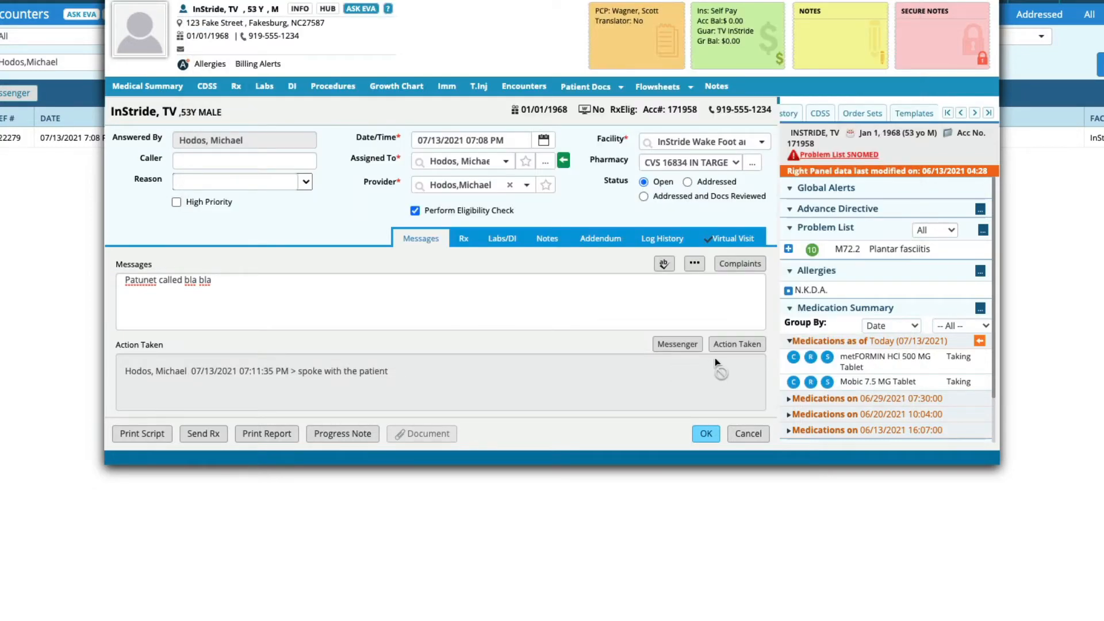
Step: Open the Action Taken keyword list and the message macro list, closing each without picking an entry
{"action": "left_click", "coordinate": [726, 345]}
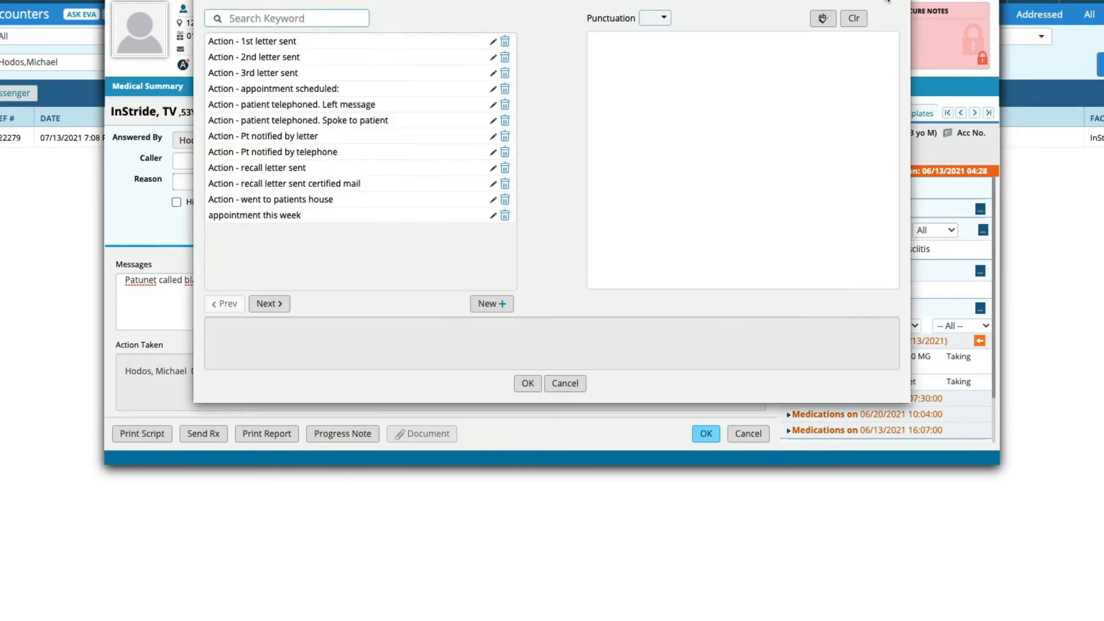
{"action": "key", "text": "Escape"}
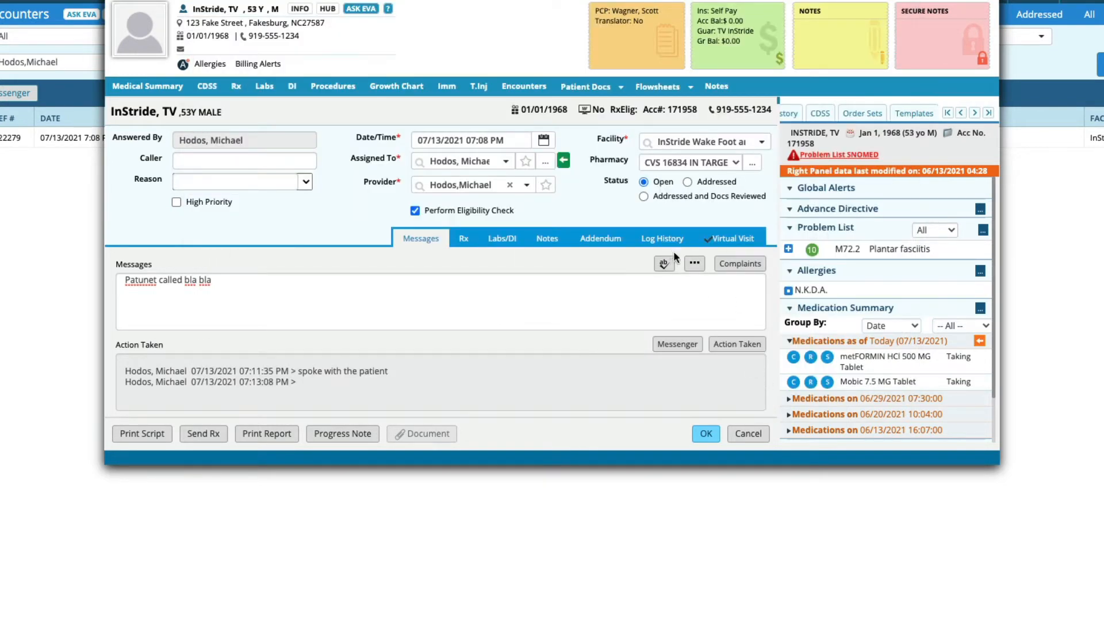
{"action": "left_click", "coordinate": [694, 265]}
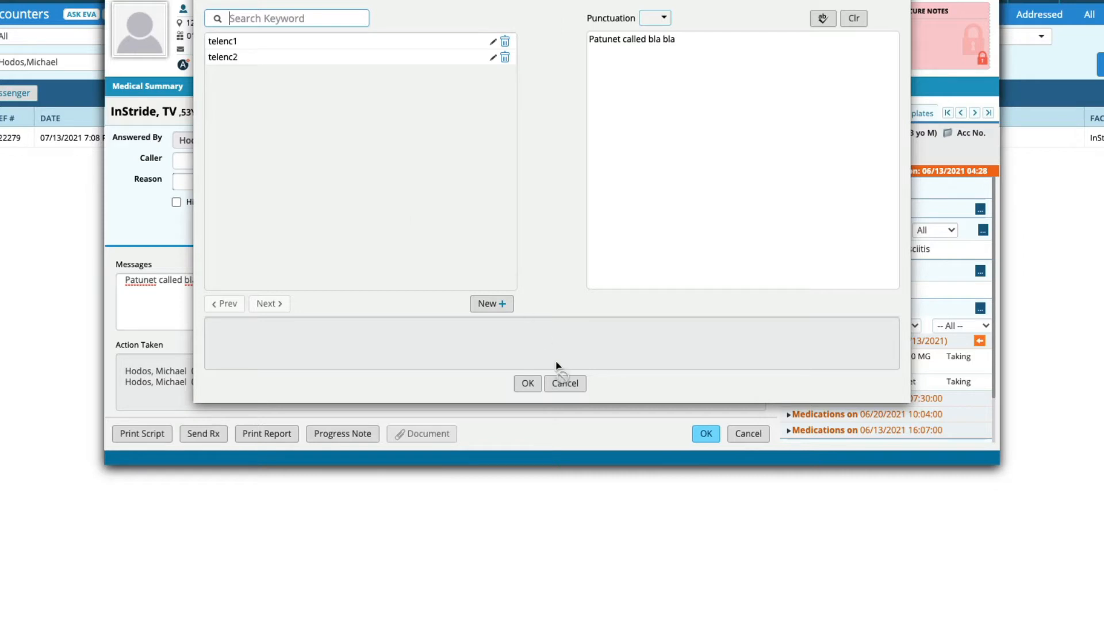
{"action": "left_click", "coordinate": [562, 382]}
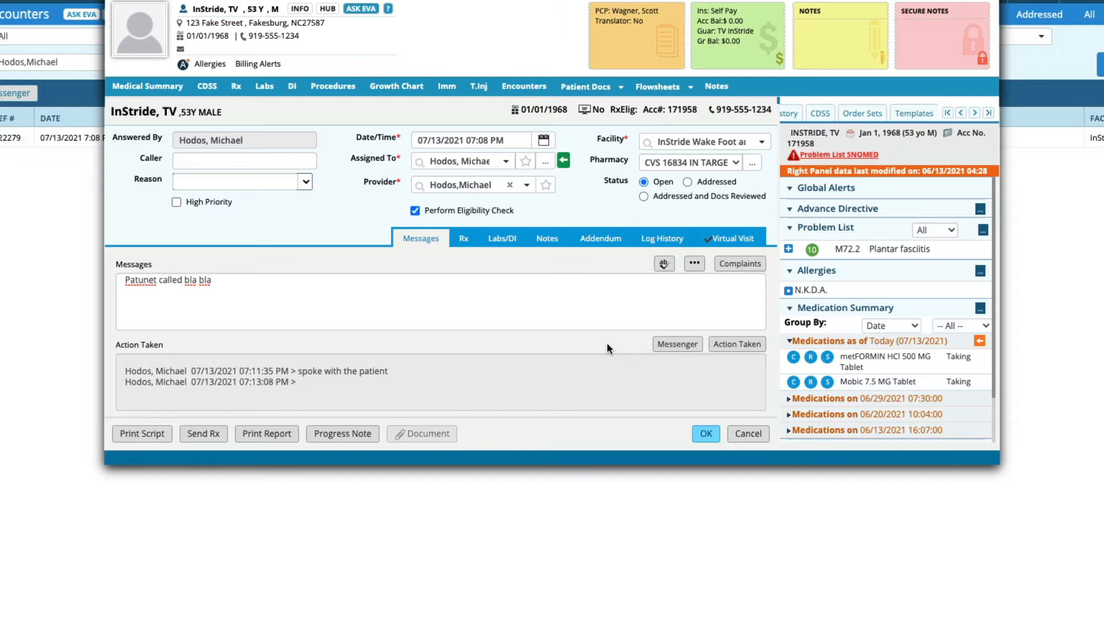
Step: Reopen the message macro list, close it, and switch to the encounter's Notes tab
{"action": "left_click", "coordinate": [695, 263]}
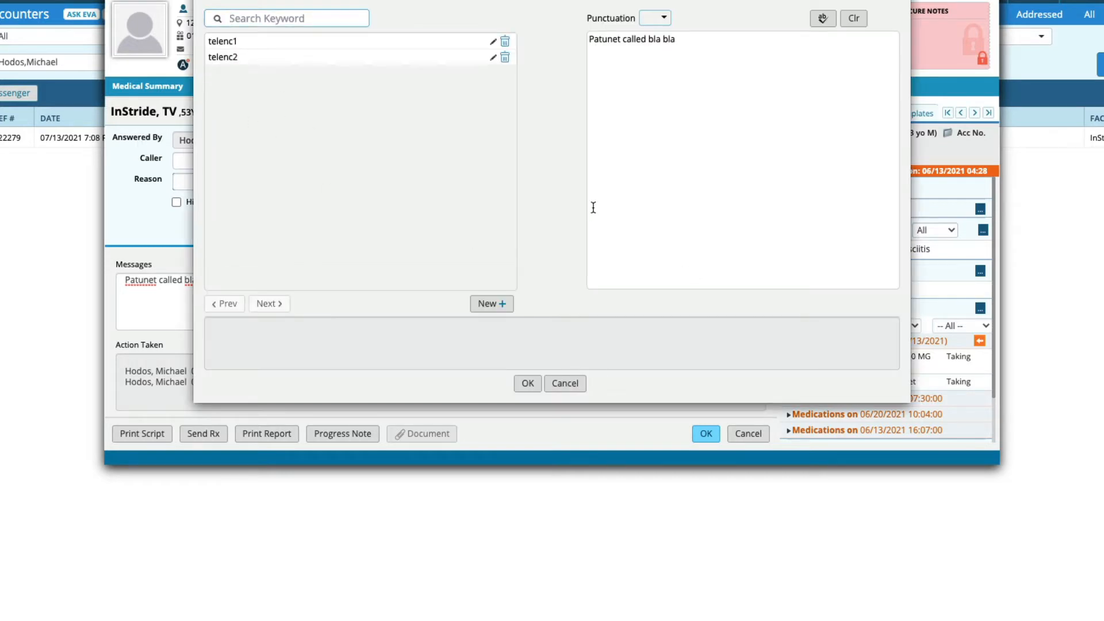
{"action": "left_click", "coordinate": [899, 1]}
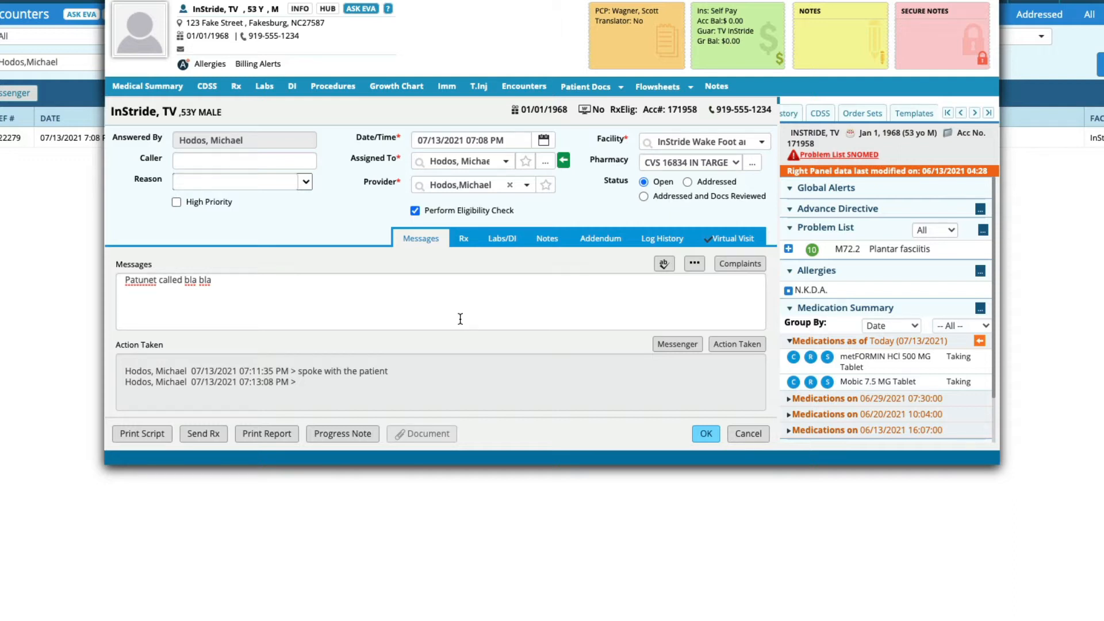
{"action": "left_click", "coordinate": [547, 240]}
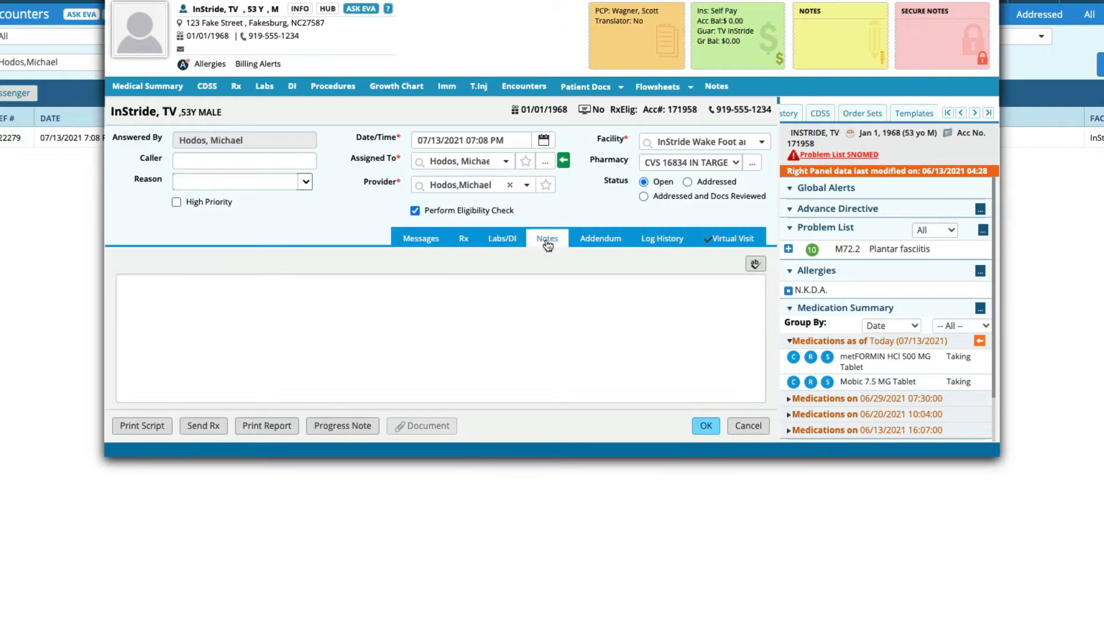
Step: Enter "this is notes" in the encounter's Notes and save the telephone encounter
{"action": "left_click", "coordinate": [317, 372]}
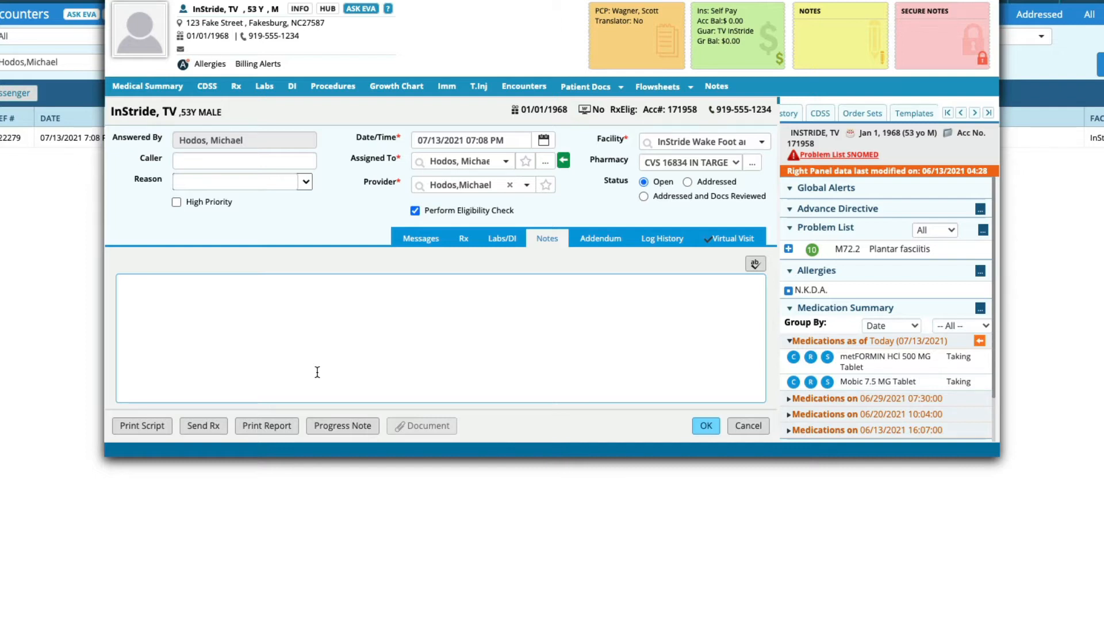
{"action": "type", "text": "this is notes"}
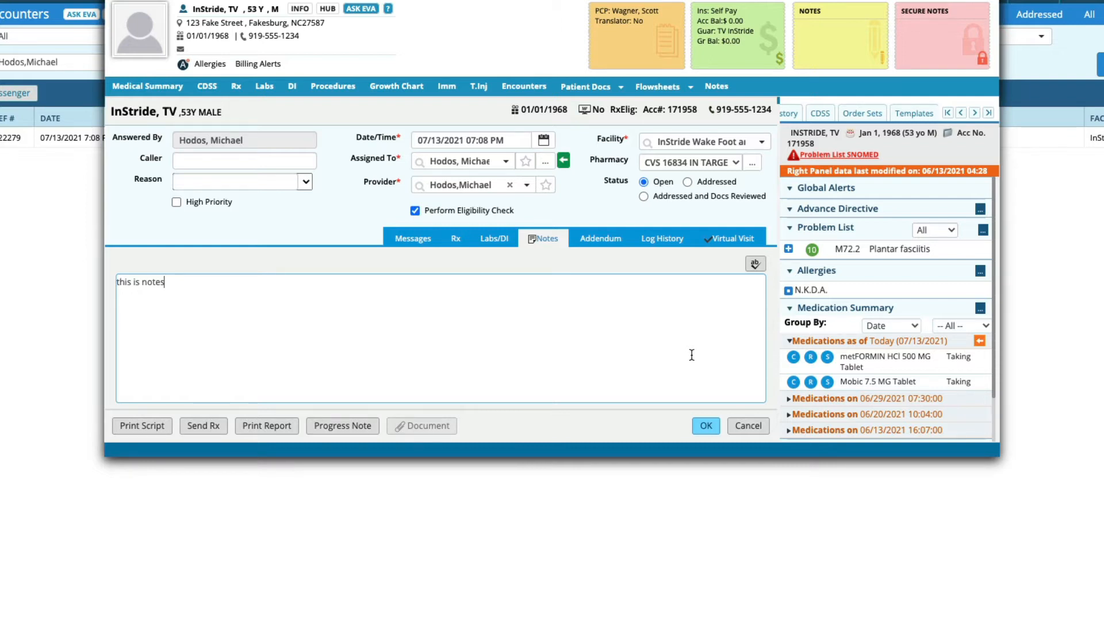
{"action": "left_click", "coordinate": [411, 240]}
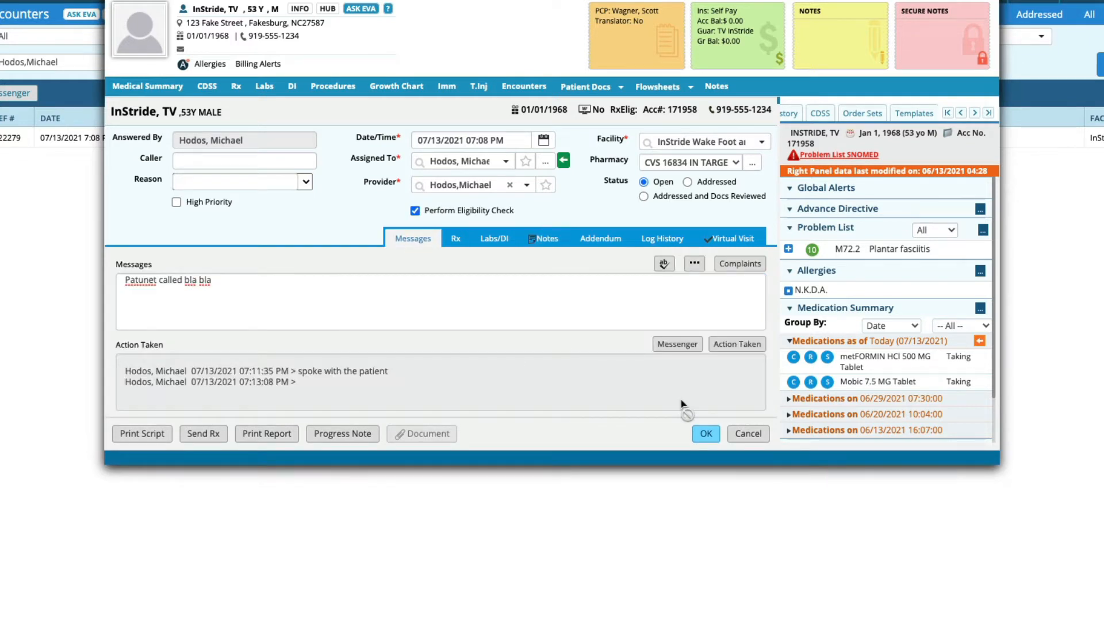
{"action": "left_click", "coordinate": [711, 435]}
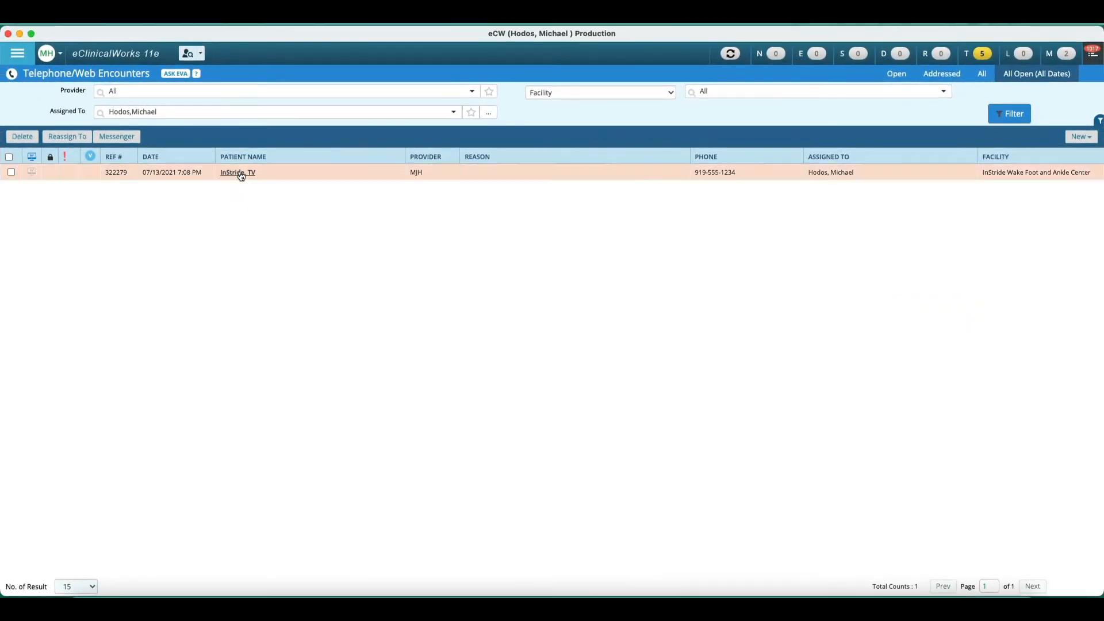
Step: Open the test patient's hub from the encounter and review the telephone encounter's progress note
{"action": "left_click", "coordinate": [241, 172]}
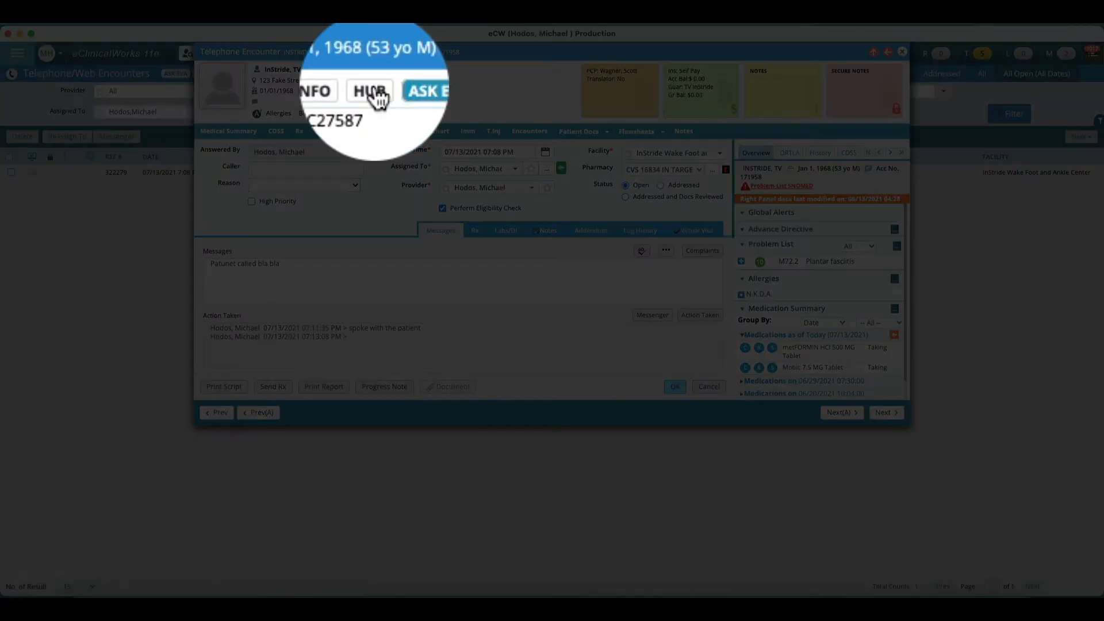
{"action": "left_click", "coordinate": [378, 70]}
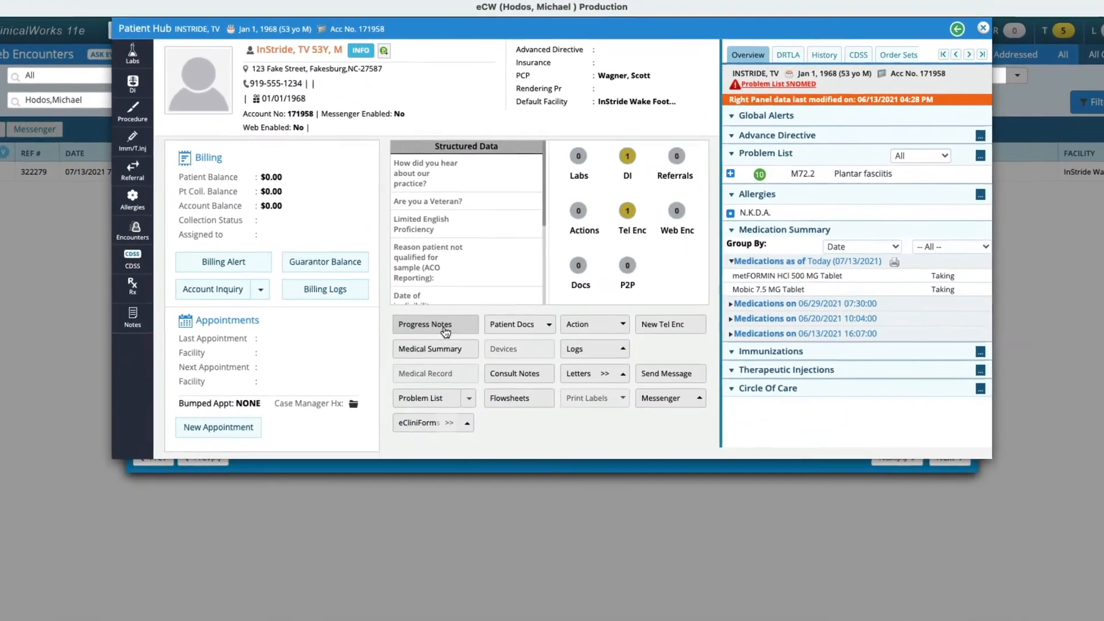
{"action": "left_click", "coordinate": [444, 331]}
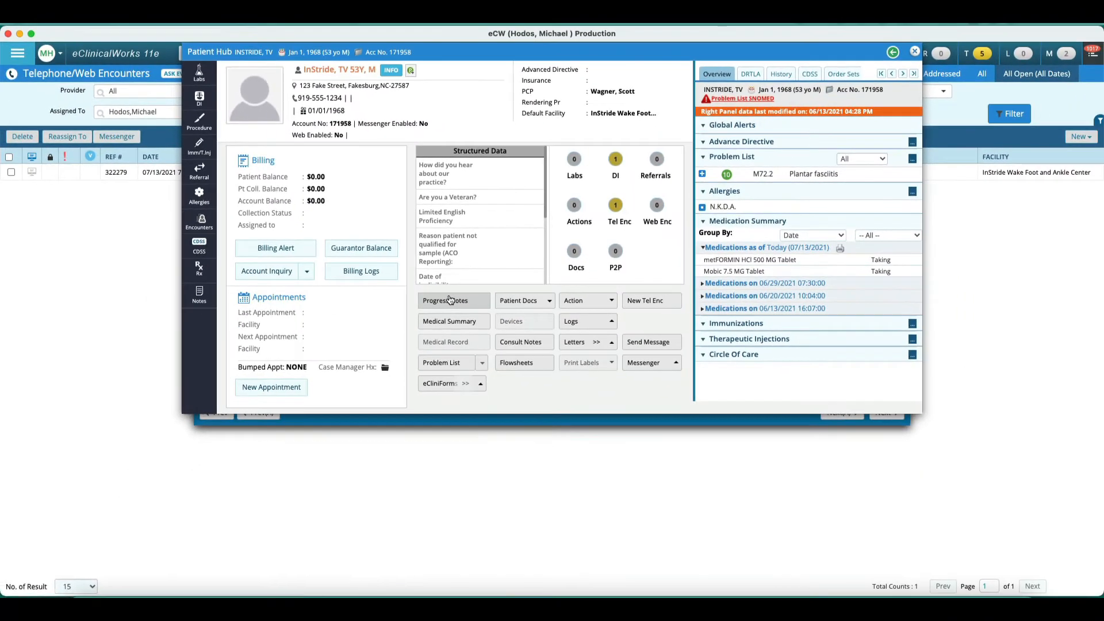
{"action": "left_click", "coordinate": [450, 300]}
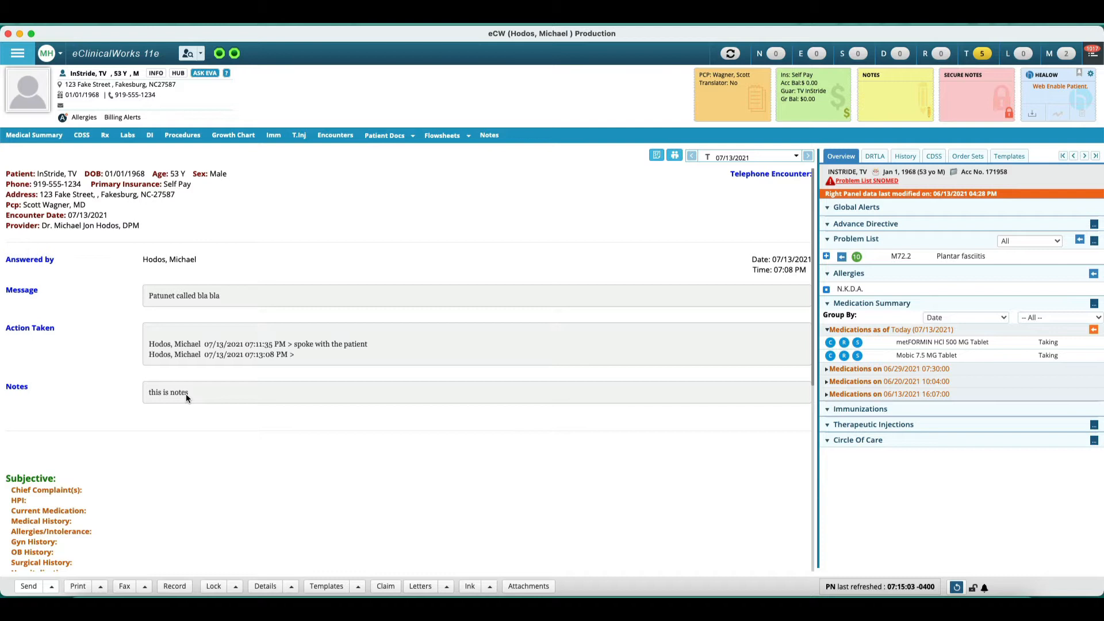
{"action": "scroll", "coordinate": [186, 398], "scroll_direction": "down", "scroll_amount": 6}
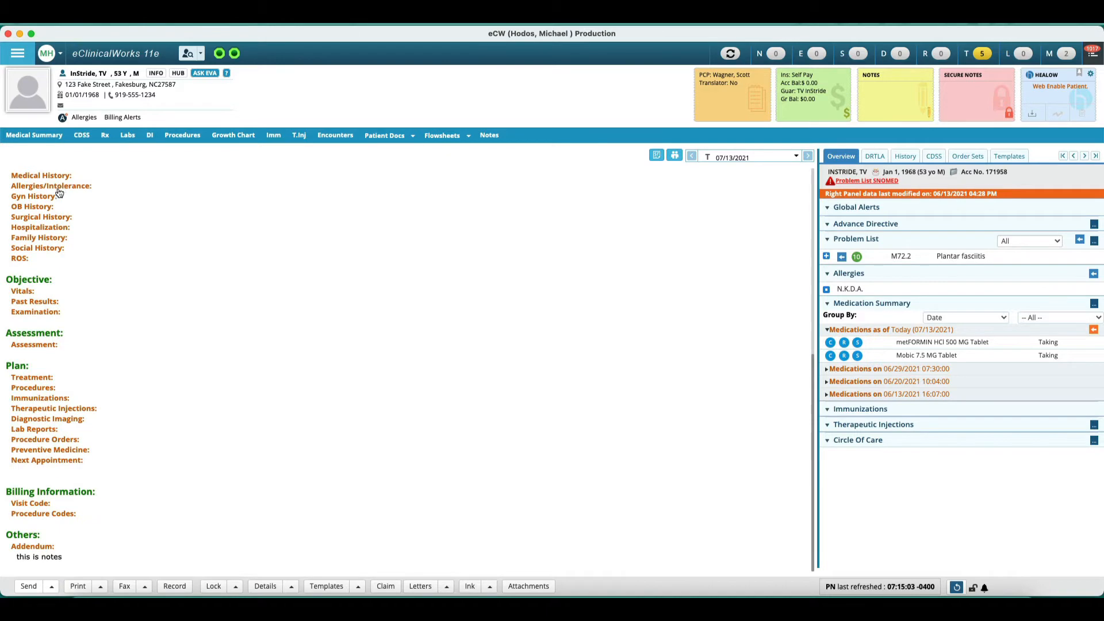
{"action": "scroll", "coordinate": [240, 415], "scroll_direction": "up", "scroll_amount": 1}
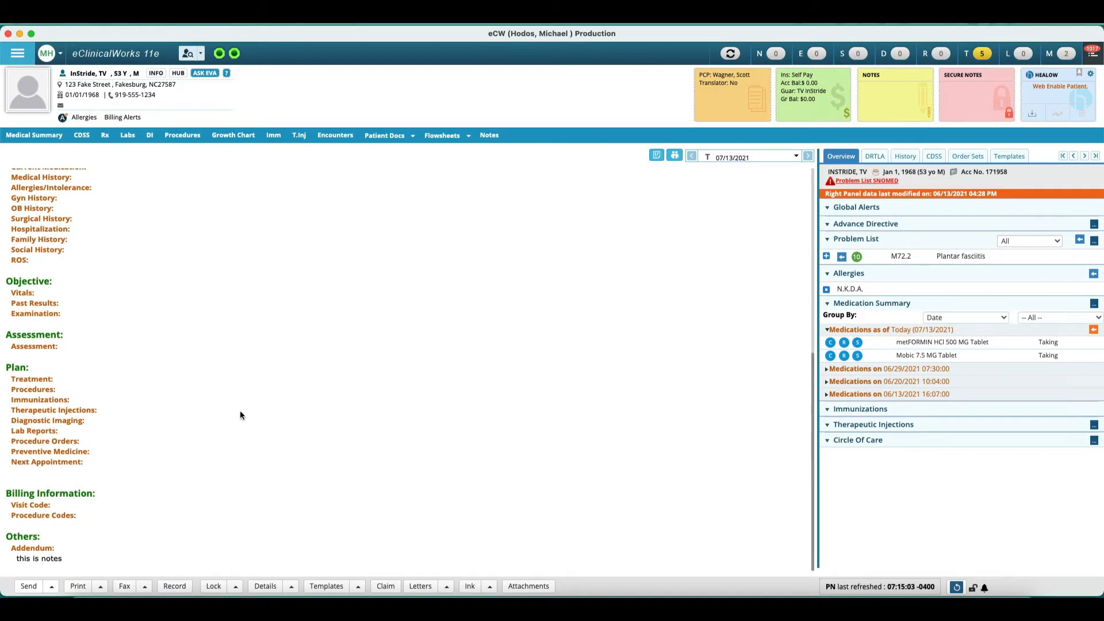
{"action": "scroll", "coordinate": [240, 415], "scroll_direction": "up", "scroll_amount": 6}
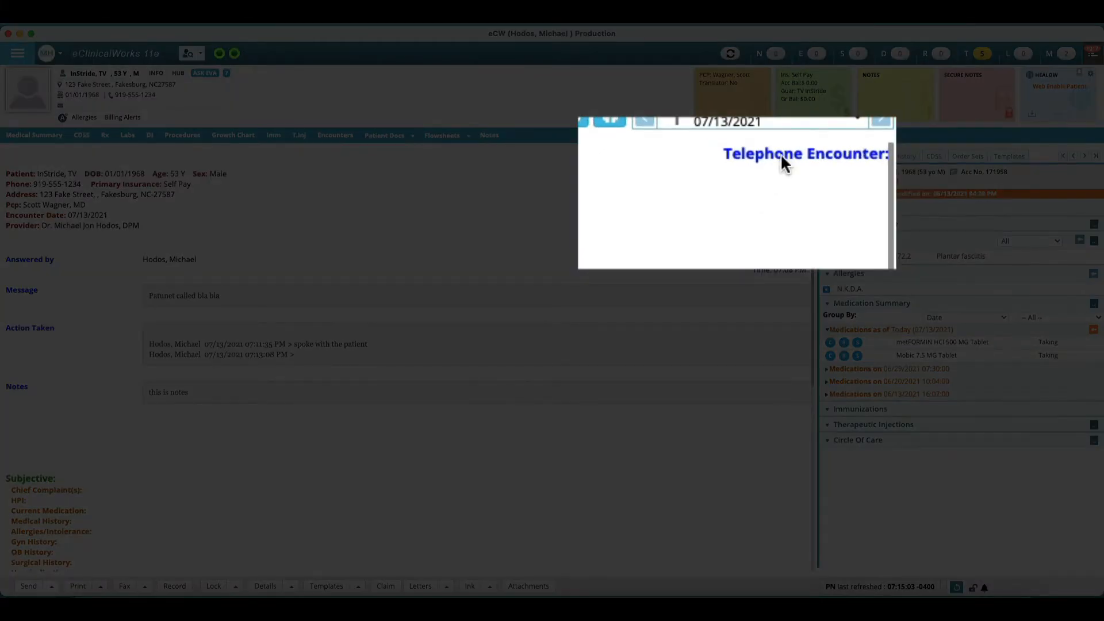
Step: Reopen the telephone encounter from its progress note, cancel it, and leave the note
{"action": "left_click", "coordinate": [782, 154]}
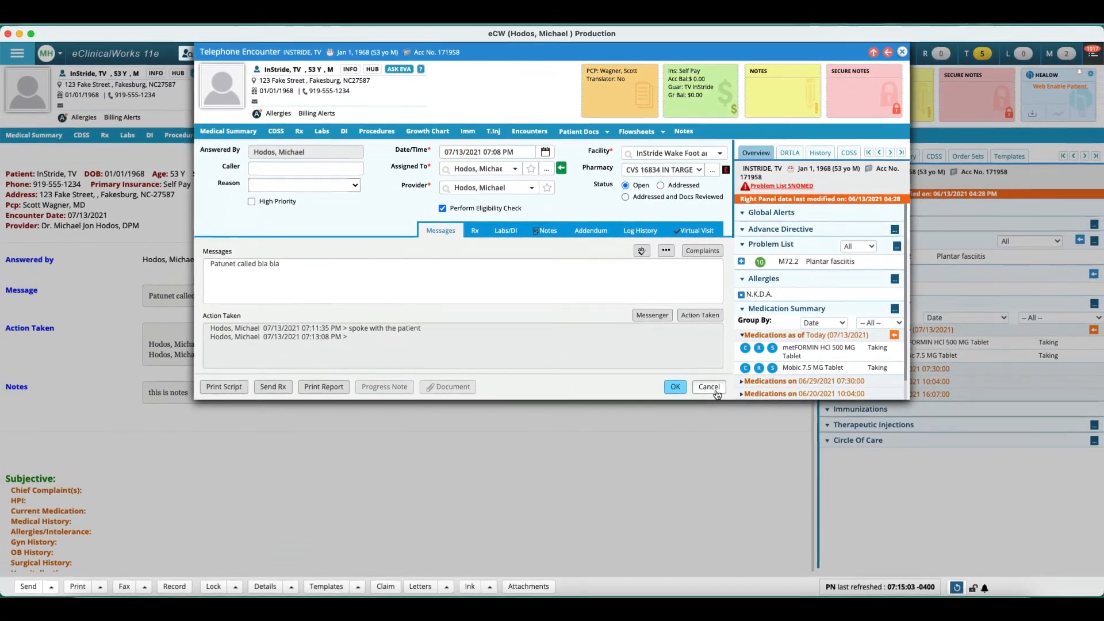
{"action": "left_click", "coordinate": [739, 481]}
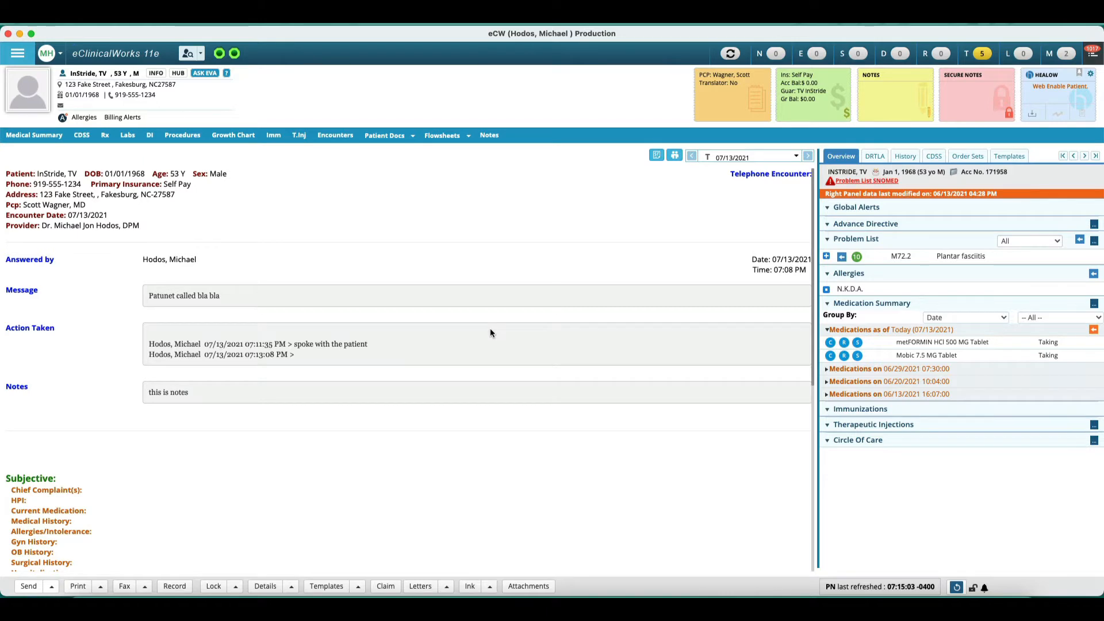
{"action": "scroll", "coordinate": [490, 333], "scroll_direction": "down", "scroll_amount": 6}
{"action": "scroll", "coordinate": [490, 333], "scroll_direction": "up", "scroll_amount": 6}
{"action": "left_click", "coordinate": [858, 53]}
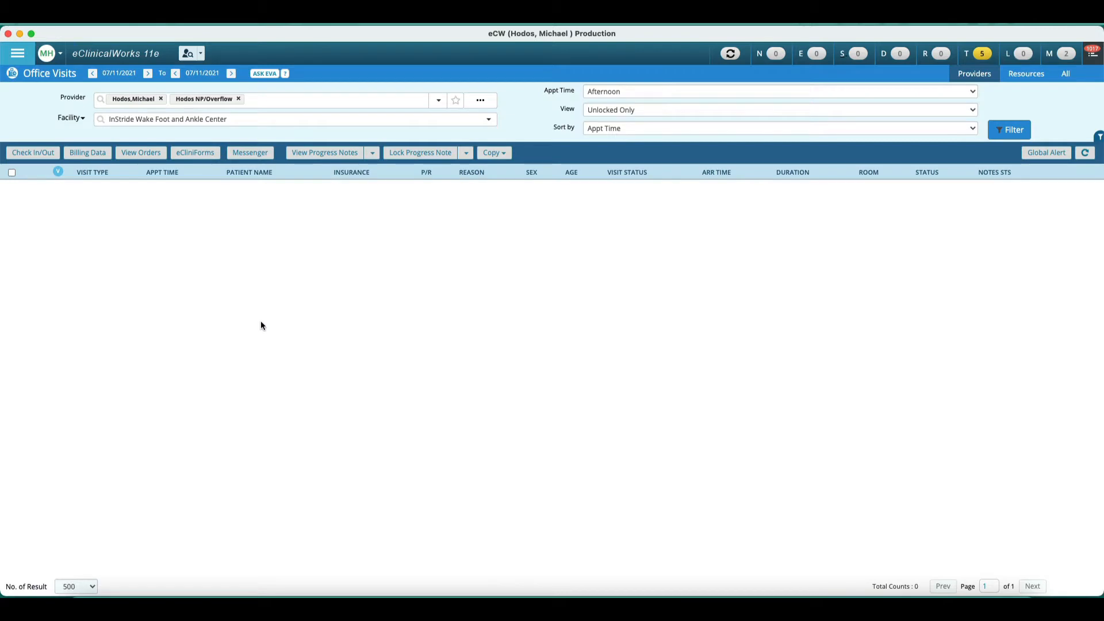
Step: Look up patient InStride and open the patient's hub, dismissing the alerts
{"action": "left_click", "coordinate": [189, 52]}
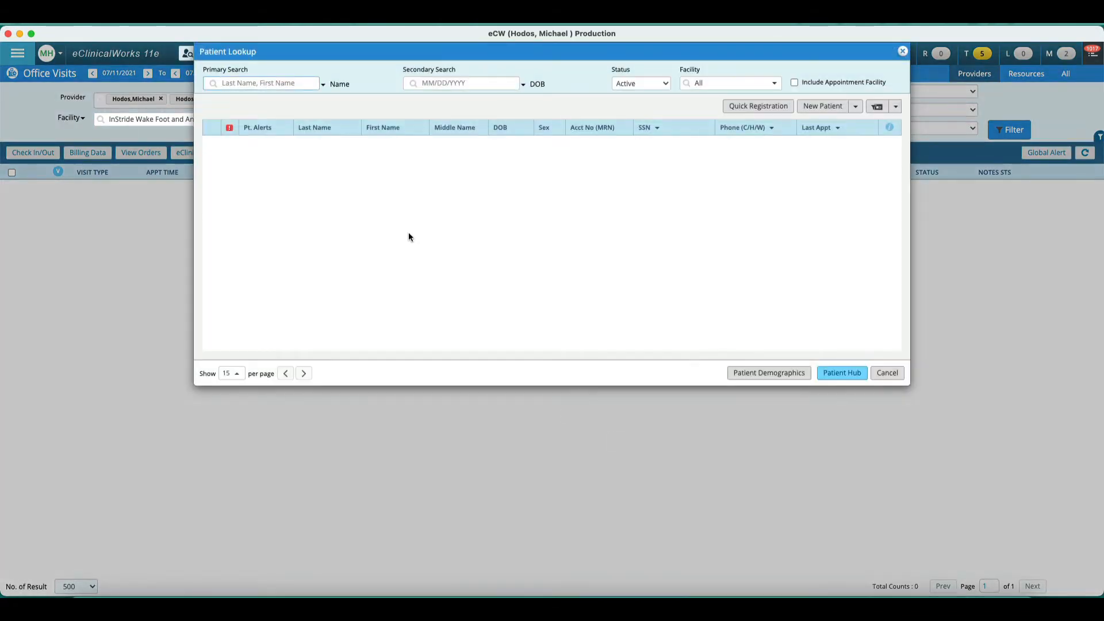
{"action": "type", "text": "InSt"}
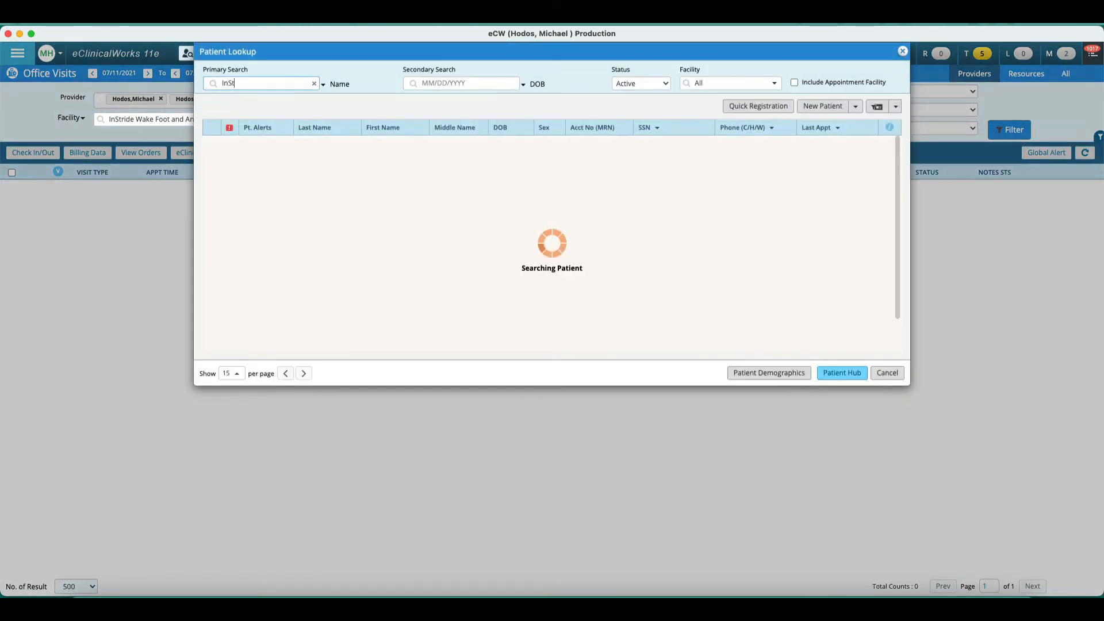
{"action": "type", "text": "ride,"}
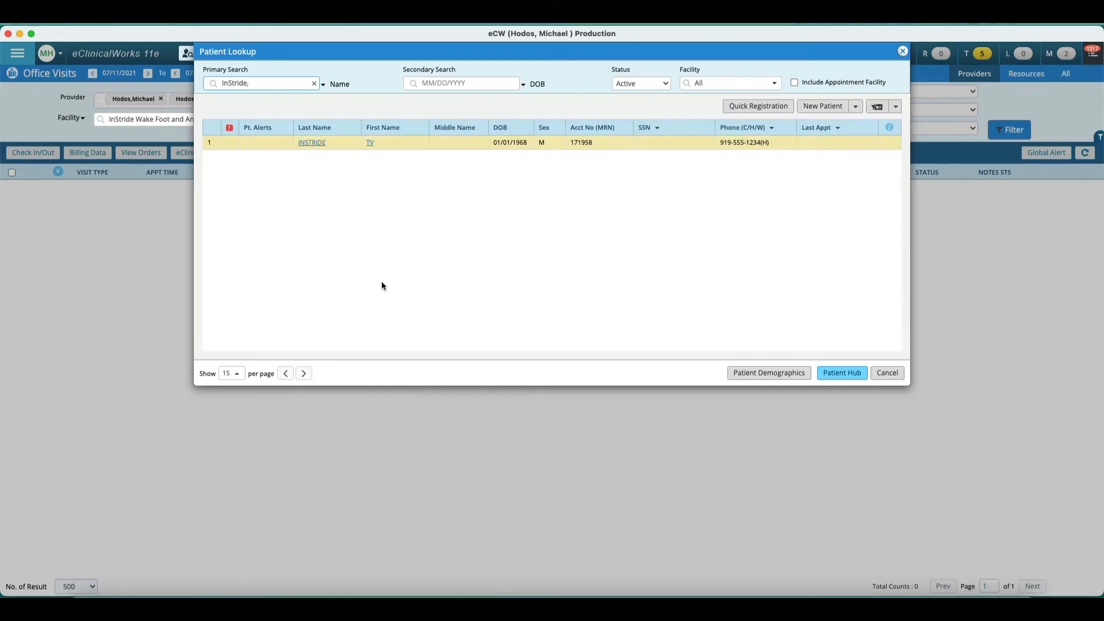
{"action": "left_click", "coordinate": [311, 142]}
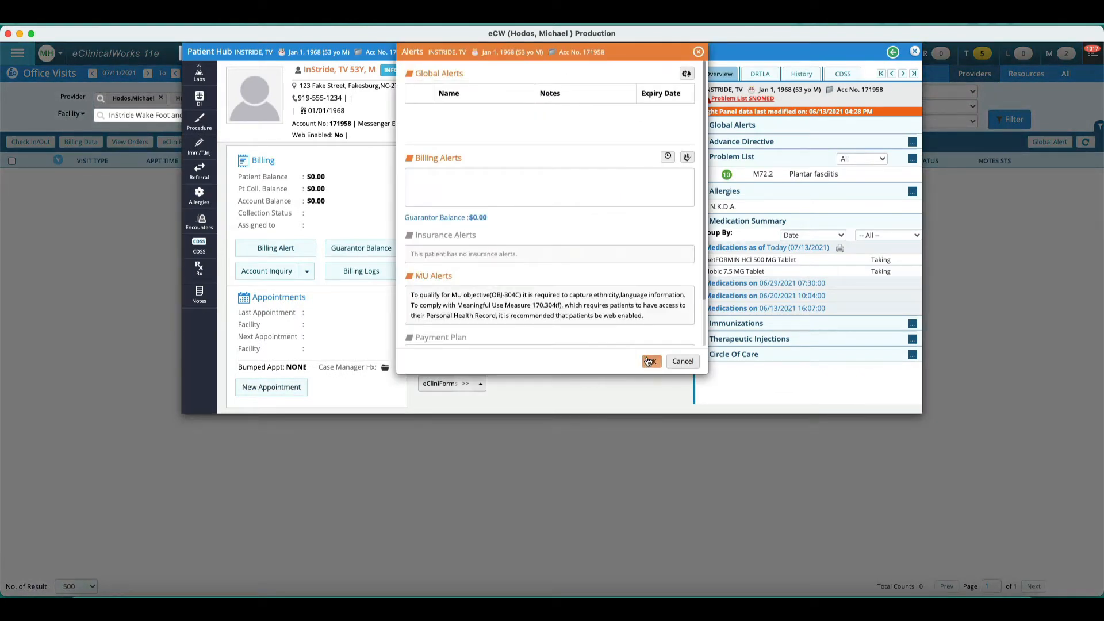
{"action": "left_click", "coordinate": [650, 362]}
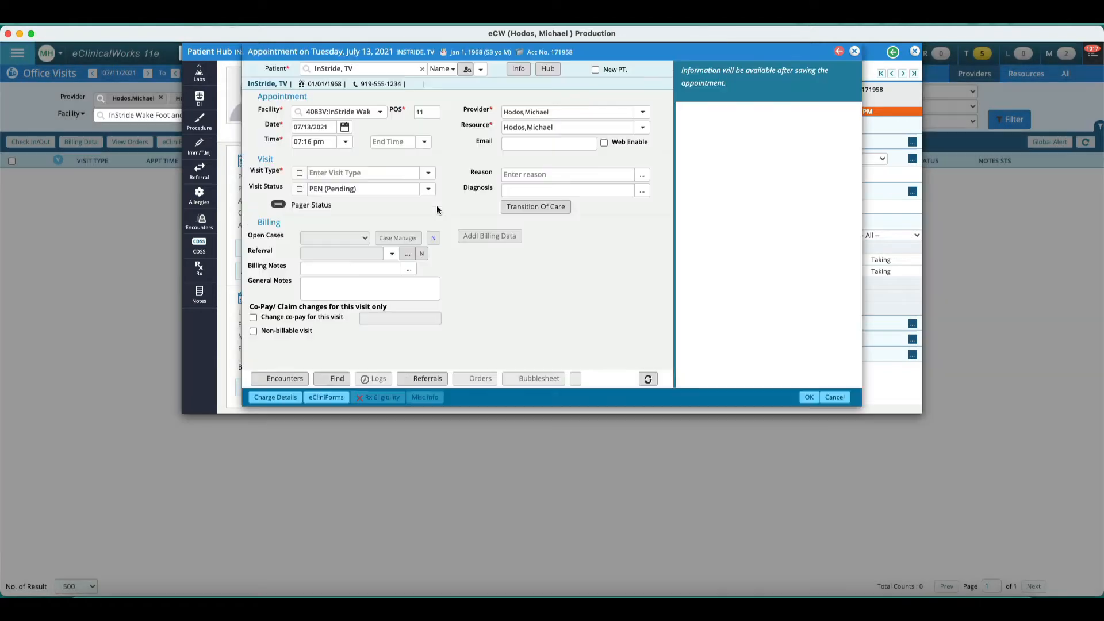
Step: Set the new appointment's date to 07/11/2021 and its visit type to F/U Gen (Follow Up Visit)
{"action": "left_click", "coordinate": [344, 127]}
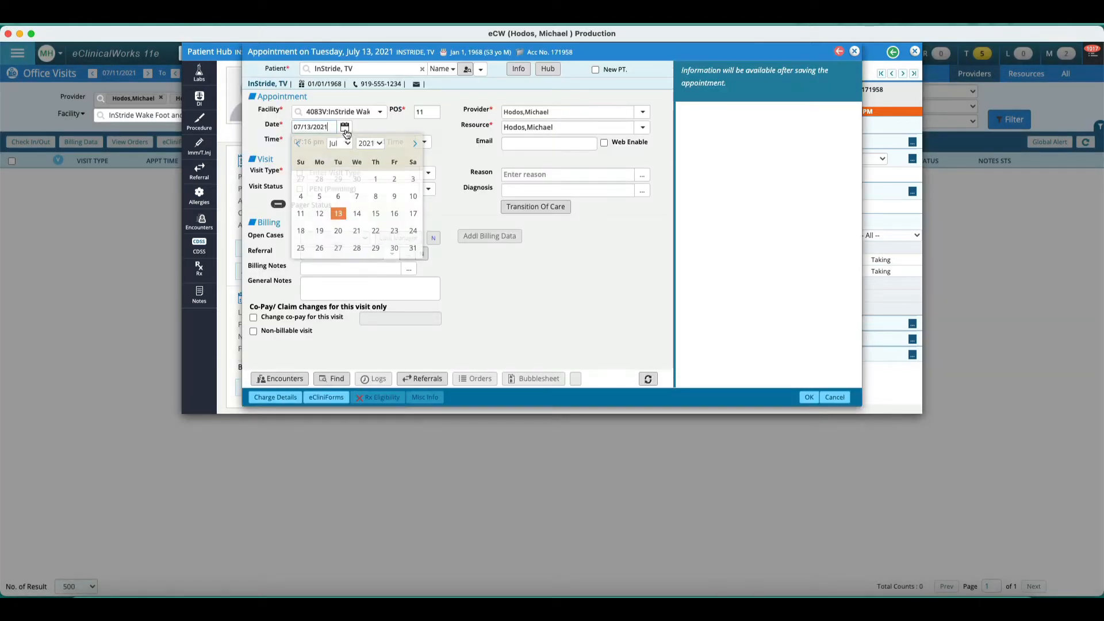
{"action": "left_click", "coordinate": [301, 215]}
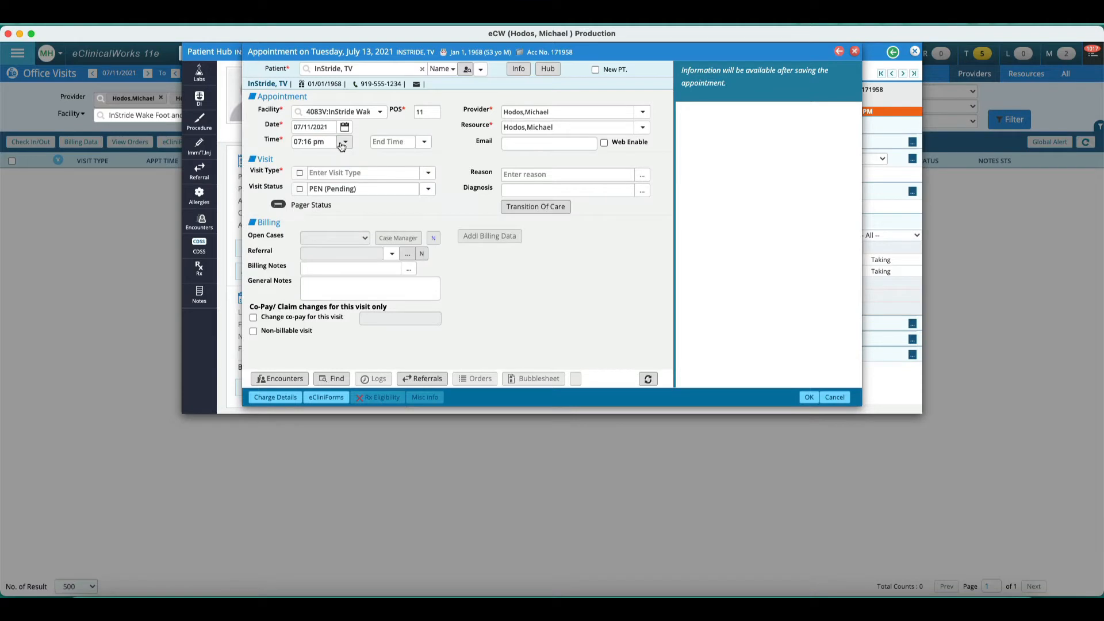
{"action": "left_click", "coordinate": [429, 173]}
{"action": "scroll", "coordinate": [373, 246], "scroll_direction": "down", "scroll_amount": 10}
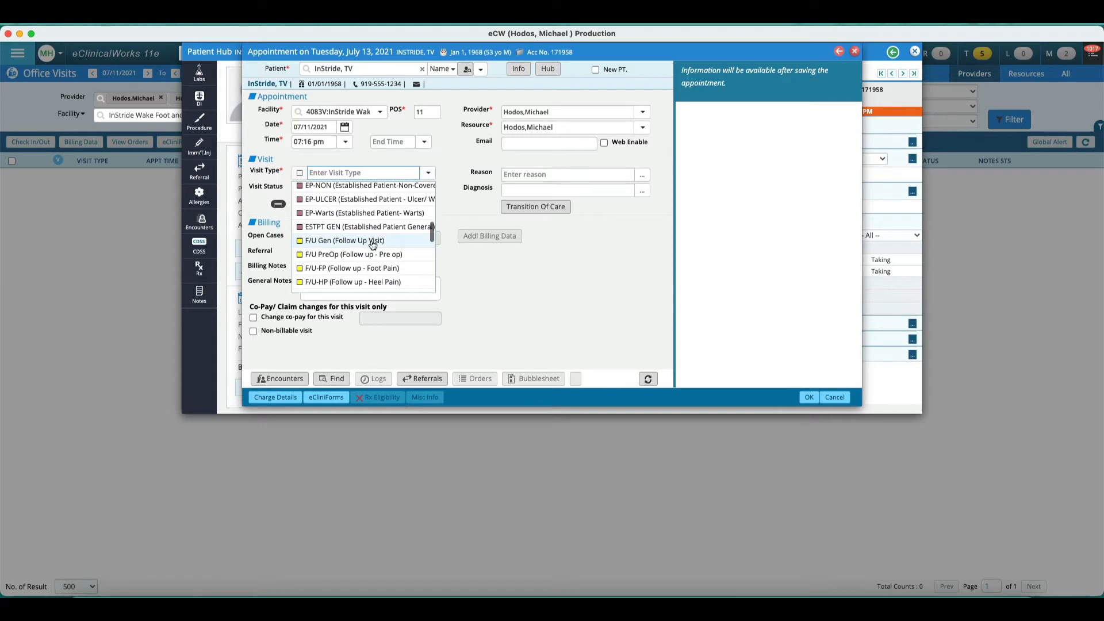
{"action": "left_click", "coordinate": [373, 241]}
Step: Set the visit status to Ready and open the reason list, closing it without choosing a reason
{"action": "left_click", "coordinate": [431, 189]}
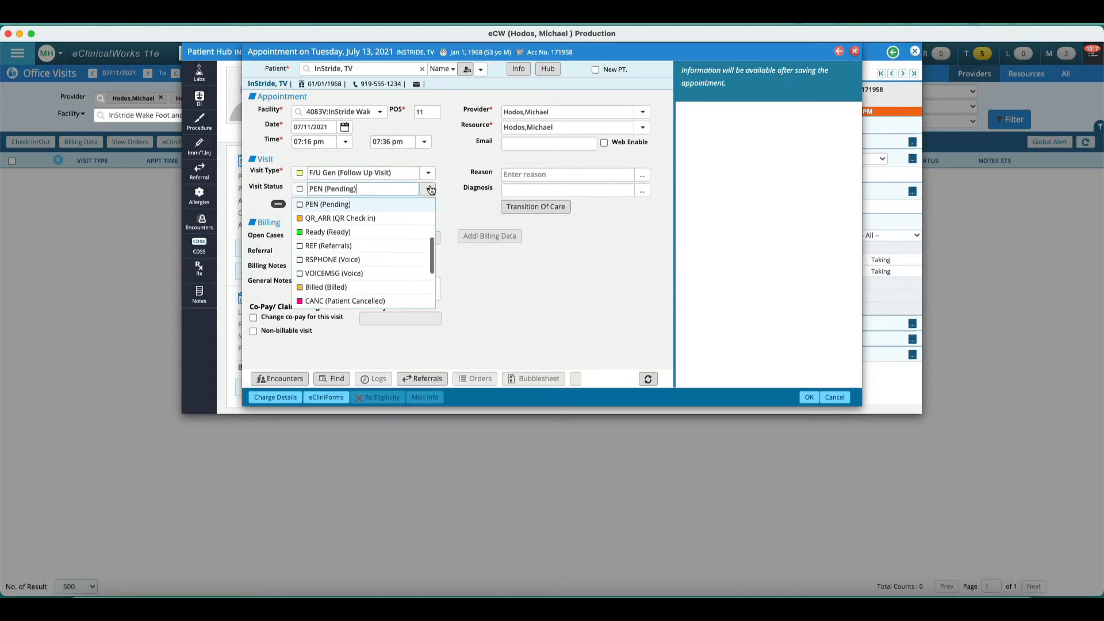
{"action": "left_click", "coordinate": [334, 232]}
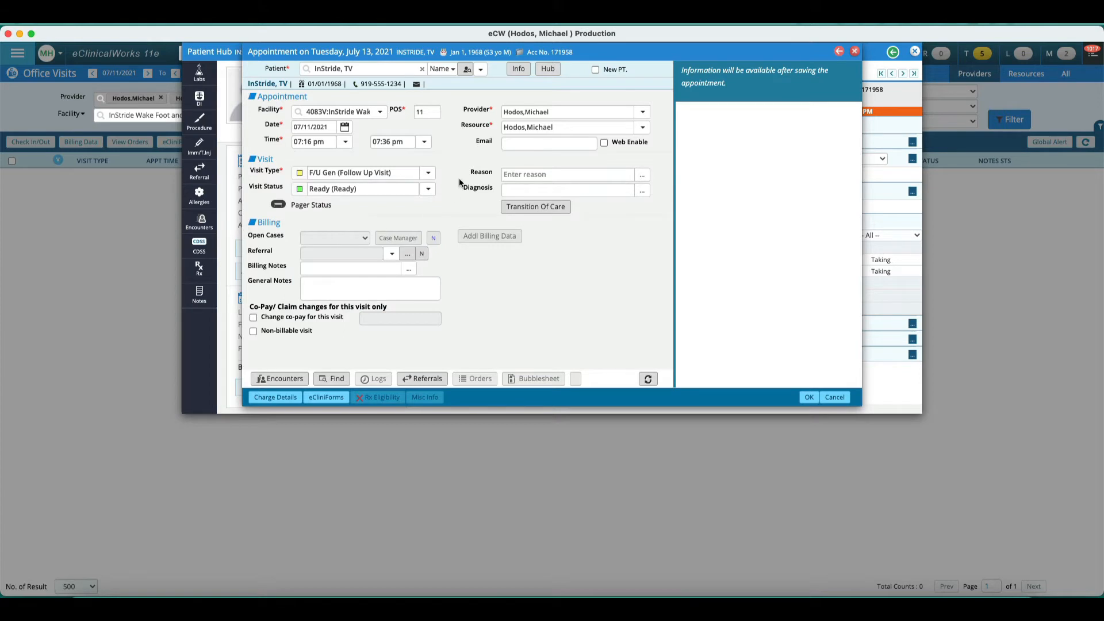
{"action": "left_click", "coordinate": [538, 176]}
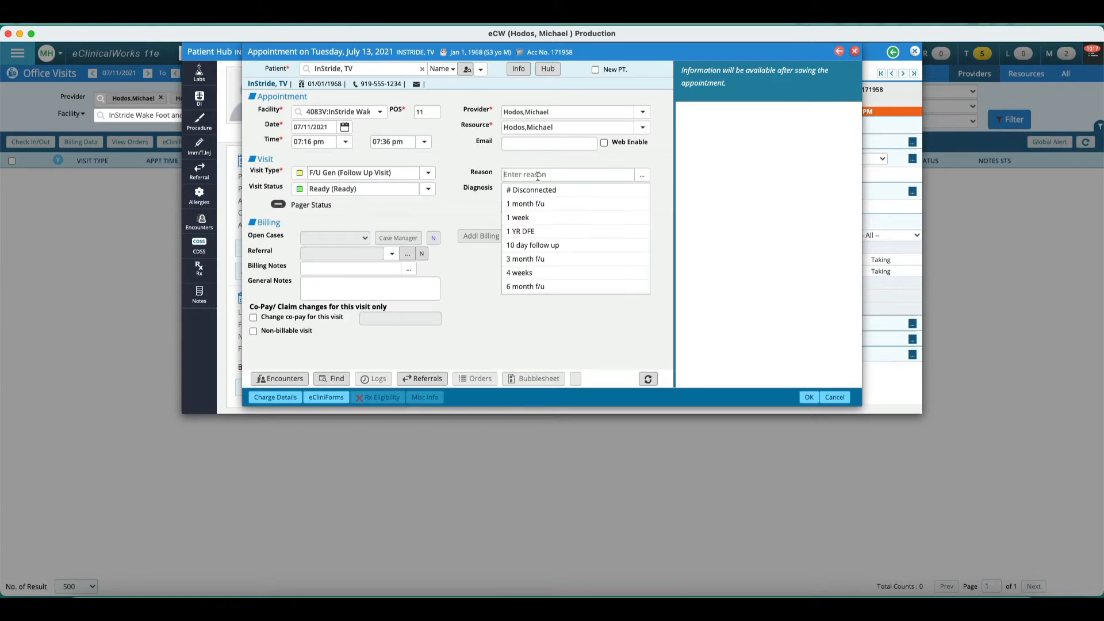
{"action": "left_click", "coordinate": [489, 325]}
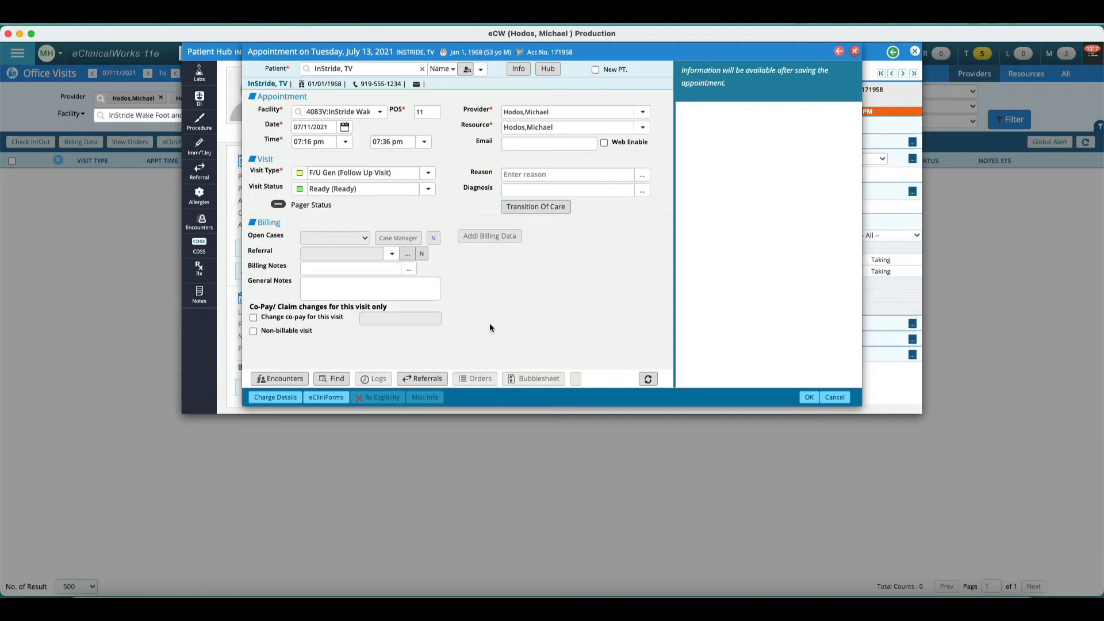
Step: Save the appointment, accepting both confirmation prompts
{"action": "left_click", "coordinate": [805, 398]}
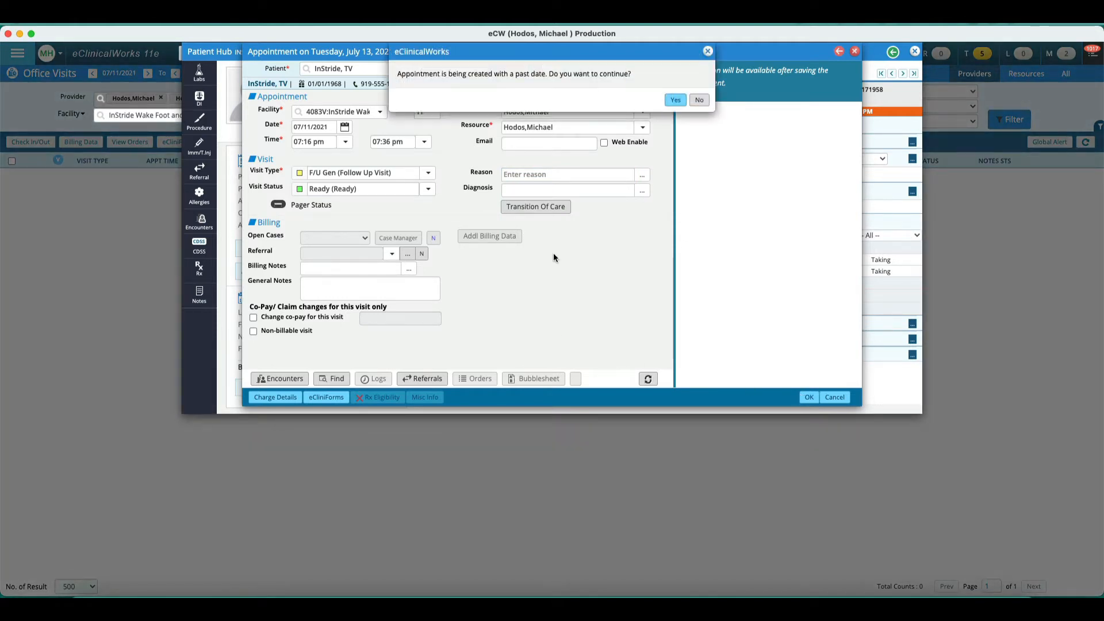
{"action": "left_click", "coordinate": [674, 99]}
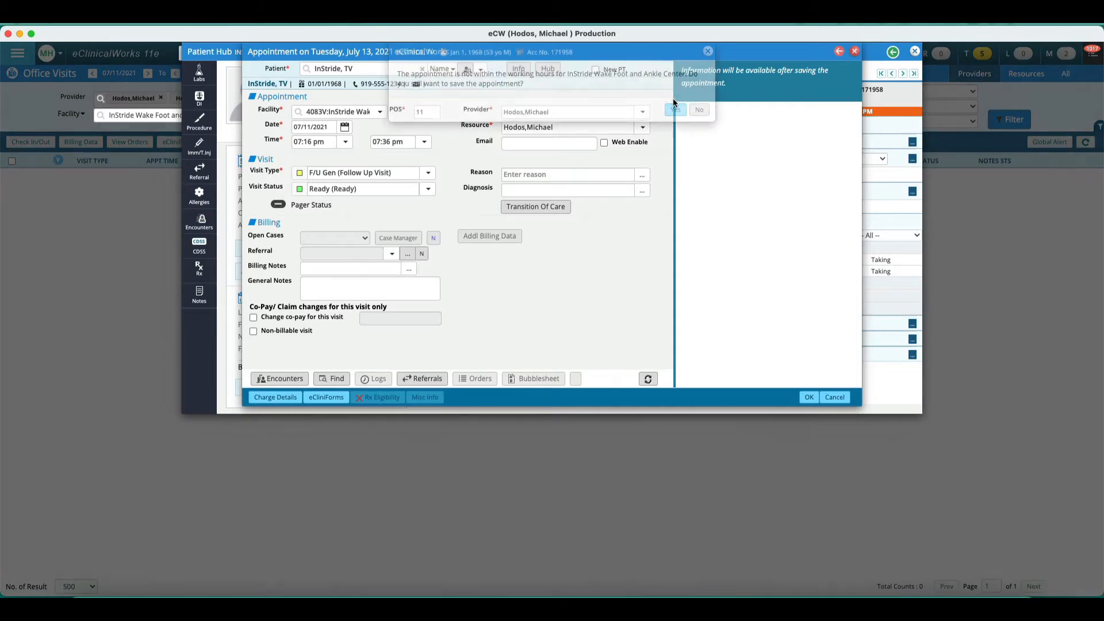
{"action": "left_click", "coordinate": [674, 109]}
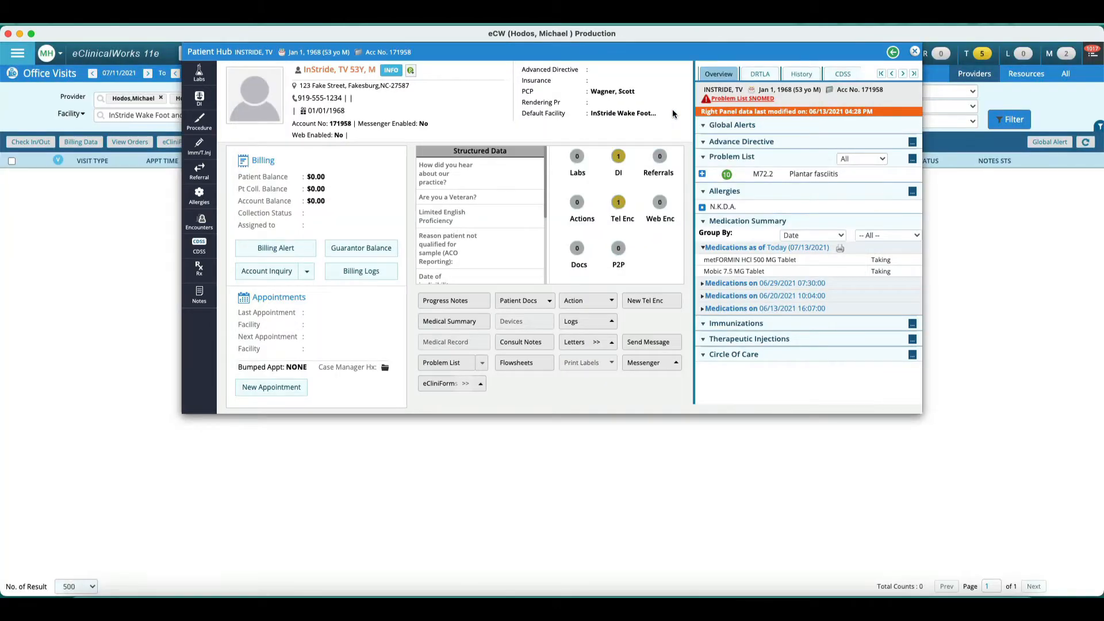
Step: Close the patient hub, refresh the office visits list, and open the patient's visit progress note
{"action": "left_click", "coordinate": [915, 51]}
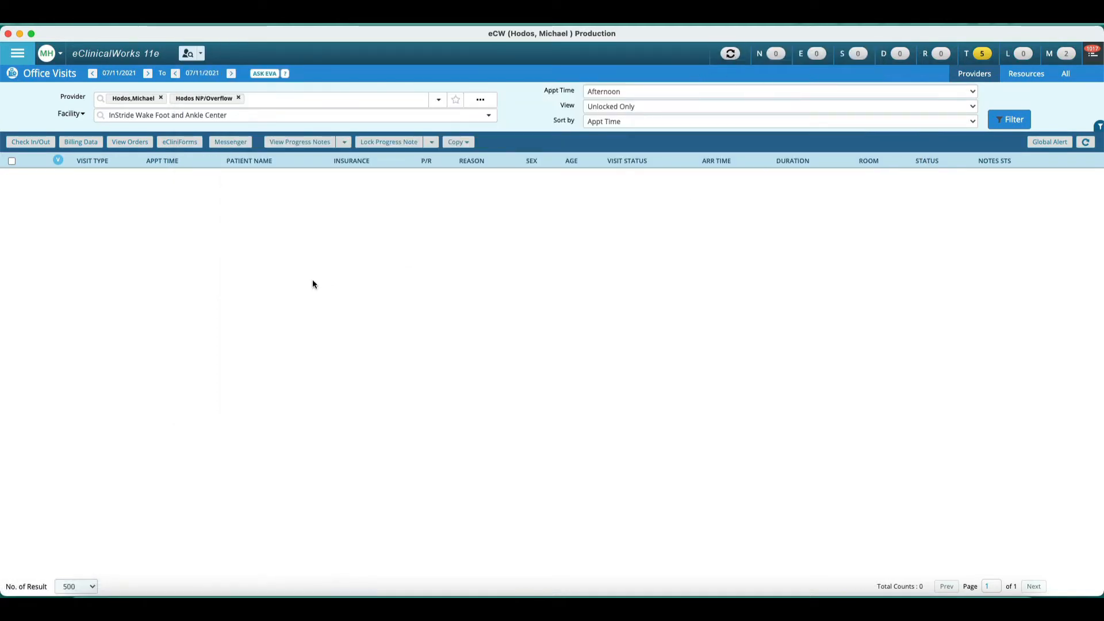
{"action": "left_click", "coordinate": [731, 53]}
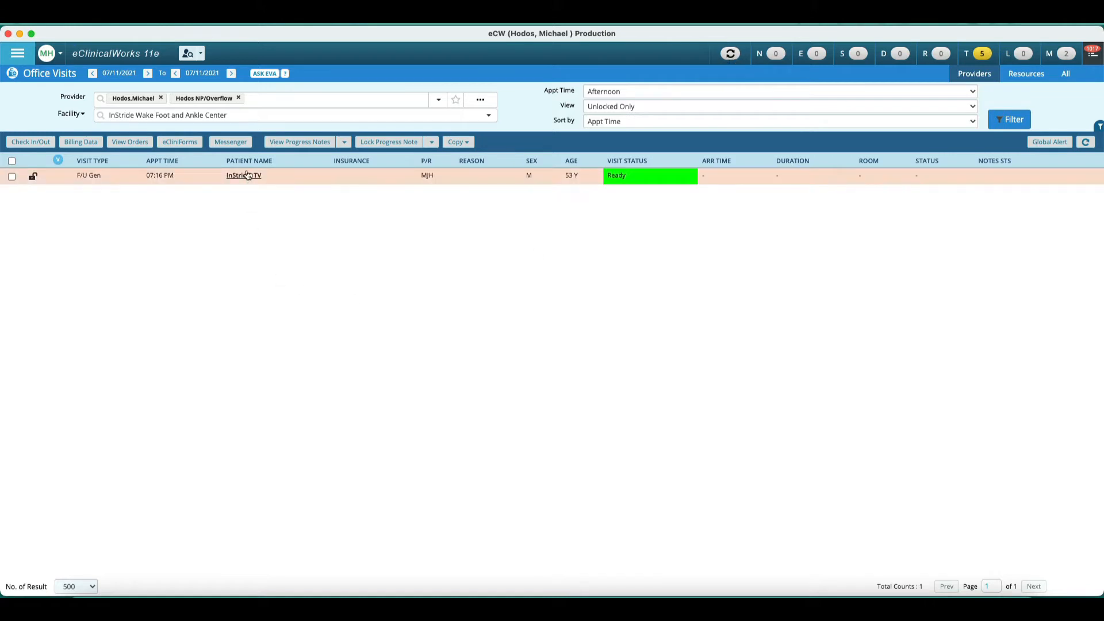
{"action": "left_click", "coordinate": [241, 177]}
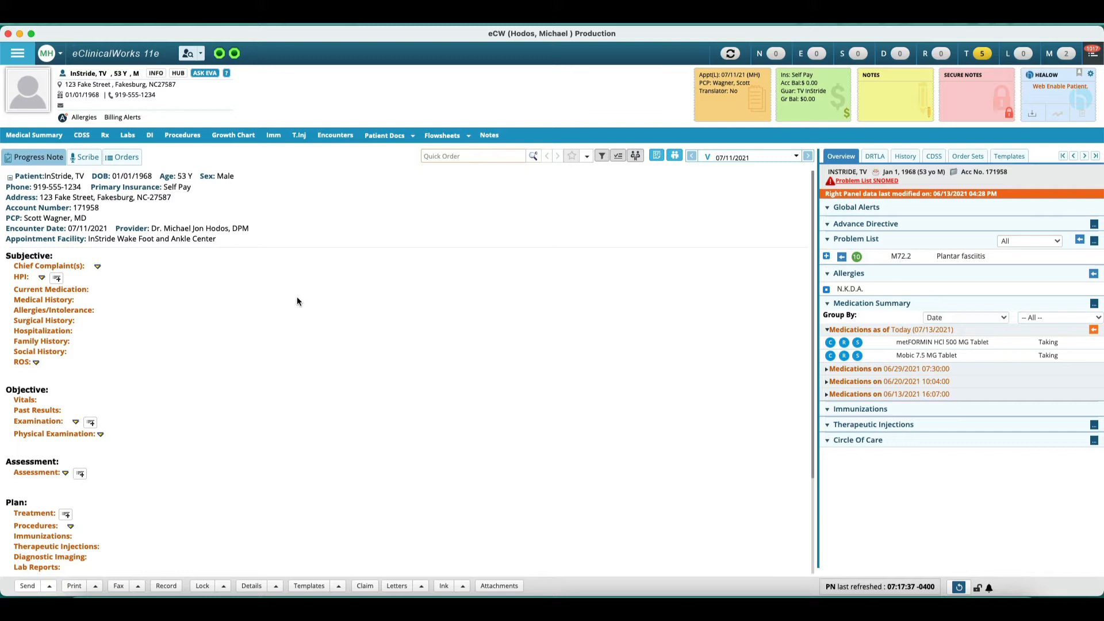
Step: Enter the chief complaint "New Patient with right heel pain, X 4 weeks, getting worse. Has been taking naproxen."
{"action": "left_click", "coordinate": [61, 268]}
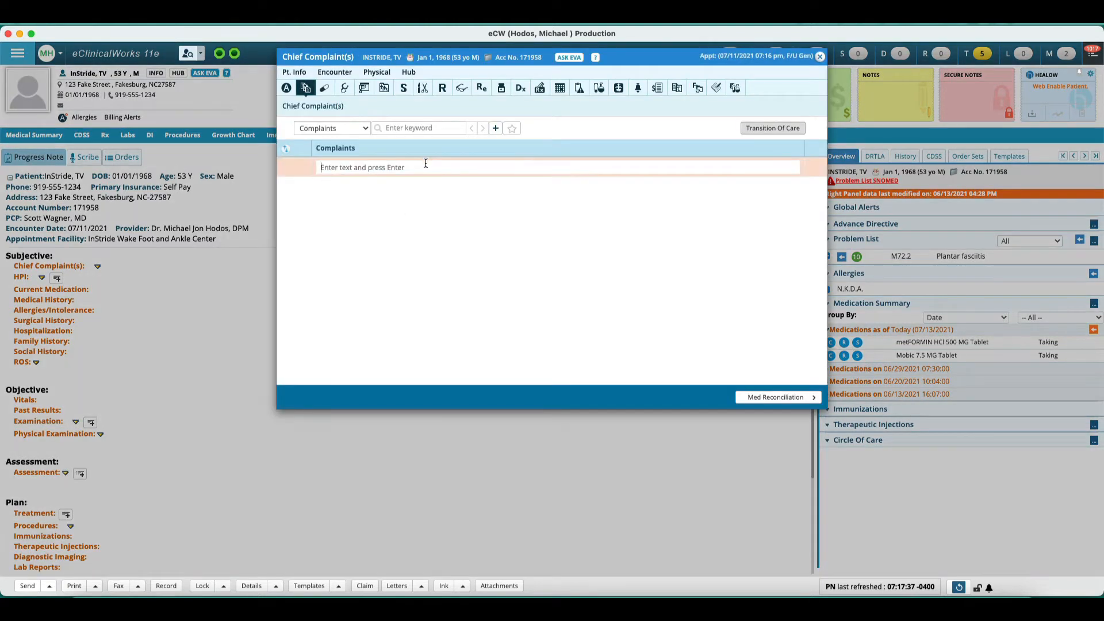
{"action": "type", "text": "New Patient with heel pain, X"}
{"action": "key", "text": "Return"}
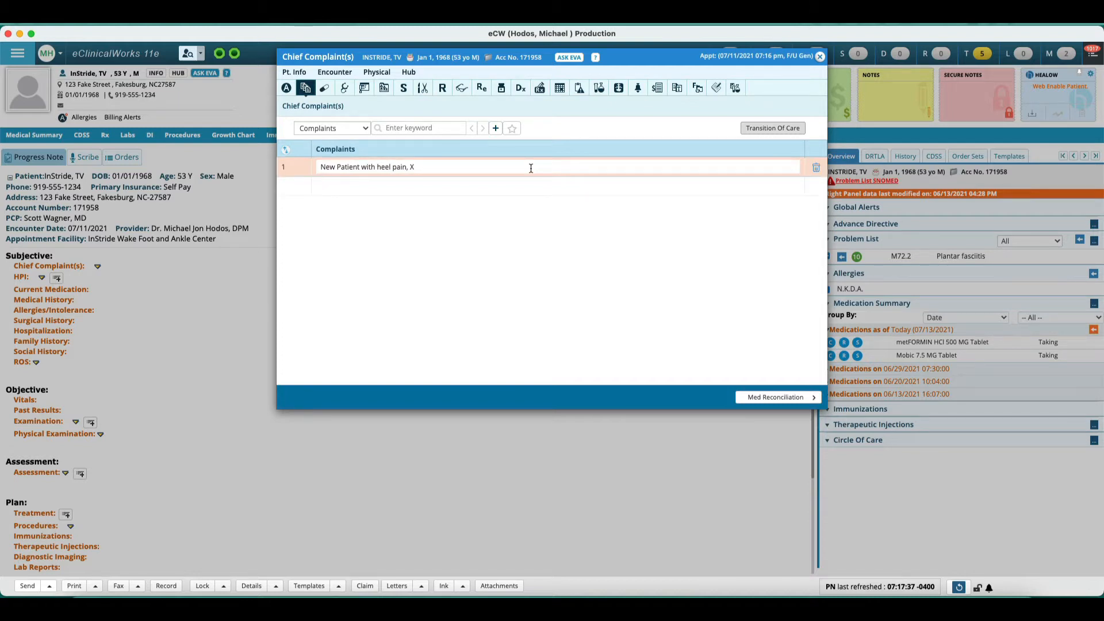
{"action": "type", "text": "4 weeks, getting wors,"}
{"action": "left_click", "coordinate": [377, 165]}
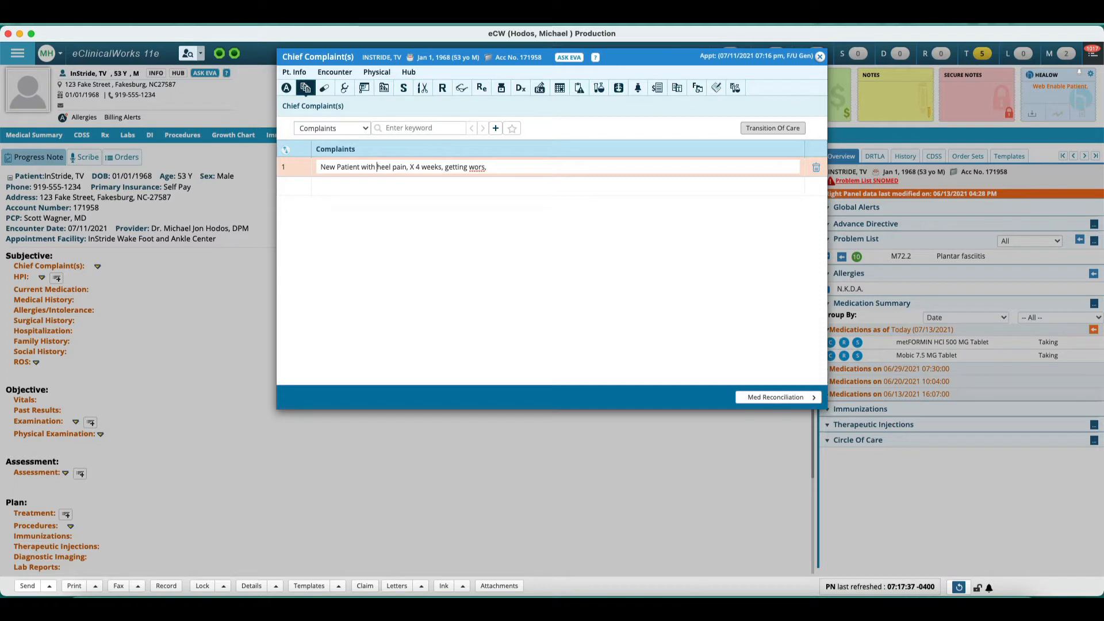
{"action": "type", "text": "right"}
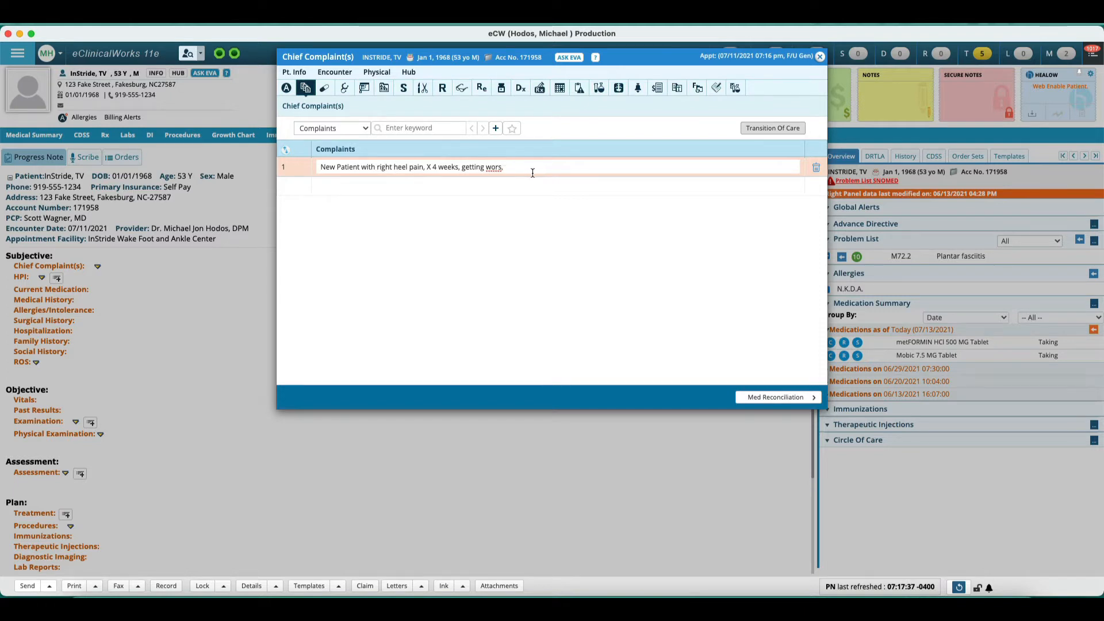
{"action": "left_click", "coordinate": [505, 167]}
{"action": "key", "text": "BackSpace"}
{"action": "type", "text": "eks,"}
{"action": "key", "text": "BackSpace"}
{"action": "type", "text": ". Has been taking naproxen."}
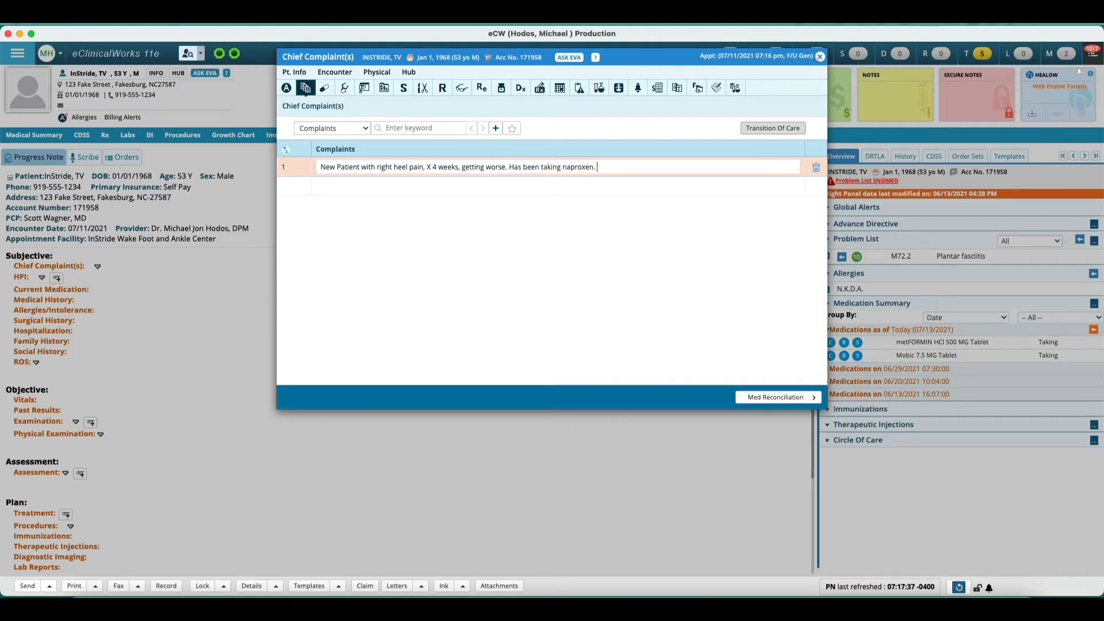
Step: Mark the medication reconciliation as verified, continue to past medical history accepting the partial-reconciliation warning, and close the dialog
{"action": "left_click", "coordinate": [625, 319]}
{"action": "left_click", "coordinate": [776, 397]}
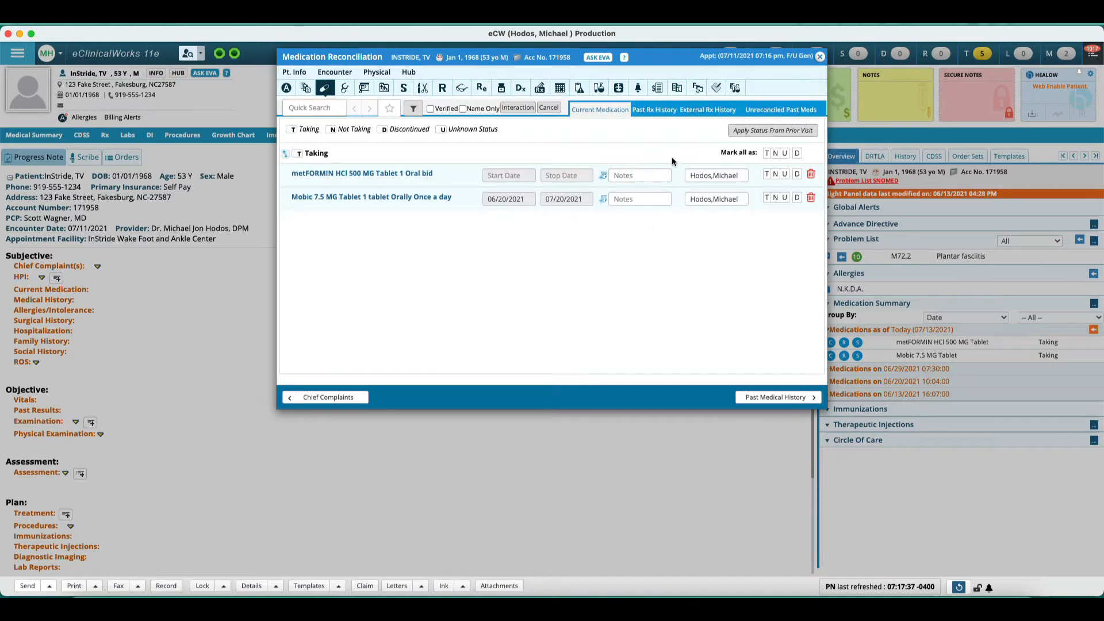
{"action": "left_click", "coordinate": [430, 108]}
{"action": "left_click", "coordinate": [770, 397]}
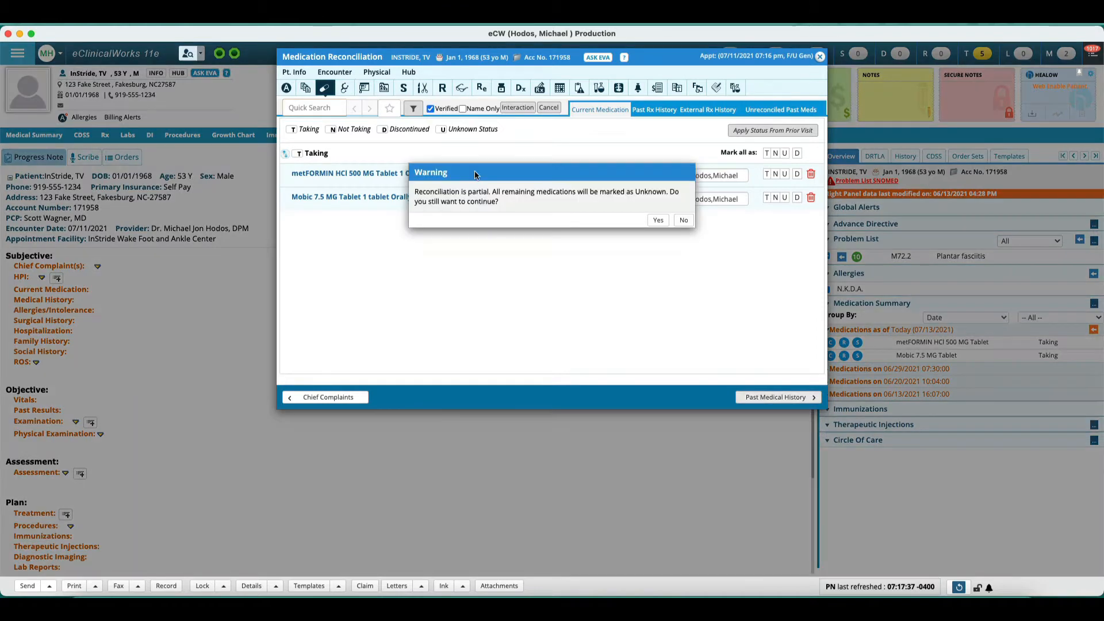
{"action": "left_click", "coordinate": [658, 220]}
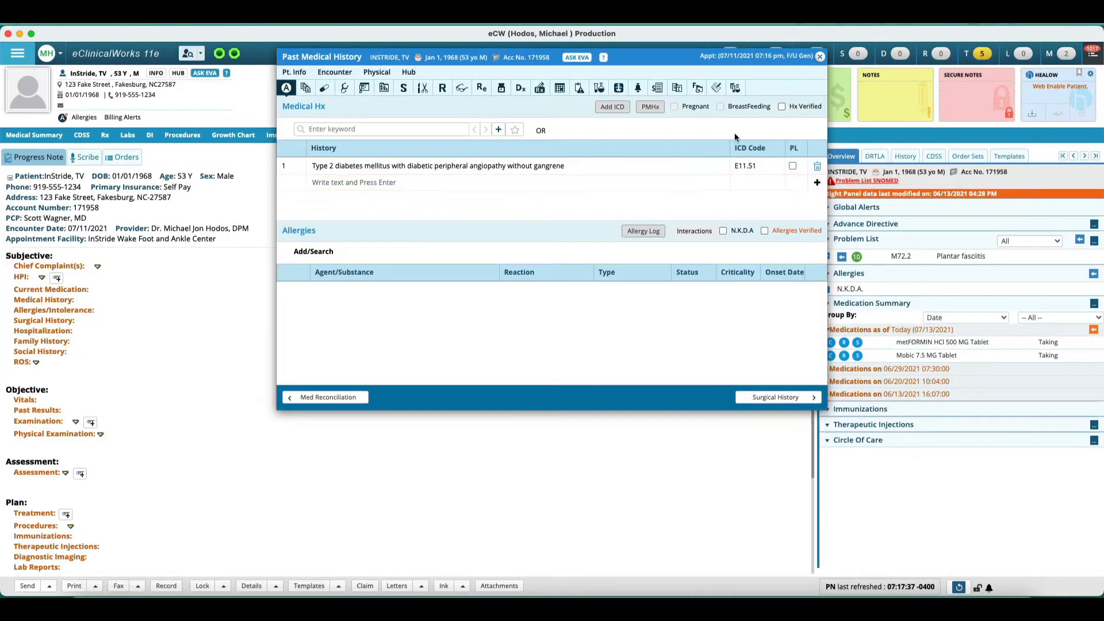
{"action": "left_click", "coordinate": [820, 58]}
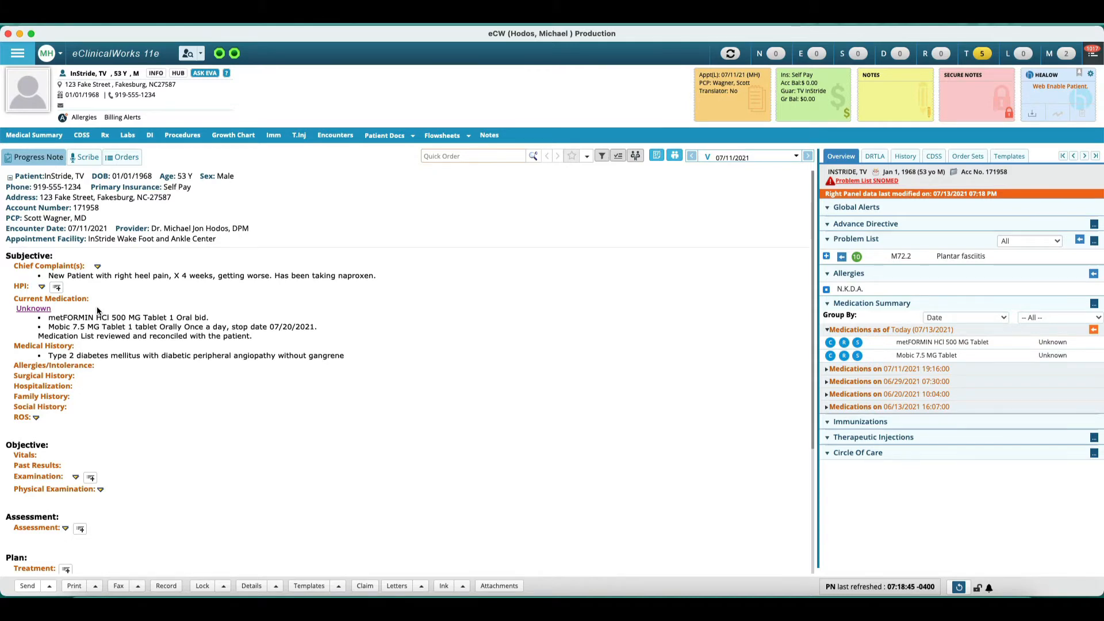
Step: Open the HPI dialog and browse the available HPI templates and category options
{"action": "left_click", "coordinate": [22, 286]}
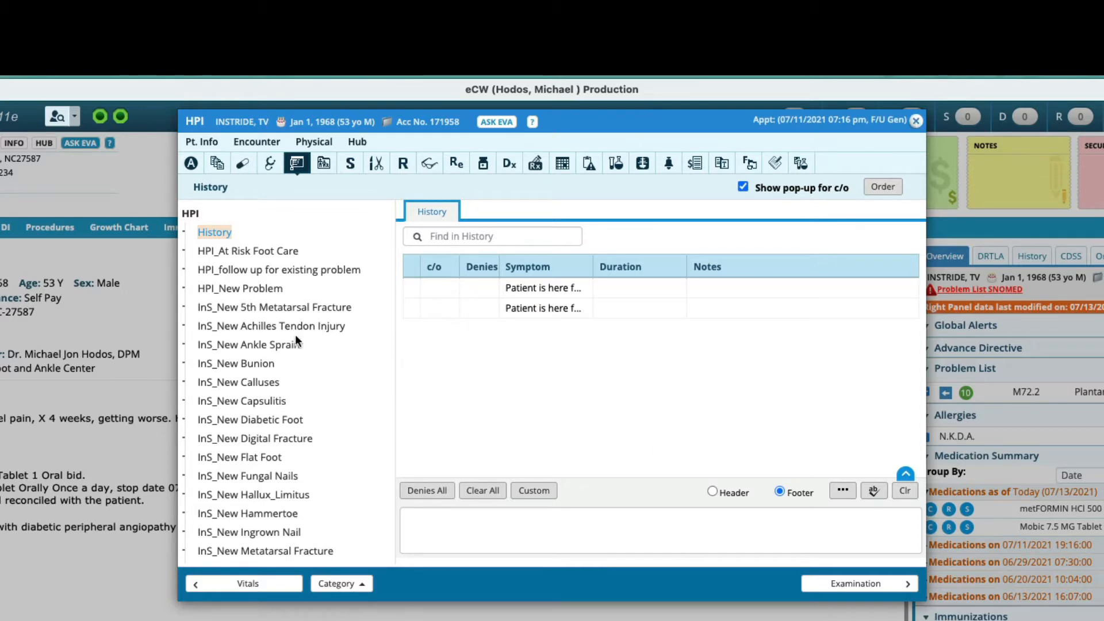
{"action": "scroll", "coordinate": [248, 425], "scroll_direction": "down", "scroll_amount": 4}
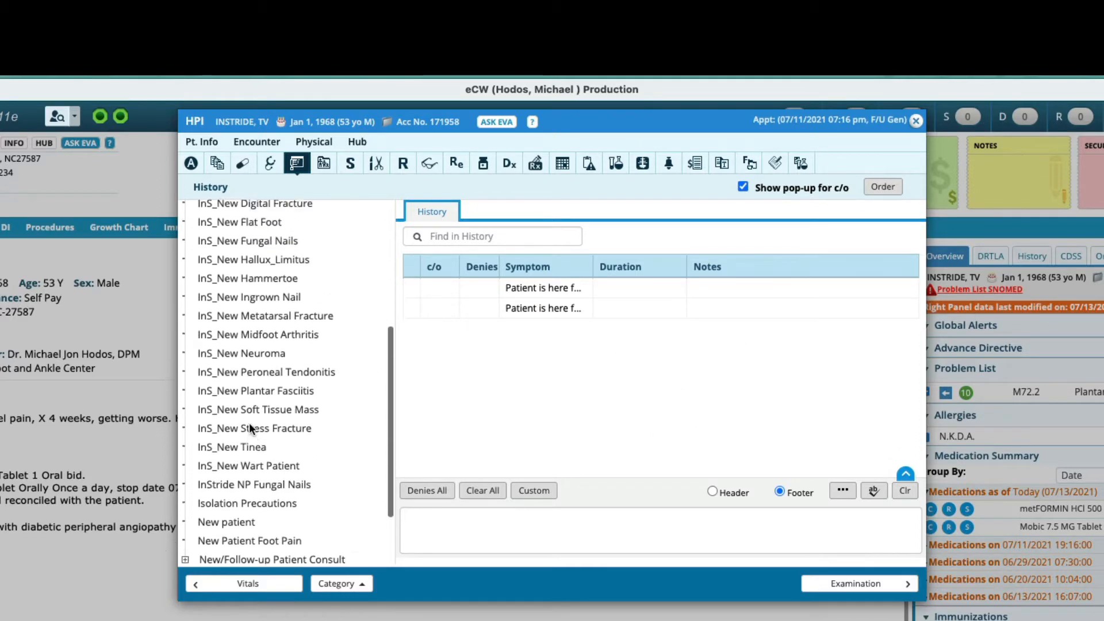
{"action": "scroll", "coordinate": [249, 423], "scroll_direction": "up", "scroll_amount": 5}
{"action": "left_click", "coordinate": [224, 269]}
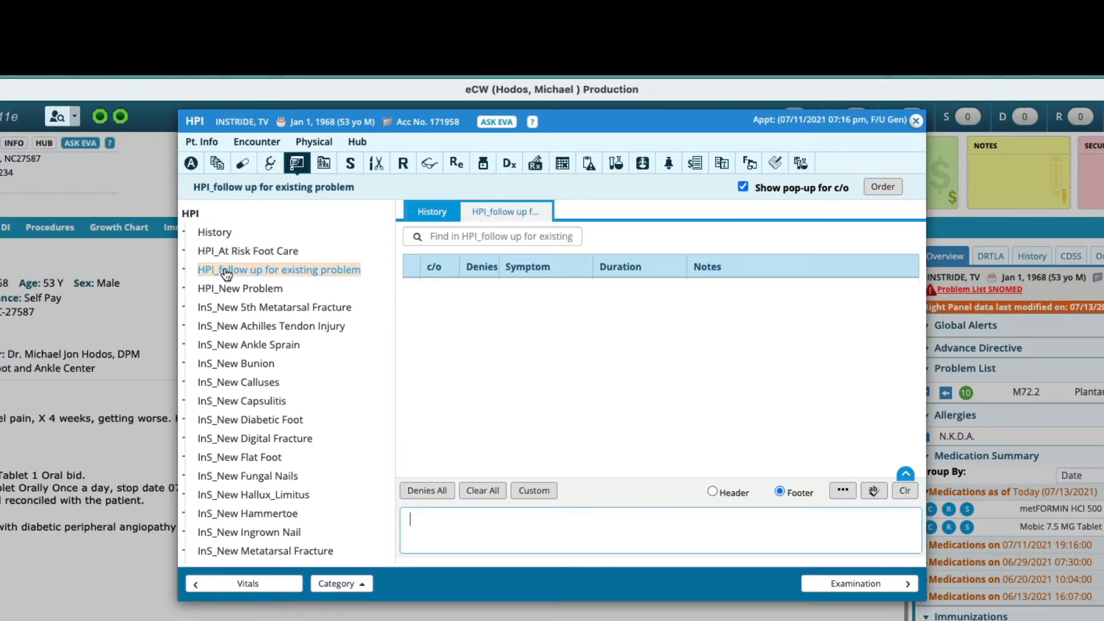
{"action": "left_click", "coordinate": [246, 344]}
{"action": "scroll", "coordinate": [247, 345], "scroll_direction": "down", "scroll_amount": 3}
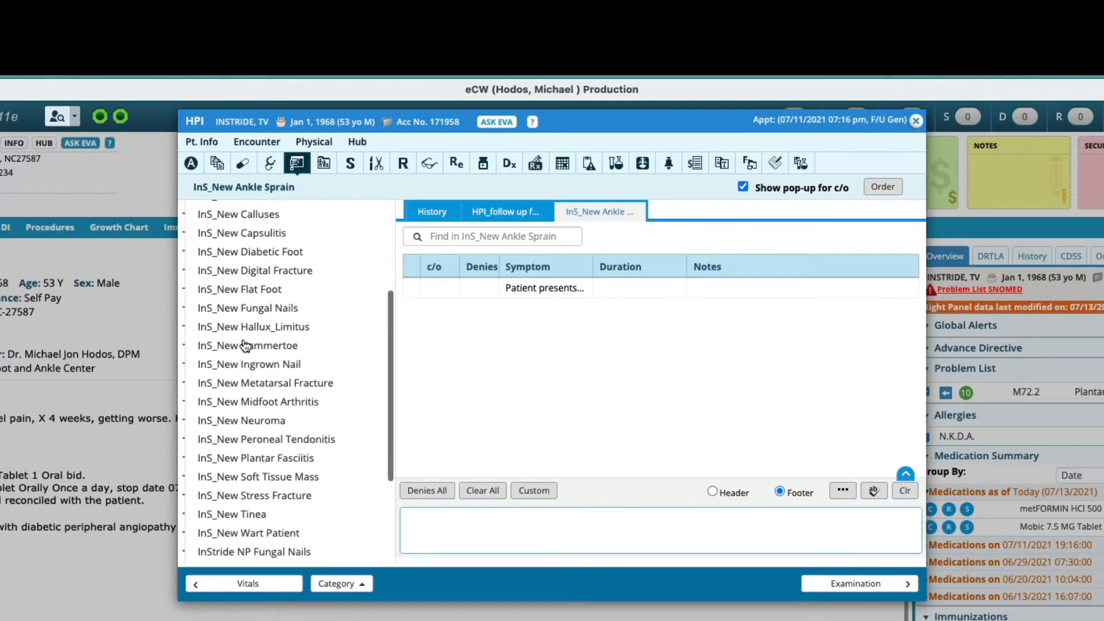
{"action": "left_click", "coordinate": [247, 346]}
{"action": "scroll", "coordinate": [246, 345], "scroll_direction": "up", "scroll_amount": 3}
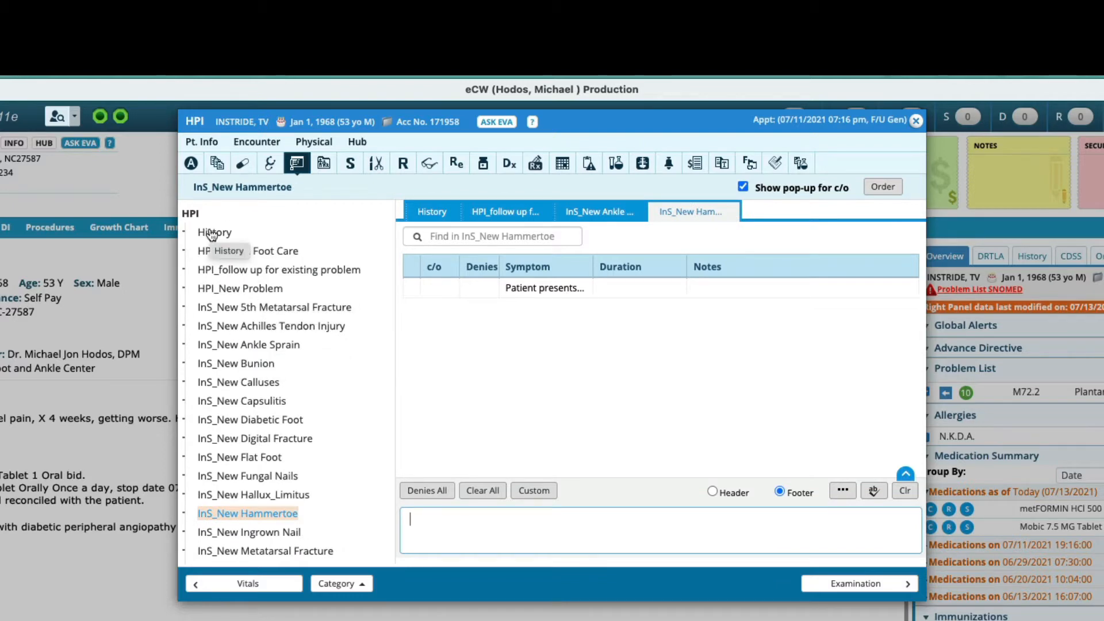
{"action": "scroll", "coordinate": [241, 374], "scroll_direction": "down", "scroll_amount": 3}
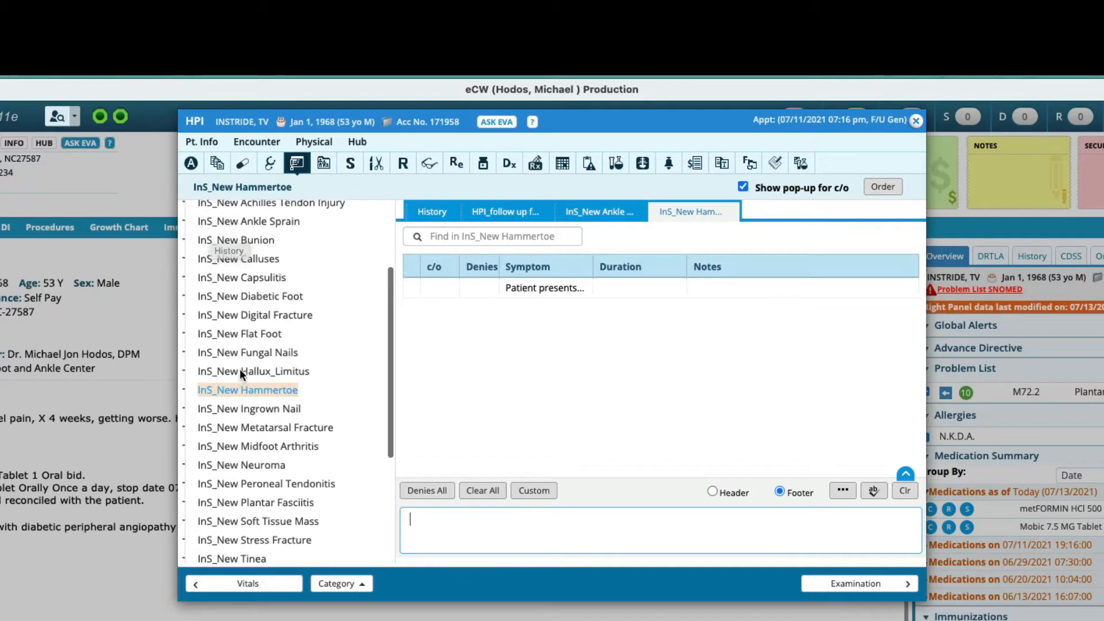
{"action": "scroll", "coordinate": [241, 372], "scroll_direction": "down", "scroll_amount": 5}
{"action": "scroll", "coordinate": [242, 377], "scroll_direction": "up", "scroll_amount": 8}
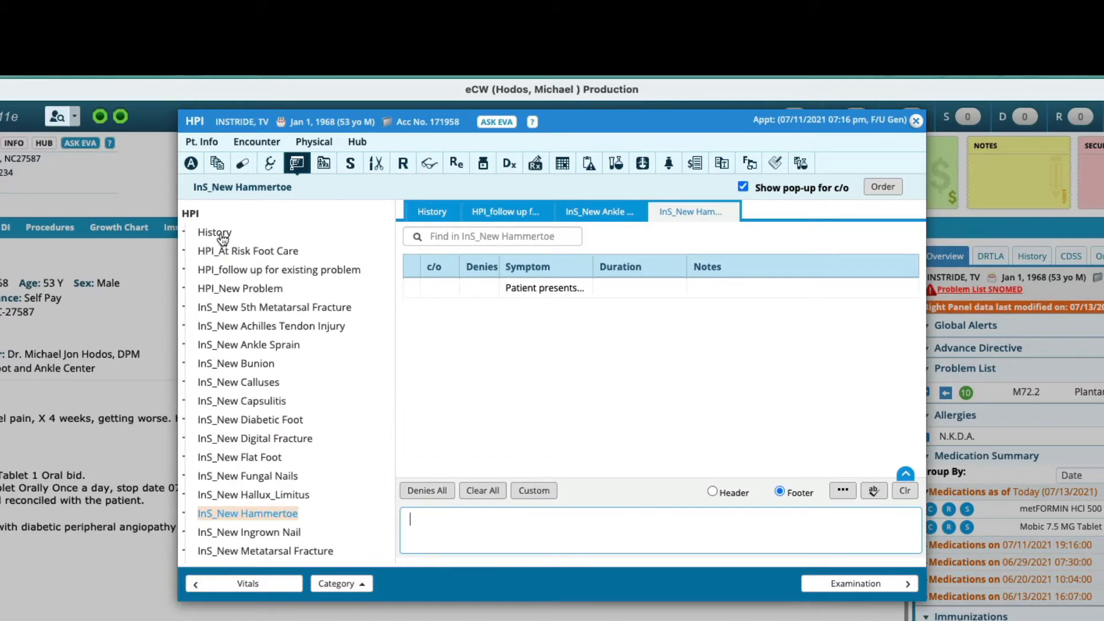
{"action": "left_click", "coordinate": [362, 588]}
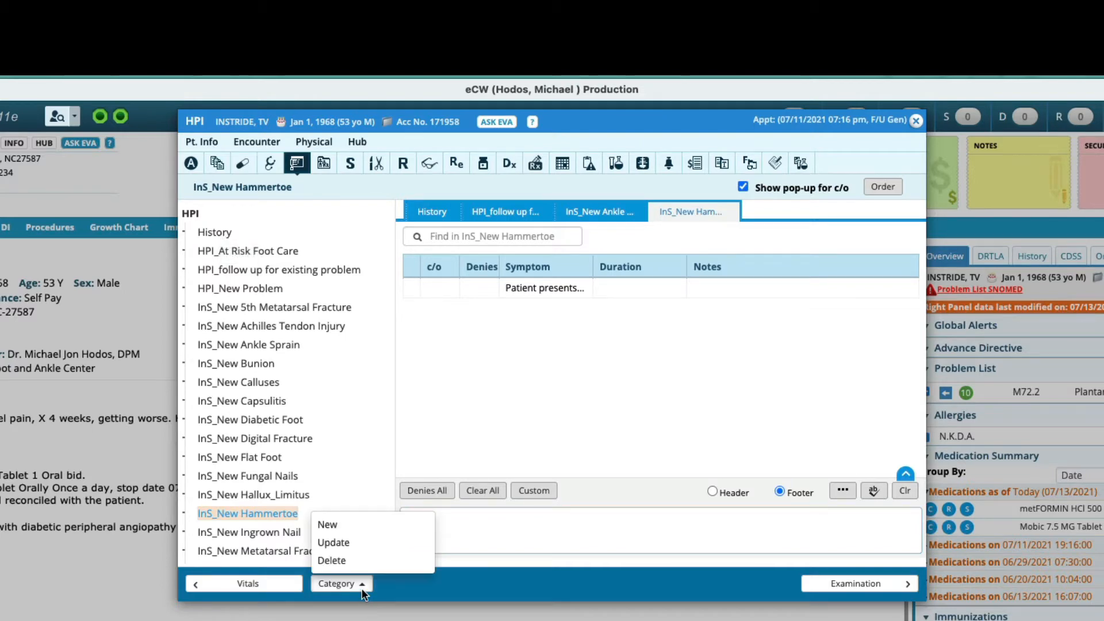
{"action": "left_click", "coordinate": [491, 571]}
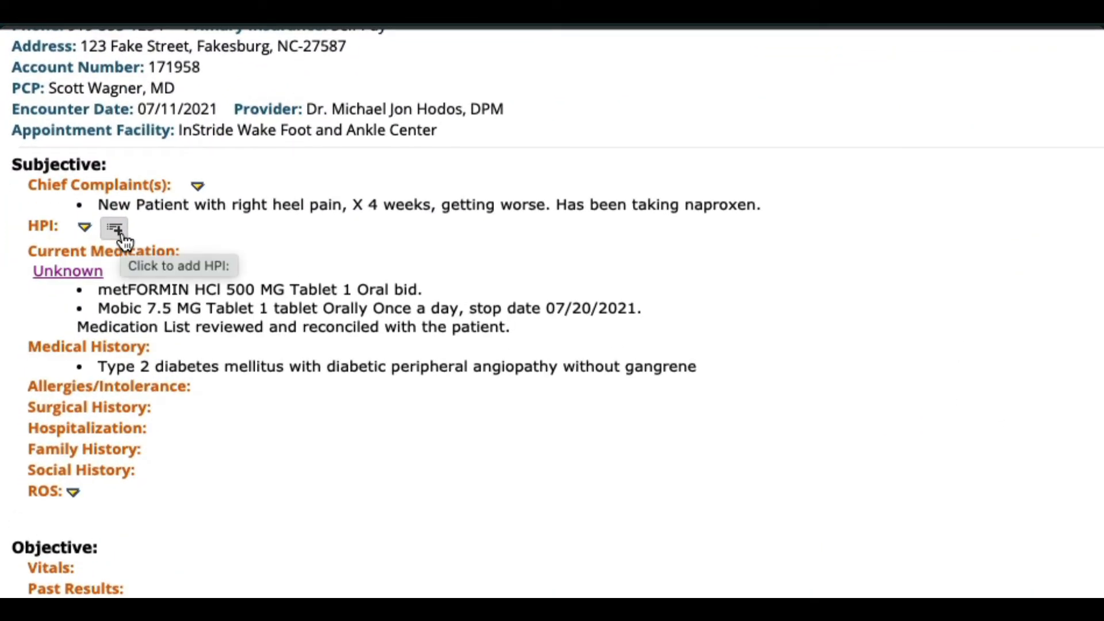
Step: Add a History HPI note reading "This jbox here." and close the HPI dialog
{"action": "left_click", "coordinate": [122, 234]}
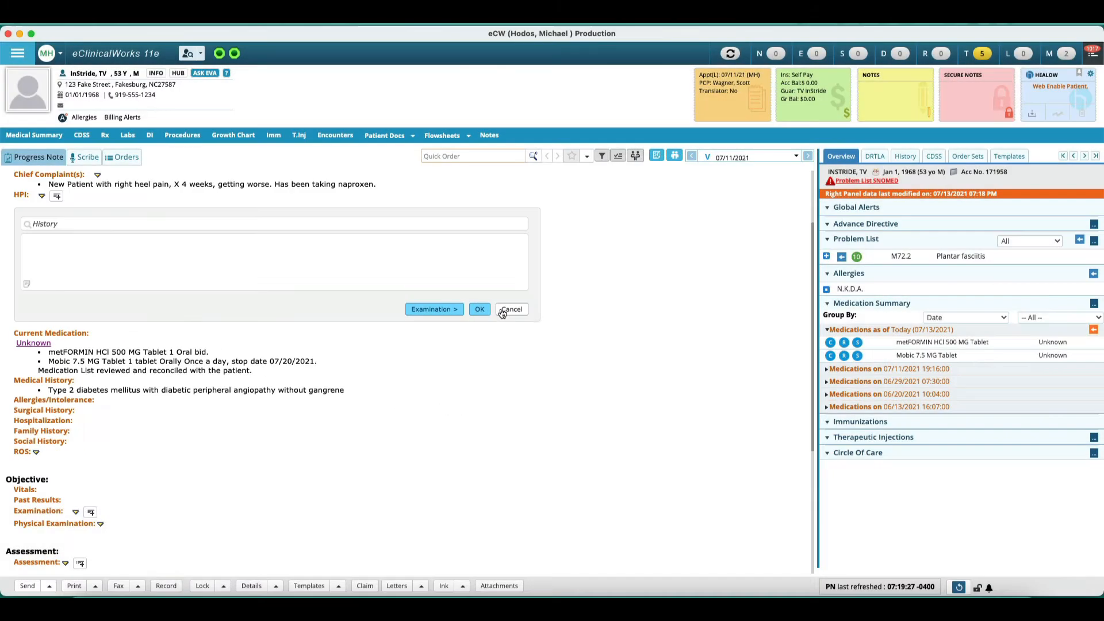
{"action": "left_click", "coordinate": [1037, 273]}
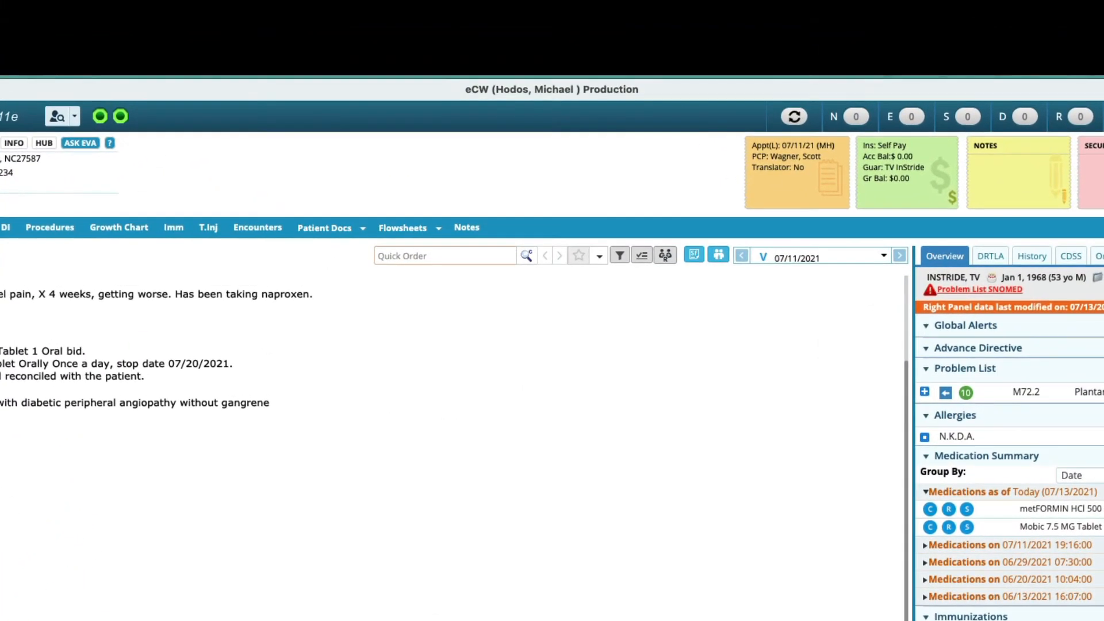
{"action": "left_click", "coordinate": [2, 322]}
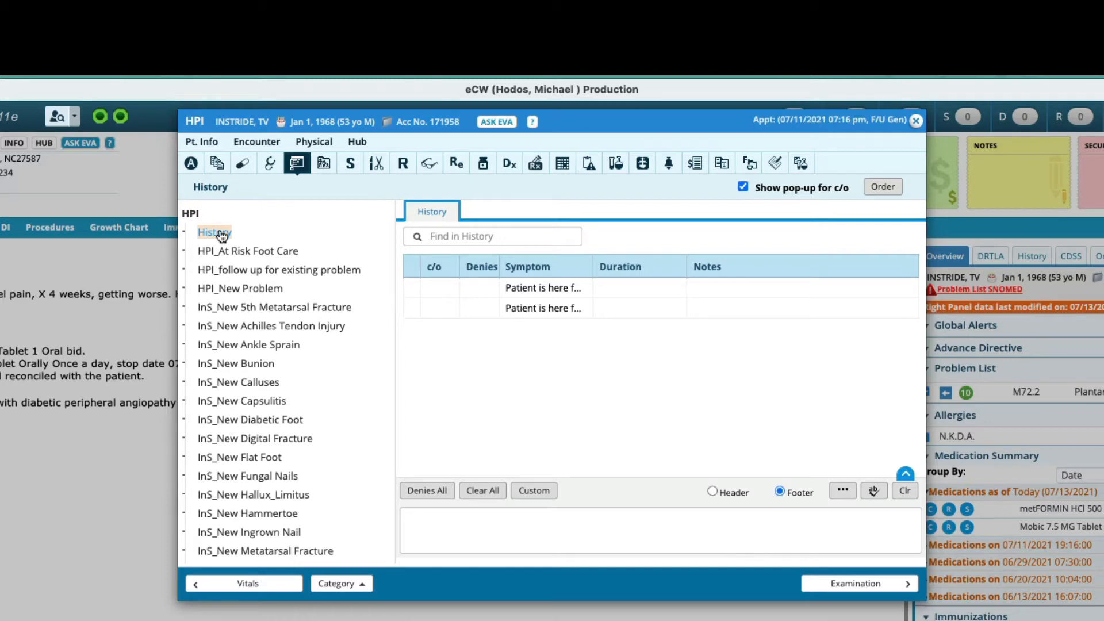
{"action": "left_click", "coordinate": [593, 551]}
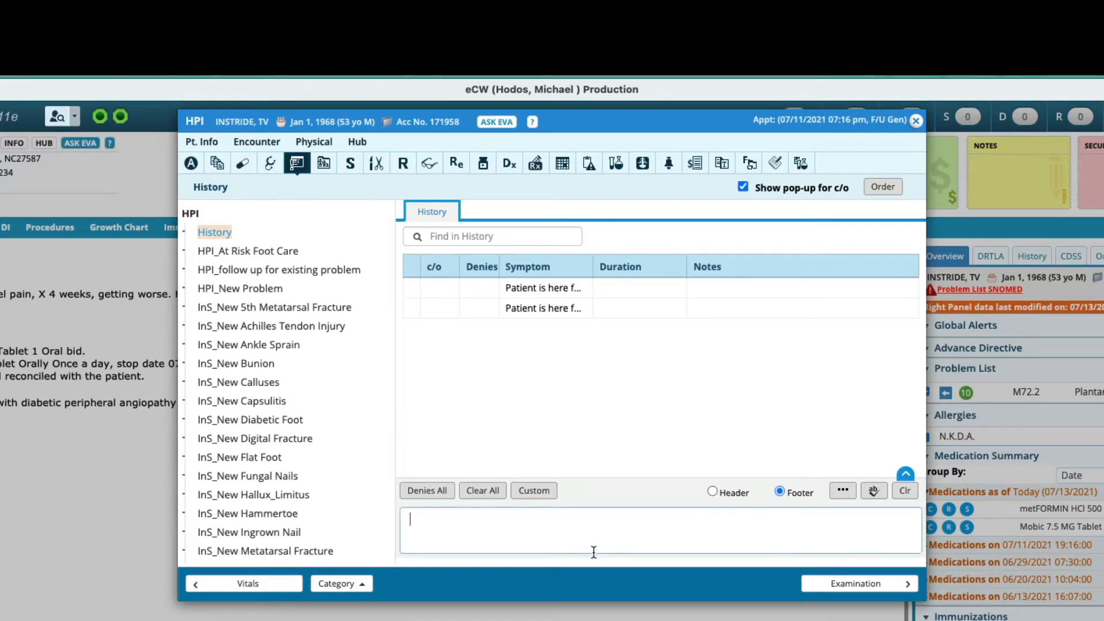
{"action": "type", "text": "This gox h"}
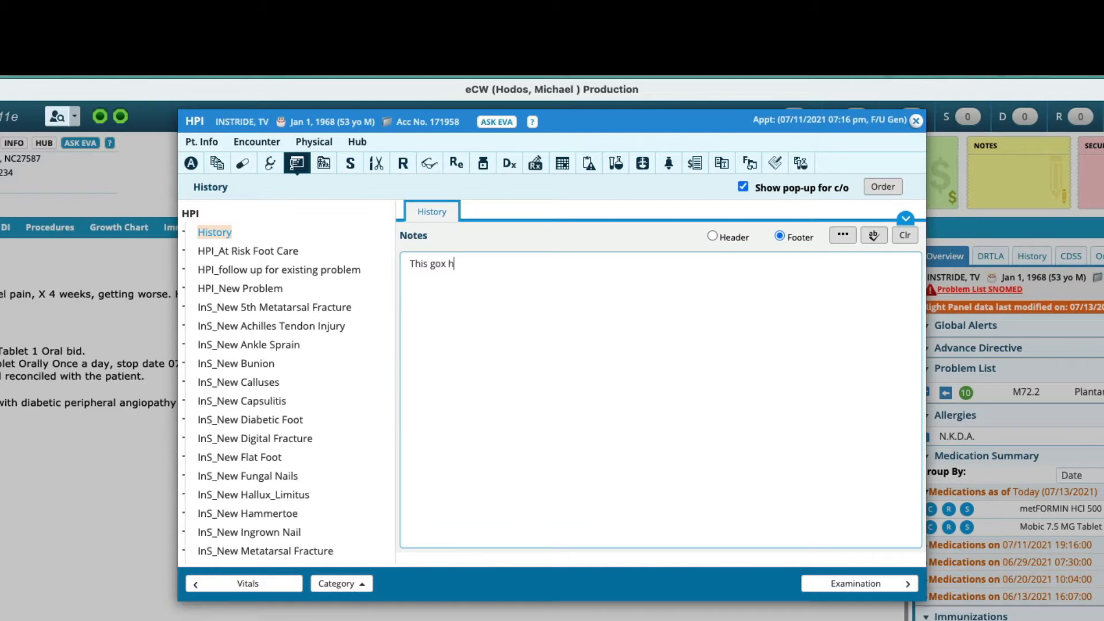
{"action": "type", "text": "oo"}
{"action": "key", "text": "BackSpace"}
{"action": "key", "text": "BackSpace"}
{"action": "key", "text": "BackSpace"}
{"action": "type", "text": "jbox here."}
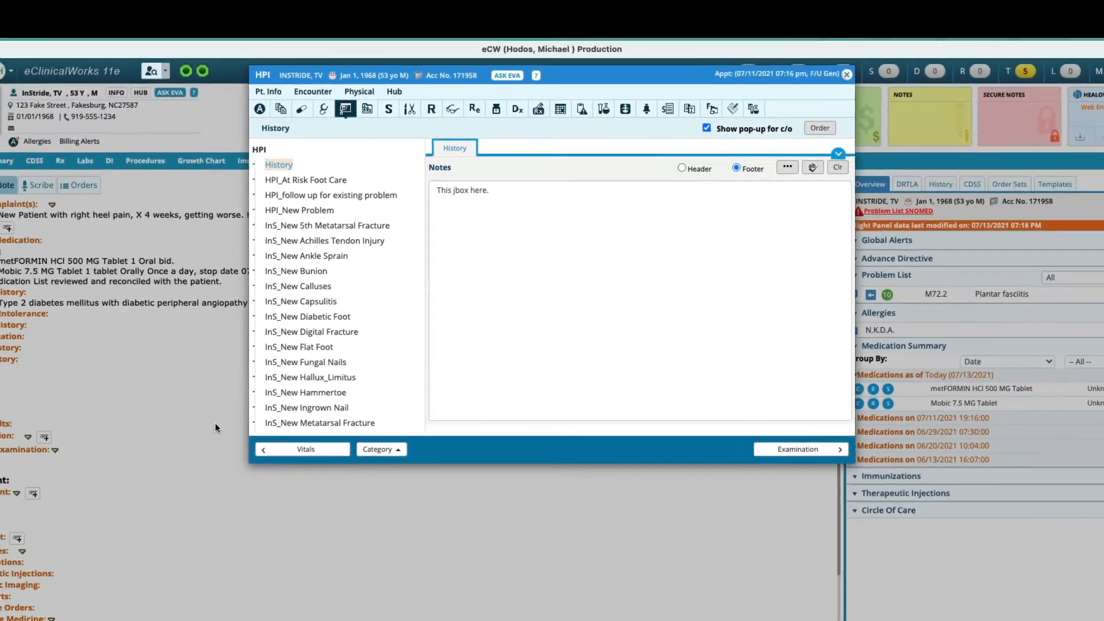
{"action": "left_click", "coordinate": [917, 121]}
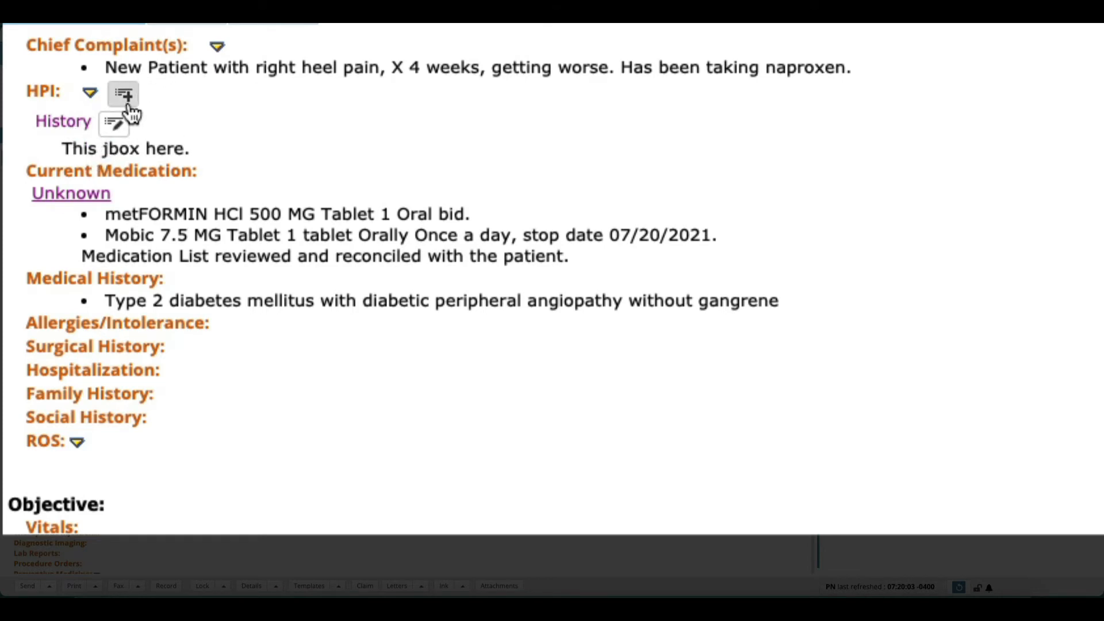
Step: Correct the History HPI text to "This box here."
{"action": "left_click", "coordinate": [118, 124]}
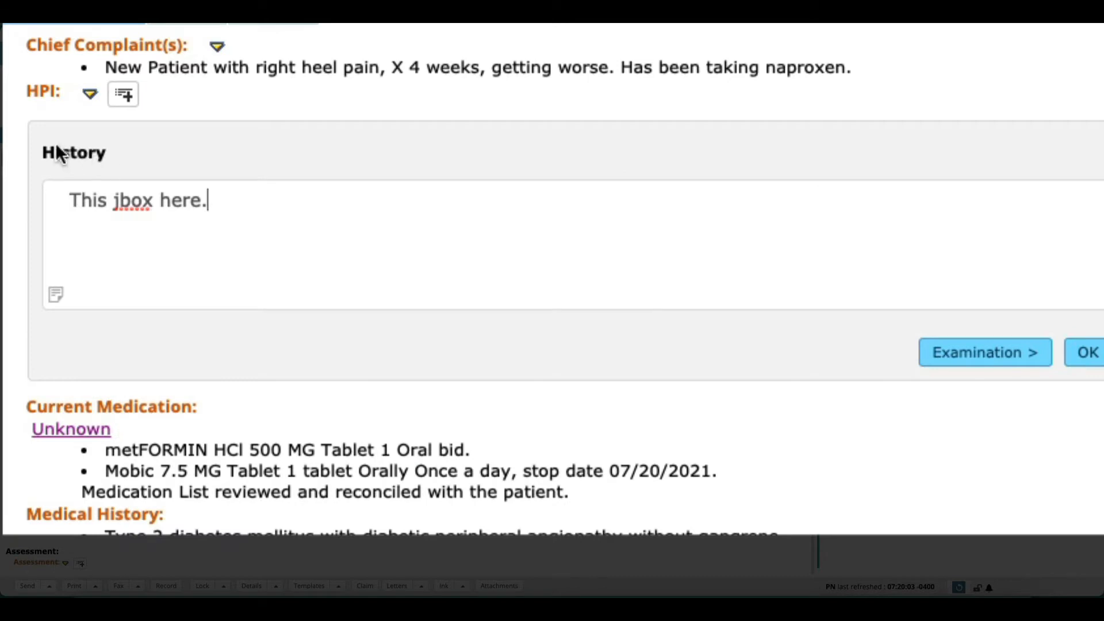
{"action": "left_click", "coordinate": [127, 202]}
{"action": "key", "text": "BackSpace"}
{"action": "left_click", "coordinate": [1077, 371]}
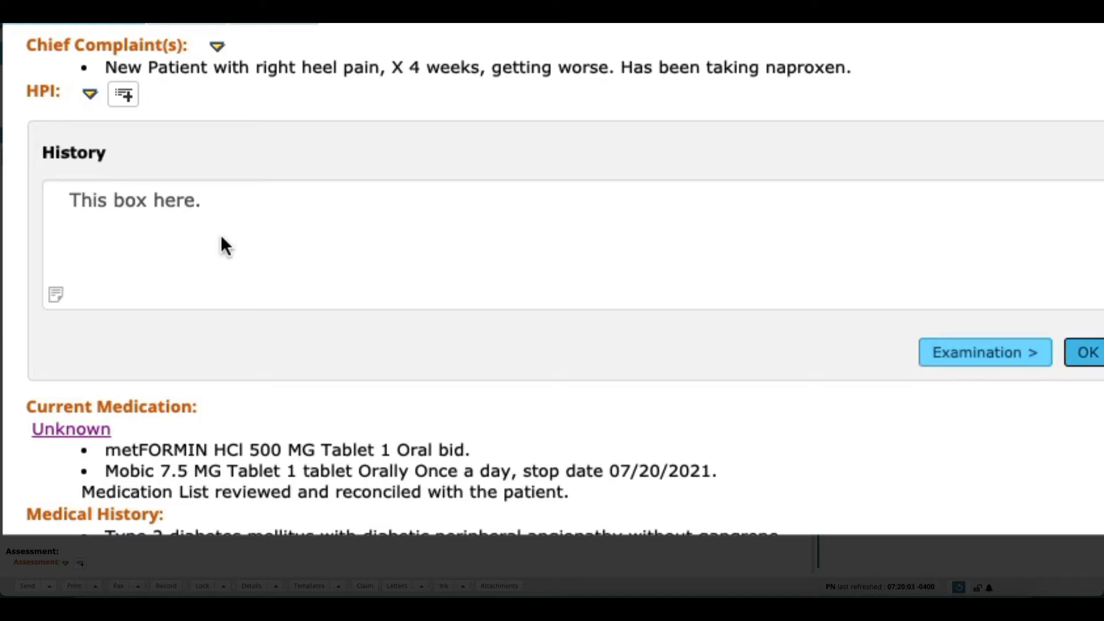
Step: Clear all text from the History HPI entry and confirm
{"action": "left_click", "coordinate": [123, 94]}
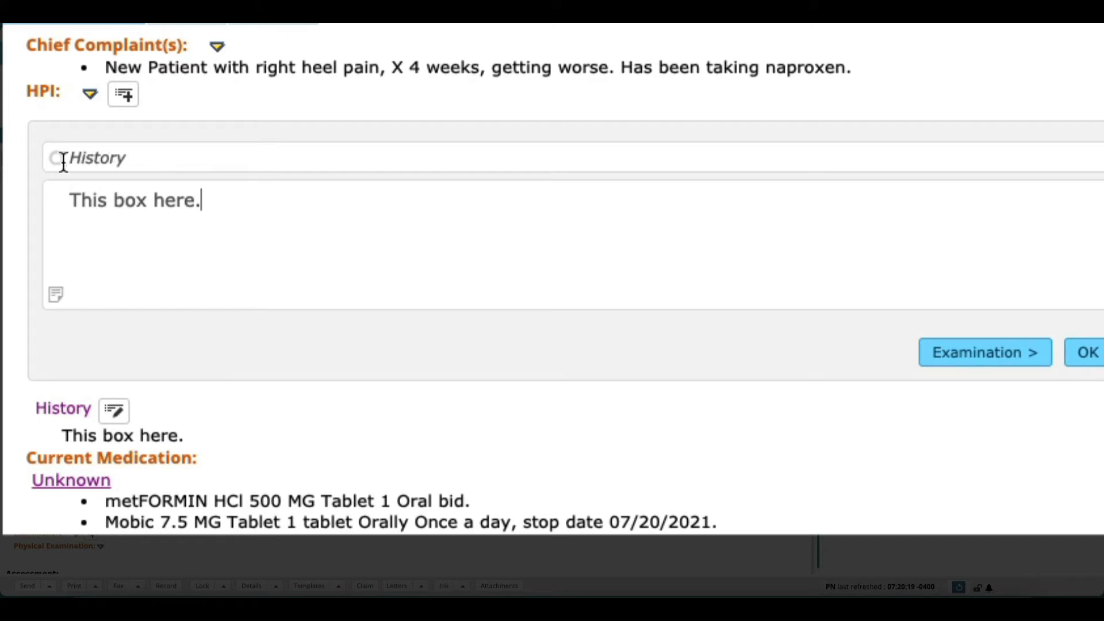
{"action": "double_click", "coordinate": [128, 160]}
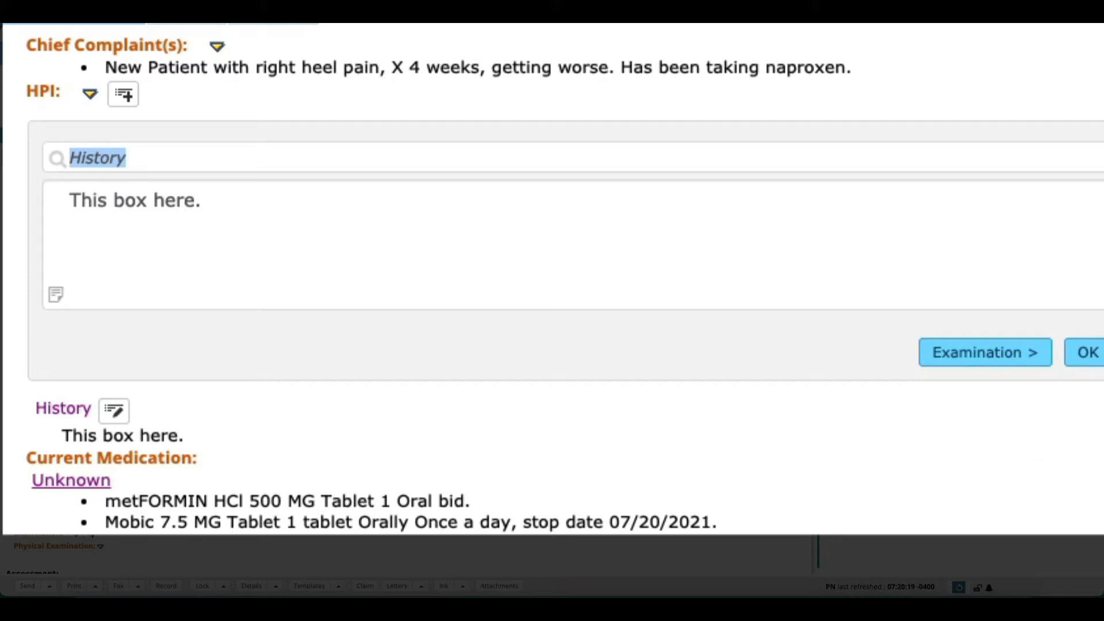
{"action": "left_click", "coordinate": [794, 237]}
{"action": "key", "text": "ctrl+a"}
{"action": "key", "text": "BackSpace"}
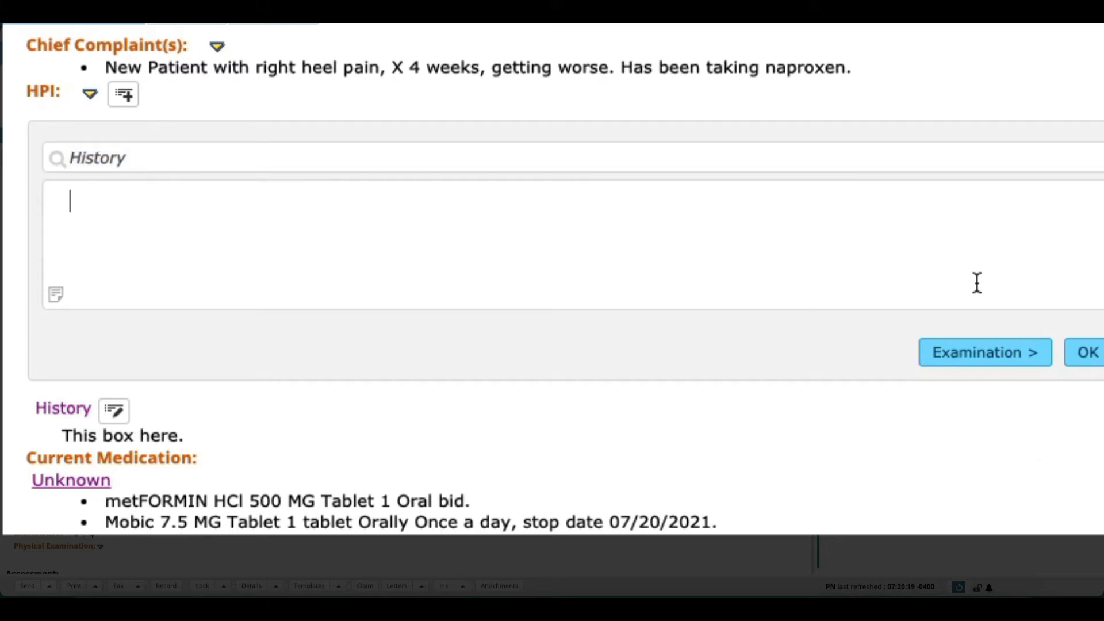
{"action": "left_click", "coordinate": [1088, 353]}
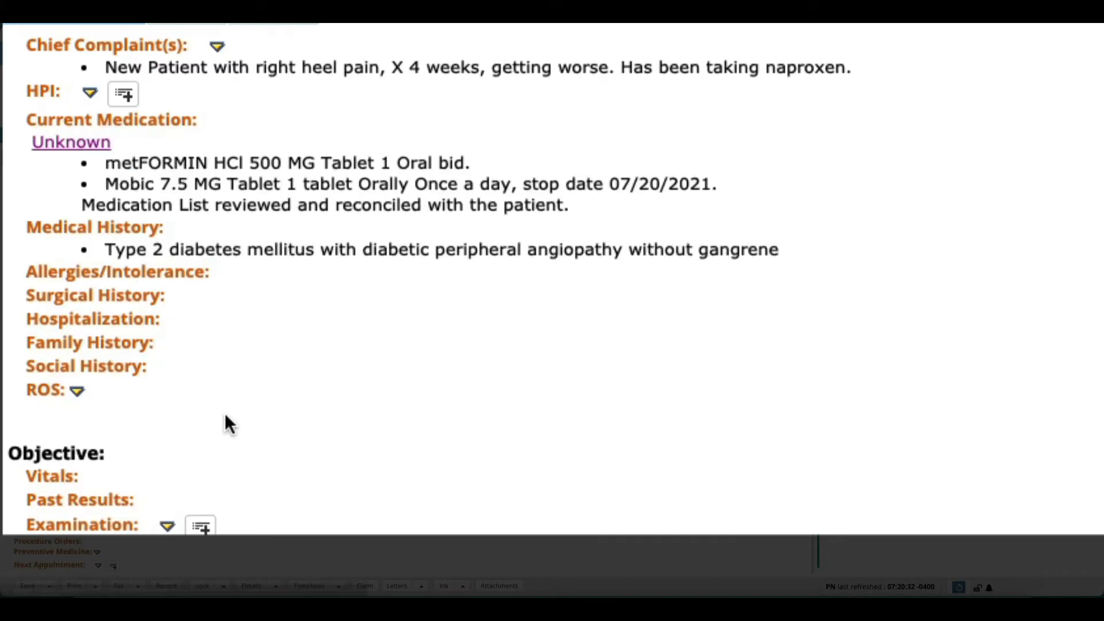
Step: Start a new HPI entry using the InS_New 5th Metatarsal Fracture template
{"action": "left_click", "coordinate": [121, 99]}
{"action": "left_click", "coordinate": [171, 165]}
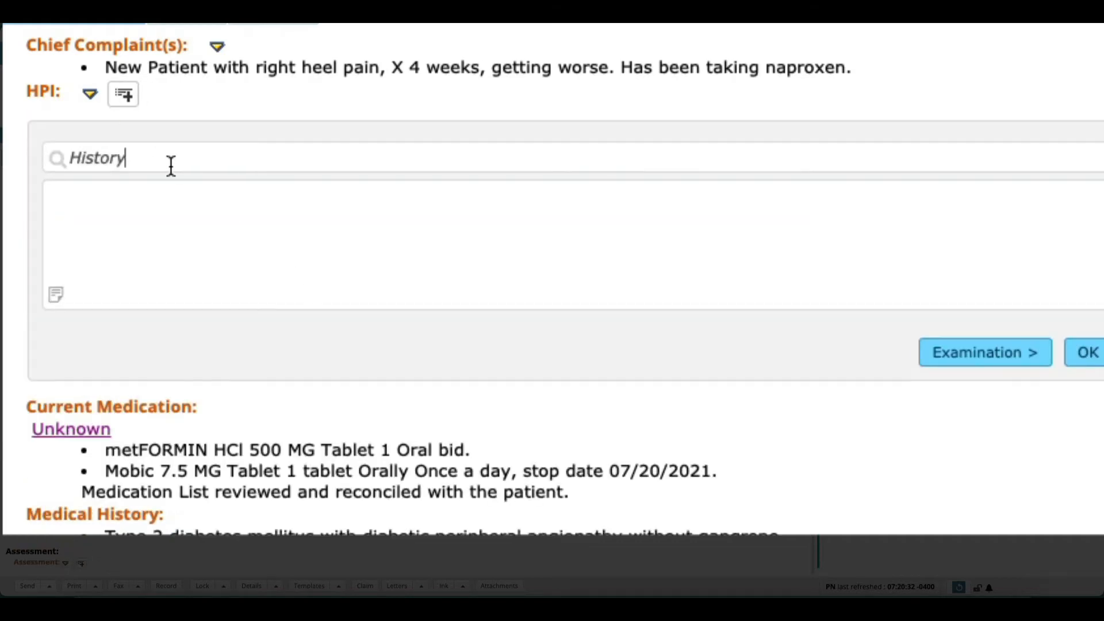
{"action": "key", "text": "ctrl+a"}
{"action": "type", "text": "Ins"}
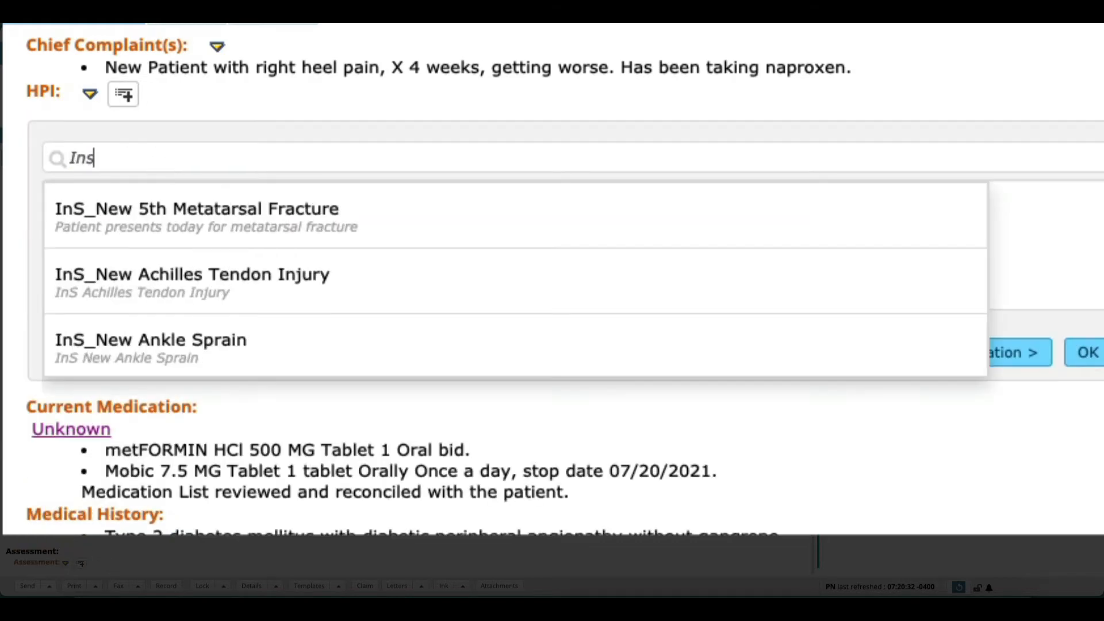
{"action": "left_click", "coordinate": [201, 217]}
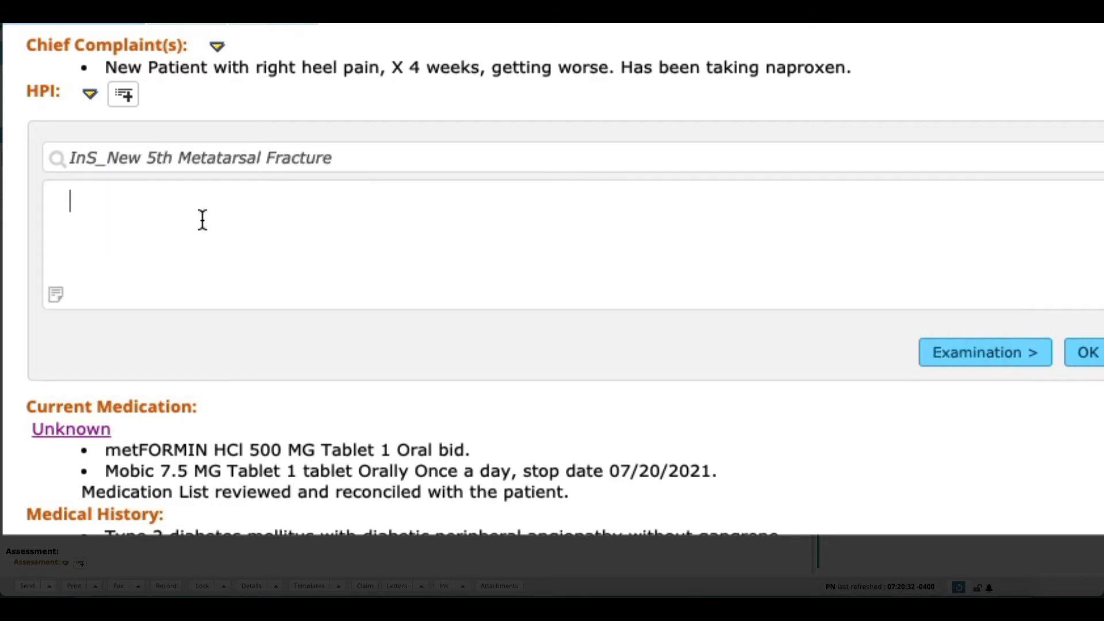
Step: Write the HPI text "Patient is seen for concerns of 5th metatarsal fracture diagnosed at urgent care." and confirm the entry
{"action": "type", "text": "/;s"}
{"action": "key", "text": "BackSpace"}
{"action": "key", "text": "BackSpace"}
{"action": "type", "text": "psf "}
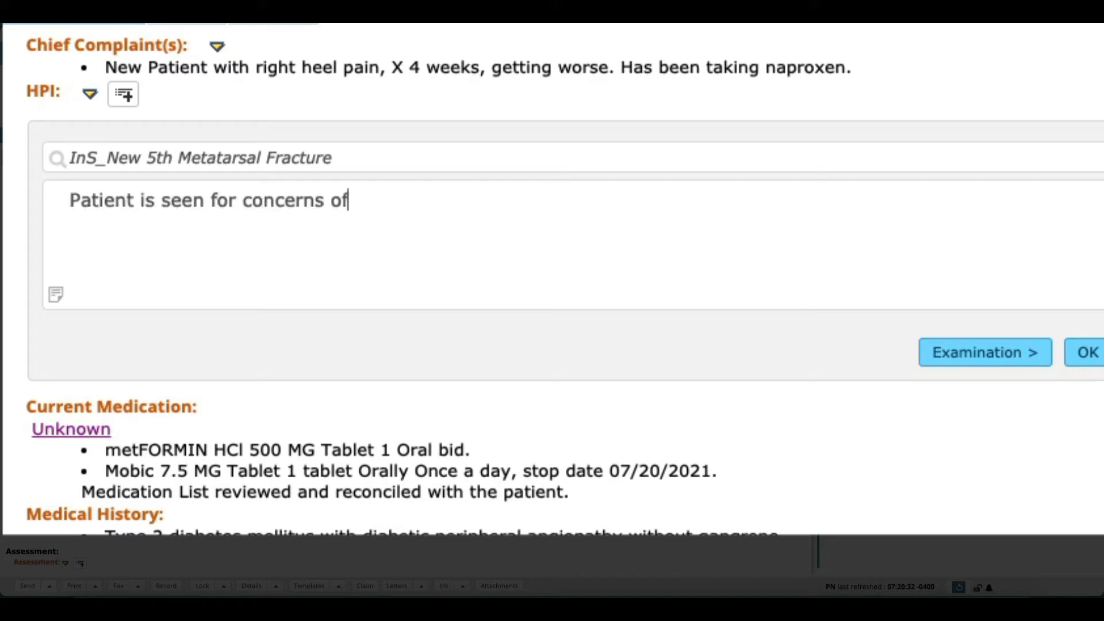
{"action": "type", "text": "5th metatarsal fracture diagnosed at ut"}
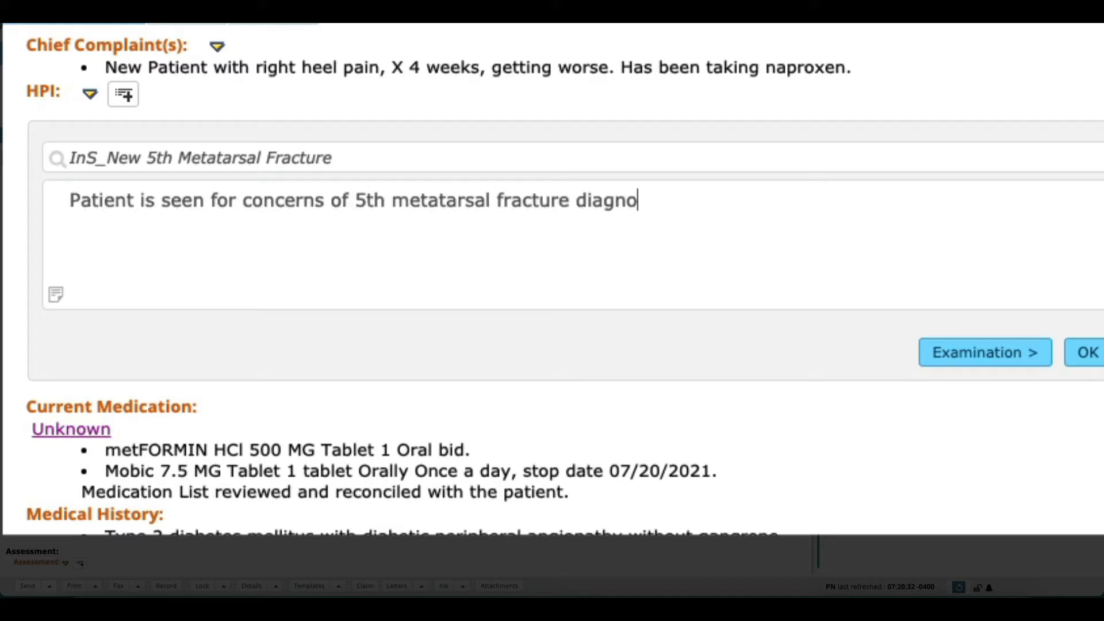
{"action": "key", "text": "BackSpace"}
{"action": "type", "text": "rgen"}
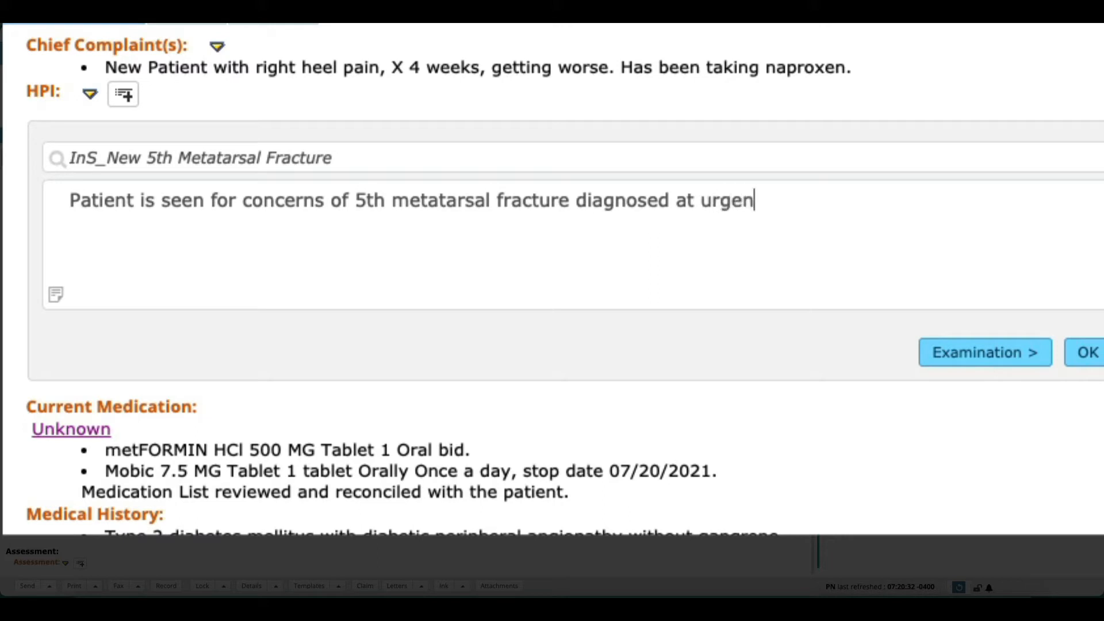
{"action": "type", "text": "t care."}
{"action": "left_click", "coordinate": [1096, 361]}
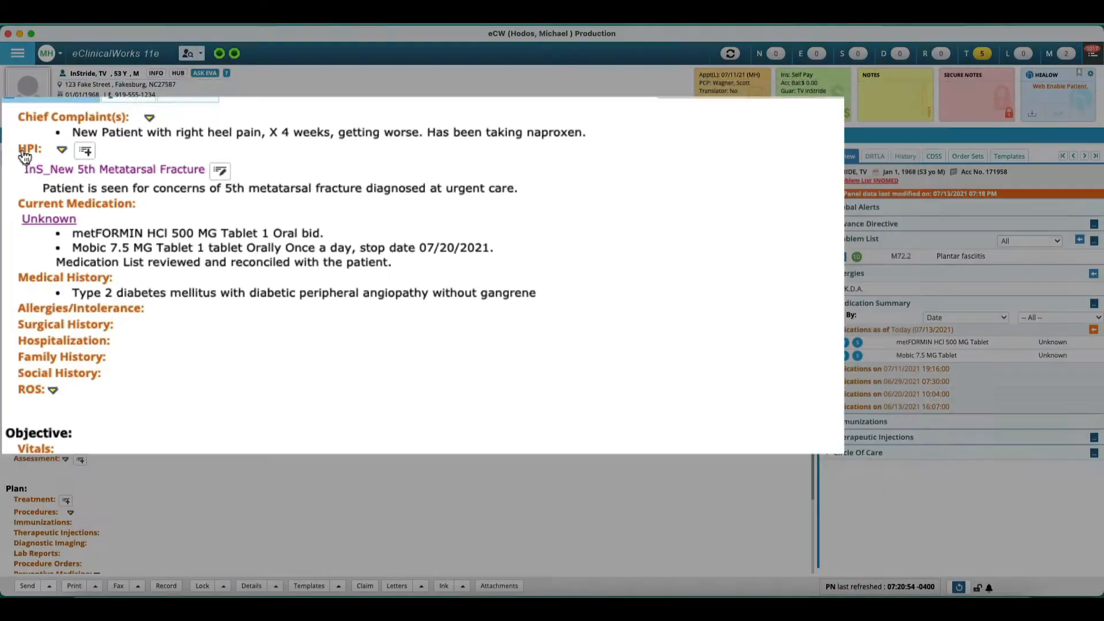
Step: Clear the 5th metatarsal fracture HPI note text and close the HPI dialog
{"action": "left_click", "coordinate": [36, 102]}
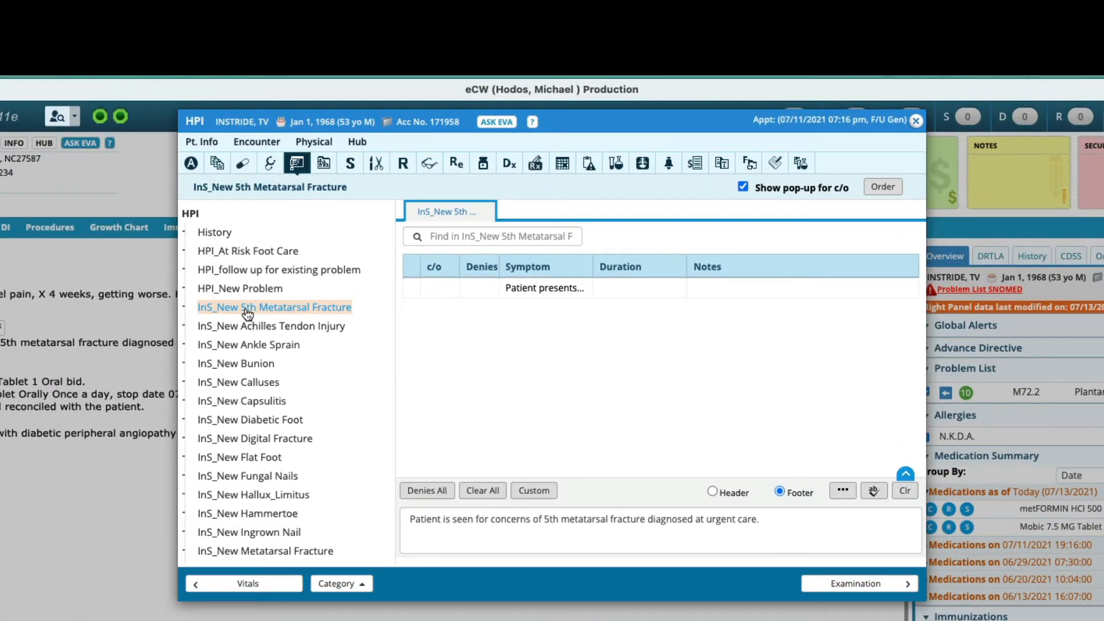
{"action": "triple_click", "coordinate": [645, 527]}
{"action": "key", "text": "BackSpace"}
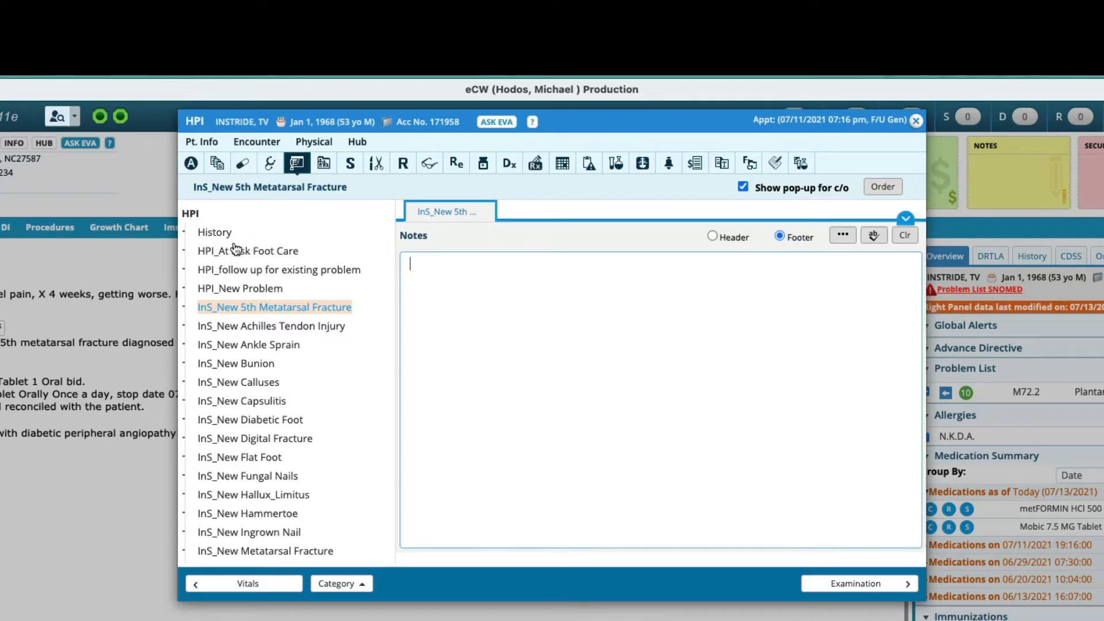
{"action": "left_click", "coordinate": [217, 243]}
{"action": "left_click", "coordinate": [215, 235]}
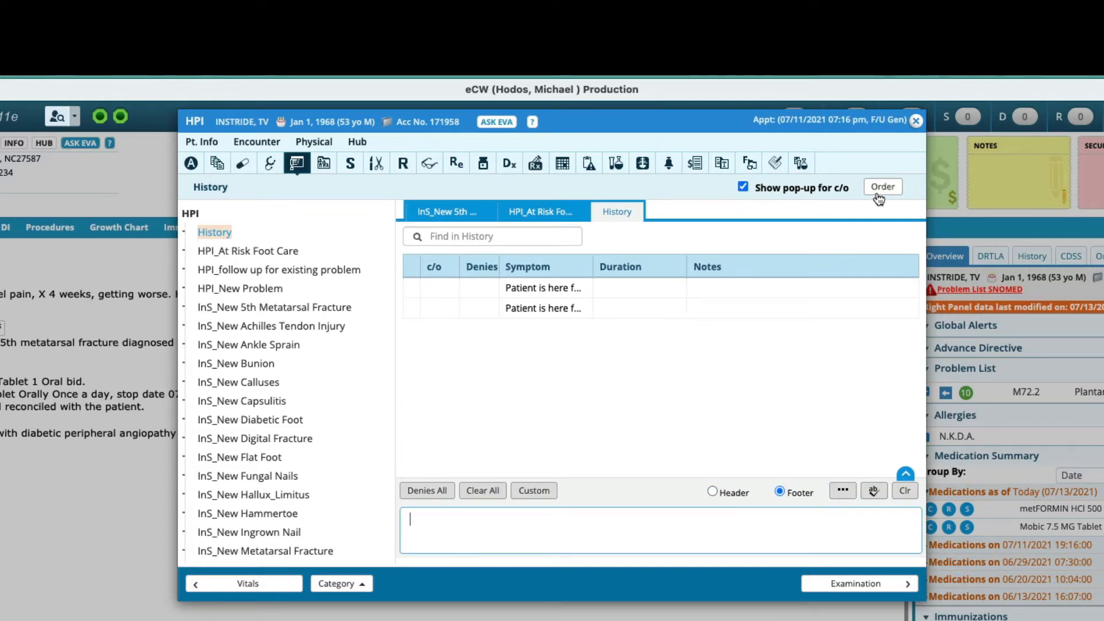
{"action": "left_click", "coordinate": [917, 121]}
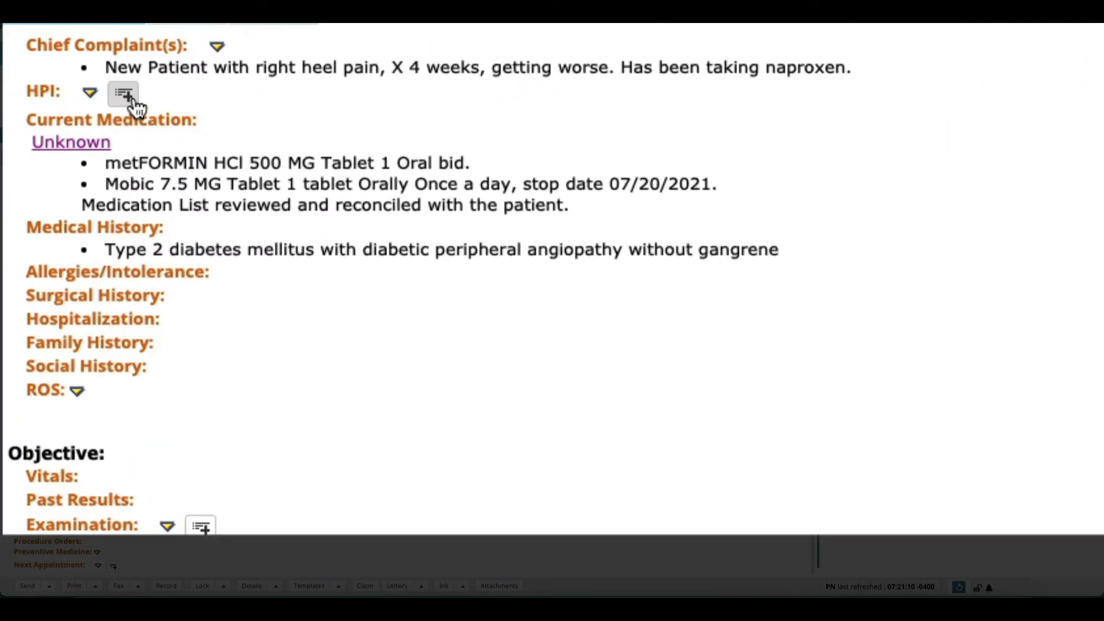
Step: Open a new HPI entry and switch its template to History
{"action": "left_click", "coordinate": [131, 99]}
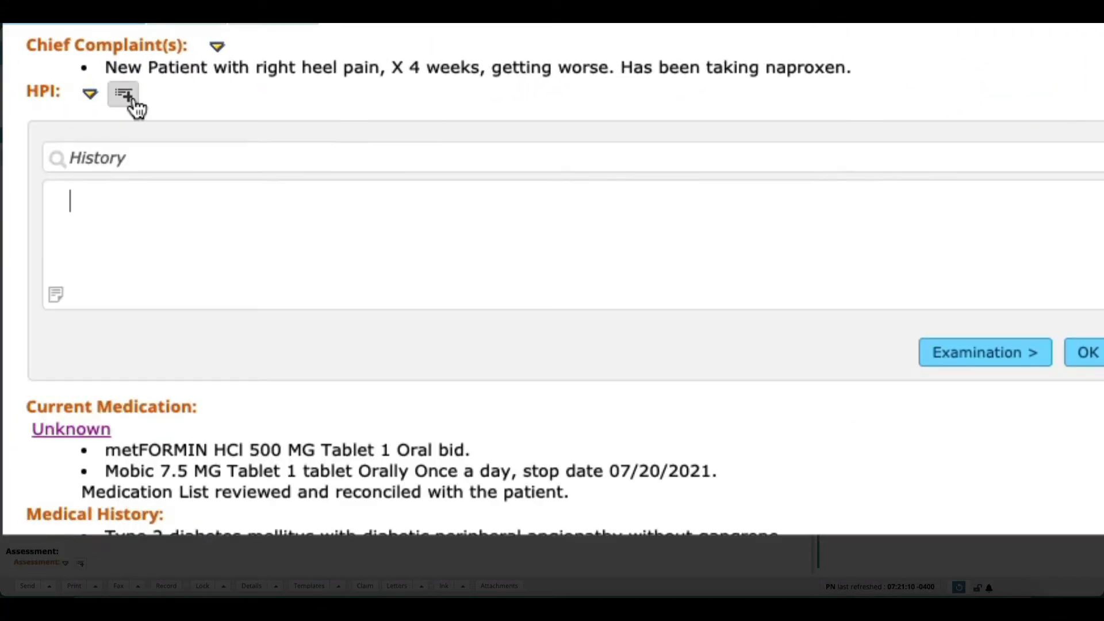
{"action": "left_click", "coordinate": [115, 159]}
{"action": "type", "text": "ins"}
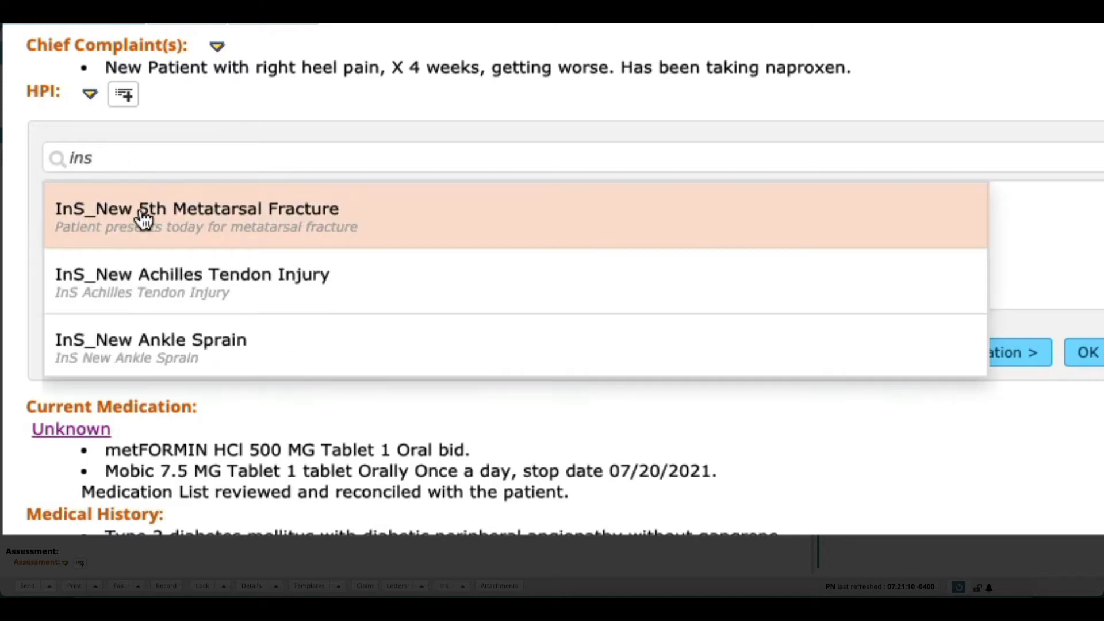
{"action": "left_click", "coordinate": [143, 219]}
{"action": "left_click", "coordinate": [200, 153]}
{"action": "type", "text": "hi"}
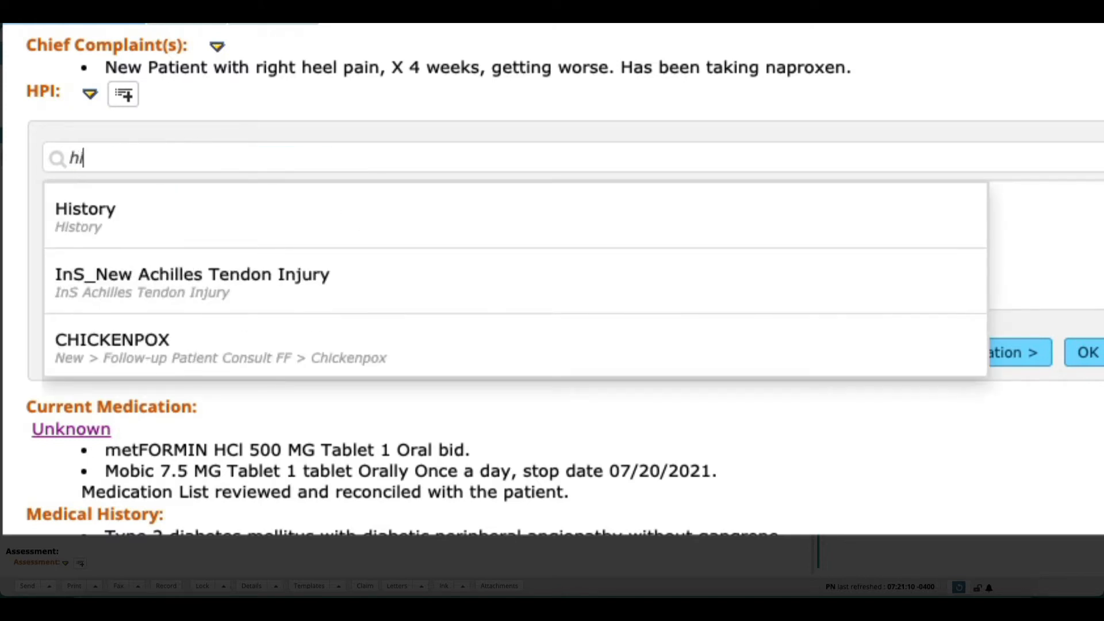
{"action": "left_click", "coordinate": [210, 214]}
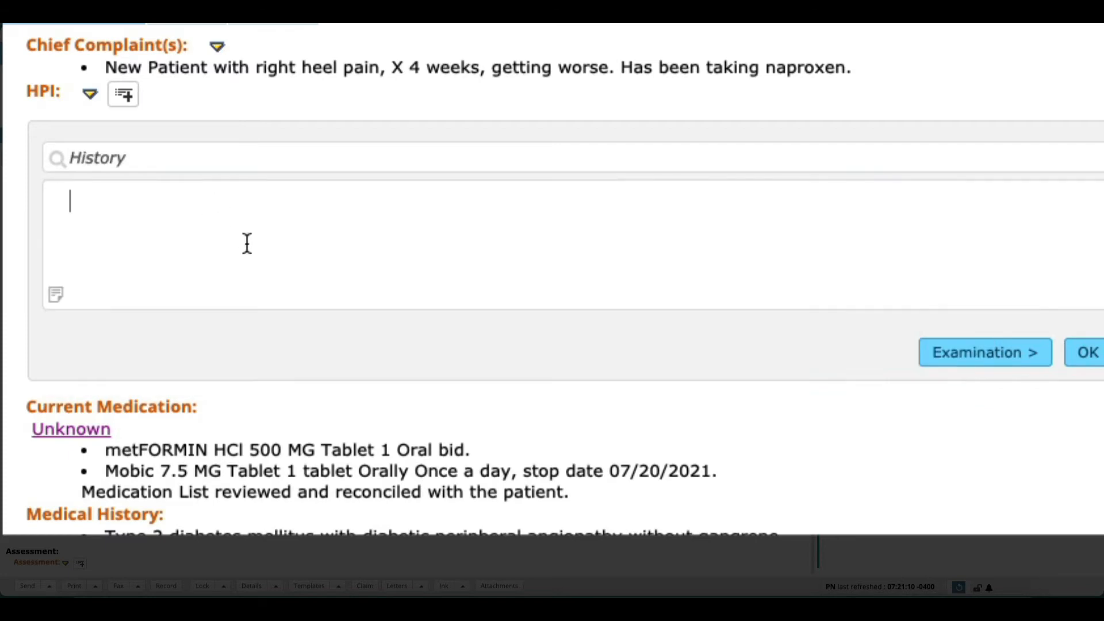
{"action": "type", "text": "Patient is seen for followup of"}
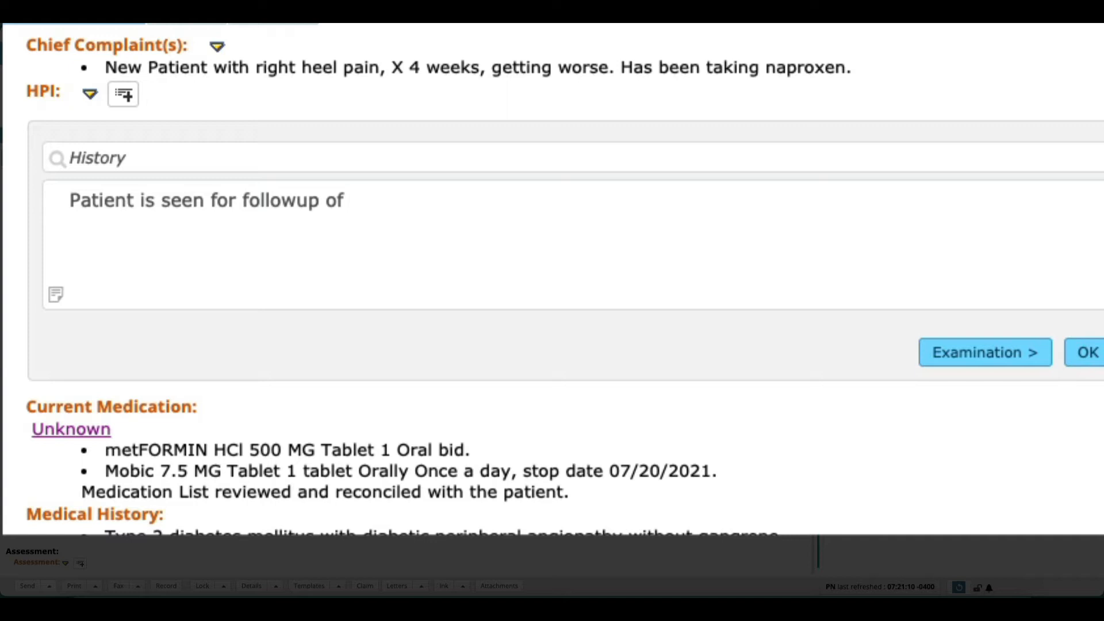
{"action": "type", "text": "*. Patient f"}
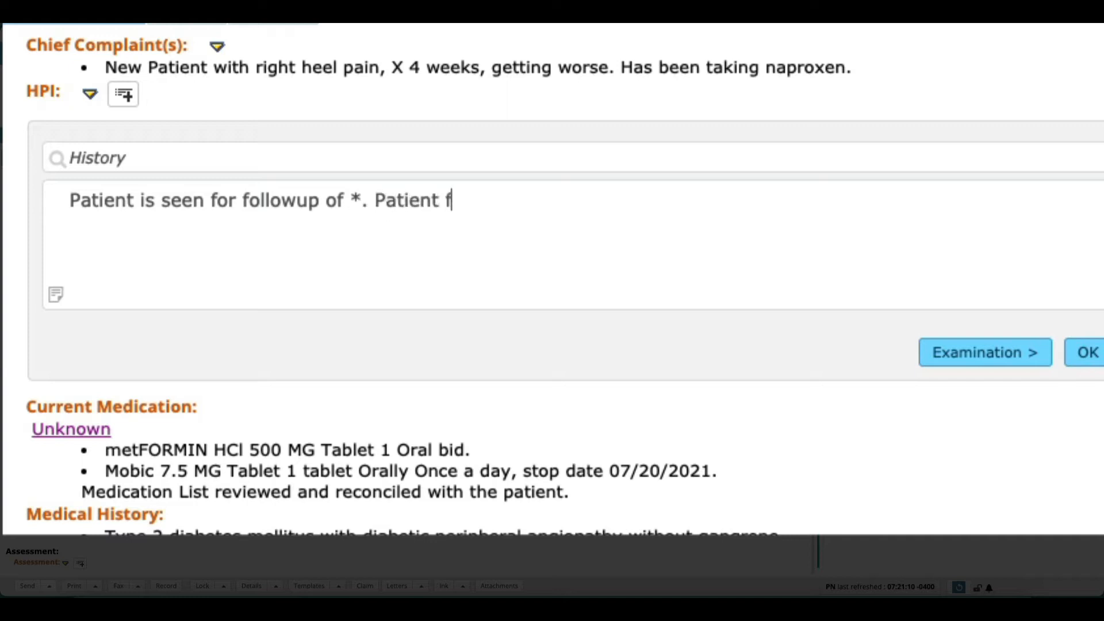
{"action": "type", "text": "eels *"}
{"action": "key", "text": "BackSpace"}
{"action": "key", "text": "BackSpace"}
{"action": "key", "text": "BackSpace"}
{"action": "key", "text": "BackSpace"}
{"action": "key", "text": "BackSpace"}
{"action": "key", "text": "BackSpace"}
{"action": "key", "text": "BackSpace"}
{"action": "key", "text": "BackSpace"}
{"action": "key", "text": "BackSpace"}
{"action": "key", "text": "BackSpace"}
{"action": "key", "text": "BackSpace"}
{"action": "key", "text": "BackSpace"}
{"action": "key", "text": "BackSpace"}
{"action": "key", "text": "BackSpace"}
{"action": "key", "text": "BackSpace"}
{"action": "key", "text": "BackSpace"}
{"action": "key", "text": "BackSpace"}
{"action": "key", "text": "BackSpace"}
{"action": "key", "text": "BackSpace"}
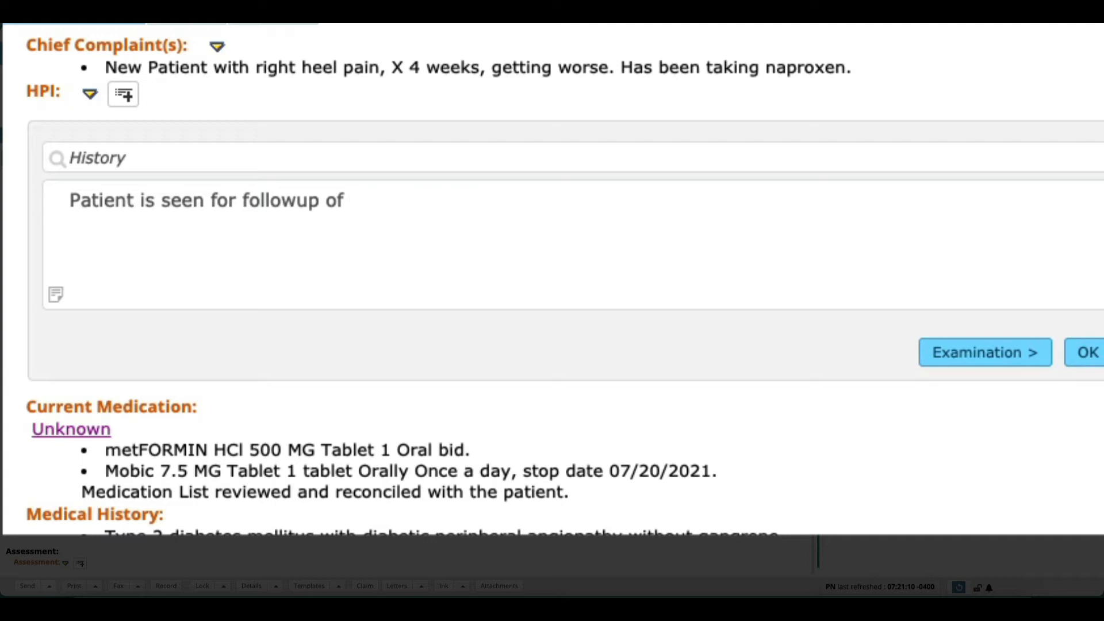
{"action": "key", "text": "BackSpace"}
{"action": "key", "text": "BackSpace"}
{"action": "key", "text": "BackSpace"}
{"action": "key", "text": "BackSpace"}
{"action": "key", "text": "BackSpace"}
{"action": "key", "text": "BackSpace"}
{"action": "key", "text": "BackSpace"}
{"action": "key", "text": "BackSpace"}
{"action": "key", "text": "BackSpace"}
{"action": "key", "text": "BackSpace"}
{"action": "key", "text": "BackSpace"}
{"action": "key", "text": "BackSpace"}
{"action": "key", "text": "BackSpace"}
{"action": "key", "text": "BackSpace"}
{"action": "key", "text": "BackSpace"}
{"action": "key", "text": "BackSpace"}
{"action": "key", "text": "BackSpace"}
{"action": "key", "text": "BackSpace"}
{"action": "key", "text": "BackSpace"}
{"action": "key", "text": "BackSpace"}
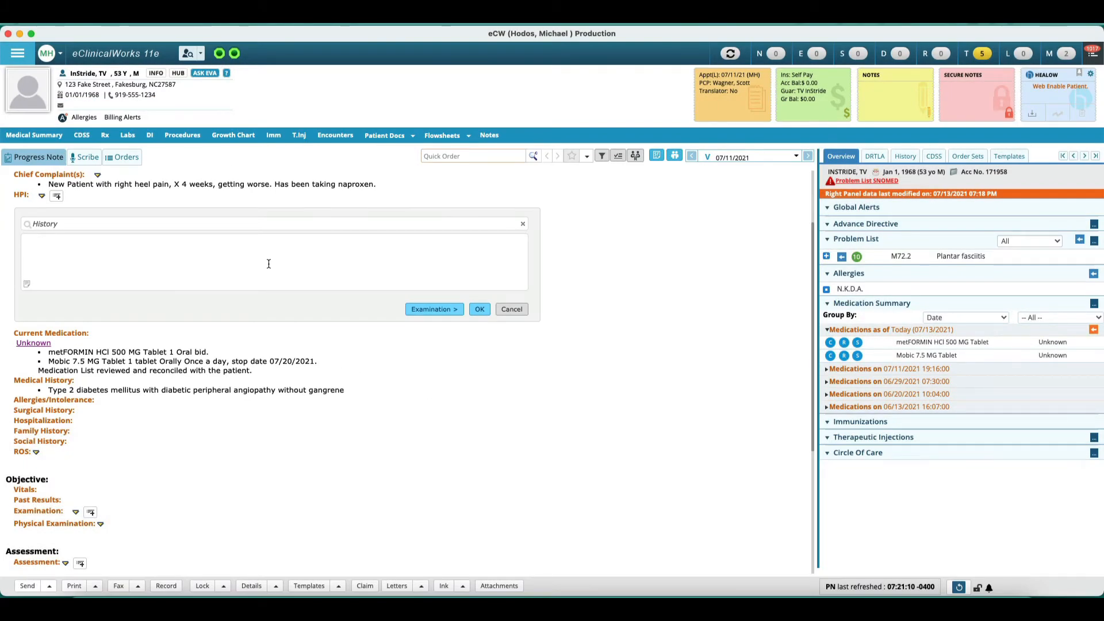
Step: Invoke the /nhp text expansion snippet in the History HPI box and move its form aside
{"action": "type", "text": "/"}
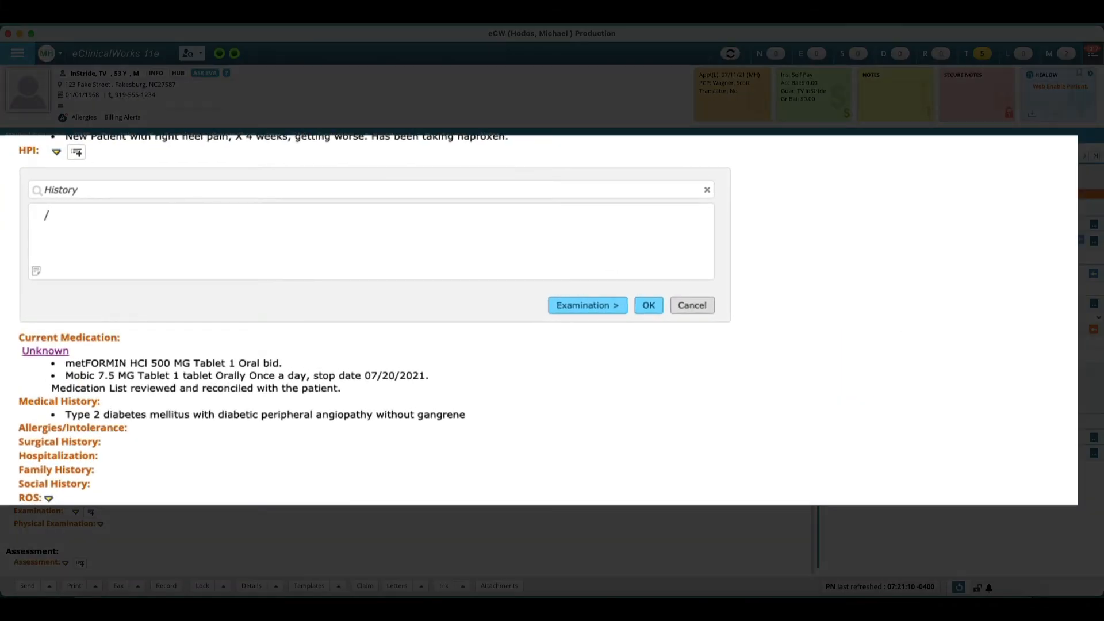
{"action": "type", "text": "nhp"}
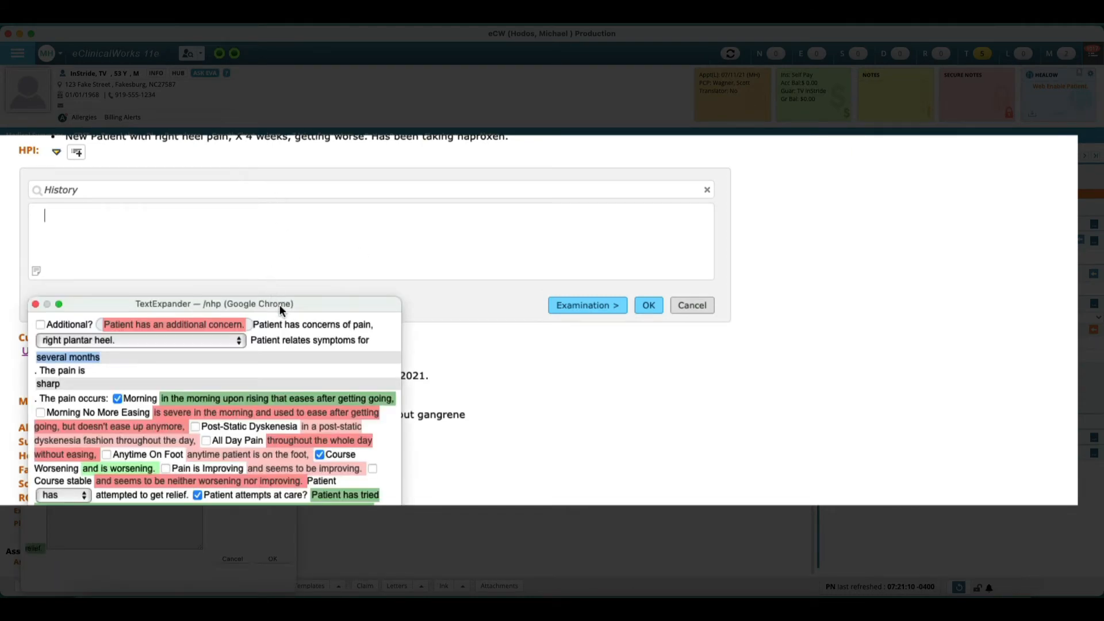
{"action": "left_click_drag", "start_coordinate": [279, 307], "coordinate": [959, 187]}
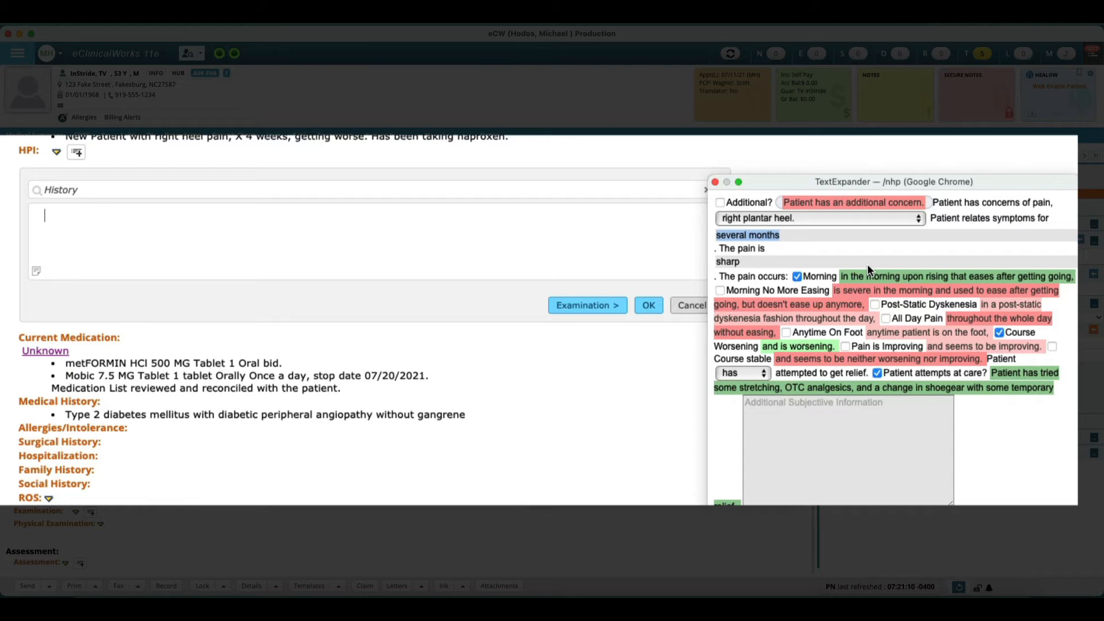
Step: Set the snippet's location to left plantar heel, tick Post-Static Dyskenesia and untick patient attempts at care
{"action": "left_click", "coordinate": [787, 220]}
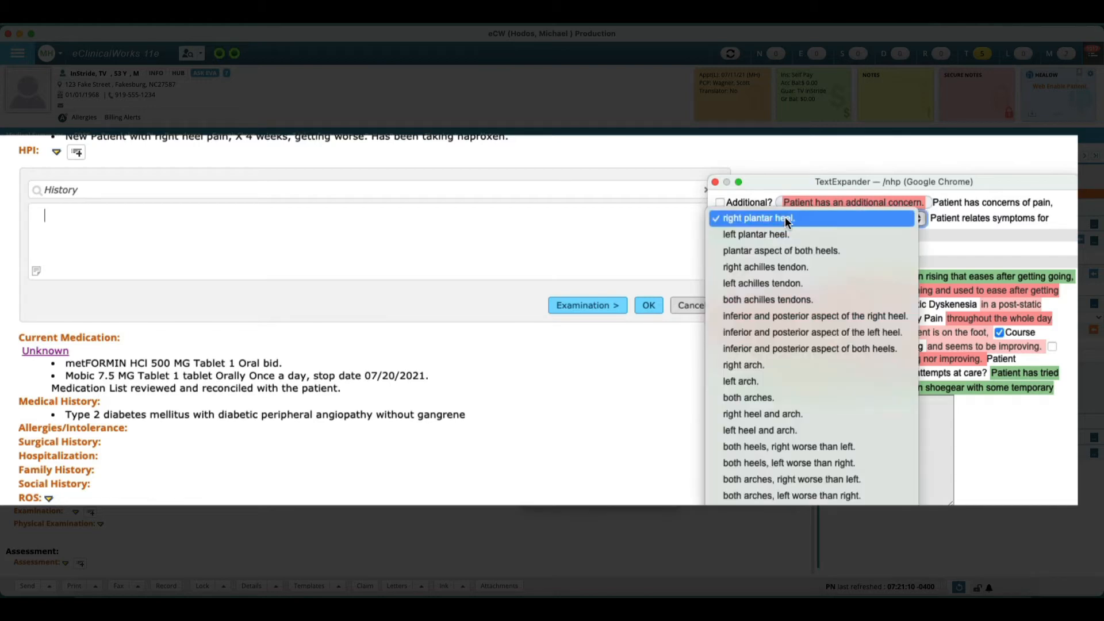
{"action": "left_click", "coordinate": [787, 234]}
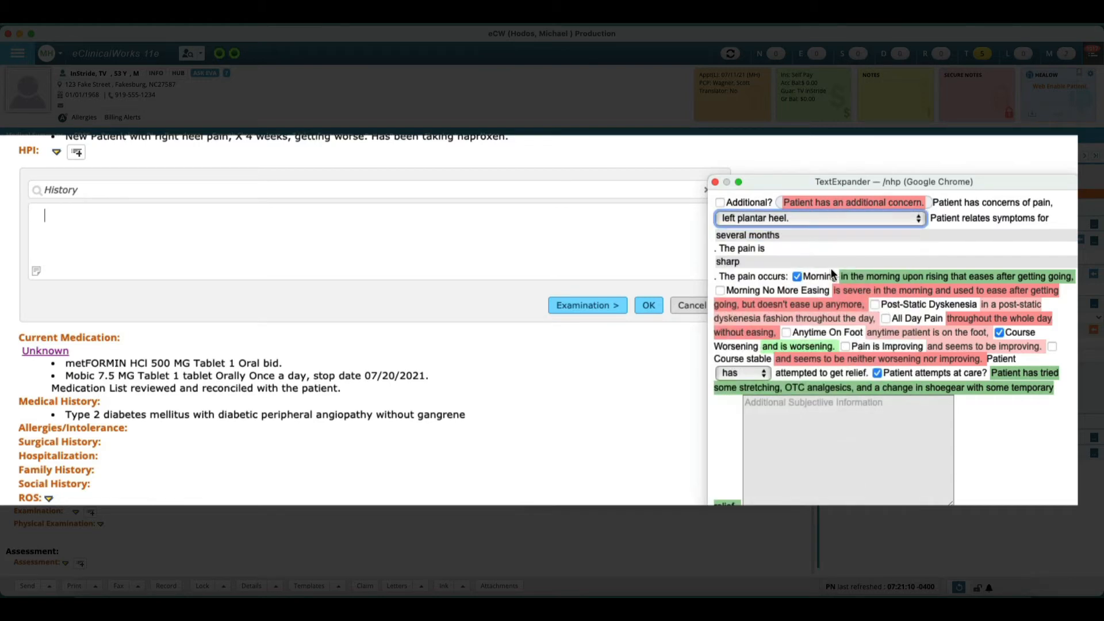
{"action": "left_click", "coordinate": [875, 304]}
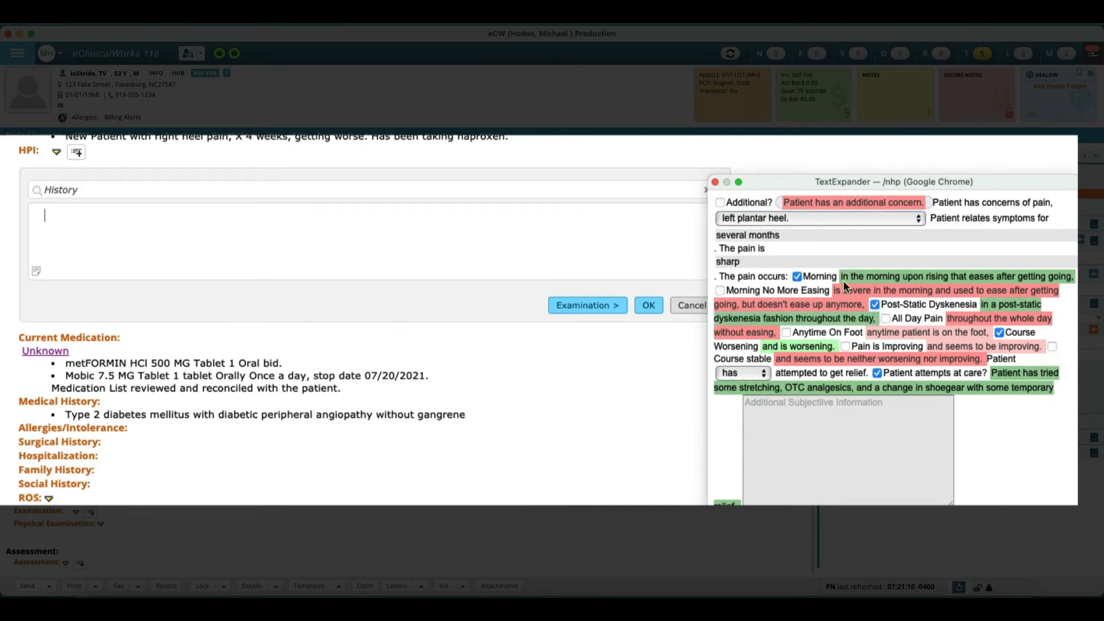
{"action": "left_click", "coordinate": [877, 374]}
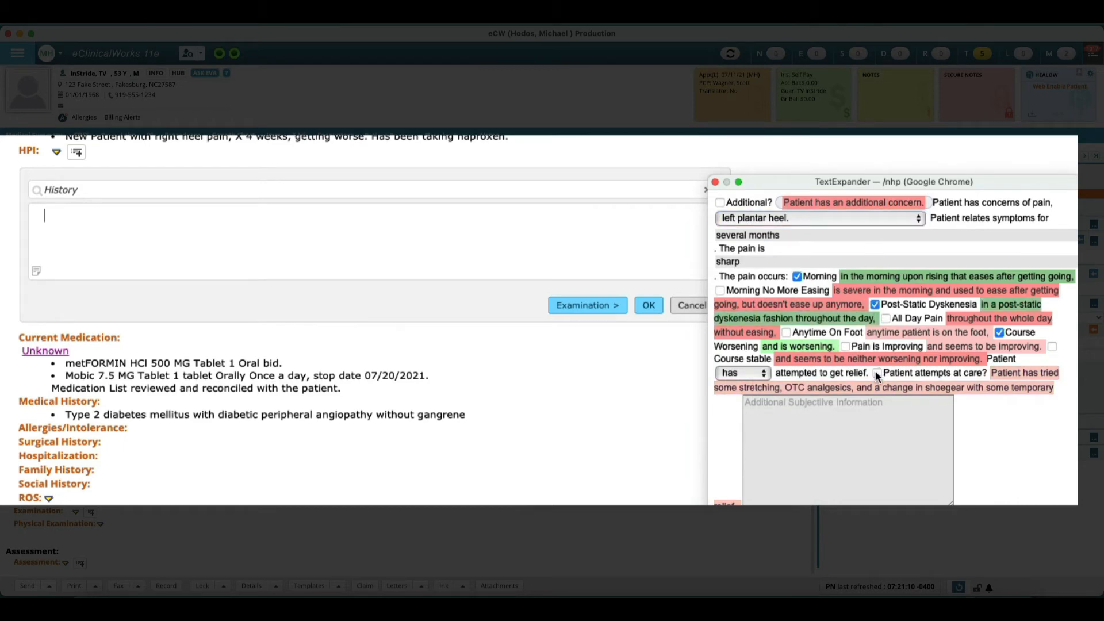
Step: Add "They have been taking naproxen." as additional subjective information and insert the expanded HPI text
{"action": "left_click", "coordinate": [864, 429]}
{"action": "type", "text": "They have been"}
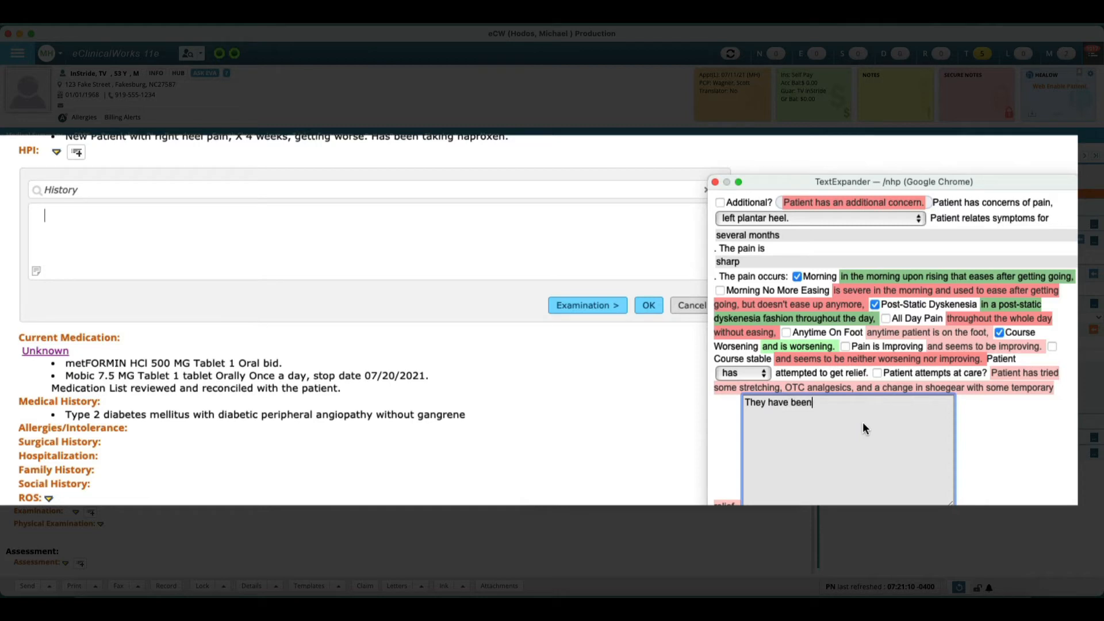
{"action": "type", "text": " taking naproxen."}
{"action": "key", "text": "Return"}
{"action": "left_click", "coordinate": [1048, 544]}
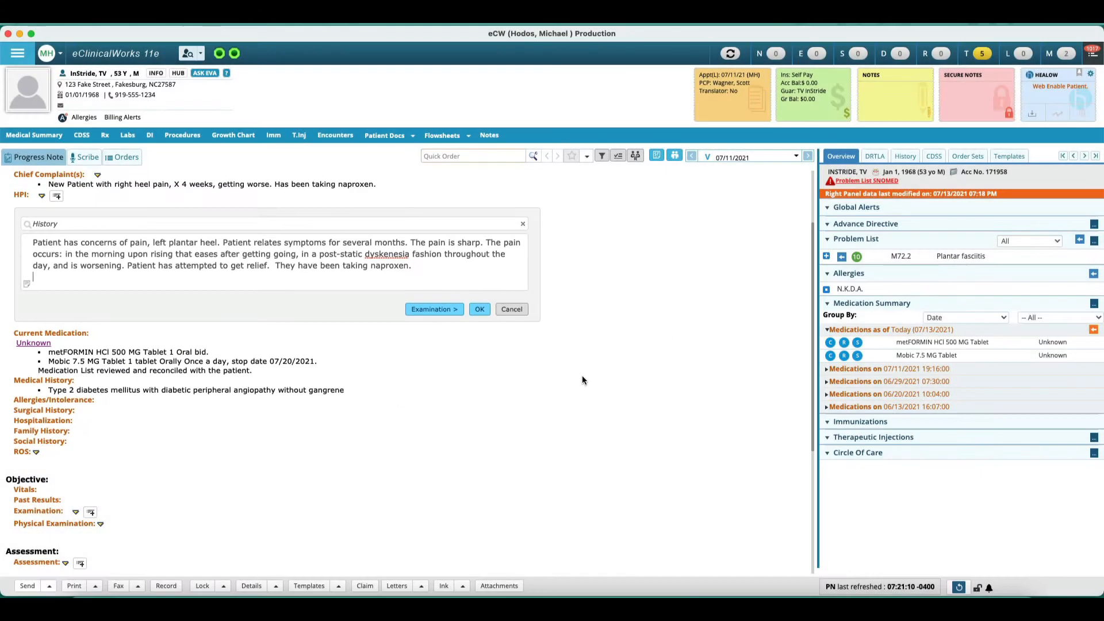
Step: Add the default Review of Systems notes for Constitutional, Cardiovascular and Respiratory
{"action": "scroll", "coordinate": [585, 380], "scroll_direction": "down", "scroll_amount": 3}
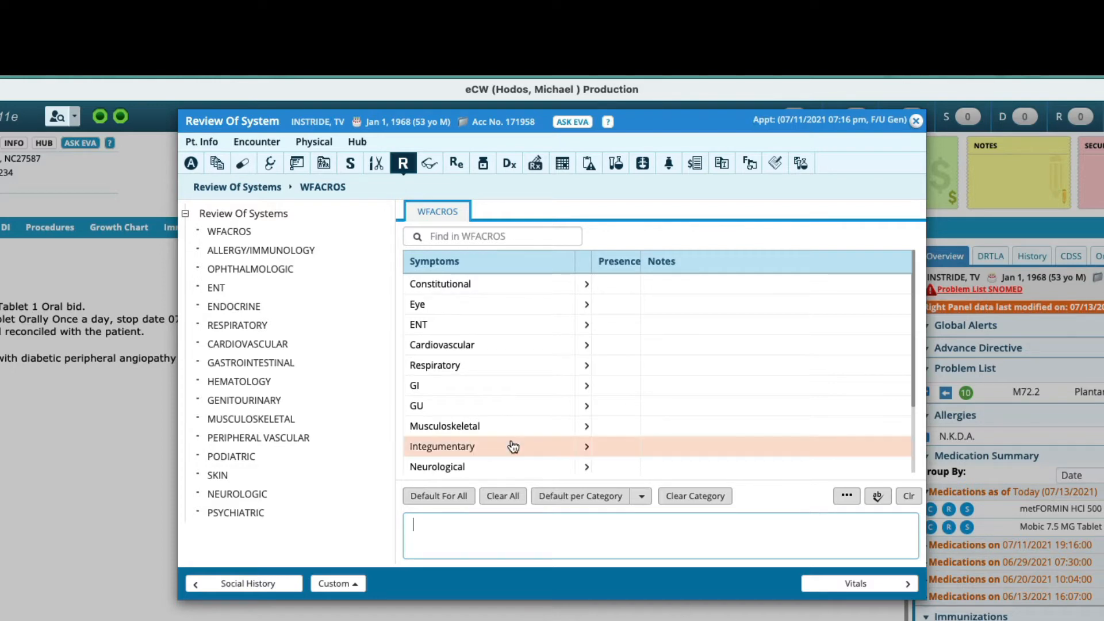
{"action": "left_click", "coordinate": [589, 285]}
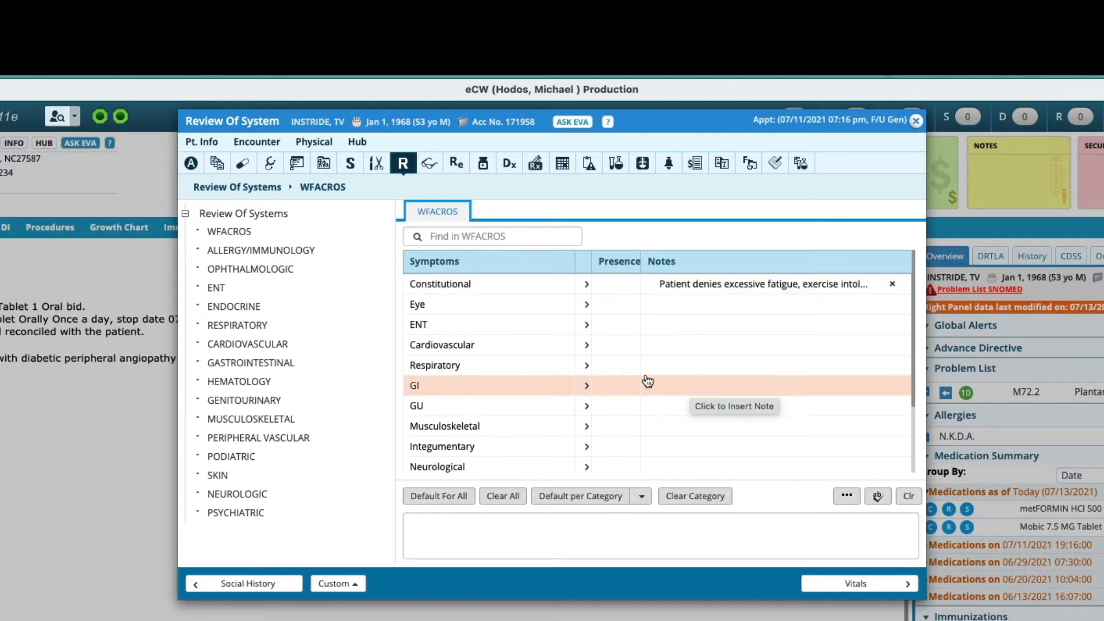
{"action": "left_click", "coordinate": [586, 347]}
{"action": "left_click", "coordinate": [588, 371]}
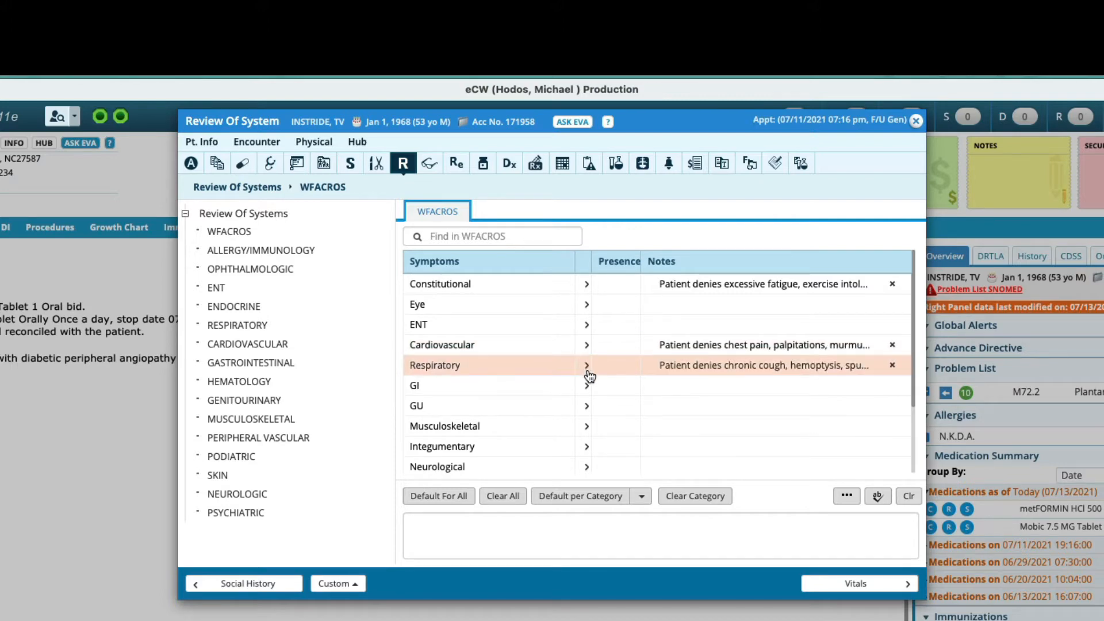
Step: Fill the GI review note with the /perhpi snippet, choosing its GI-symptoms wording, and save it
{"action": "left_click", "coordinate": [689, 384]}
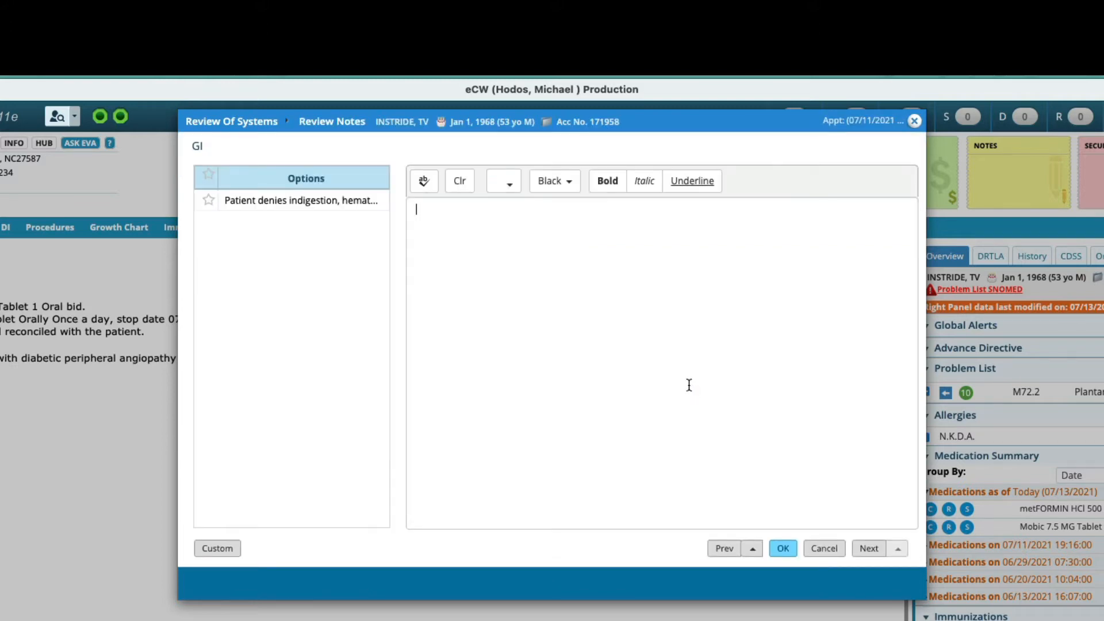
{"action": "type", "text": "/perhpi"}
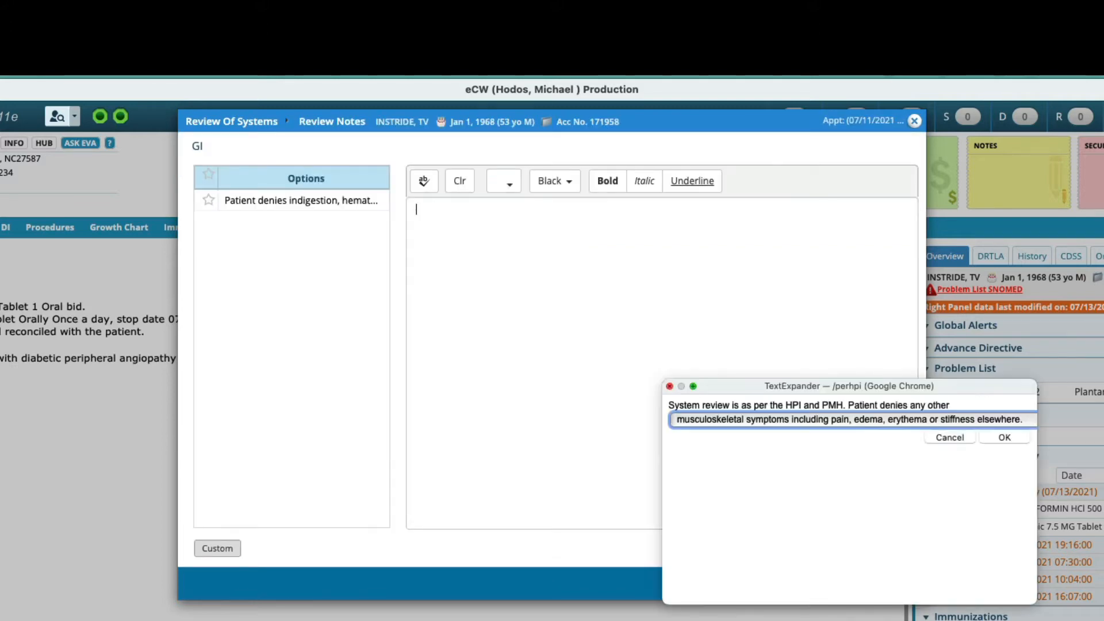
{"action": "key", "text": "Down"}
{"action": "key", "text": "Return"}
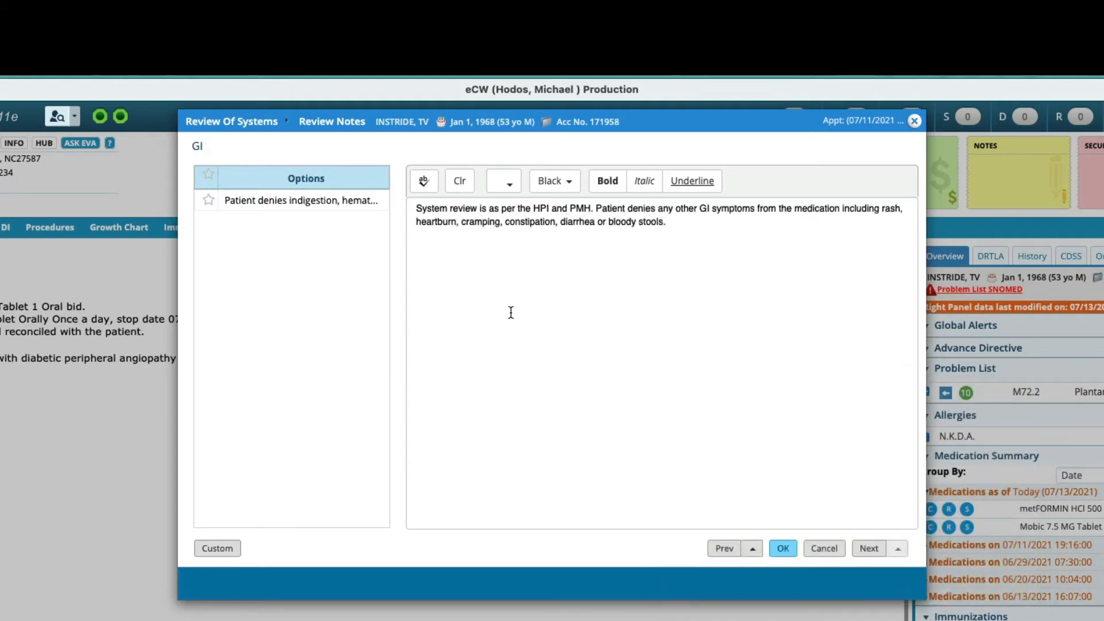
{"action": "left_click", "coordinate": [782, 550]}
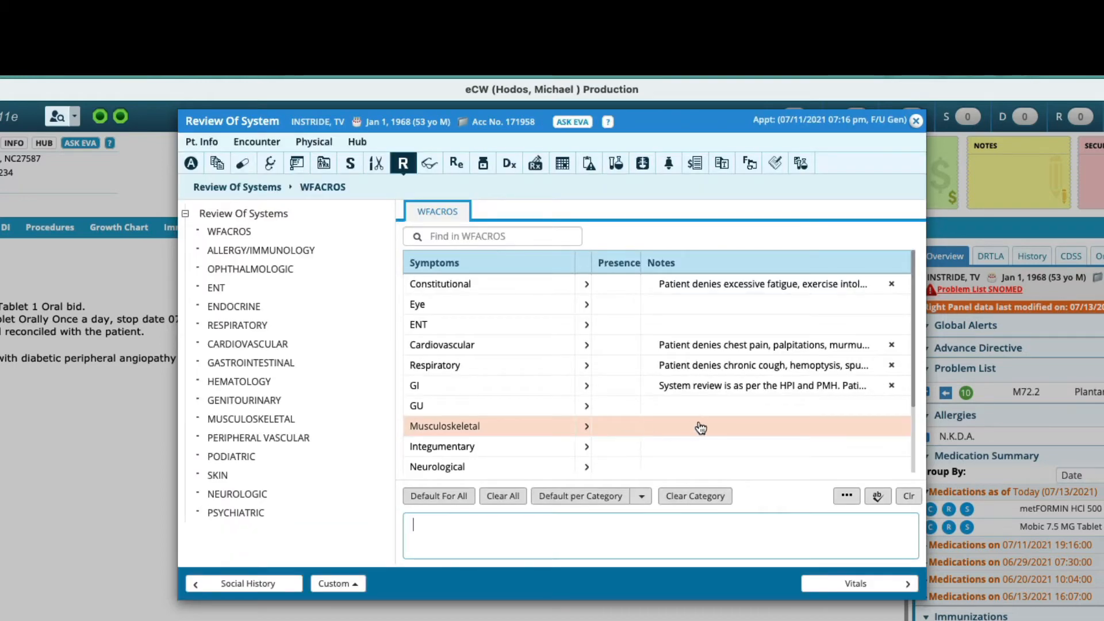
Step: Fill the Musculoskeletal review note with the /perhpi snippet and save it
{"action": "left_click", "coordinate": [705, 431]}
{"action": "type", "text": "/perhpi"}
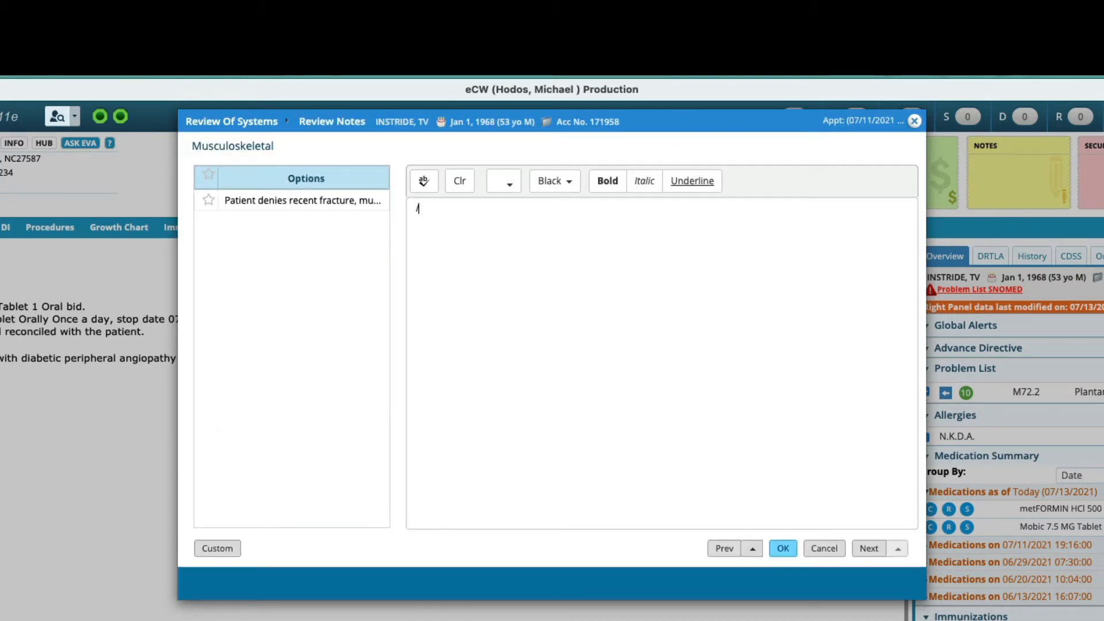
{"action": "key", "text": "Return"}
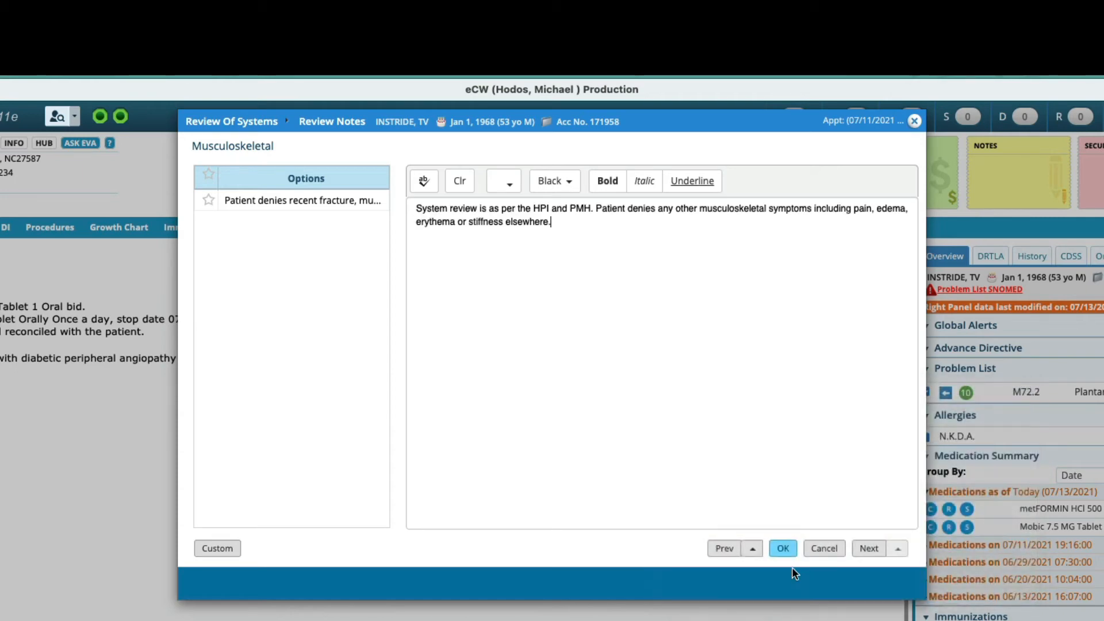
{"action": "left_click", "coordinate": [780, 552]}
{"action": "left_click", "coordinate": [780, 550]}
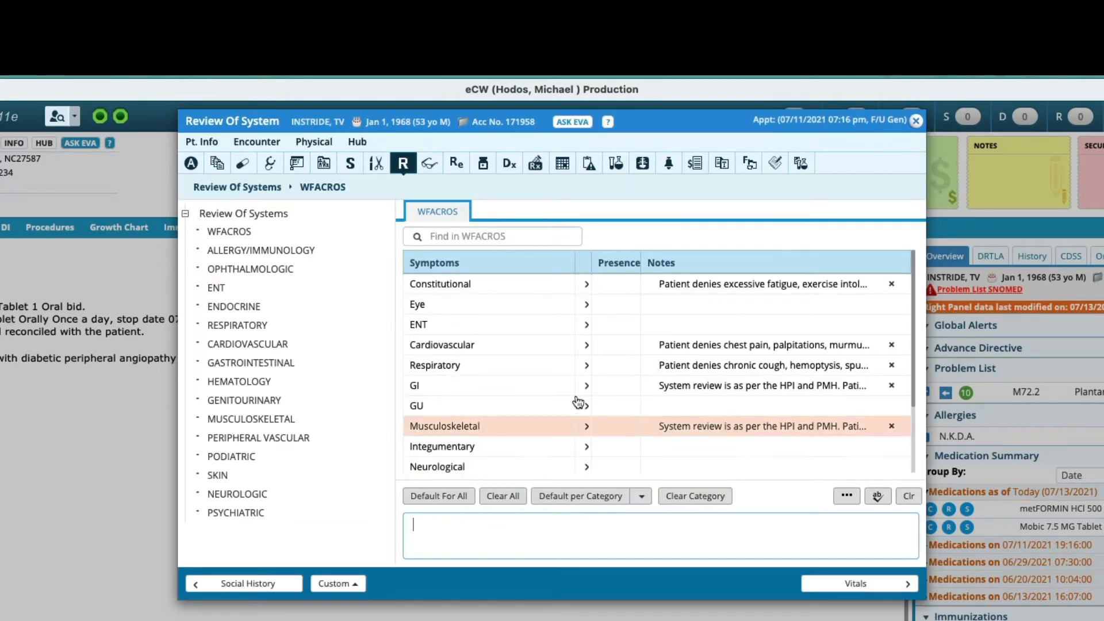
Step: Add the default Integumentary note to the review of systems
{"action": "left_click", "coordinate": [239, 233]}
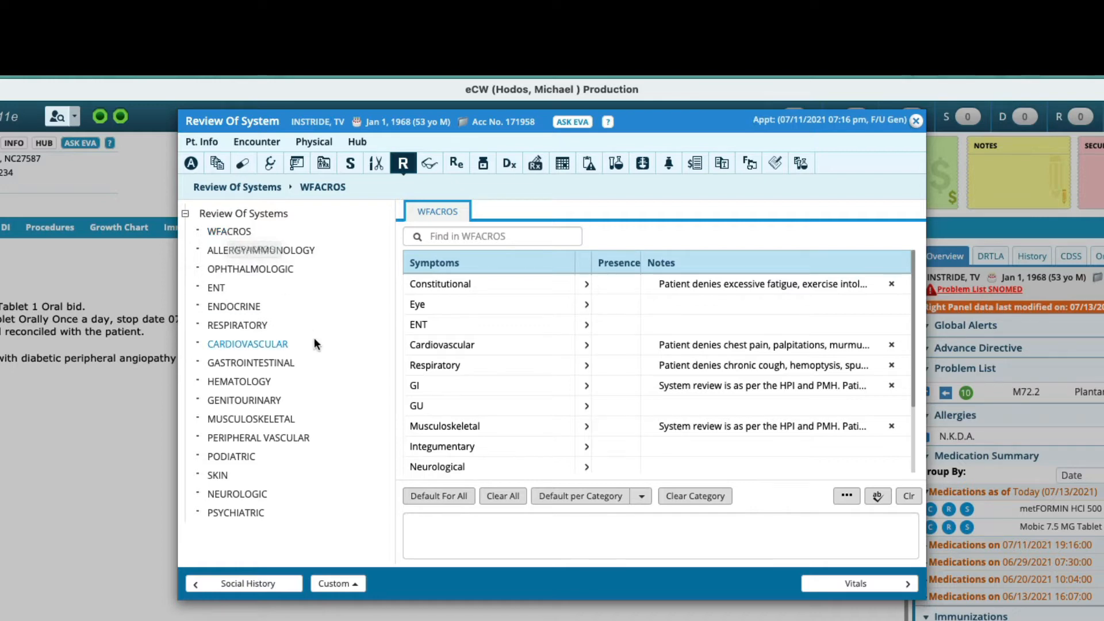
{"action": "left_click", "coordinate": [255, 347]}
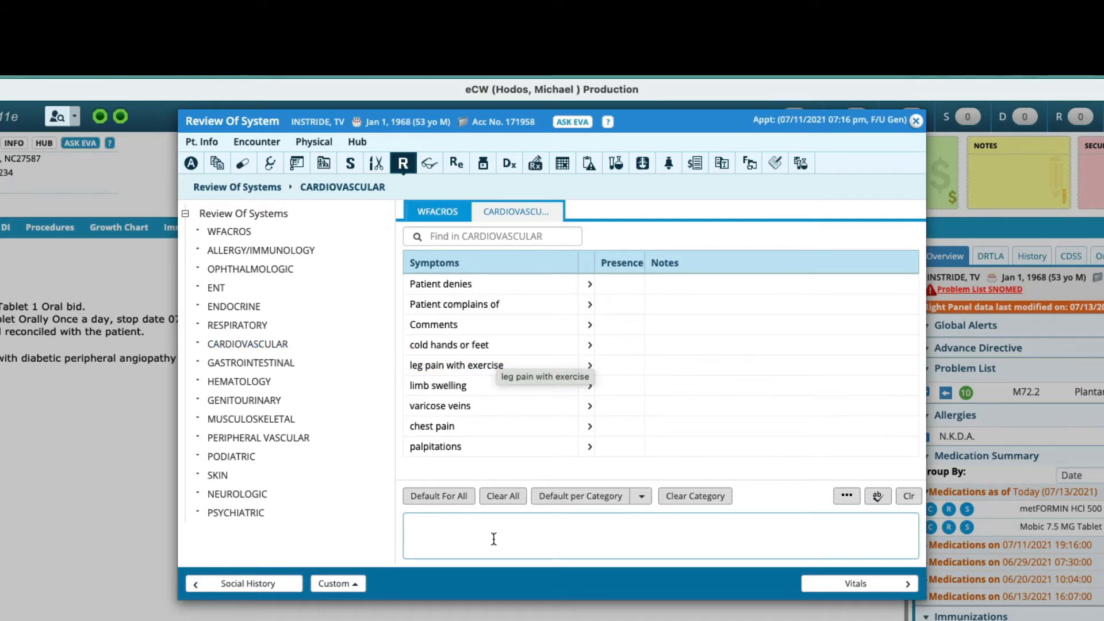
{"action": "left_click", "coordinate": [222, 365]}
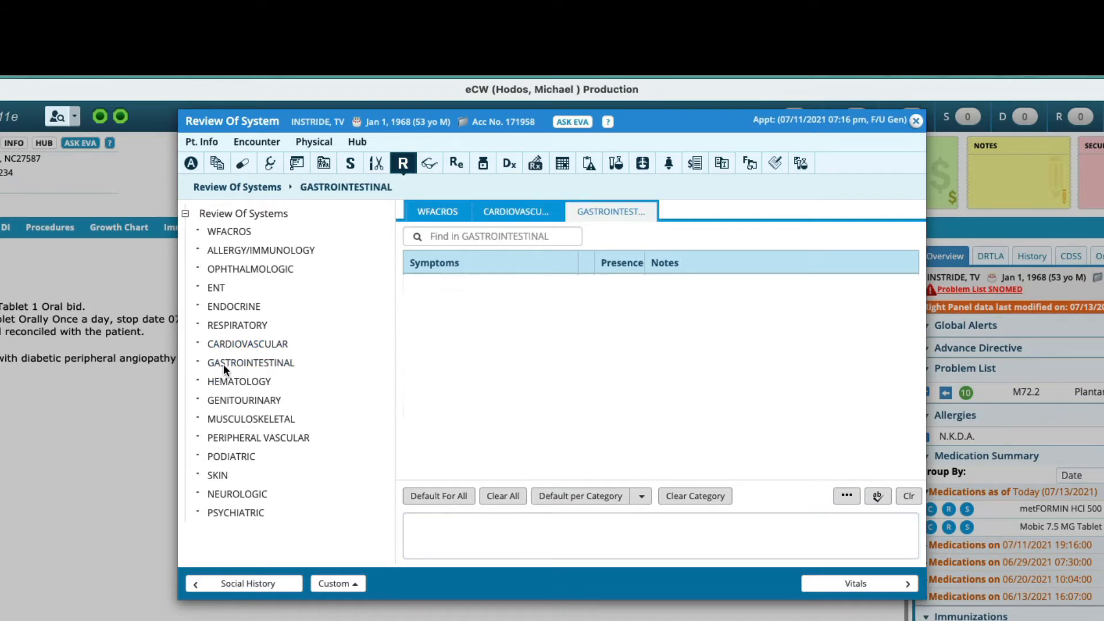
{"action": "left_click", "coordinate": [224, 233]}
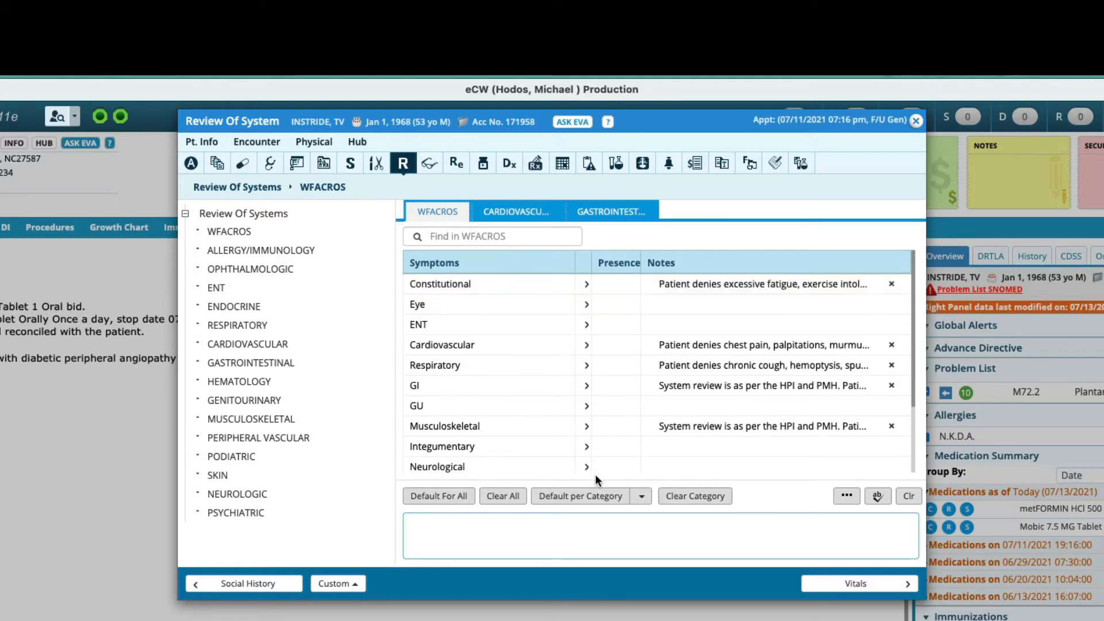
{"action": "left_click", "coordinate": [588, 448]}
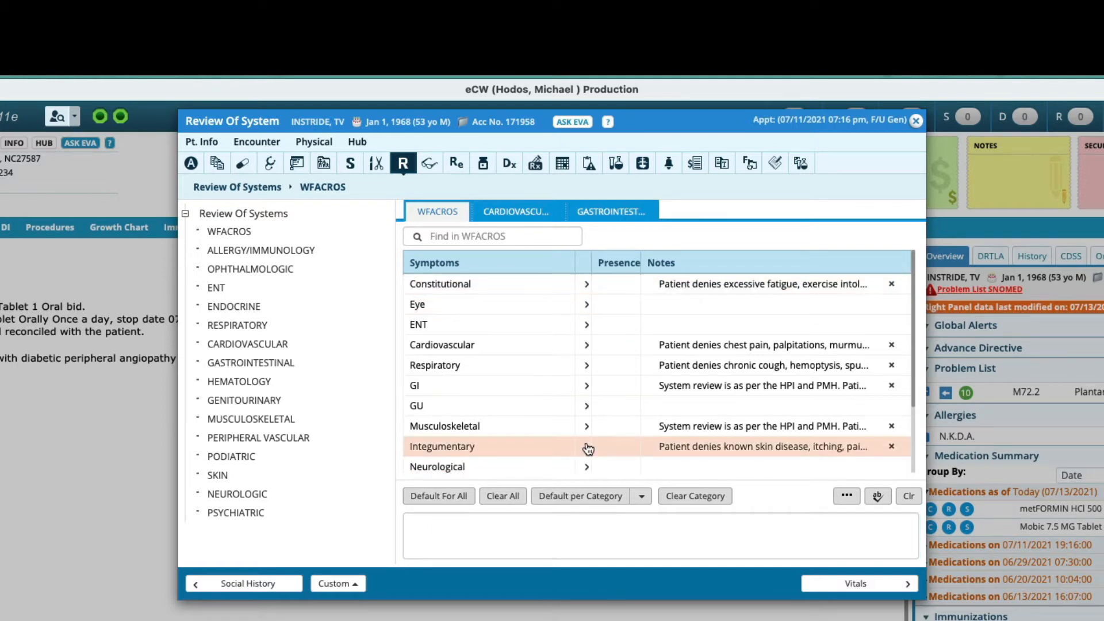
{"action": "left_click", "coordinate": [853, 448]}
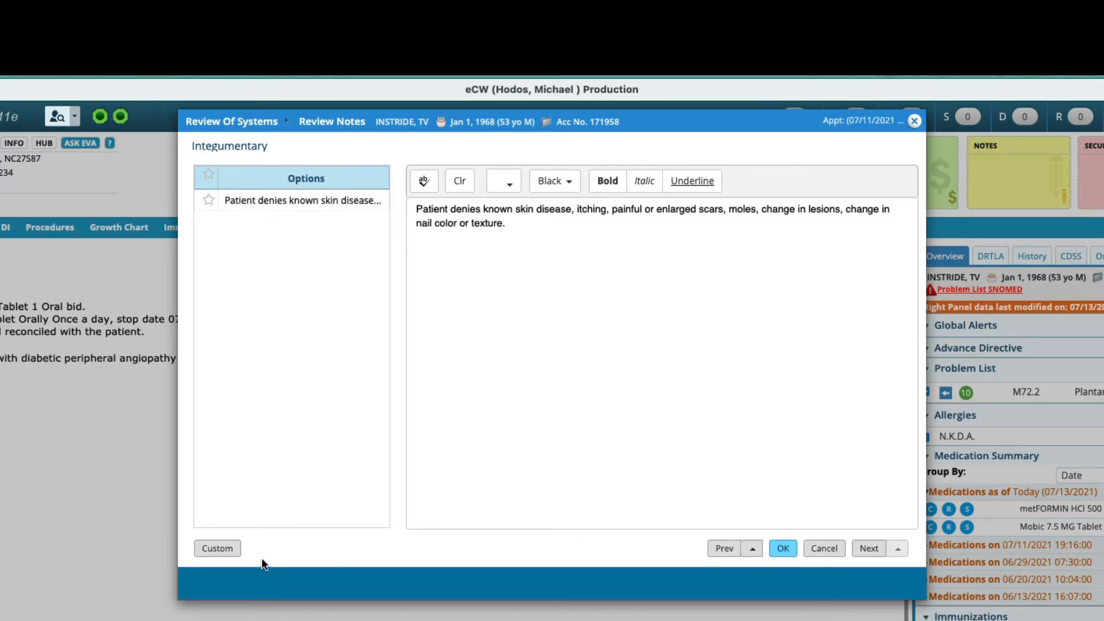
{"action": "left_click", "coordinate": [223, 550]}
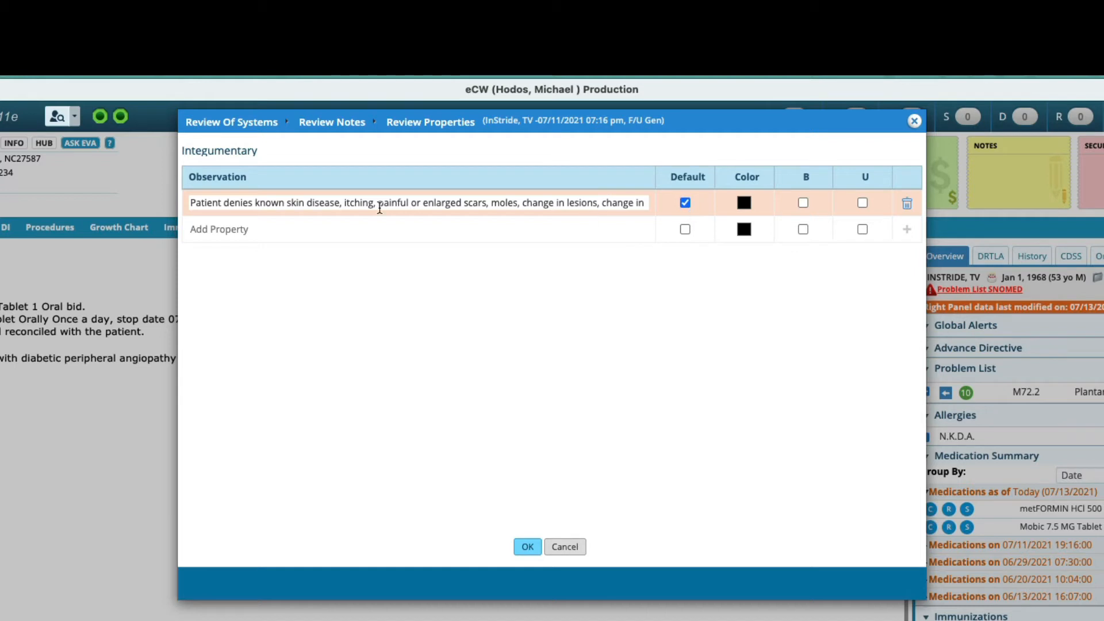
{"action": "left_click", "coordinate": [275, 232]}
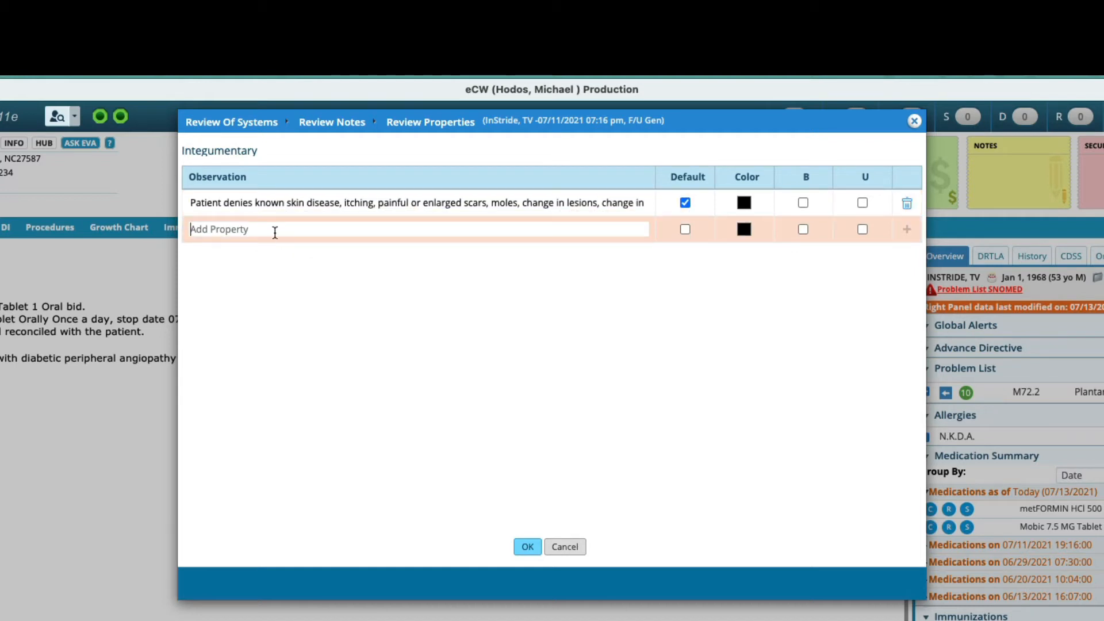
{"action": "left_click", "coordinate": [565, 547]}
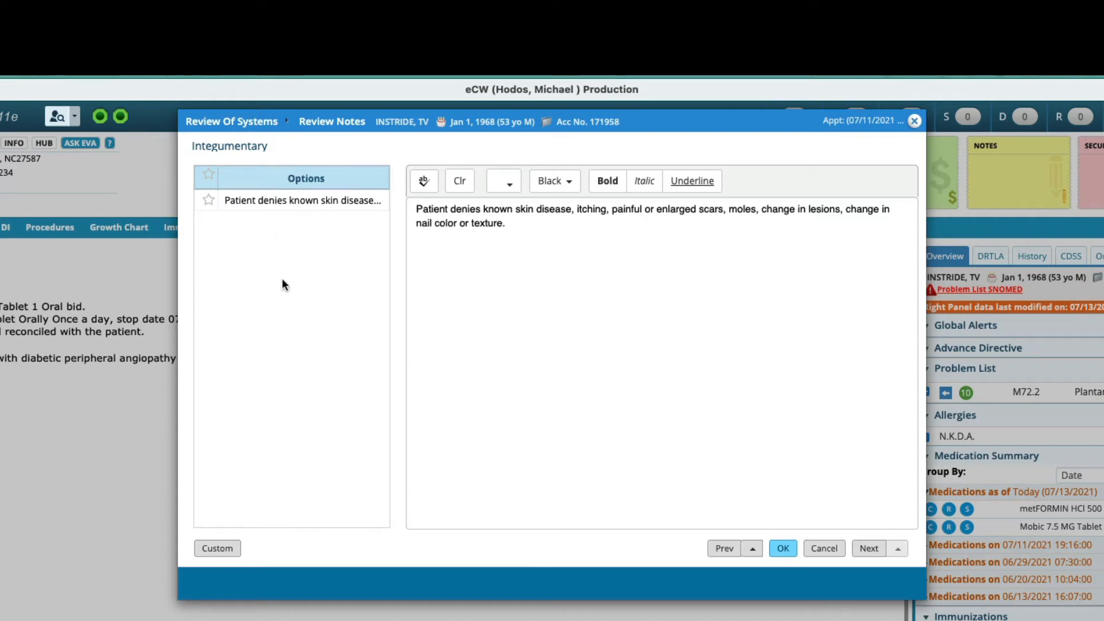
Step: Step through the review notes of the other systems, then close the review of systems and return to the progress note
{"action": "left_click", "coordinate": [734, 551]}
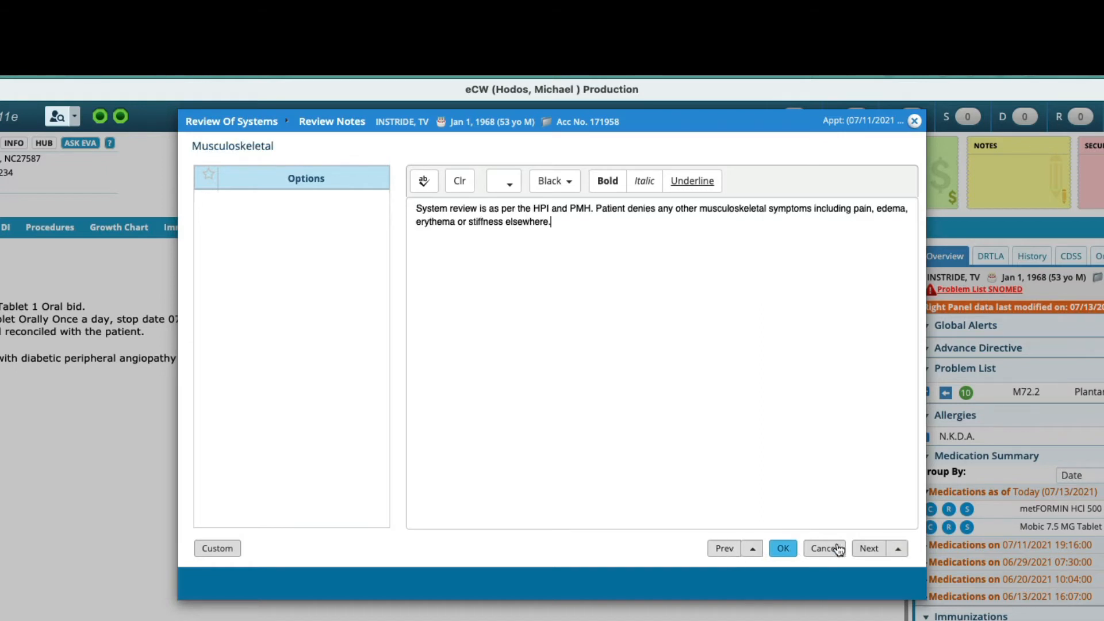
{"action": "left_click", "coordinate": [868, 549]}
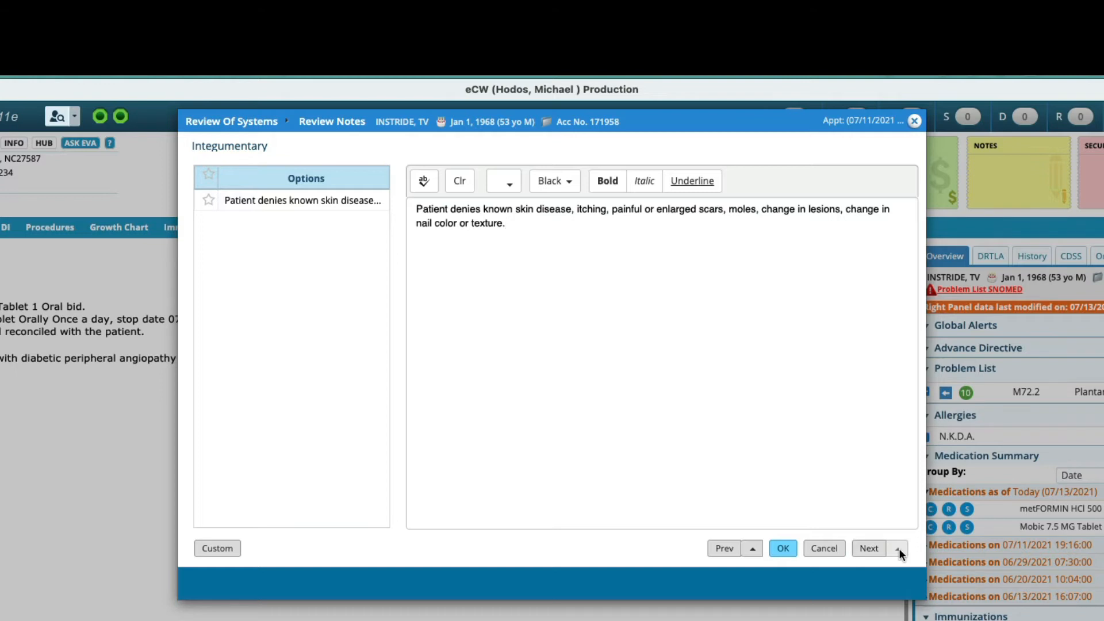
{"action": "left_click", "coordinate": [760, 550]}
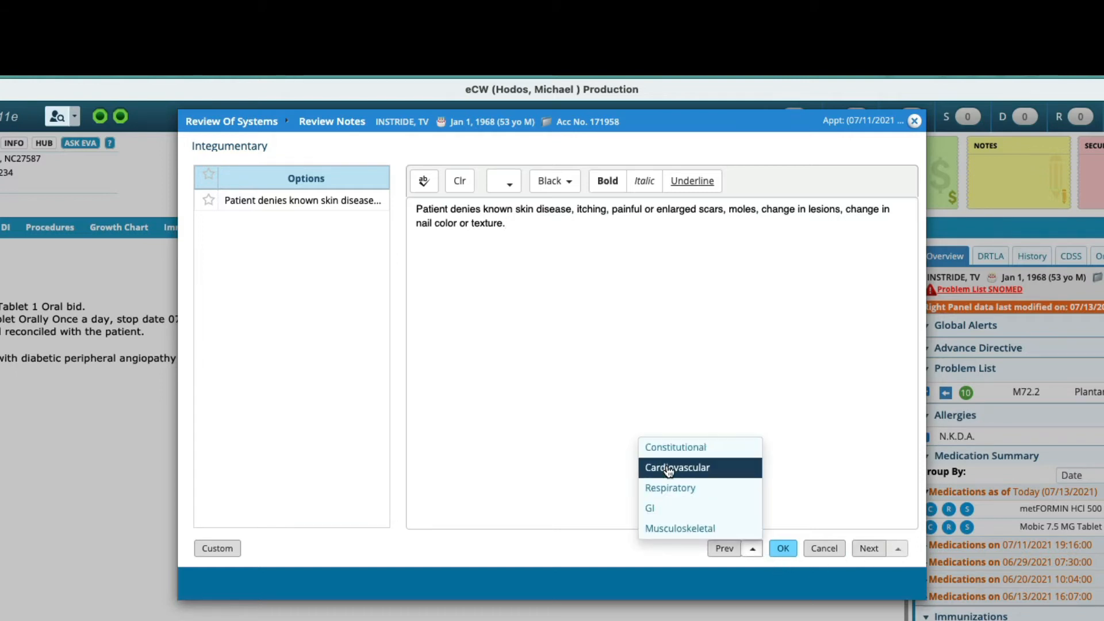
{"action": "left_click", "coordinate": [669, 469]}
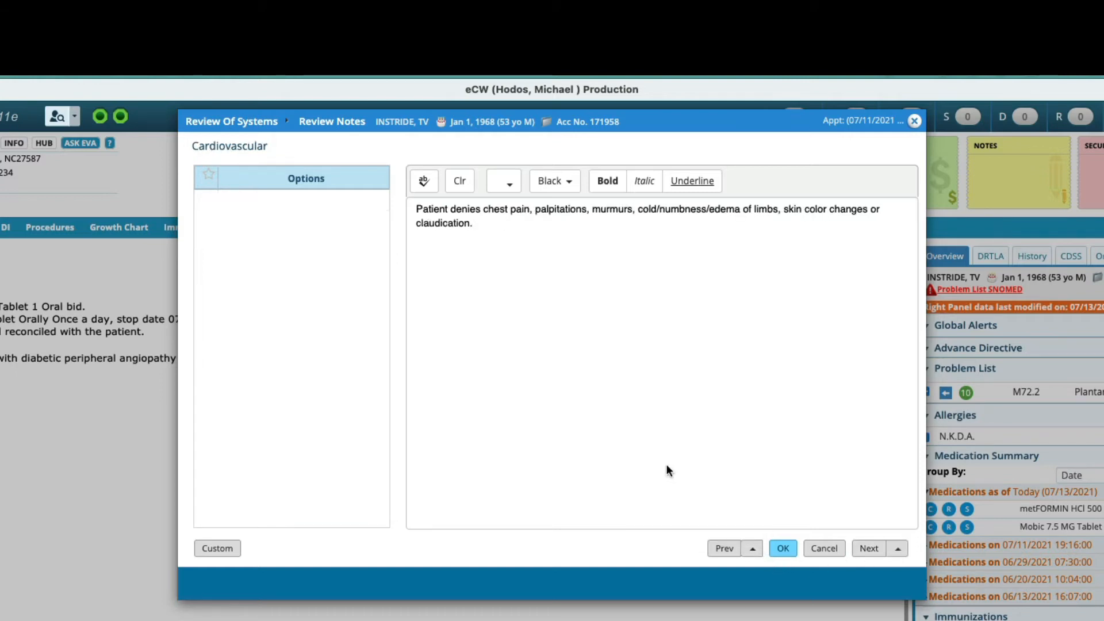
{"action": "left_click", "coordinate": [898, 549]}
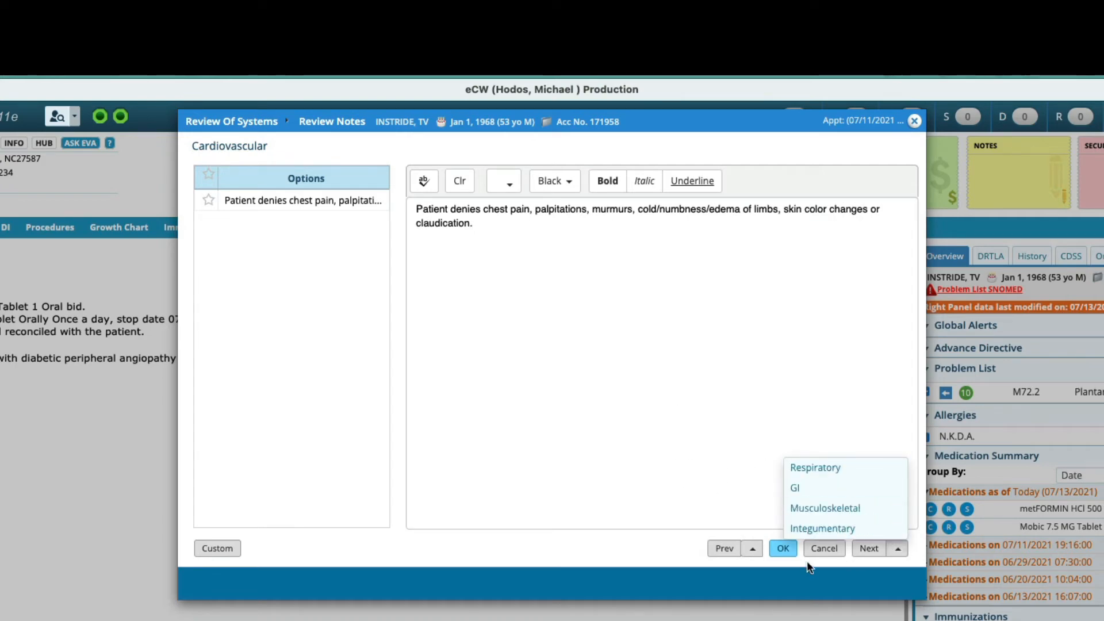
{"action": "left_click", "coordinate": [897, 551]}
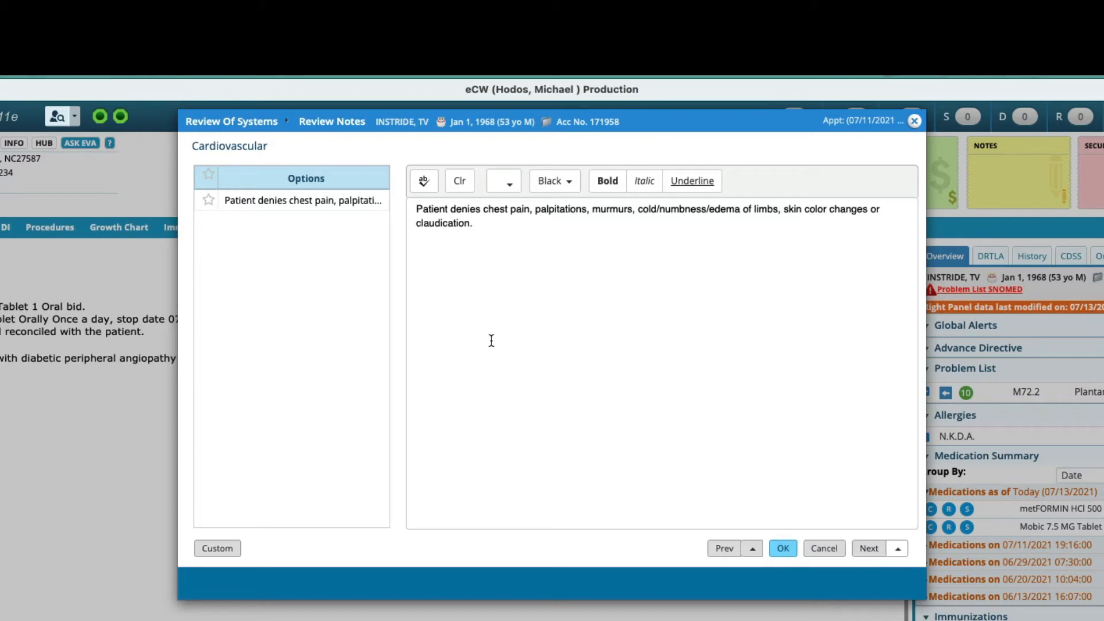
{"action": "left_click", "coordinate": [783, 548]}
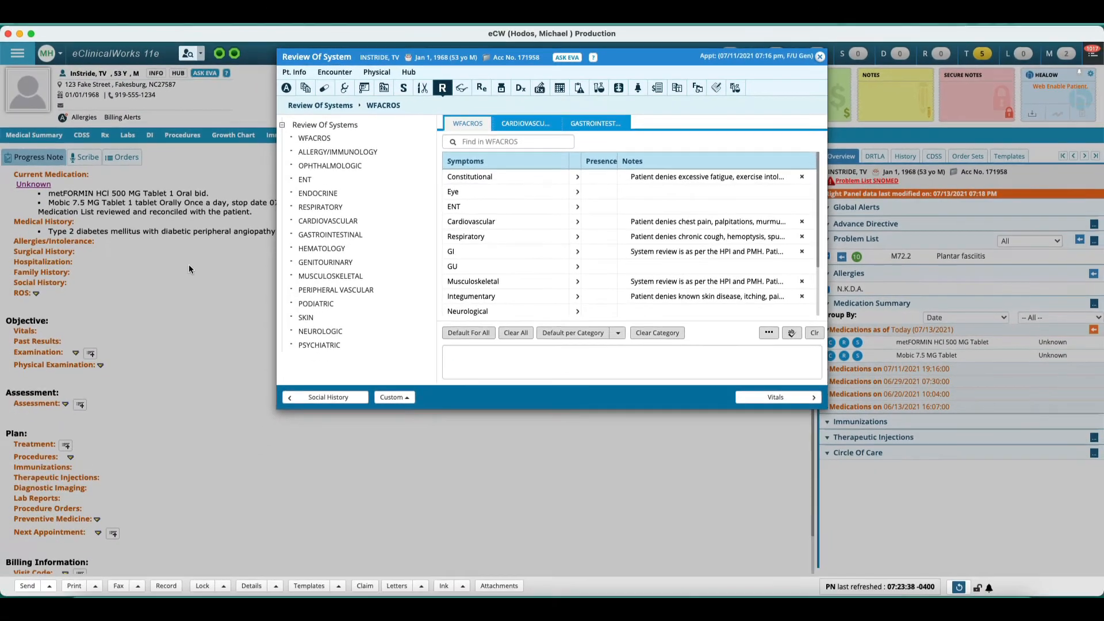
{"action": "left_click", "coordinate": [189, 269]}
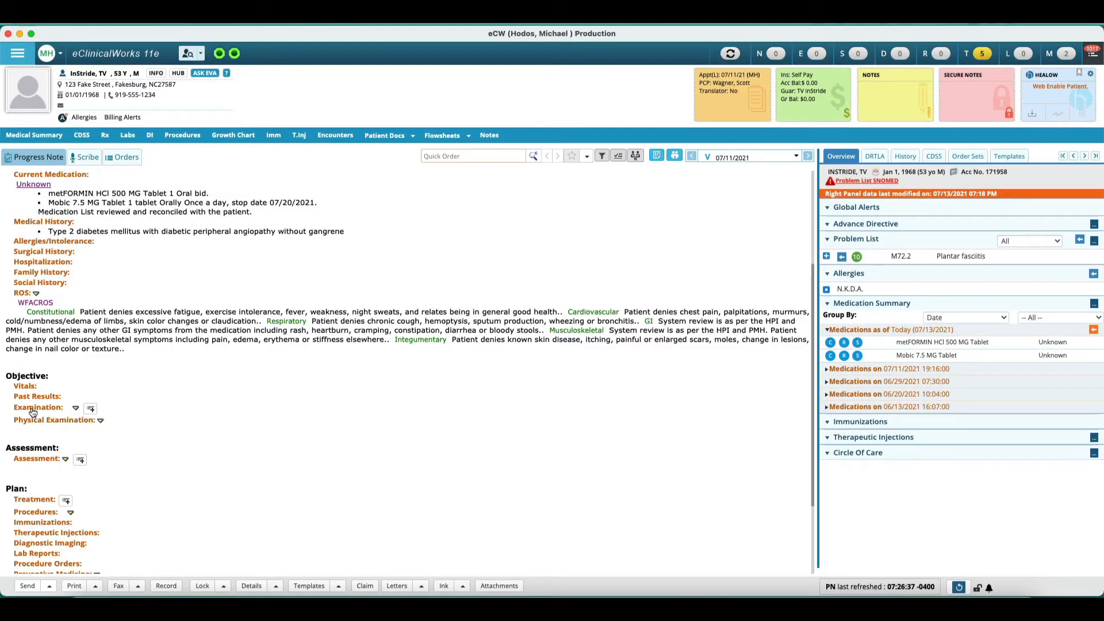
Step: Open the Examination section and examine the WFAC Podiatric Exam and Class Findings and Exam categories
{"action": "left_click", "coordinate": [32, 409]}
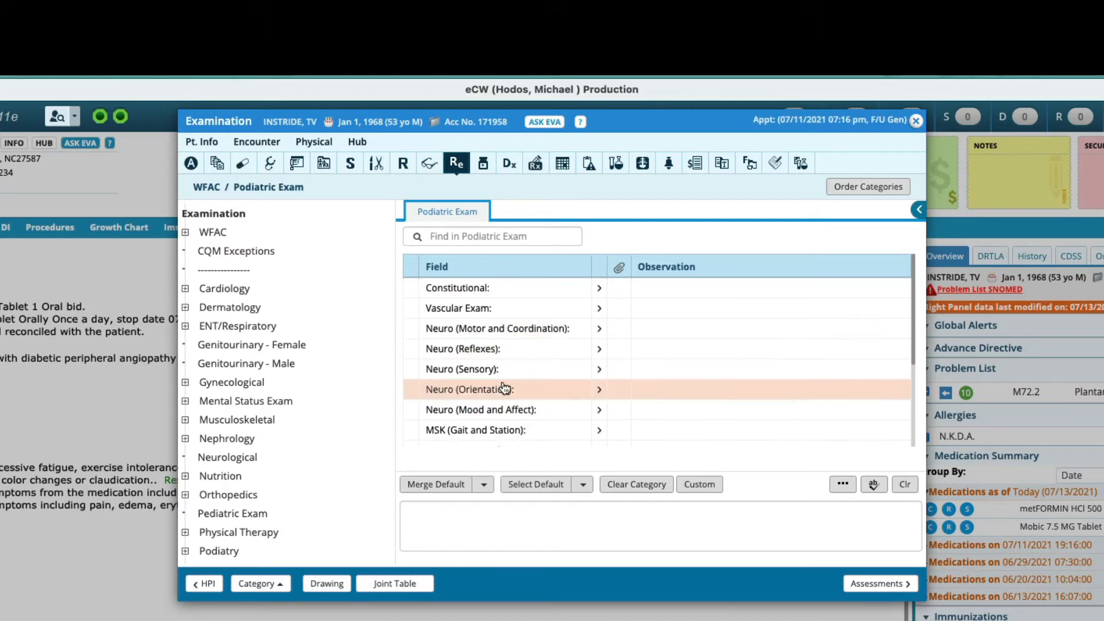
{"action": "scroll", "coordinate": [506, 387], "scroll_direction": "down", "scroll_amount": 3}
{"action": "scroll", "coordinate": [505, 388], "scroll_direction": "up", "scroll_amount": 3}
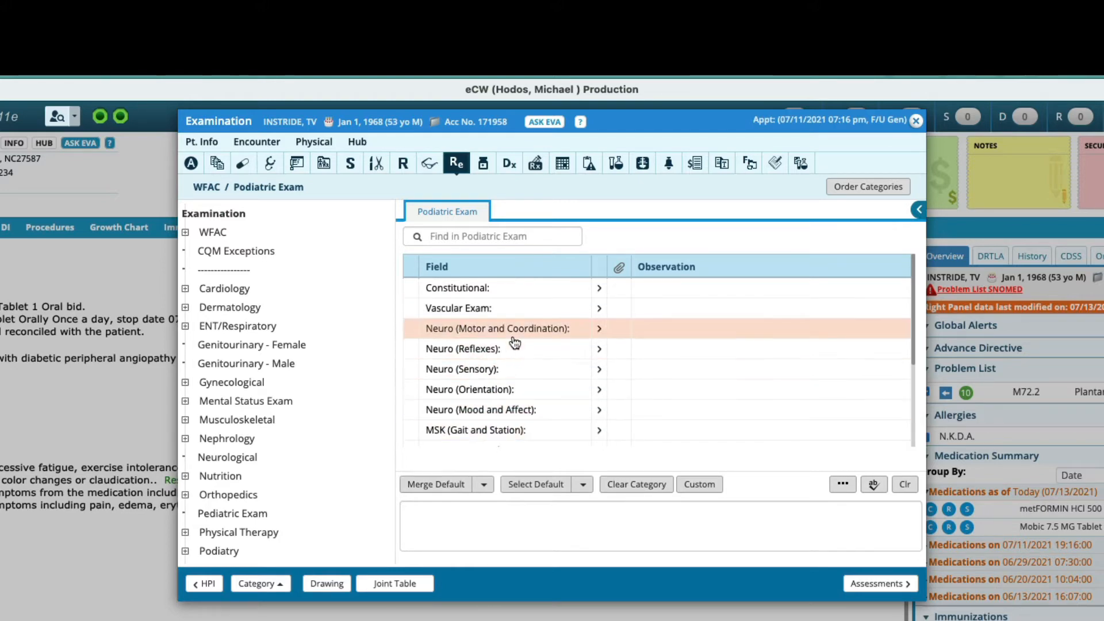
{"action": "scroll", "coordinate": [515, 344], "scroll_direction": "down", "scroll_amount": 3}
{"action": "scroll", "coordinate": [515, 343], "scroll_direction": "up", "scroll_amount": 3}
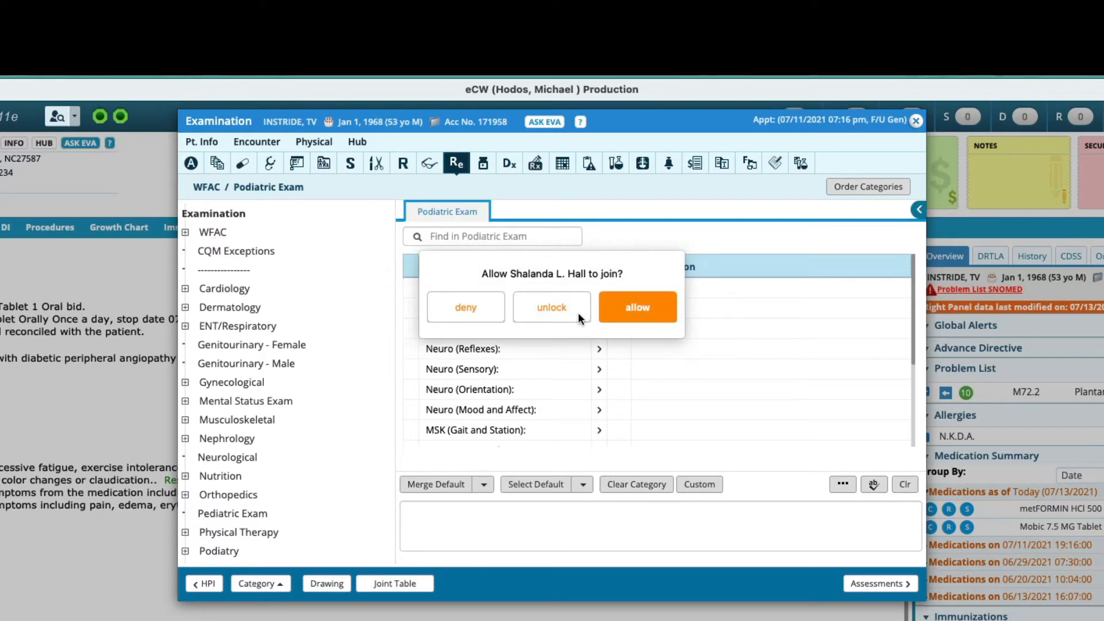
{"action": "left_click", "coordinate": [633, 310]}
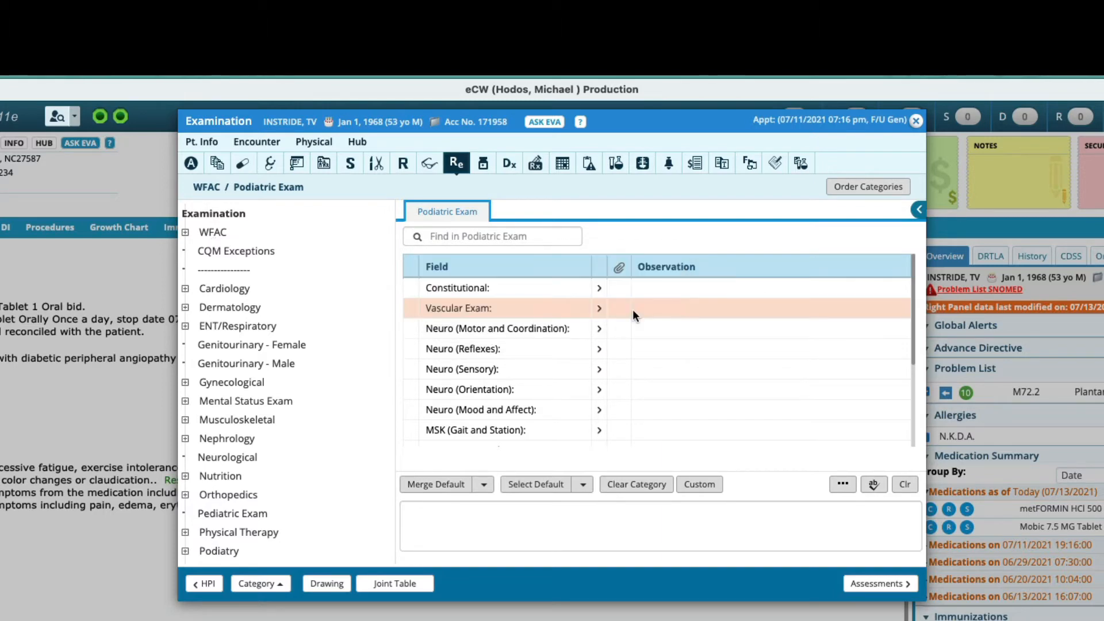
{"action": "left_click", "coordinate": [216, 231]}
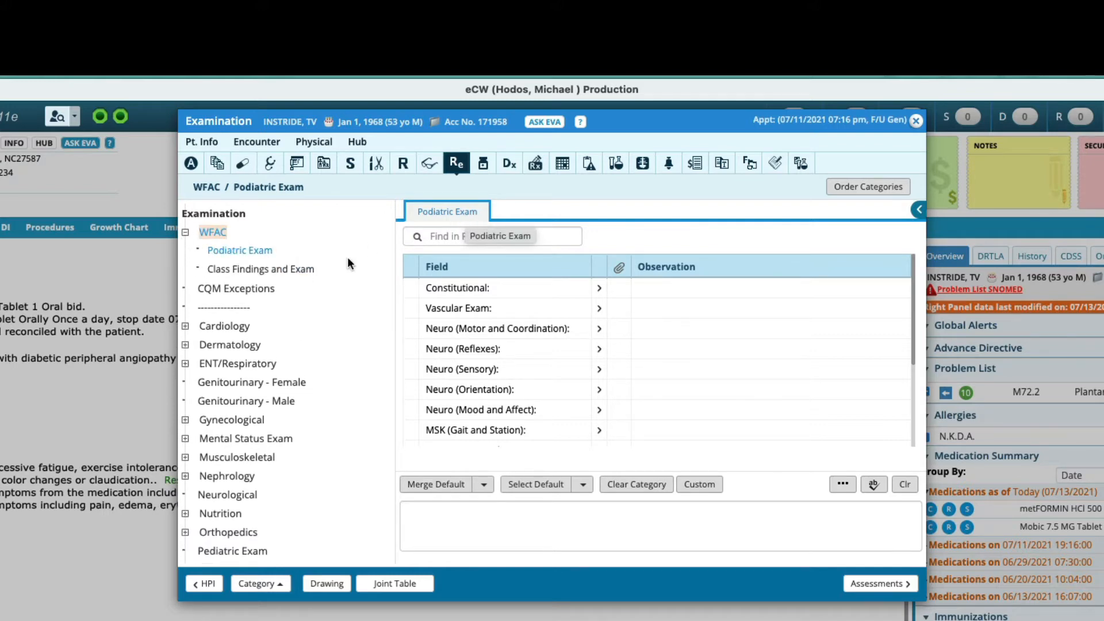
{"action": "left_click", "coordinate": [291, 273]}
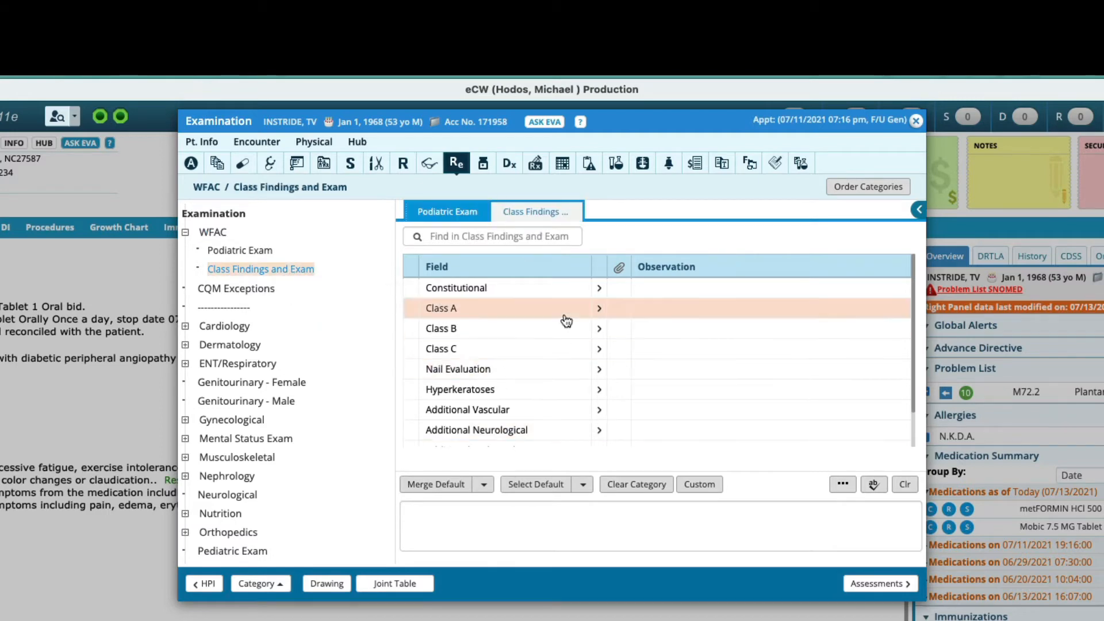
{"action": "double_click", "coordinate": [222, 233]}
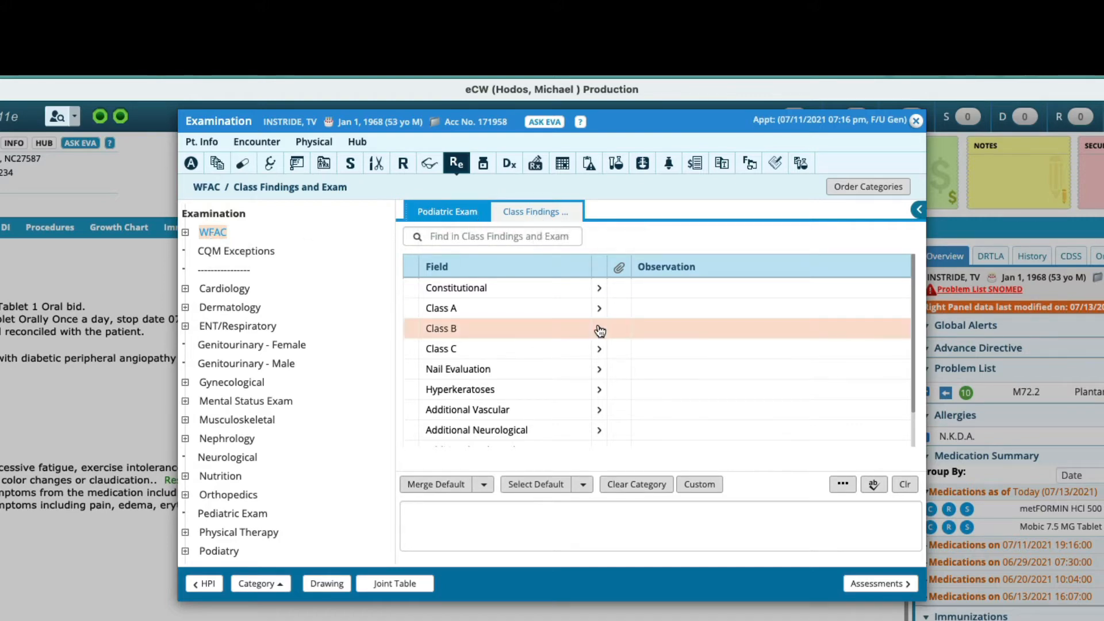
{"action": "left_click", "coordinate": [448, 219]}
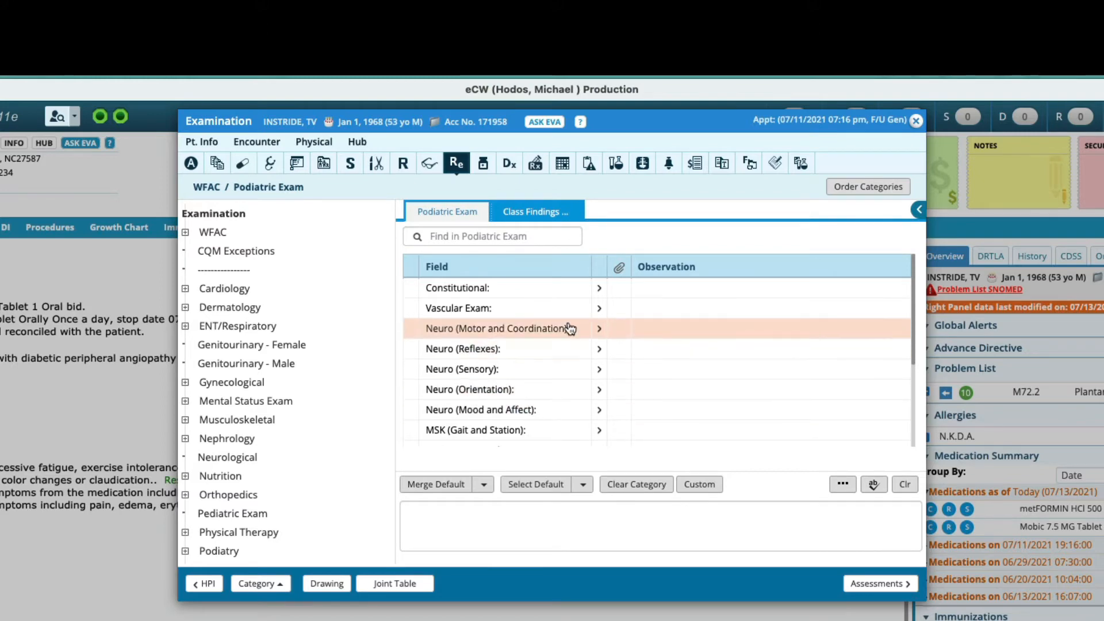
Step: Add the default Podiatric Exam observations for Constitutional, Vascular, Neuro (Motor and Coordination) and Neuro (Sensory)
{"action": "left_click", "coordinate": [602, 294]}
{"action": "left_click", "coordinate": [601, 316]}
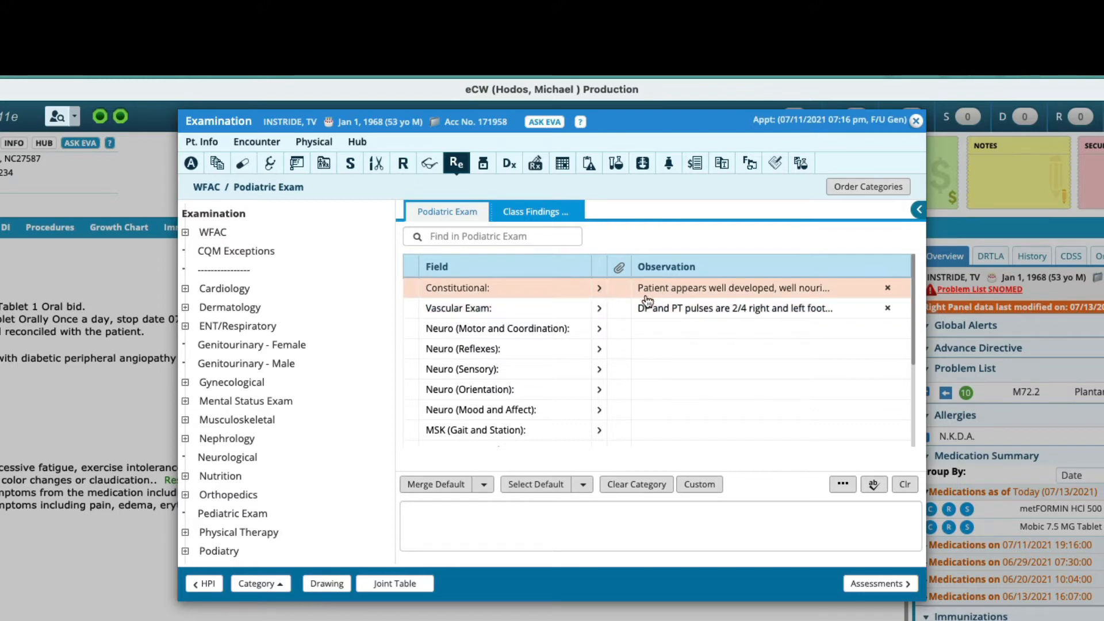
{"action": "left_click", "coordinate": [604, 330]}
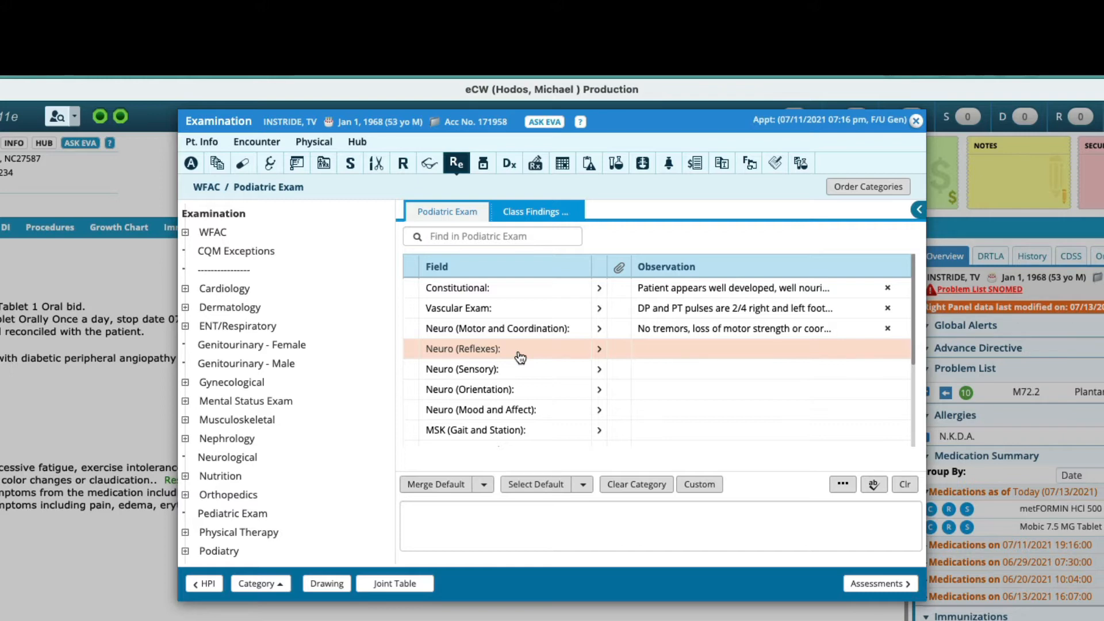
{"action": "left_click", "coordinate": [597, 373]}
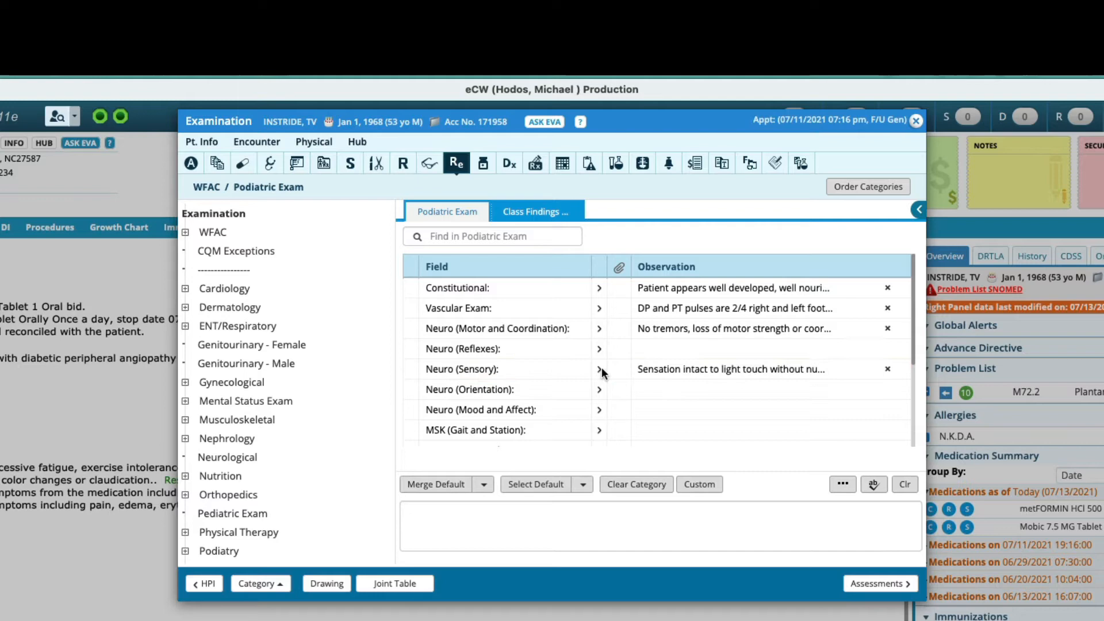
Step: Append "No signs of peripheral nerve entrapment." to the Neuro (Sensory) observation and save it
{"action": "left_click", "coordinate": [647, 372]}
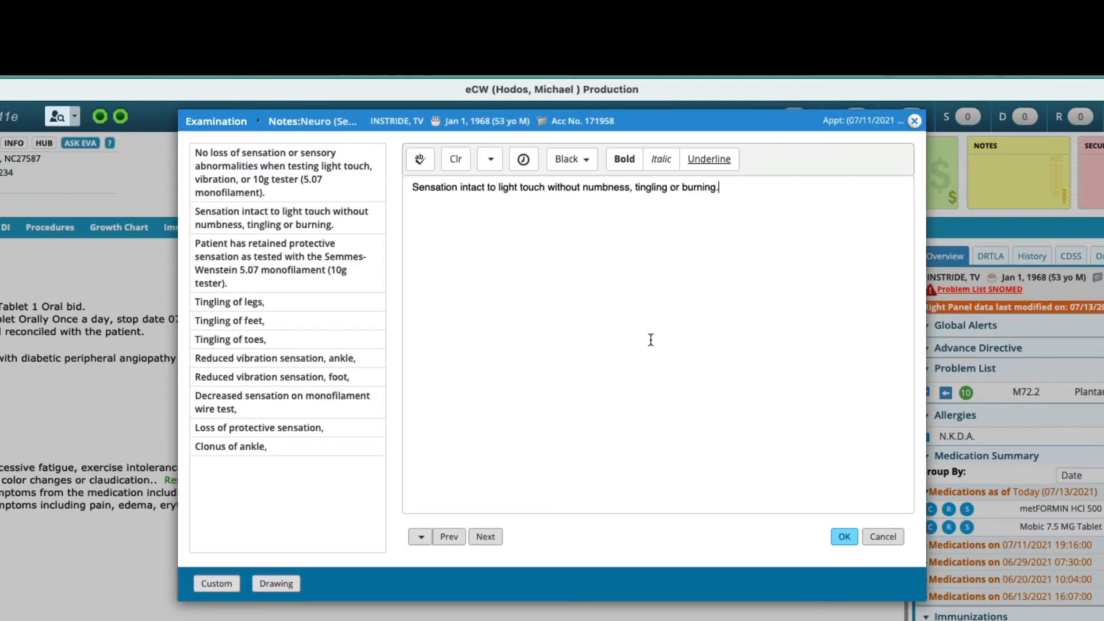
{"action": "type", "text": "No signs of peripheral nerve entrapment."}
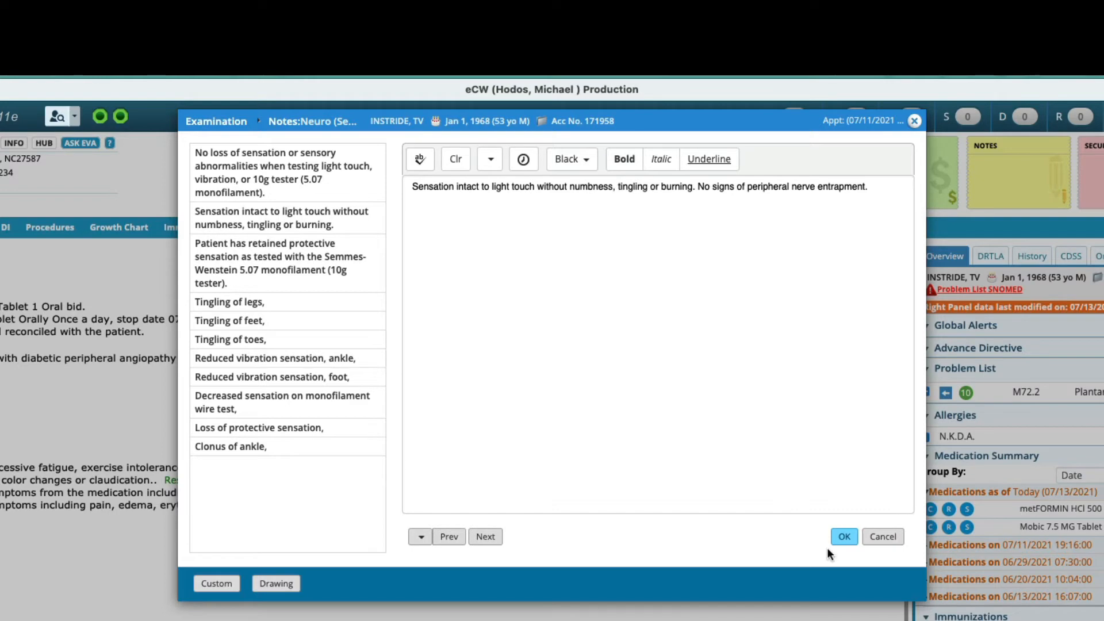
{"action": "left_click", "coordinate": [844, 539]}
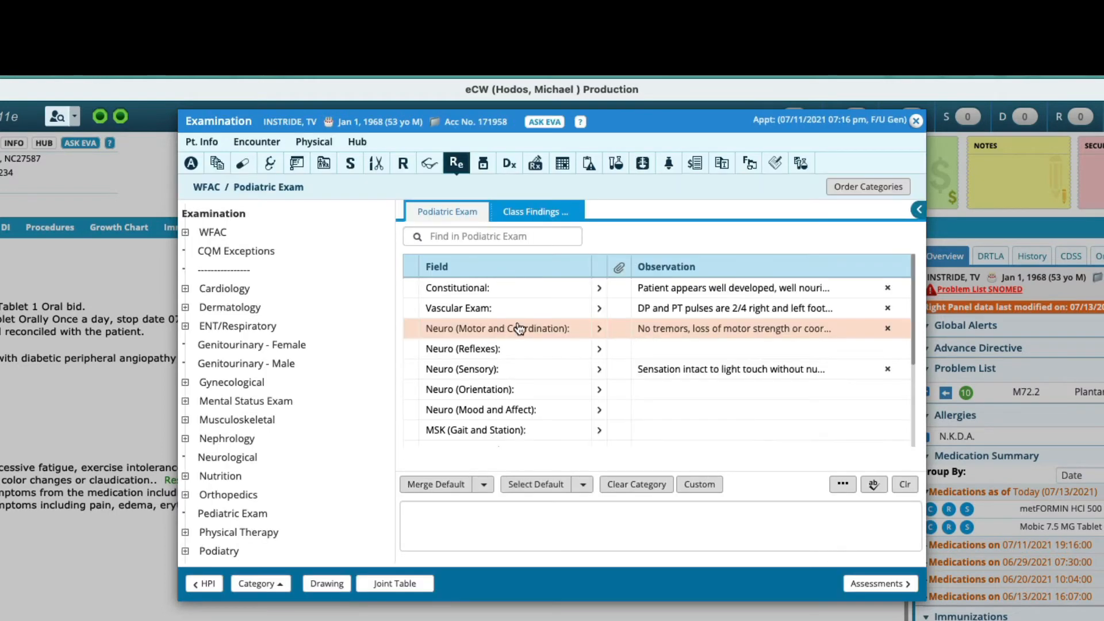
{"action": "left_click", "coordinate": [677, 371]}
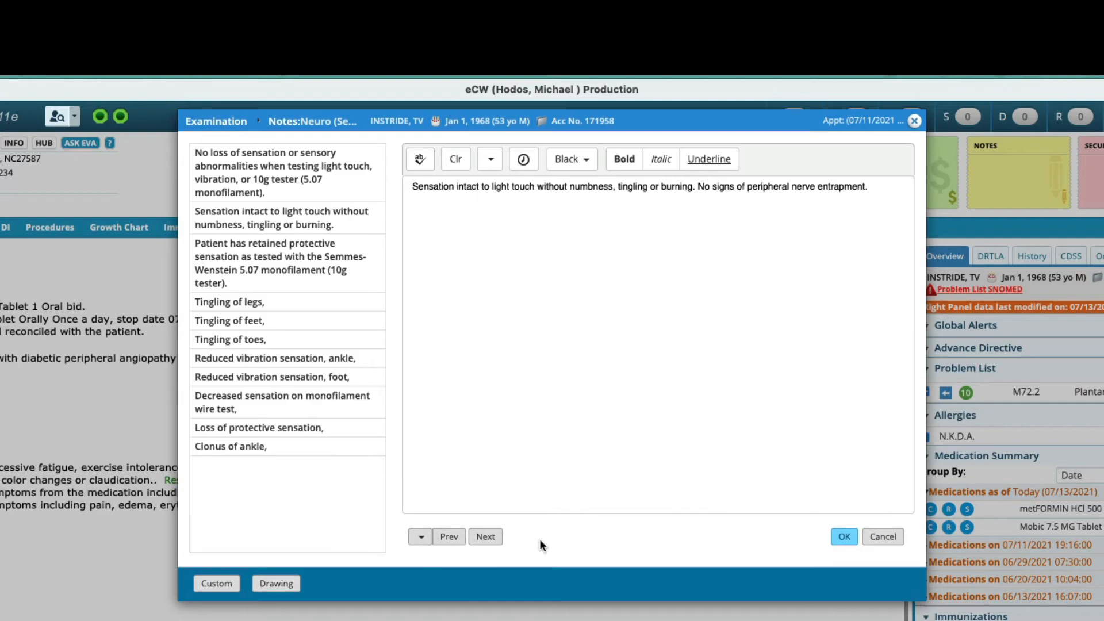
Step: Close the sensory notes and add the default Podiatric Exam observations for Neuro (Orientation) and Neuro (Mood and Affect)
{"action": "left_click", "coordinate": [486, 538]}
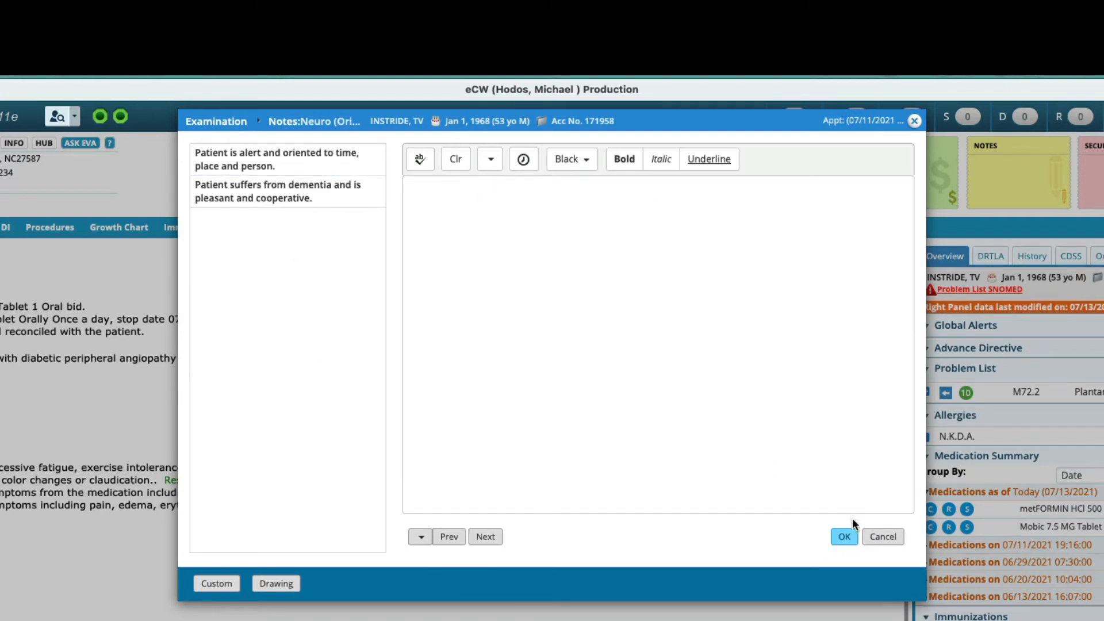
{"action": "left_click", "coordinate": [845, 535]}
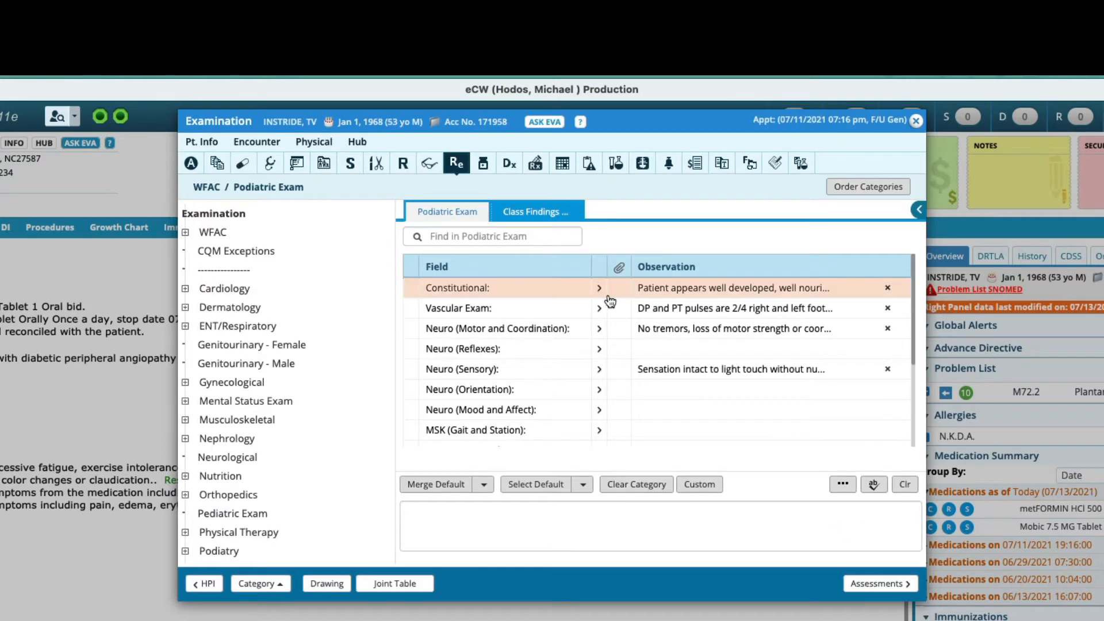
{"action": "left_click", "coordinate": [617, 389]}
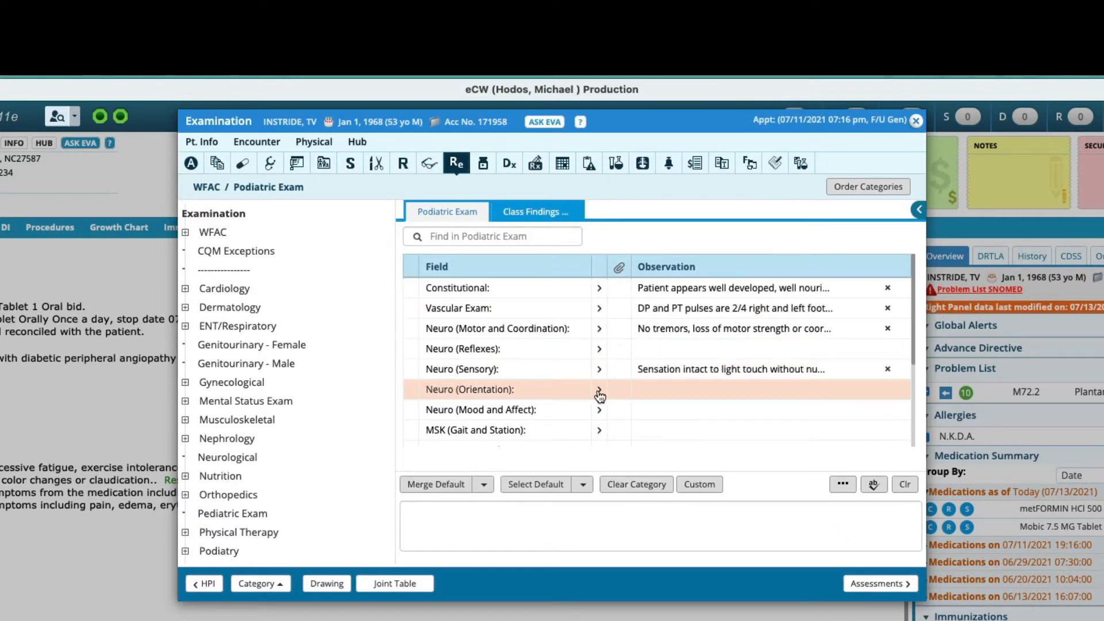
{"action": "left_click", "coordinate": [600, 394]}
{"action": "left_click", "coordinate": [600, 410]}
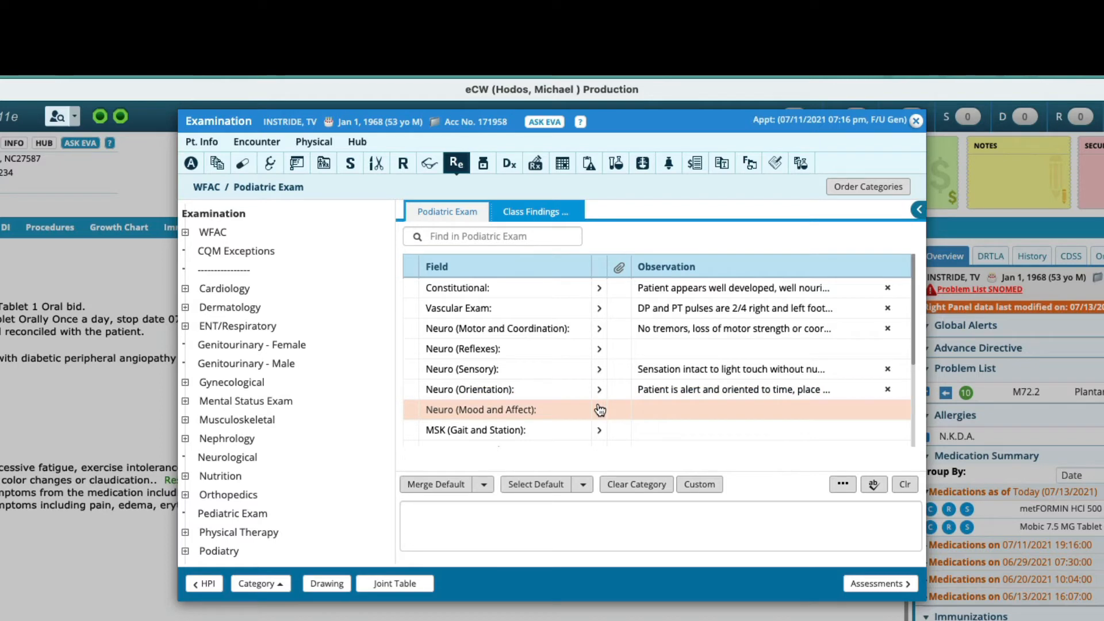
{"action": "left_click", "coordinate": [600, 410]}
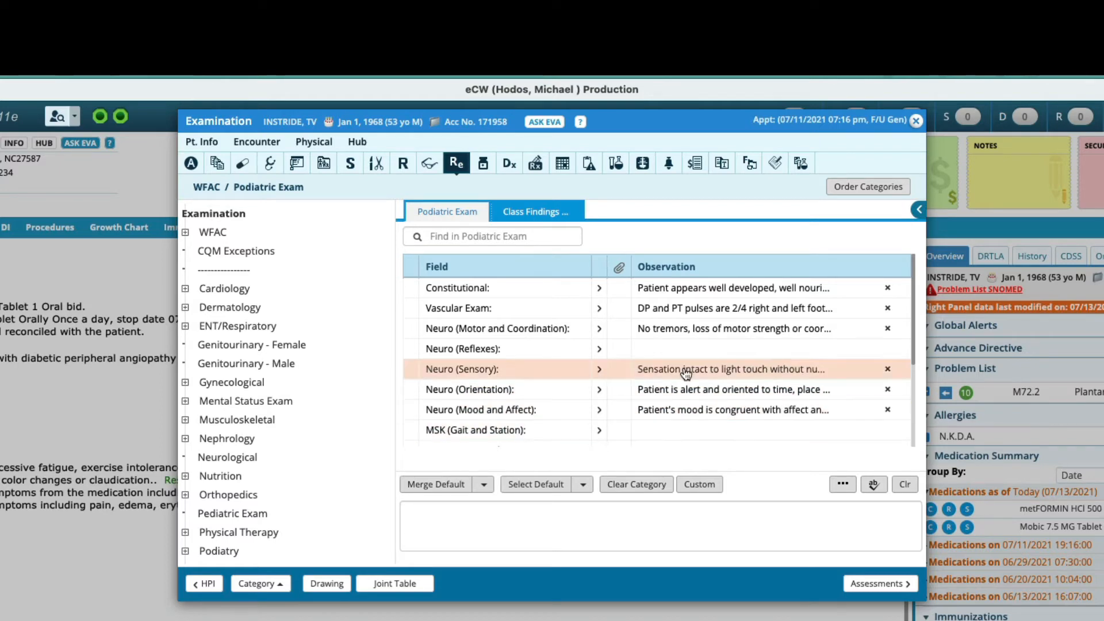
Step: Set the MSK (Gait and Station) observation to "Patient ambulates in a normal heel-toe gait without antalgia."
{"action": "scroll", "coordinate": [687, 371], "scroll_direction": "down", "scroll_amount": 3}
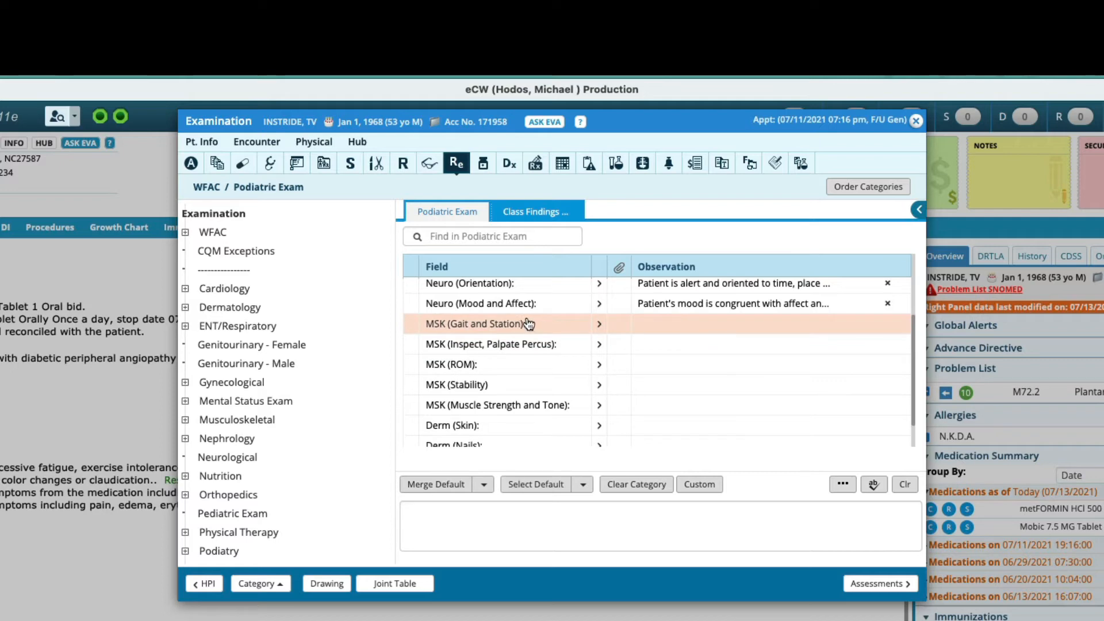
{"action": "left_click", "coordinate": [665, 326]}
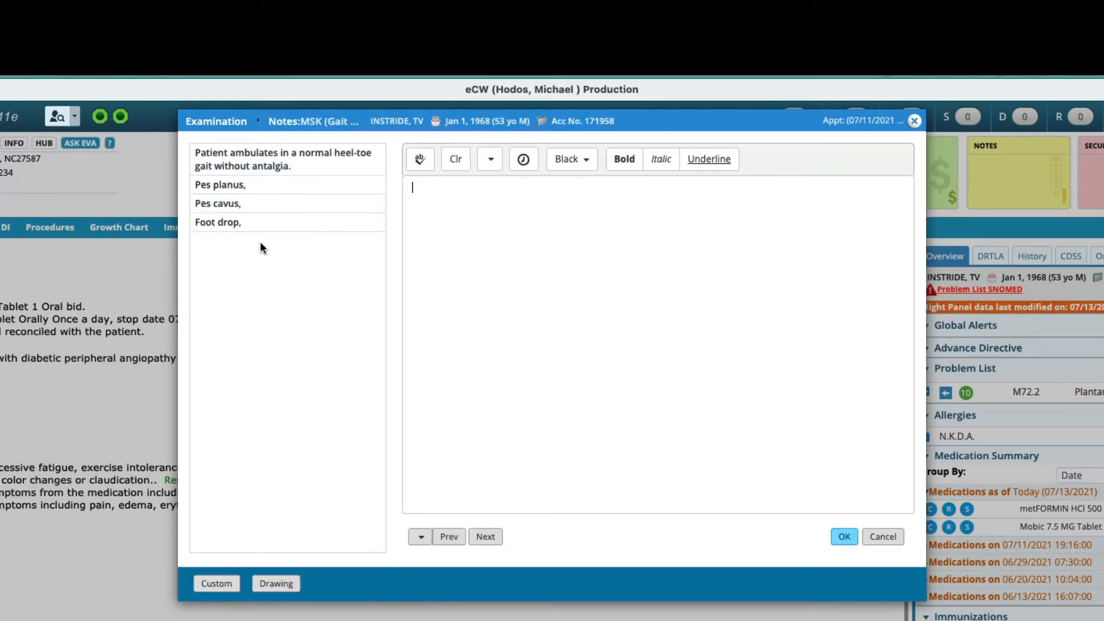
{"action": "left_click", "coordinate": [326, 163]}
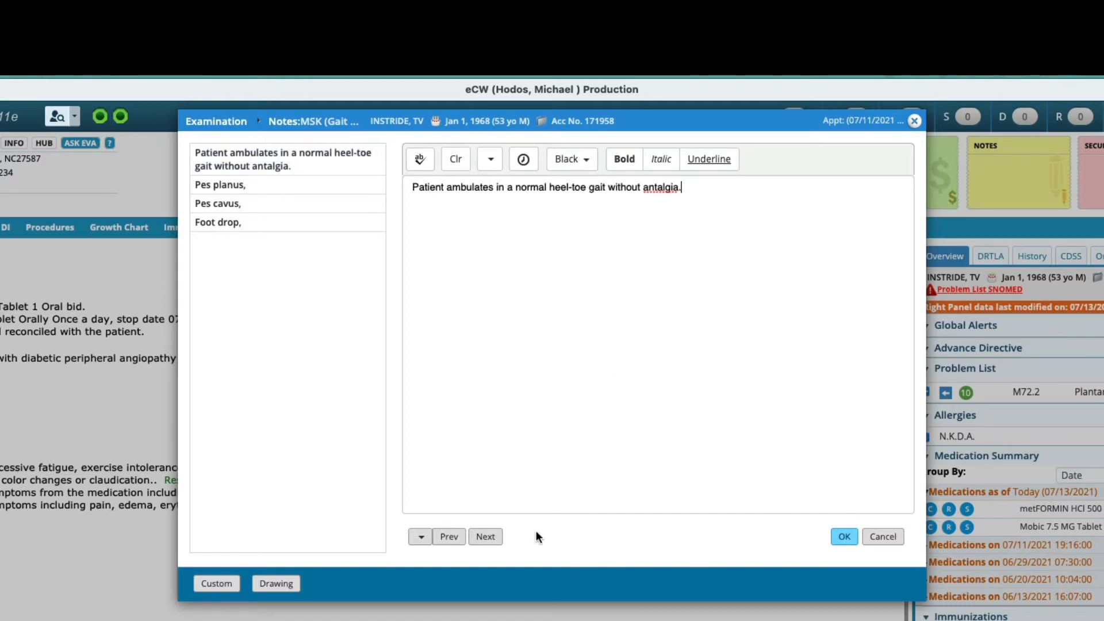
{"action": "left_click", "coordinate": [485, 536]}
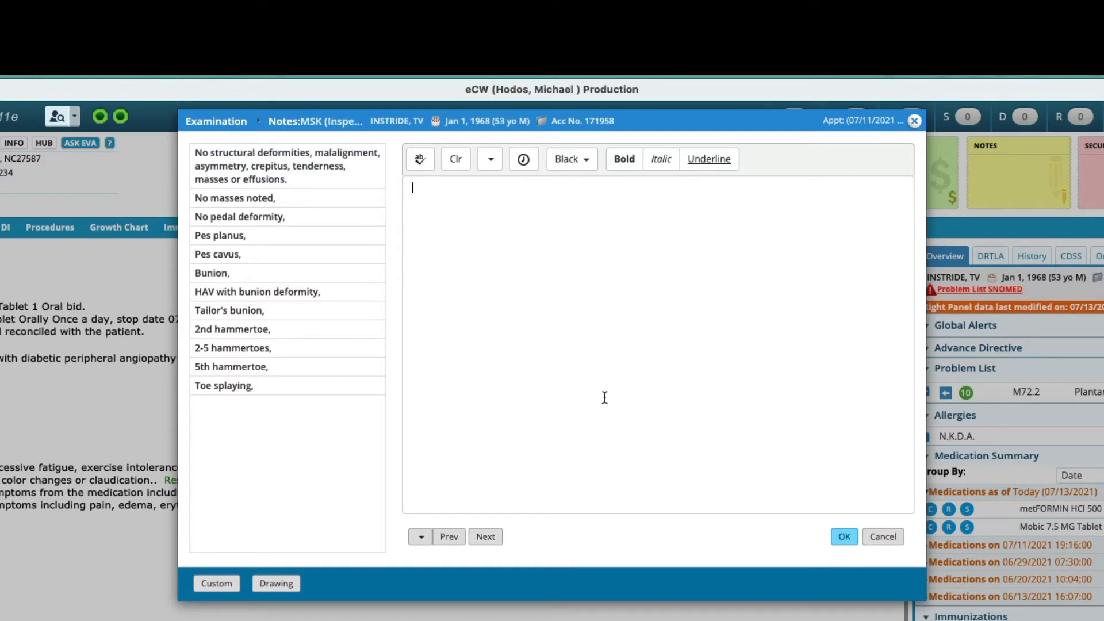
Step: Record in MSK (Inspect, Palpate Percus) pain at the left heel's plantar medial calcaneal tubercle and infracalcaneal bursa, with no pain on lateral calcaneal compression
{"action": "type", "text": "There is p"}
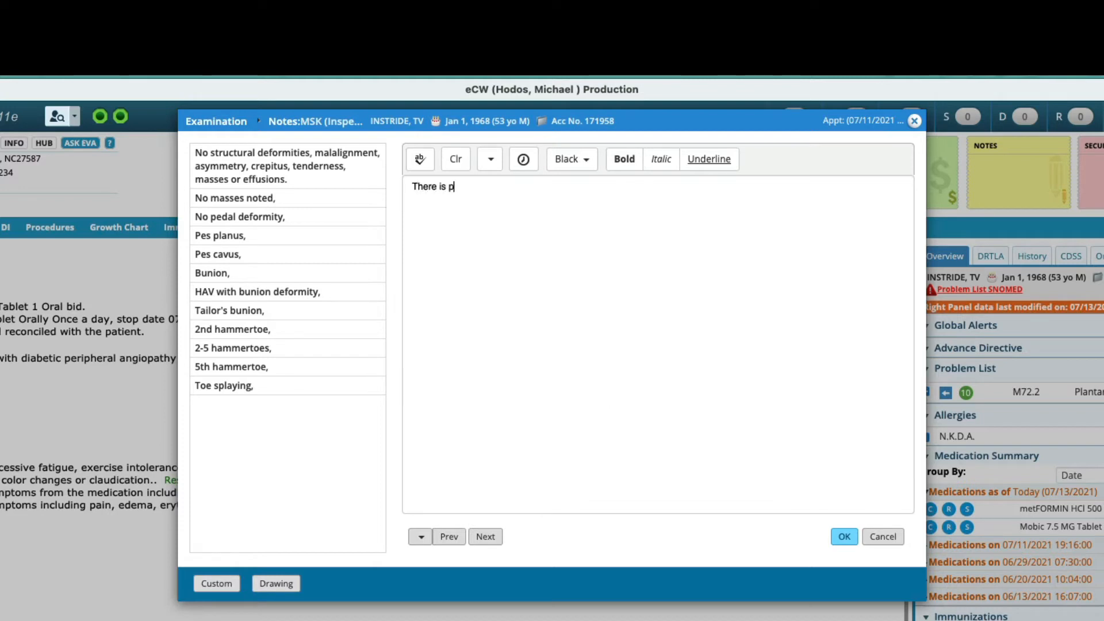
{"action": "type", "text": "ain about the plantar medial calcaneal tubercle"}
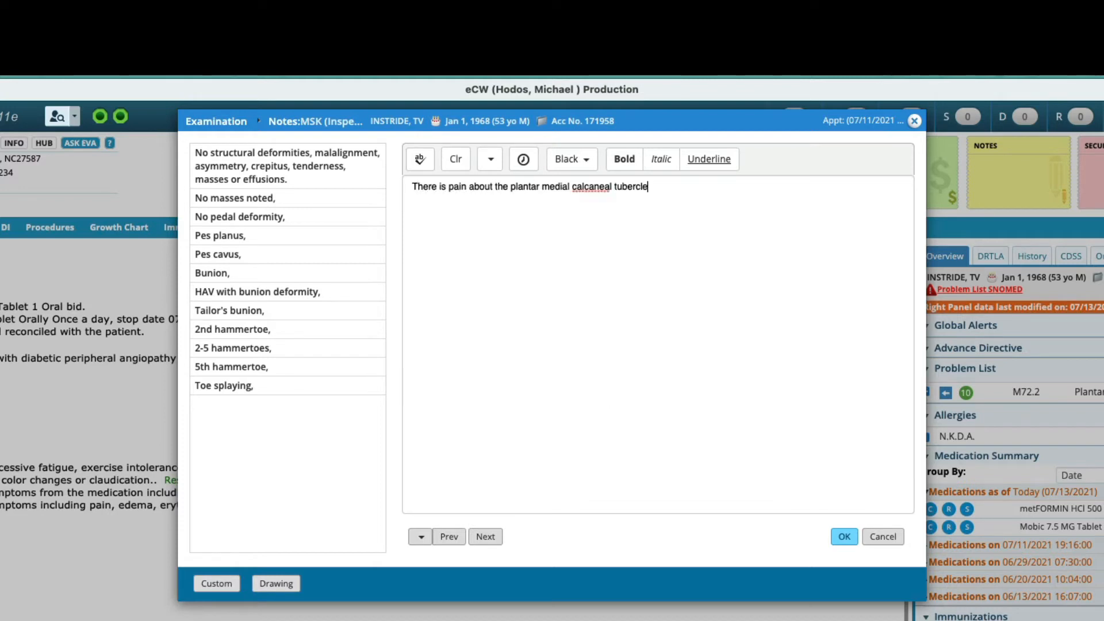
{"action": "type", "text": " of the left heel and "}
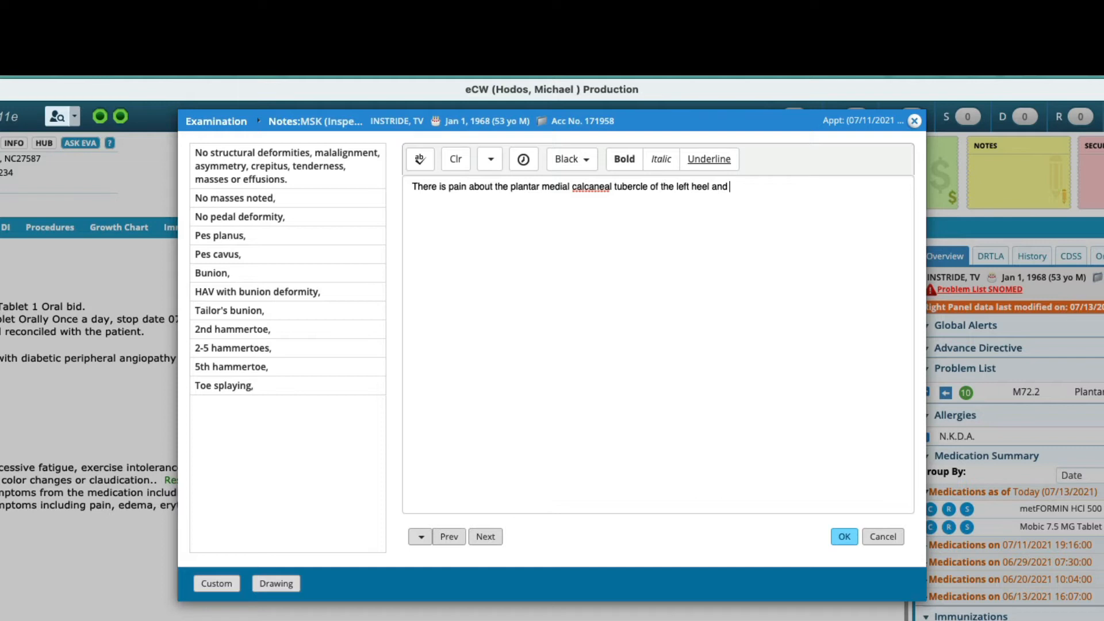
{"action": "type", "text": "overlying the /8ba."}
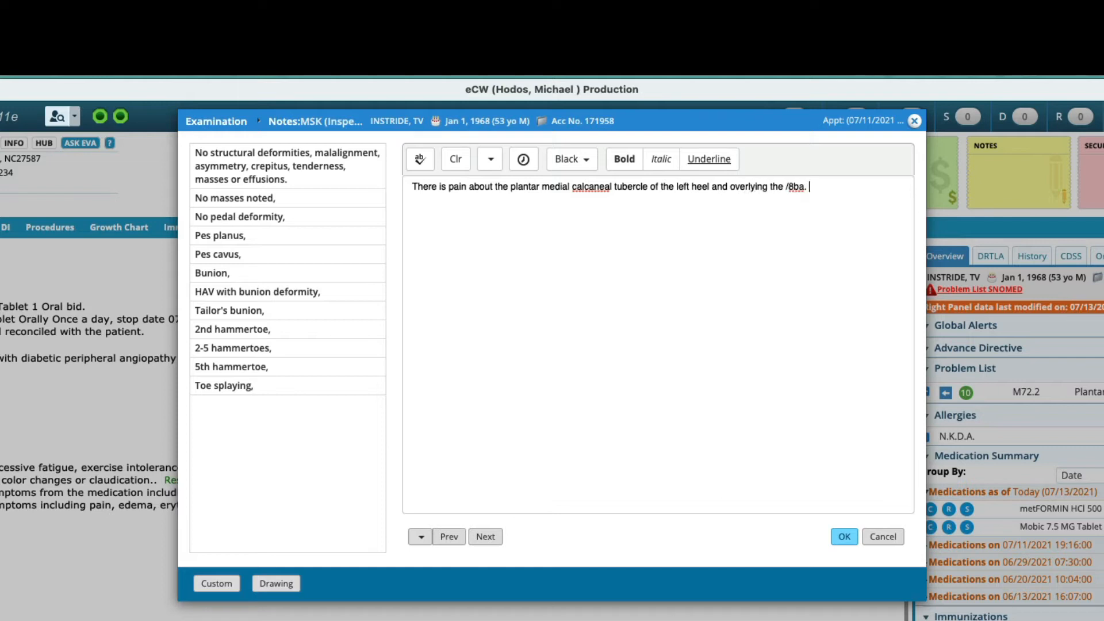
{"action": "key", "text": "BackSpace"}
{"action": "key", "text": "BackSpace"}
{"action": "key", "text": "BackSpace"}
{"action": "key", "text": "BackSpace"}
{"action": "key", "text": "BackSpace"}
{"action": "key", "text": "BackSpace"}
{"action": "type", "text": "infracalcaneal bursa"}
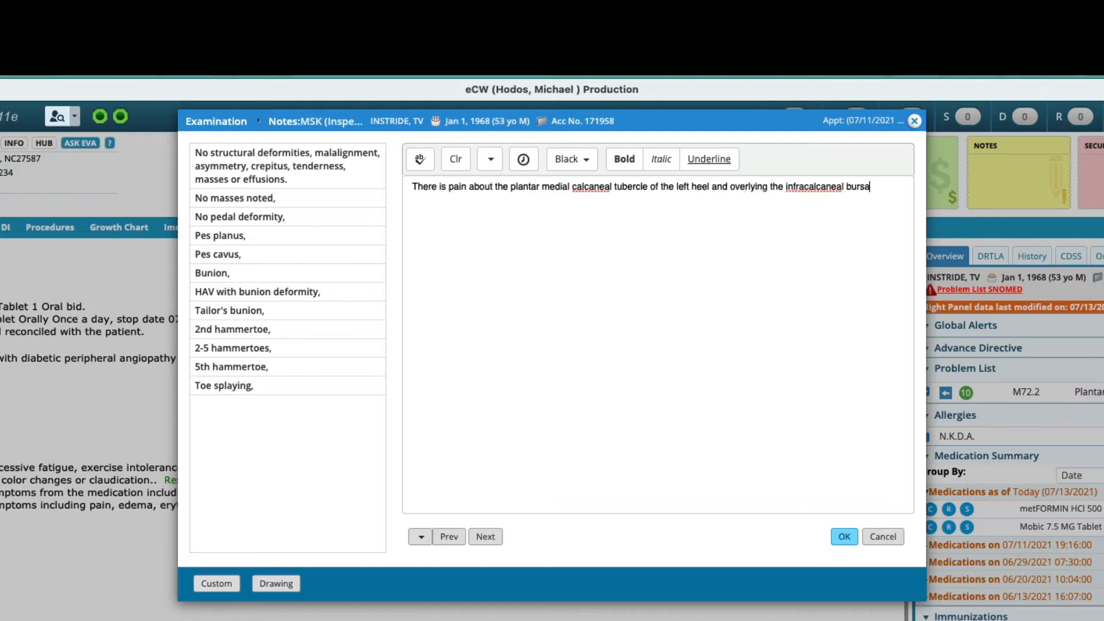
{"action": "type", "text": ". No pain wt8h "}
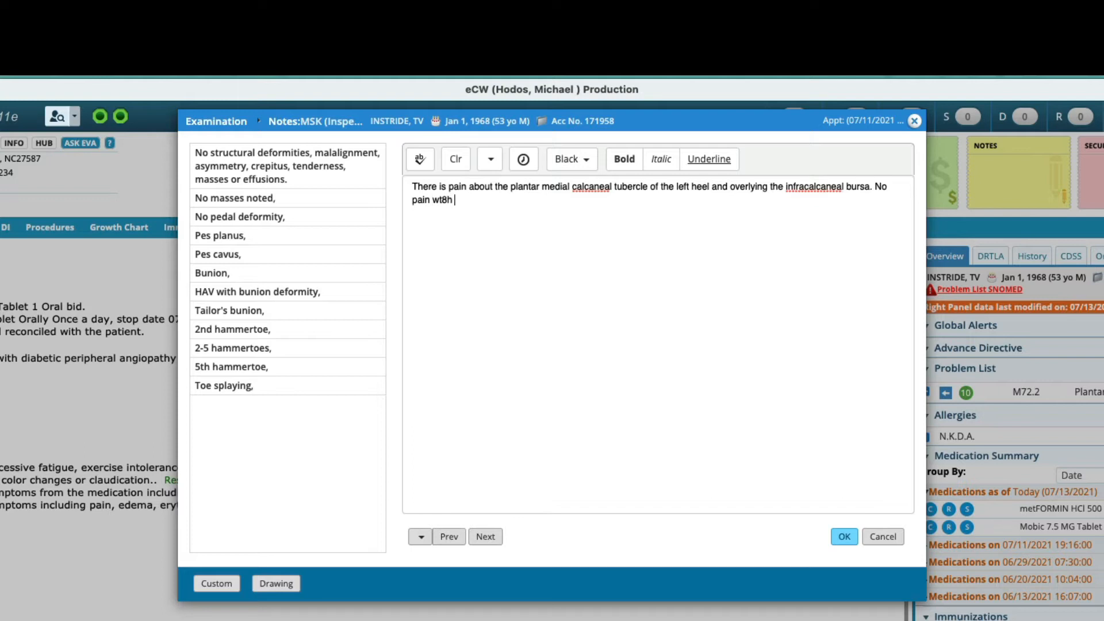
{"action": "type", "text": "lateral compression of the calcaneus"}
{"action": "double_click", "coordinate": [446, 199]}
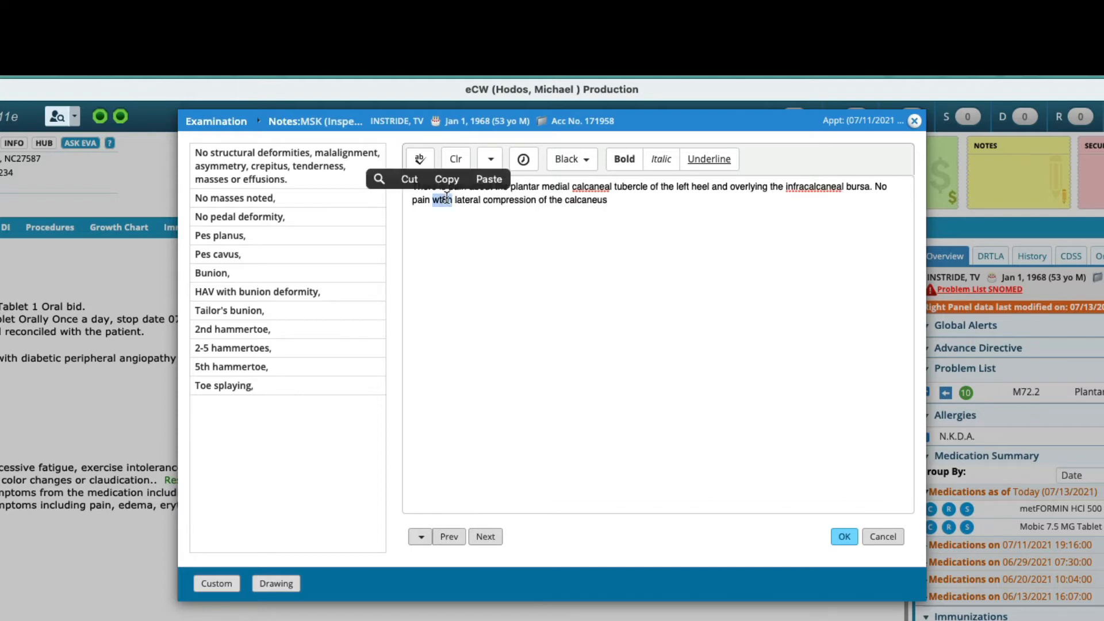
{"action": "type", "text": "with"}
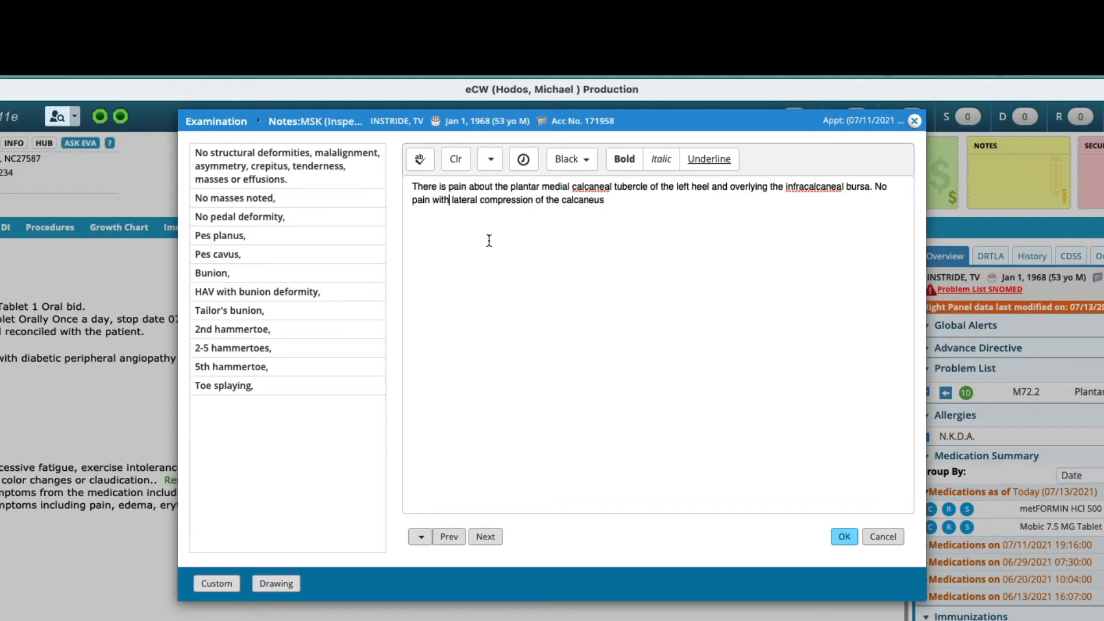
{"action": "left_click", "coordinate": [843, 535]}
Step: Write the MSK (ROM) note with the /nopain and /bl snippets plus "Equinus noted, bilaterally." and save it
{"action": "scroll", "coordinate": [486, 360], "scroll_direction": "down", "scroll_amount": 1}
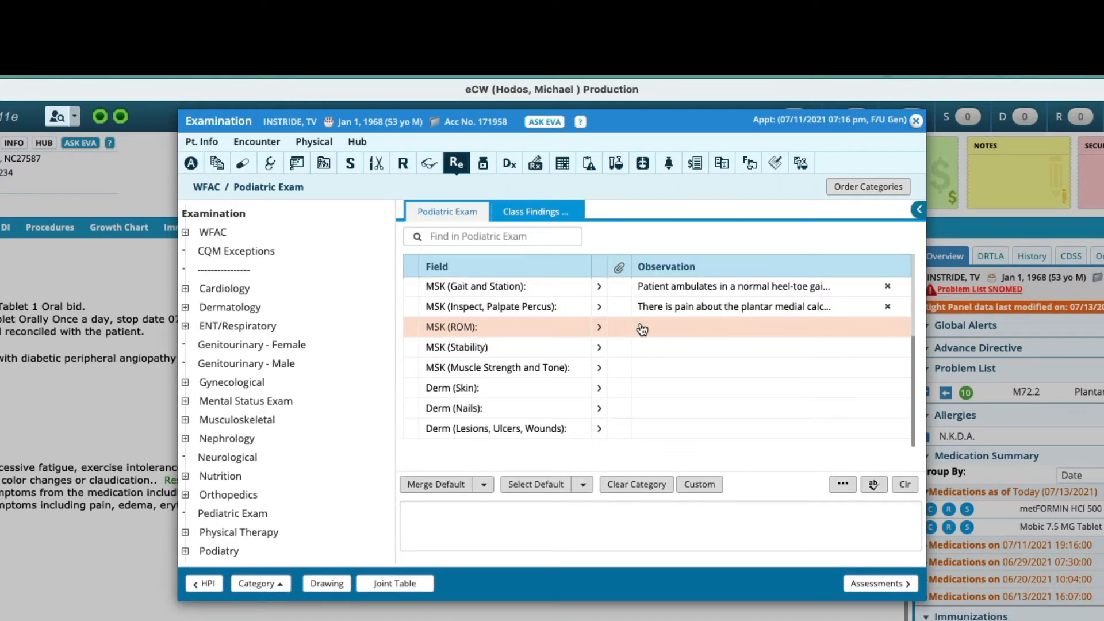
{"action": "left_click", "coordinate": [690, 326]}
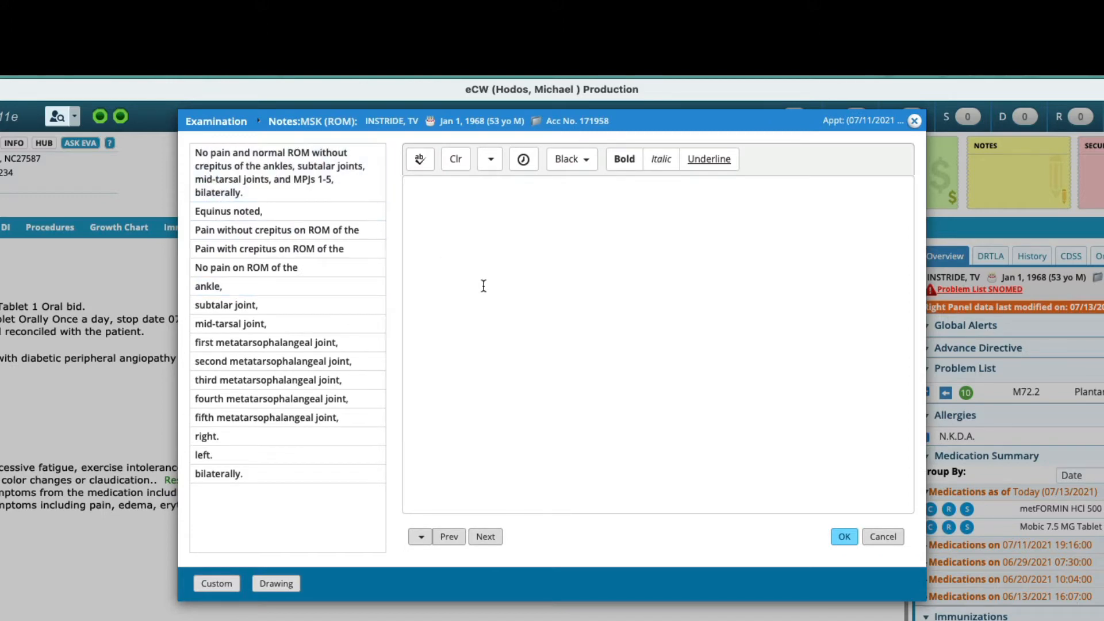
{"action": "type", "text": "/nopain /bl"}
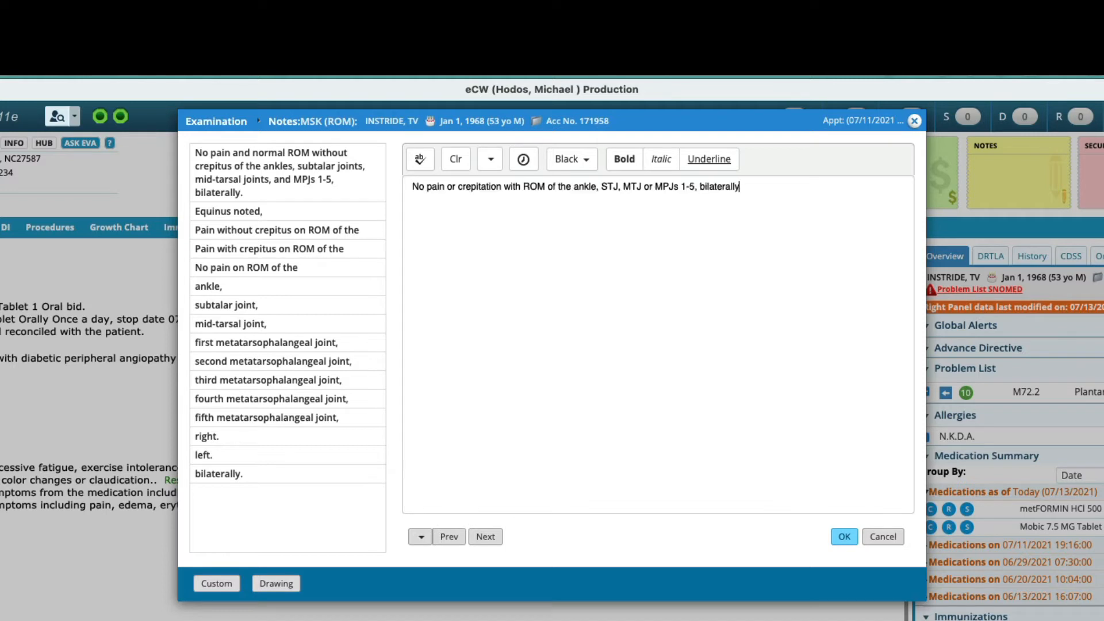
{"action": "left_click", "coordinate": [256, 216]}
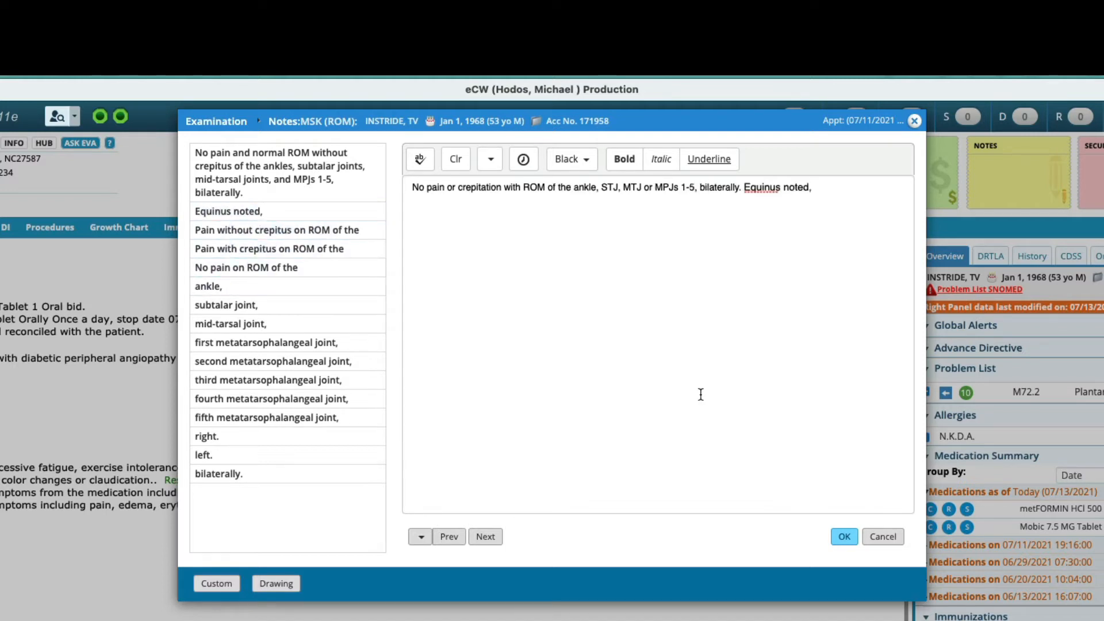
{"action": "type", "text": "/bl"}
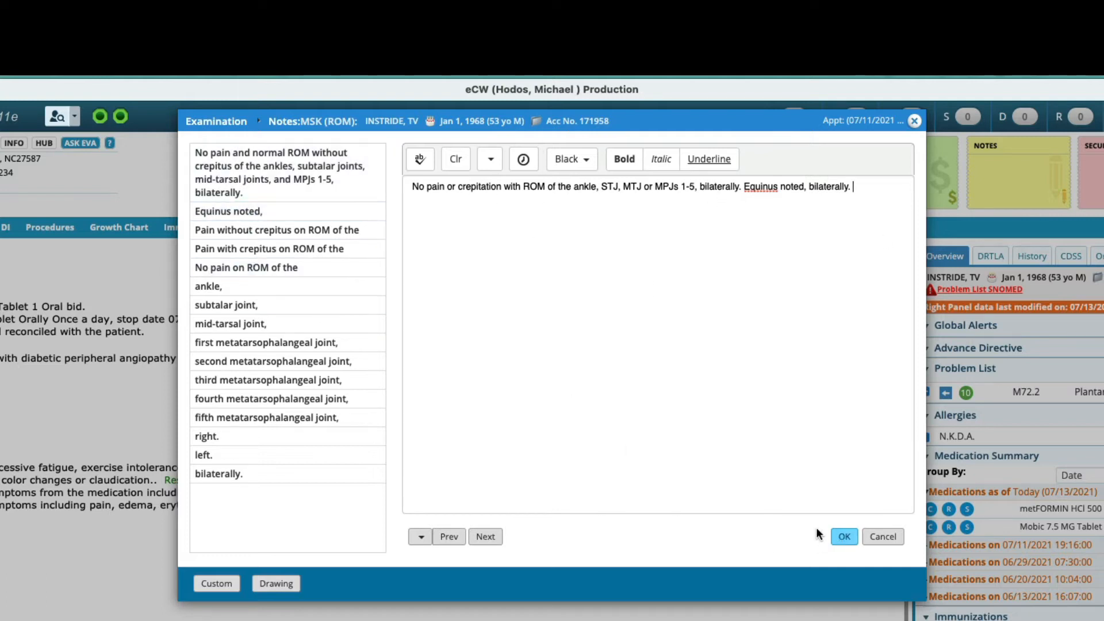
{"action": "left_click", "coordinate": [844, 536]}
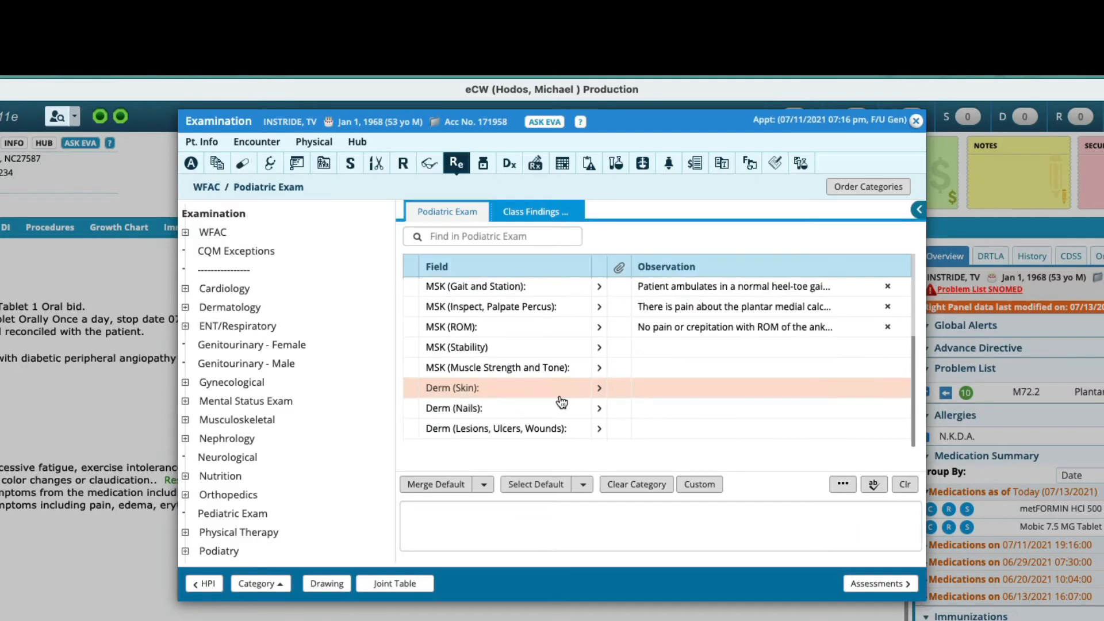
Step: Add default observations for MSK (Stability), MSK (Muscle Strength and Tone), Derm (Skin), Derm (Nails) and Derm (Lesions, Ulcers, Wounds), then close the Examination
{"action": "left_click", "coordinate": [599, 347]}
{"action": "left_click", "coordinate": [600, 368]}
{"action": "left_click", "coordinate": [599, 389]}
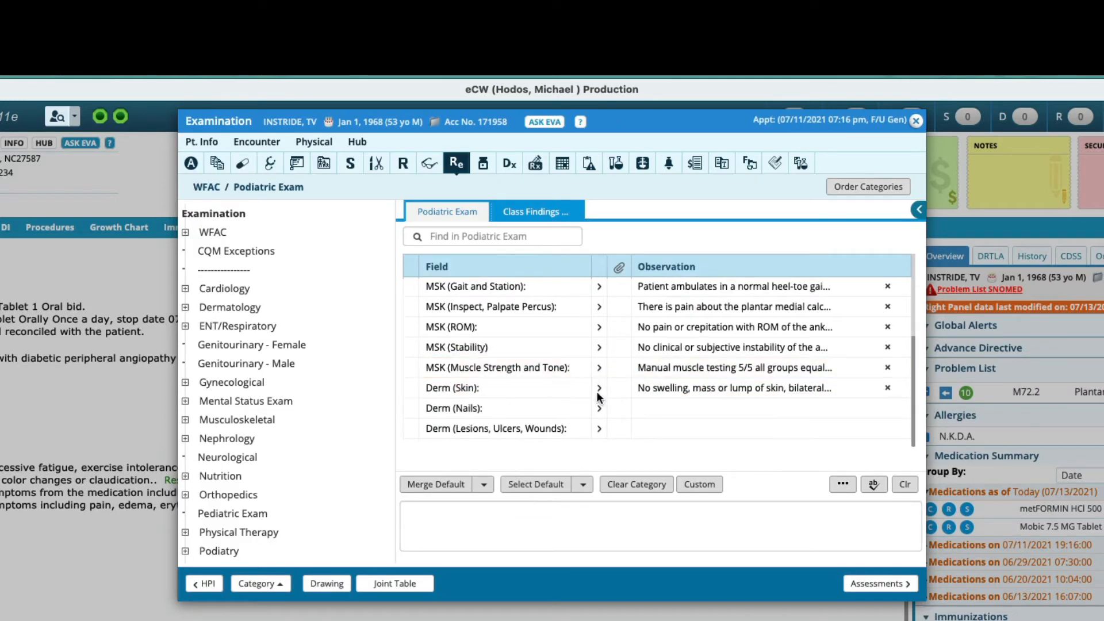
{"action": "left_click", "coordinate": [600, 408]}
{"action": "left_click", "coordinate": [599, 428]}
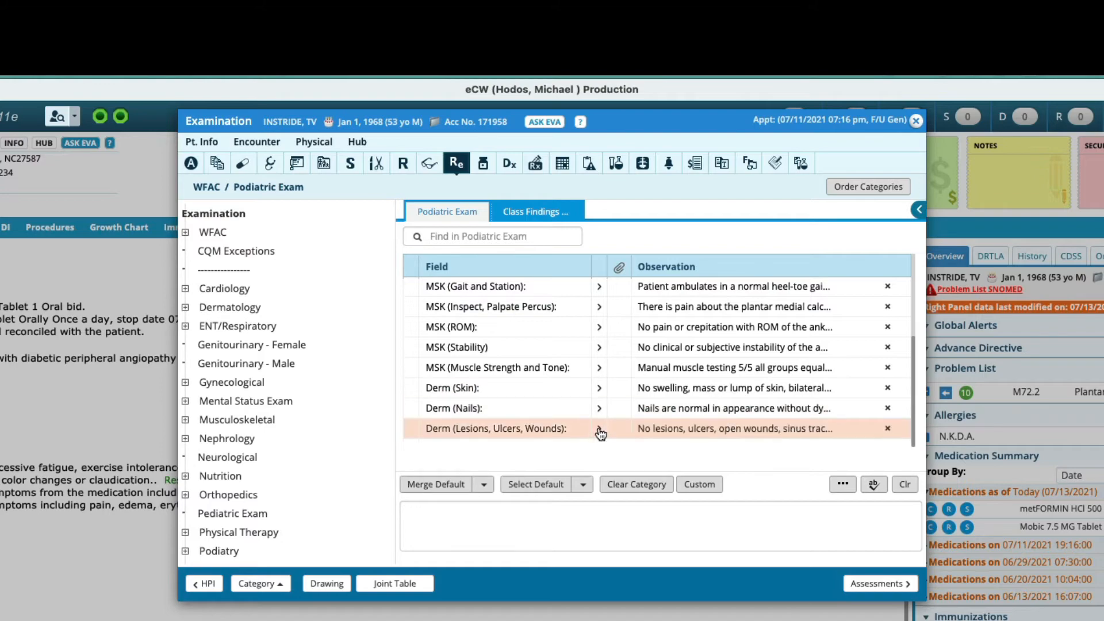
{"action": "left_click", "coordinate": [916, 120]}
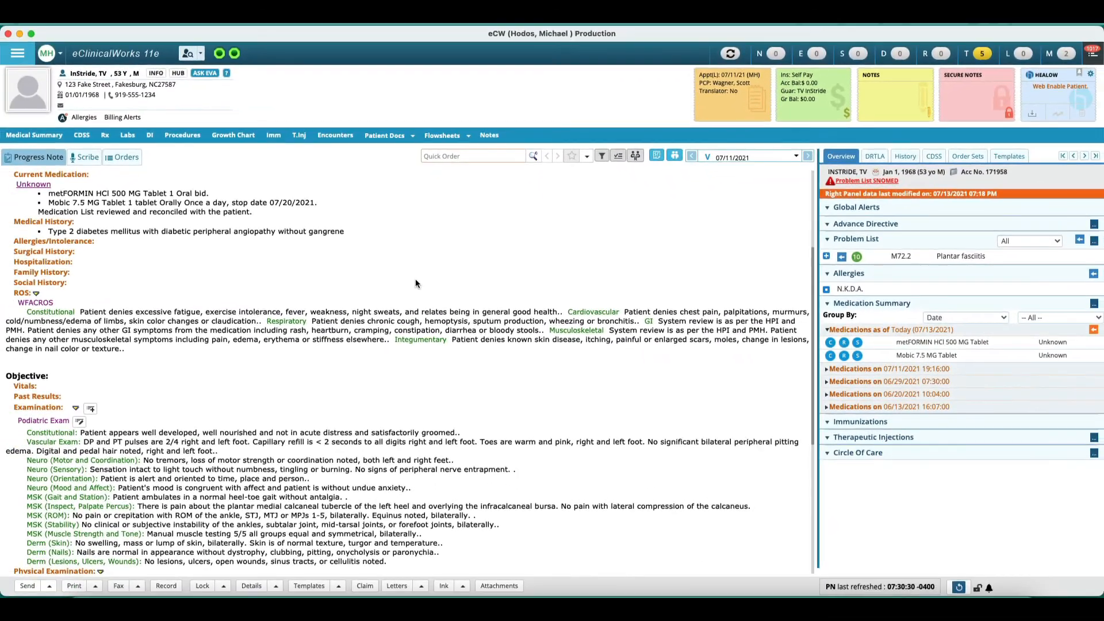
Step: Review the Examination findings in the progress note, including the MSK (Inspect, Palpate Percus) note
{"action": "scroll", "coordinate": [364, 425], "scroll_direction": "down", "scroll_amount": 3}
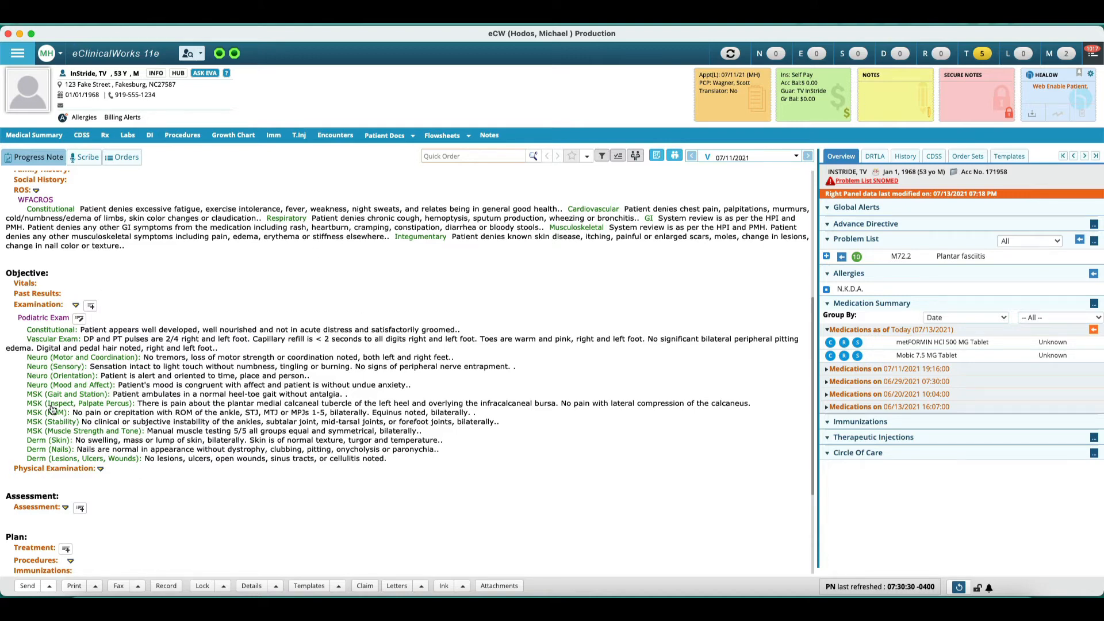
{"action": "left_click", "coordinate": [51, 405]}
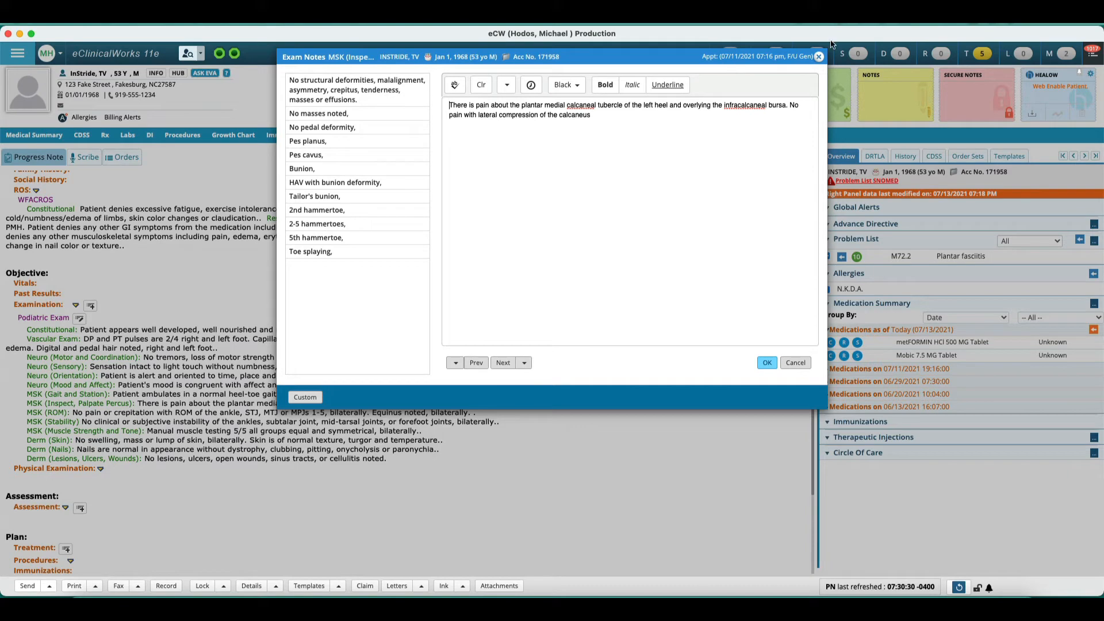
{"action": "left_click", "coordinate": [821, 57]}
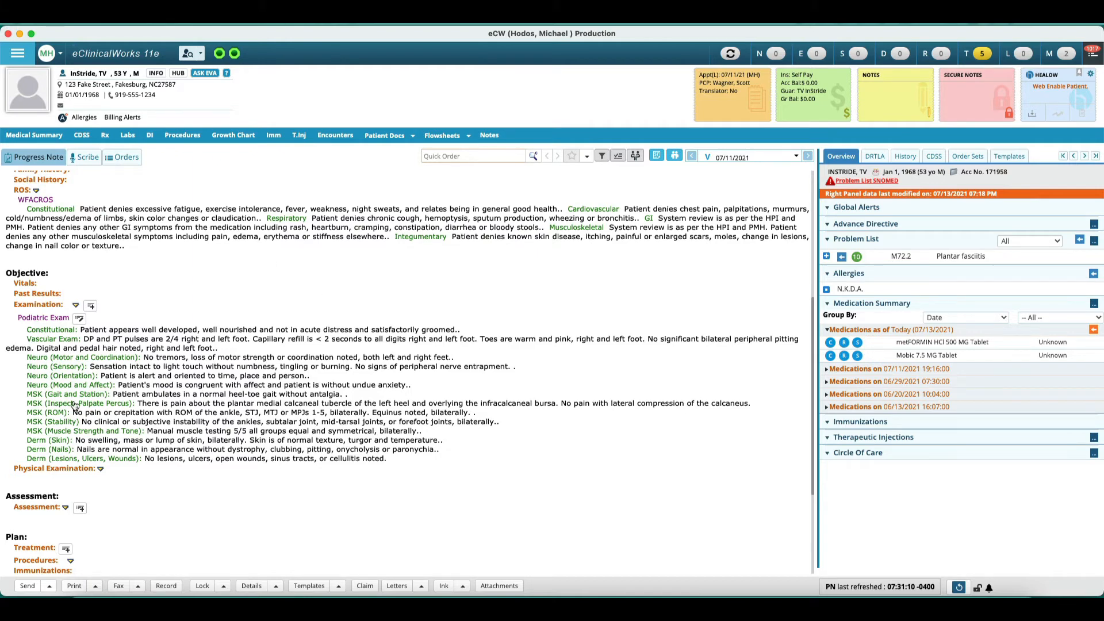
{"action": "scroll", "coordinate": [75, 405], "scroll_direction": "down", "scroll_amount": 3}
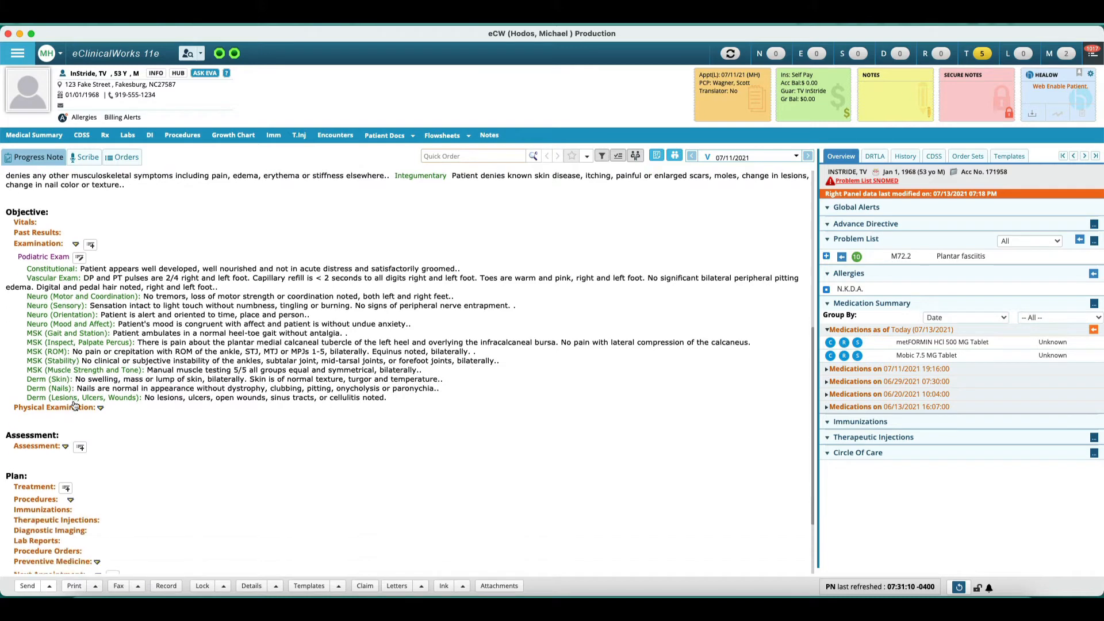
{"action": "scroll", "coordinate": [448, 463], "scroll_direction": "down", "scroll_amount": 2}
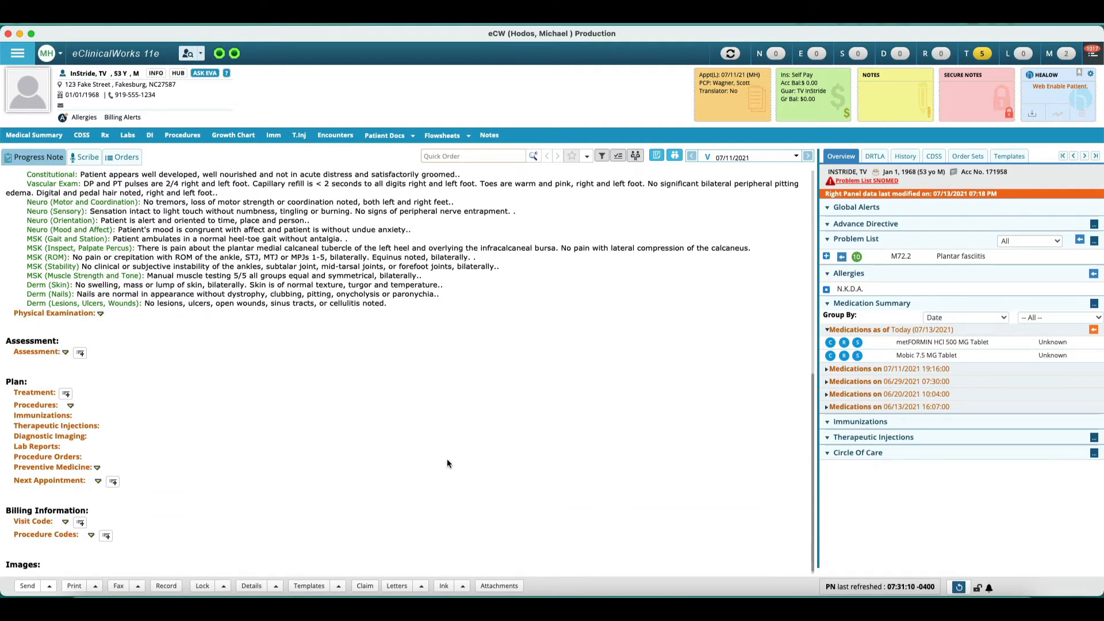
{"action": "scroll", "coordinate": [448, 464], "scroll_direction": "up", "scroll_amount": 3}
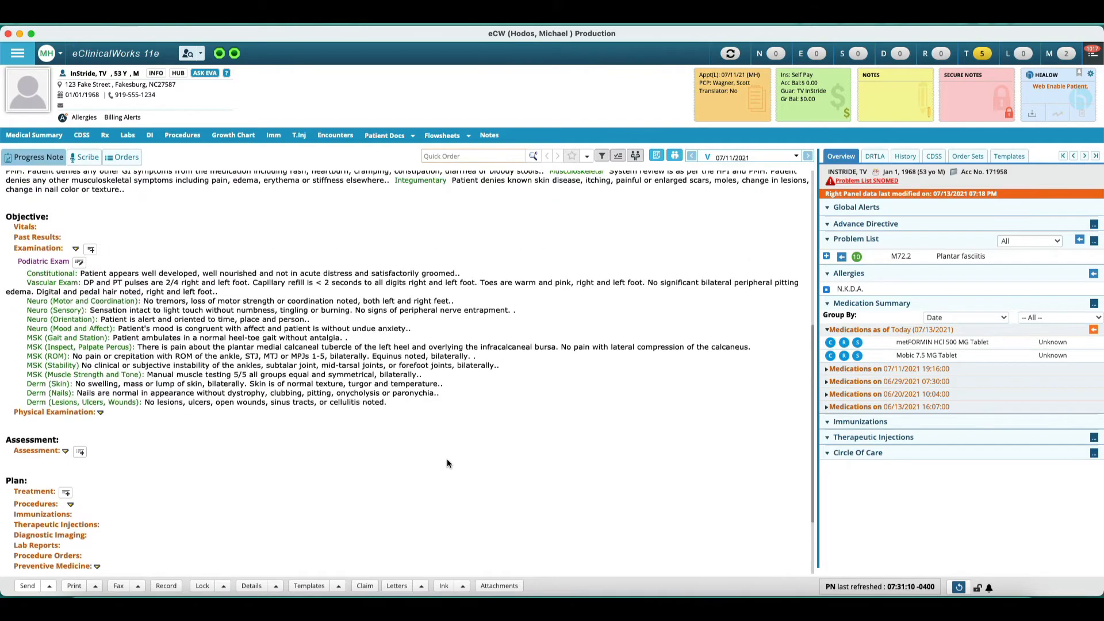
{"action": "scroll", "coordinate": [448, 464], "scroll_direction": "down", "scroll_amount": 4}
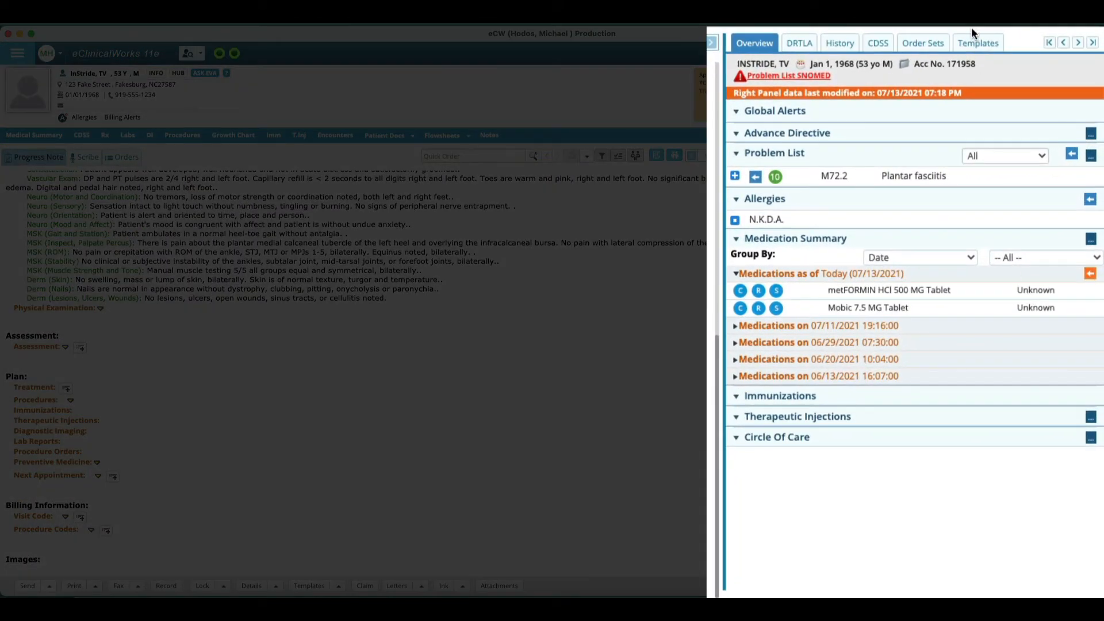
Step: Open the Templates panel and browse the list of favorite templates
{"action": "left_click", "coordinate": [977, 45]}
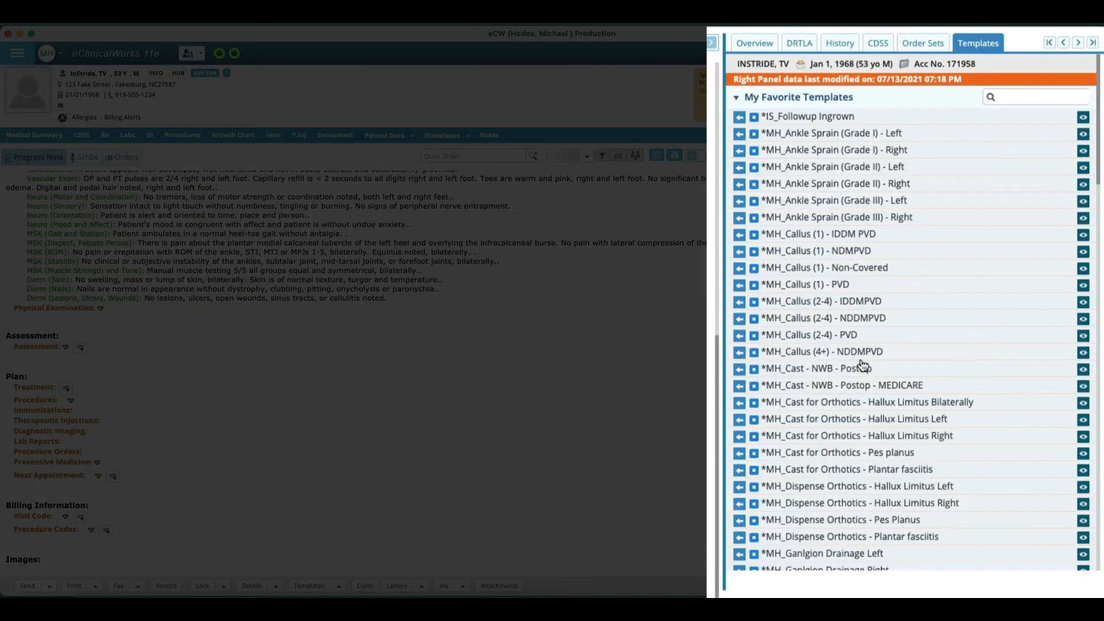
{"action": "scroll", "coordinate": [862, 364], "scroll_direction": "down", "scroll_amount": 10}
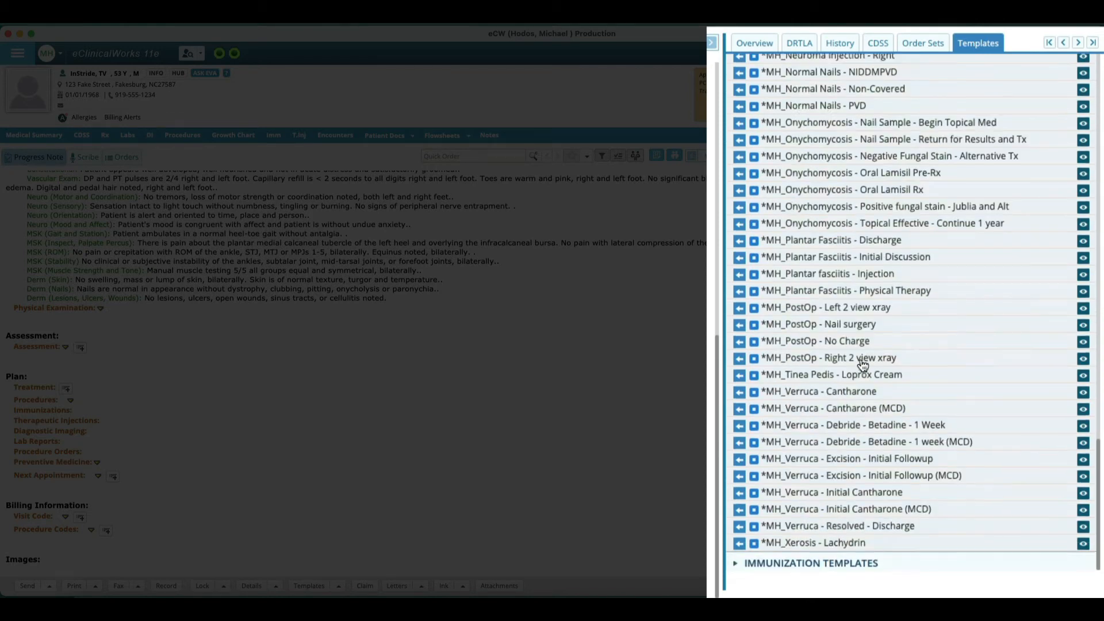
{"action": "scroll", "coordinate": [862, 364], "scroll_direction": "up", "scroll_amount": 2}
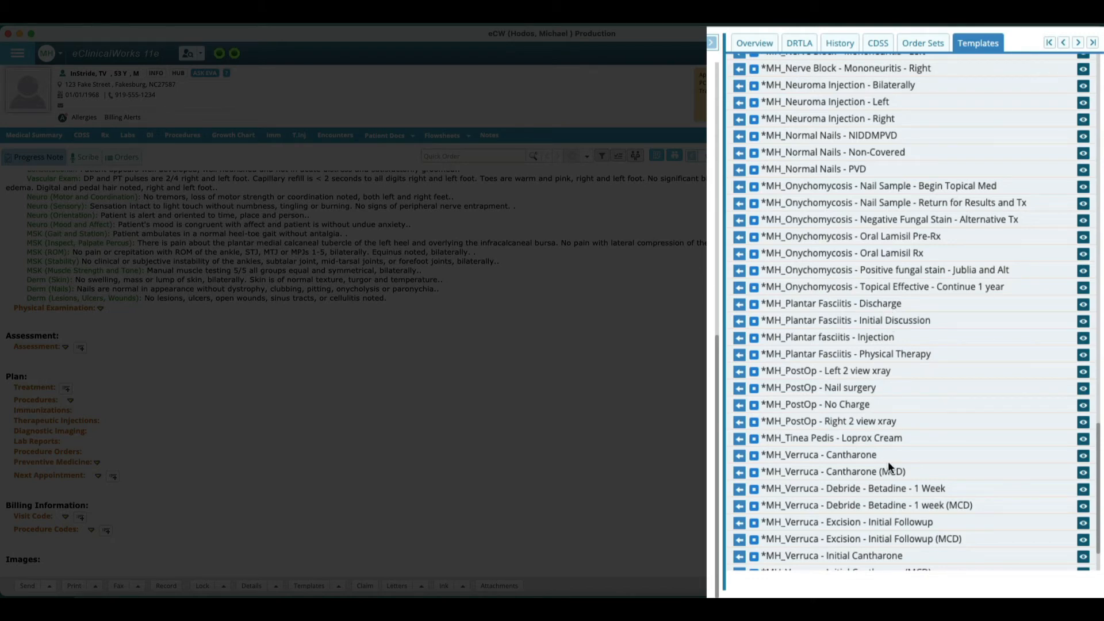
Step: Preview the *MH_Plantar Fasciitis - Initial Discussion template's content
{"action": "scroll", "coordinate": [888, 461], "scroll_direction": "down", "scroll_amount": 3}
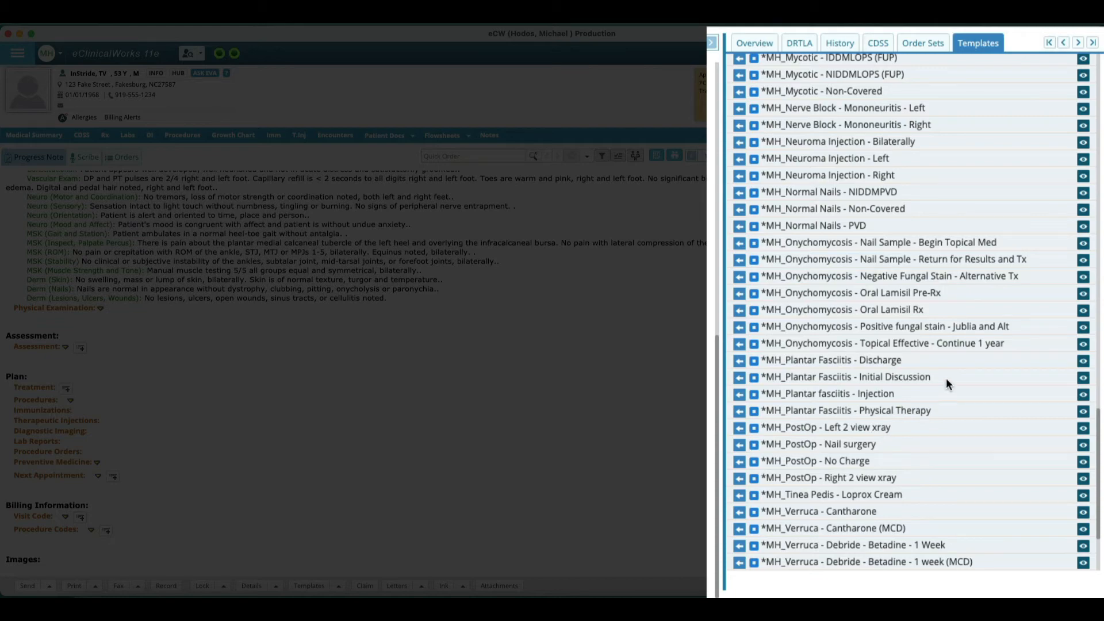
{"action": "left_click", "coordinate": [1083, 381]}
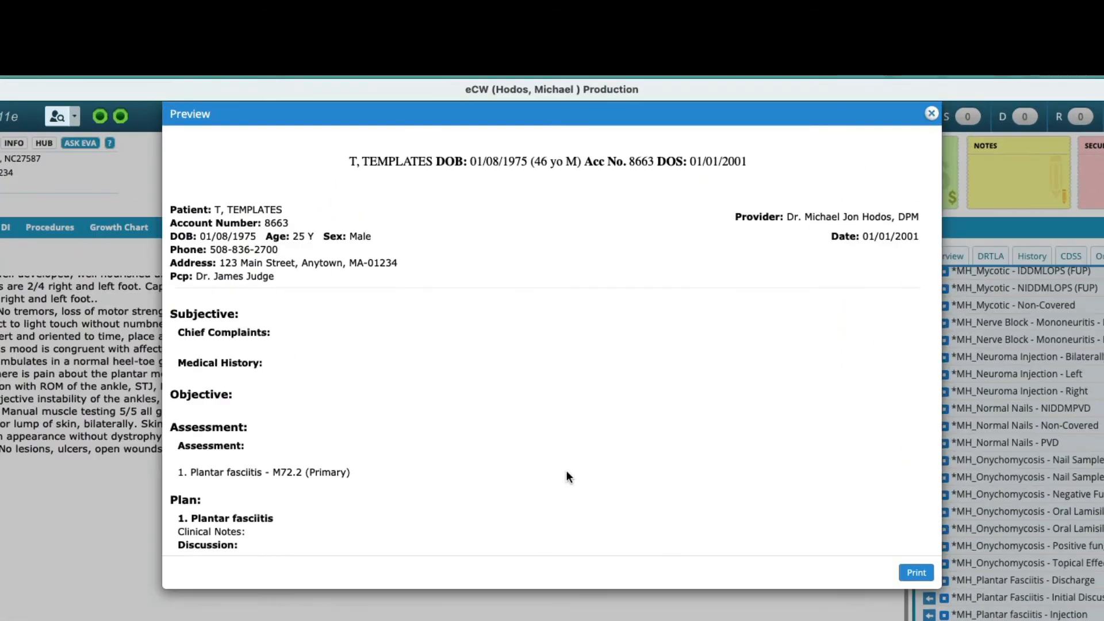
{"action": "scroll", "coordinate": [567, 473], "scroll_direction": "down", "scroll_amount": 3}
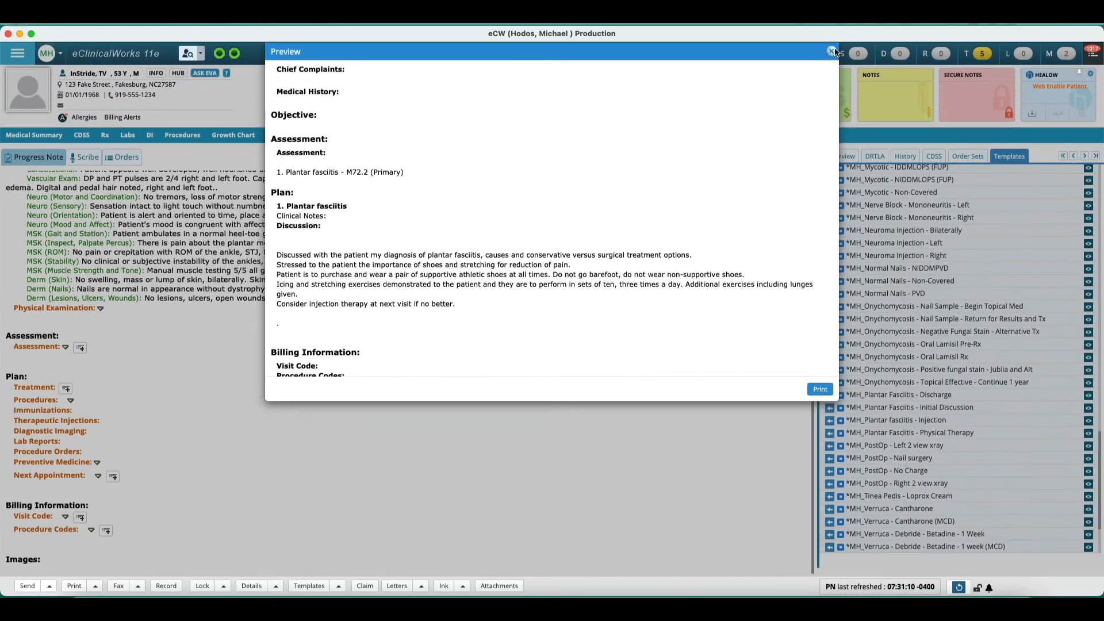
{"action": "left_click", "coordinate": [932, 113]}
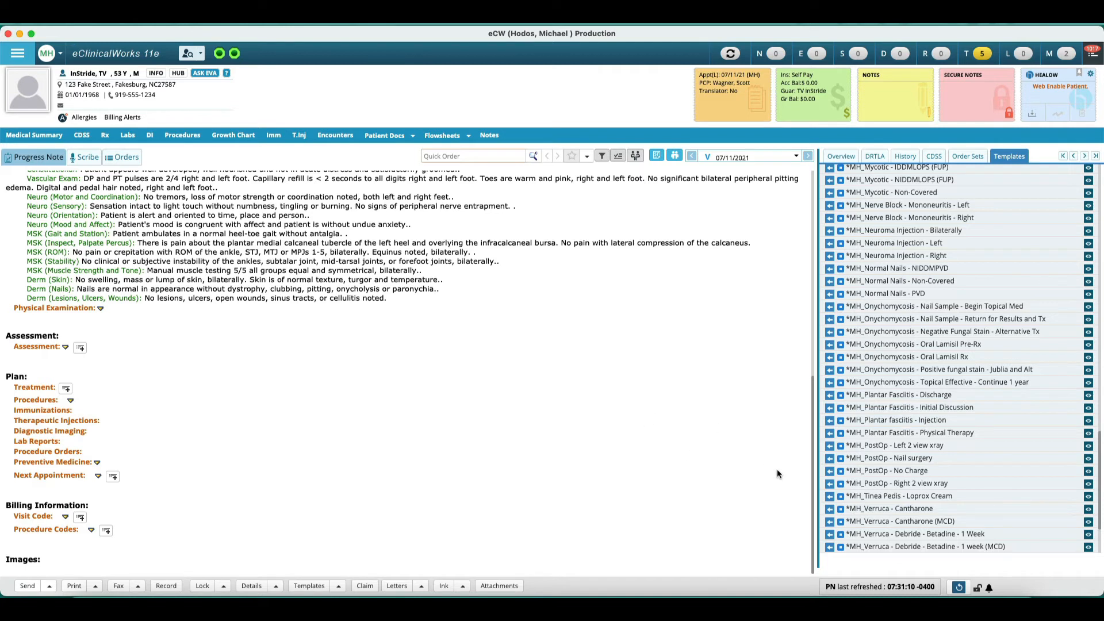
Step: Apply the *MH_Plantar Fasciitis - Initial Discussion and *MH_Plantar fasciitis - Injection templates to the progress note
{"action": "left_click", "coordinate": [829, 409]}
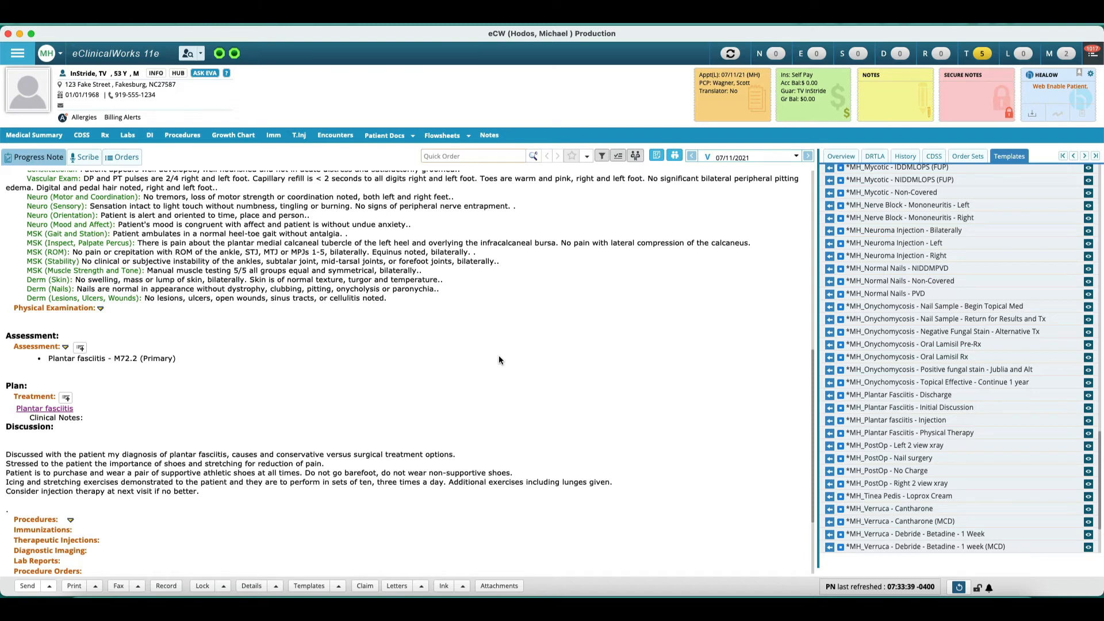
{"action": "scroll", "coordinate": [863, 379], "scroll_direction": "down", "scroll_amount": 5}
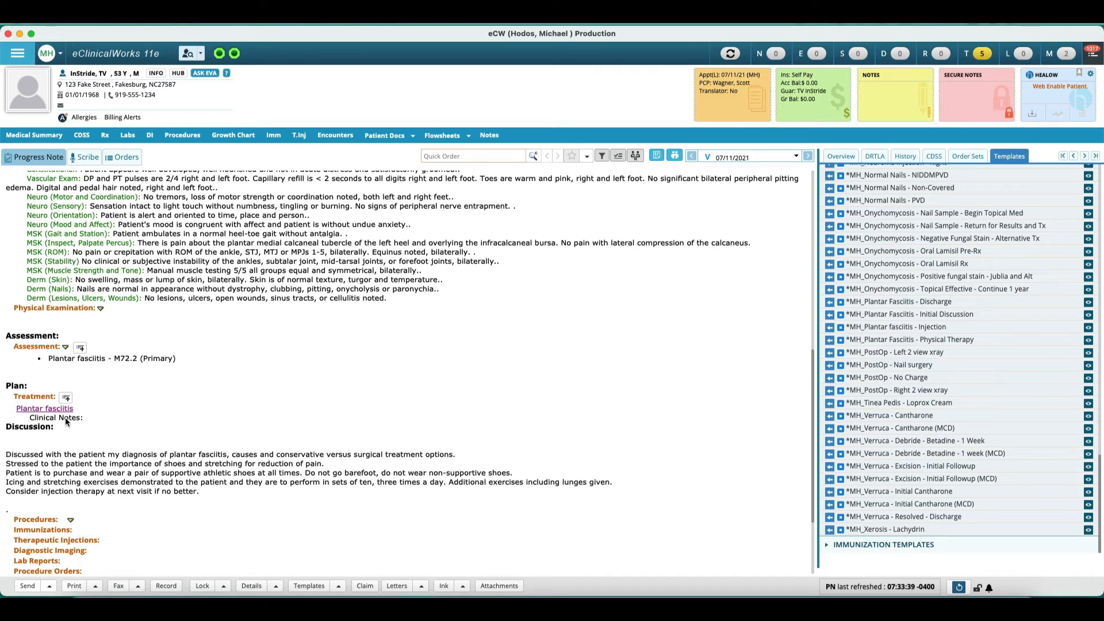
{"action": "scroll", "coordinate": [226, 405], "scroll_direction": "down", "scroll_amount": 3}
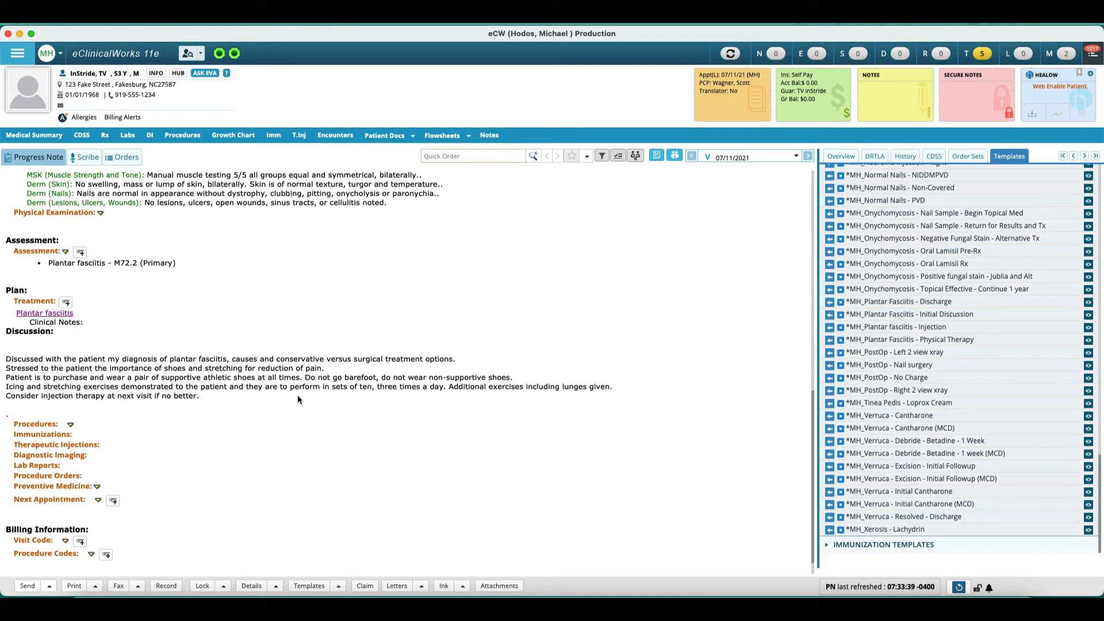
{"action": "left_click", "coordinate": [830, 328]}
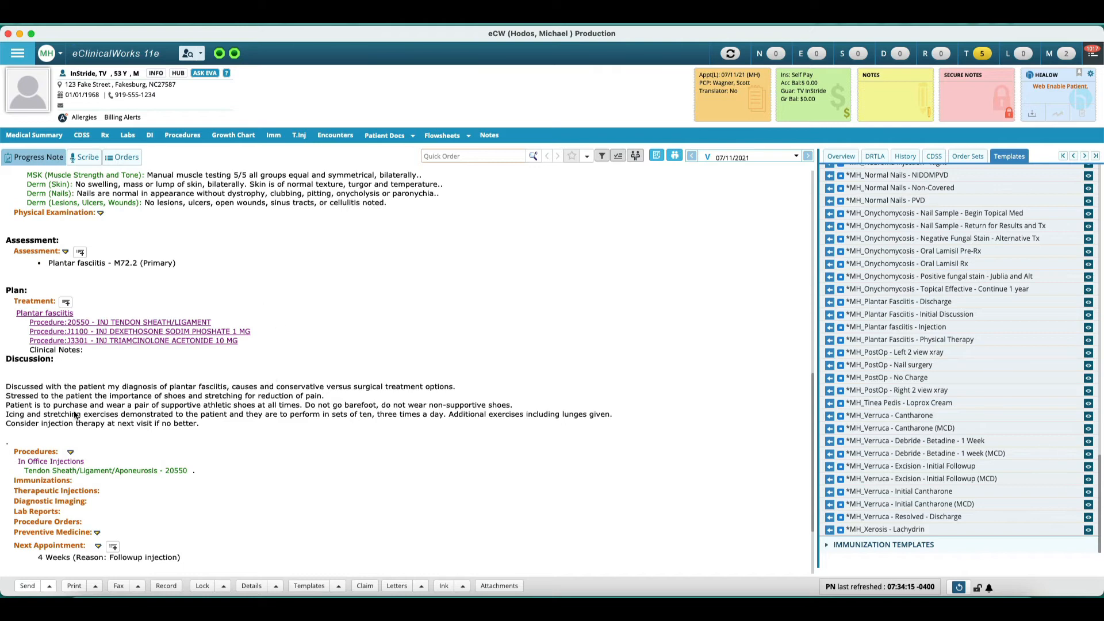
Step: In the plantar fasciitis treatment notes, replace the injection-therapy line with the /php injection discussion snippet and save
{"action": "left_click", "coordinate": [31, 306]}
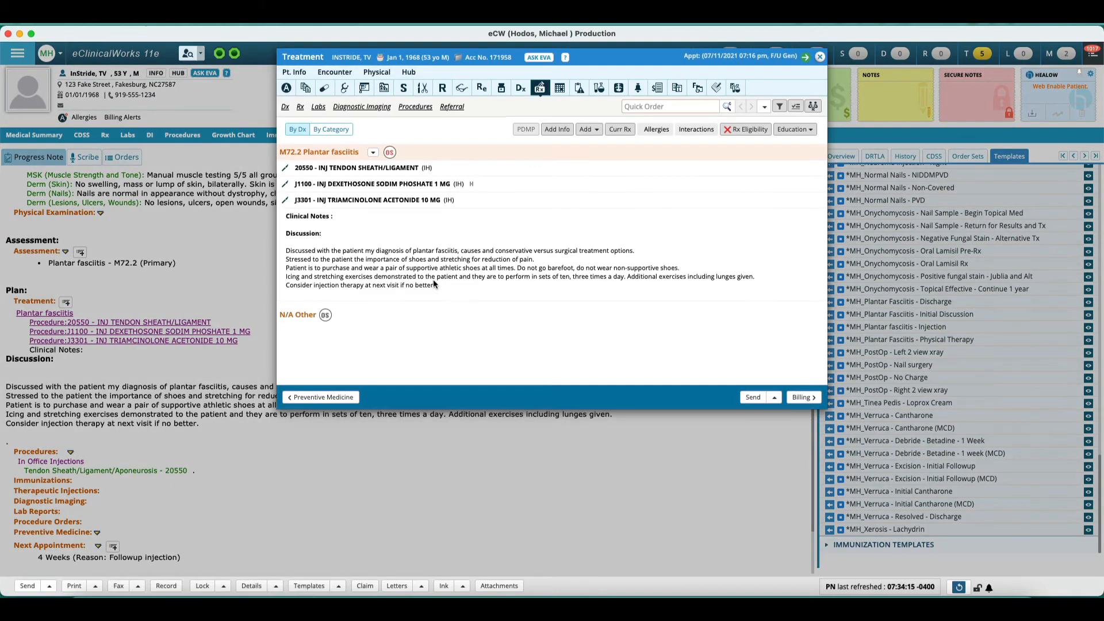
{"action": "left_click", "coordinate": [433, 282]}
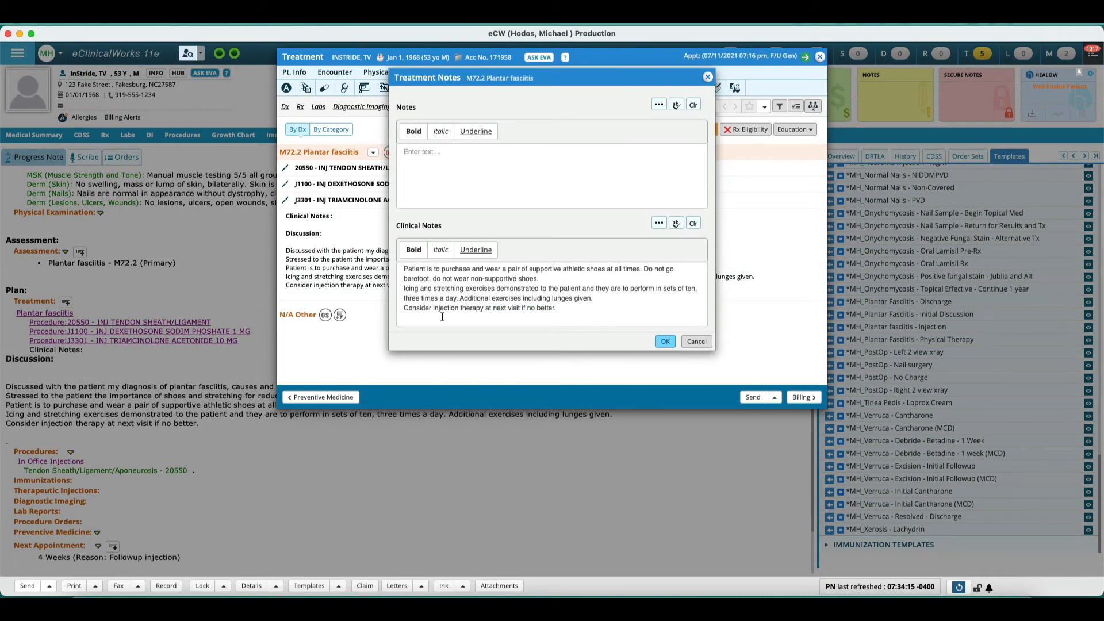
{"action": "triple_click", "coordinate": [399, 310]}
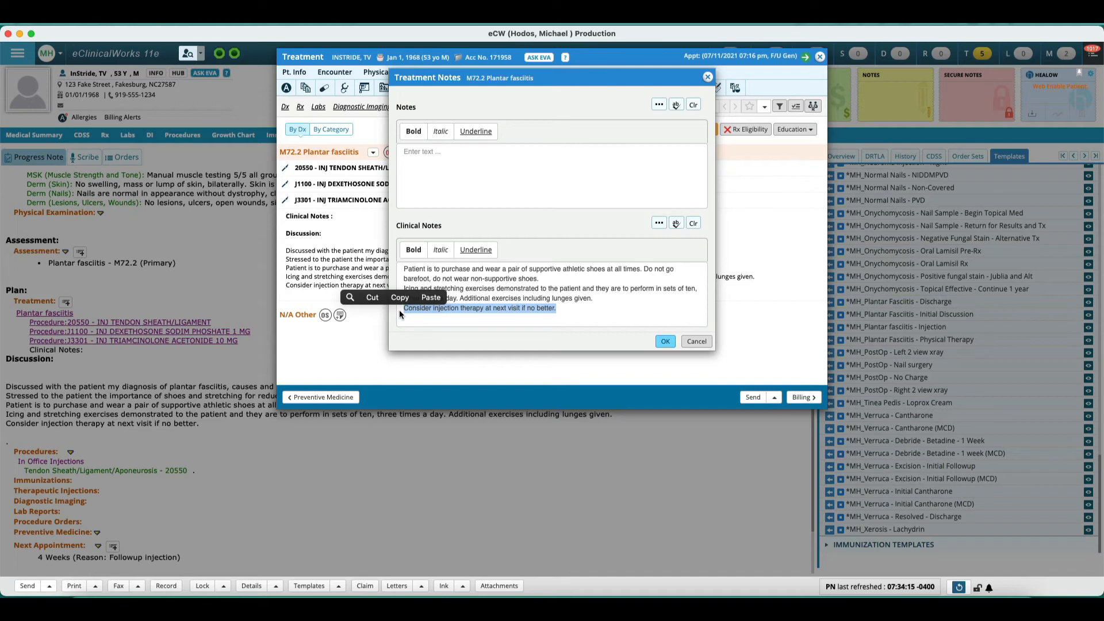
{"action": "key", "text": "BackSpace"}
{"action": "type", "text": "/"}
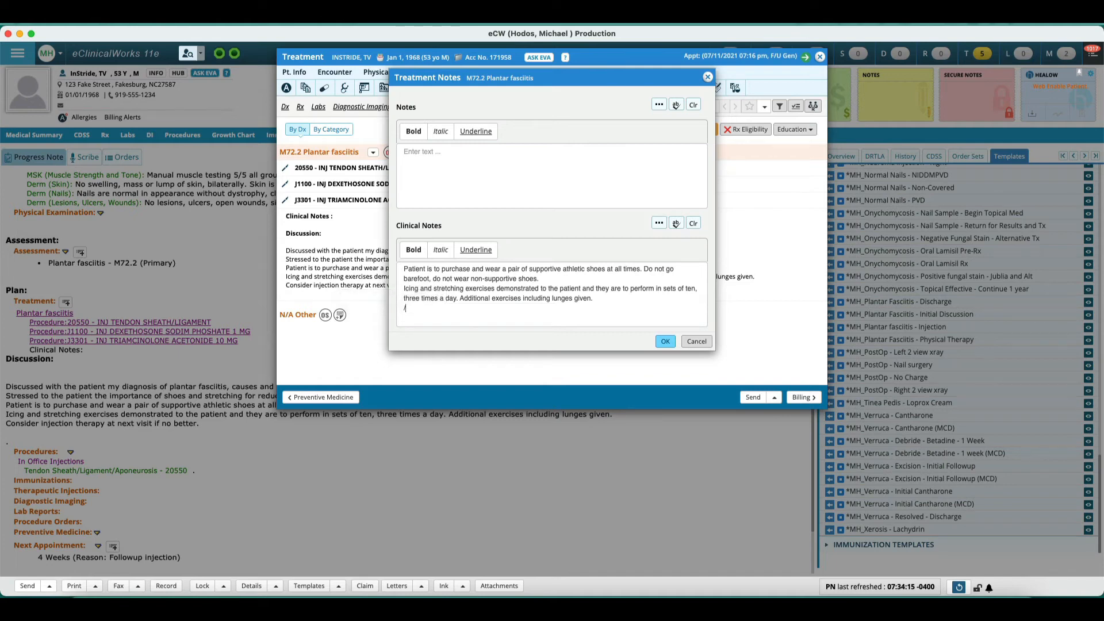
{"action": "type", "text": "php"}
{"action": "key", "text": "Tab"}
{"action": "key", "text": "Tab"}
{"action": "key", "text": "Tab"}
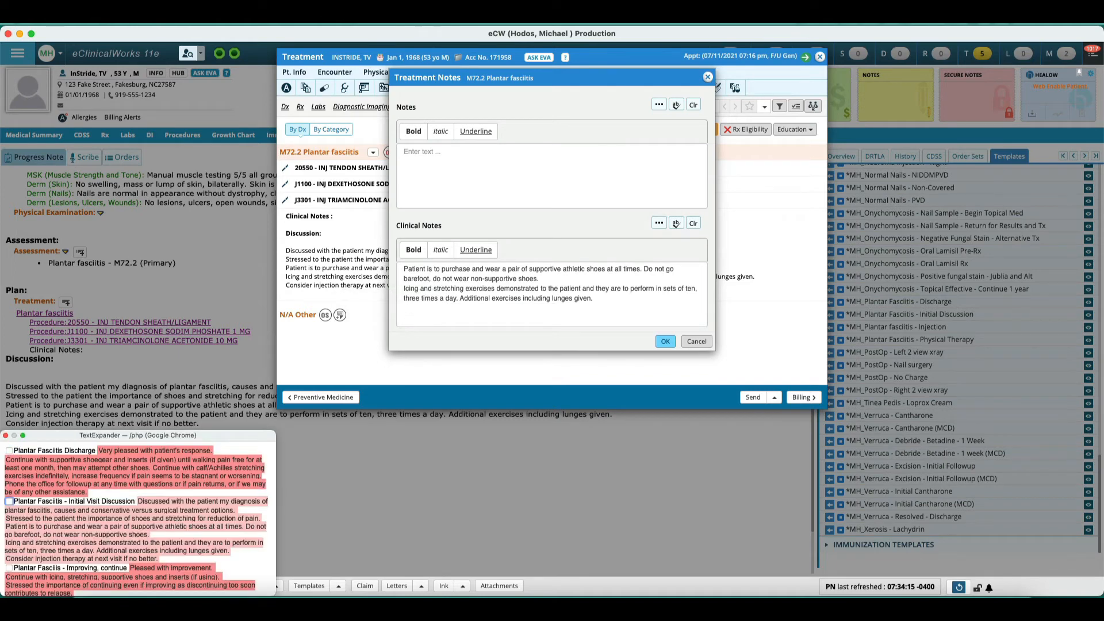
{"action": "key", "text": "space"}
{"action": "key", "text": "Return"}
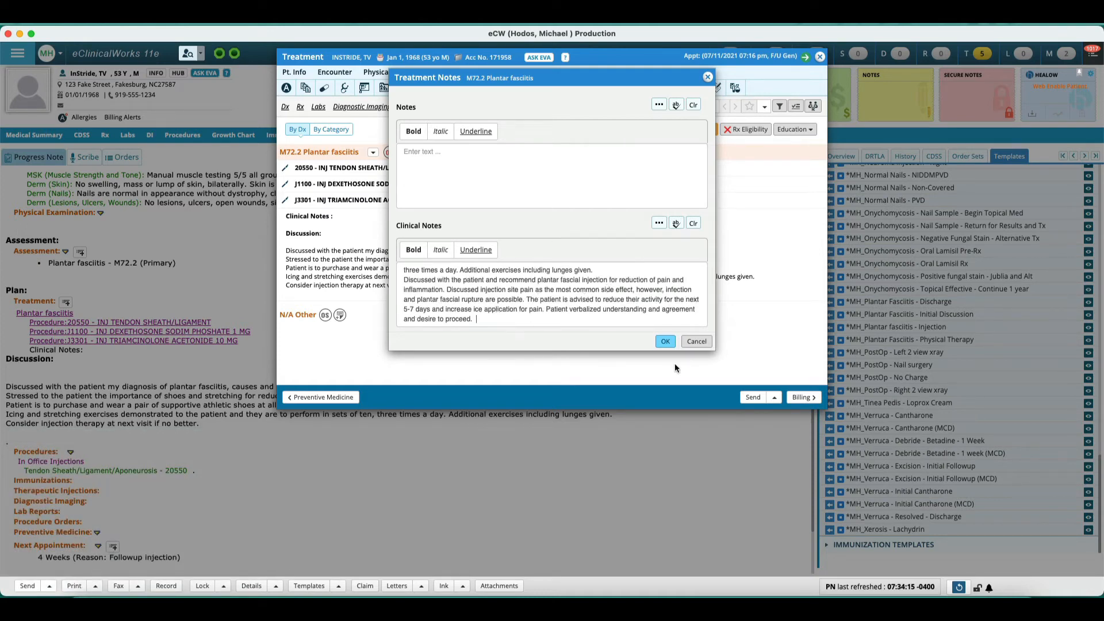
{"action": "left_click", "coordinate": [664, 342]}
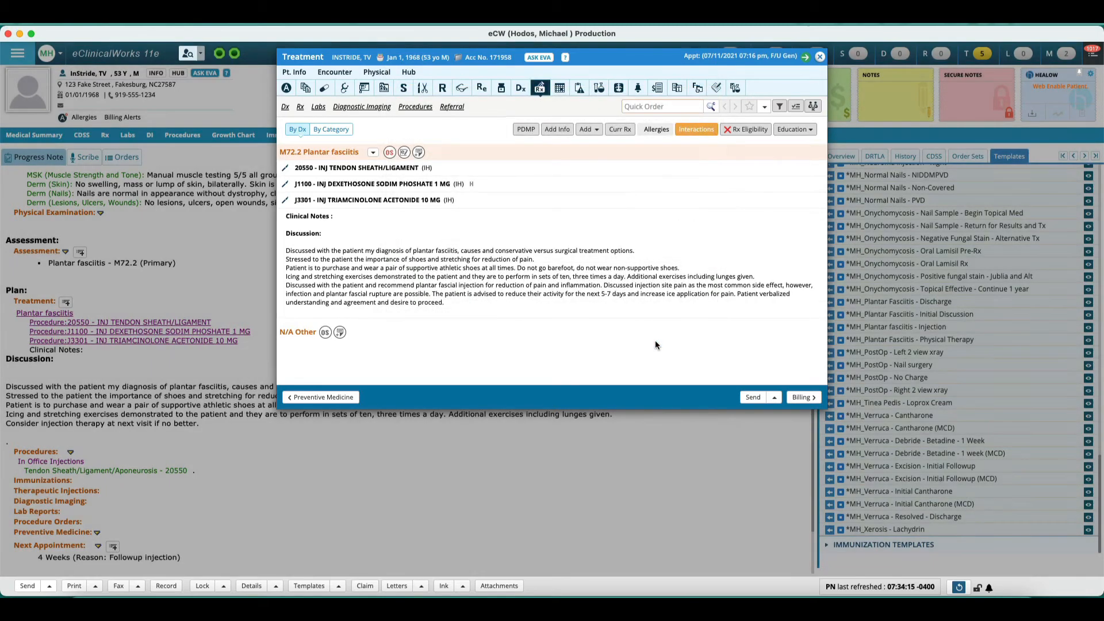
{"action": "left_click", "coordinate": [821, 59]}
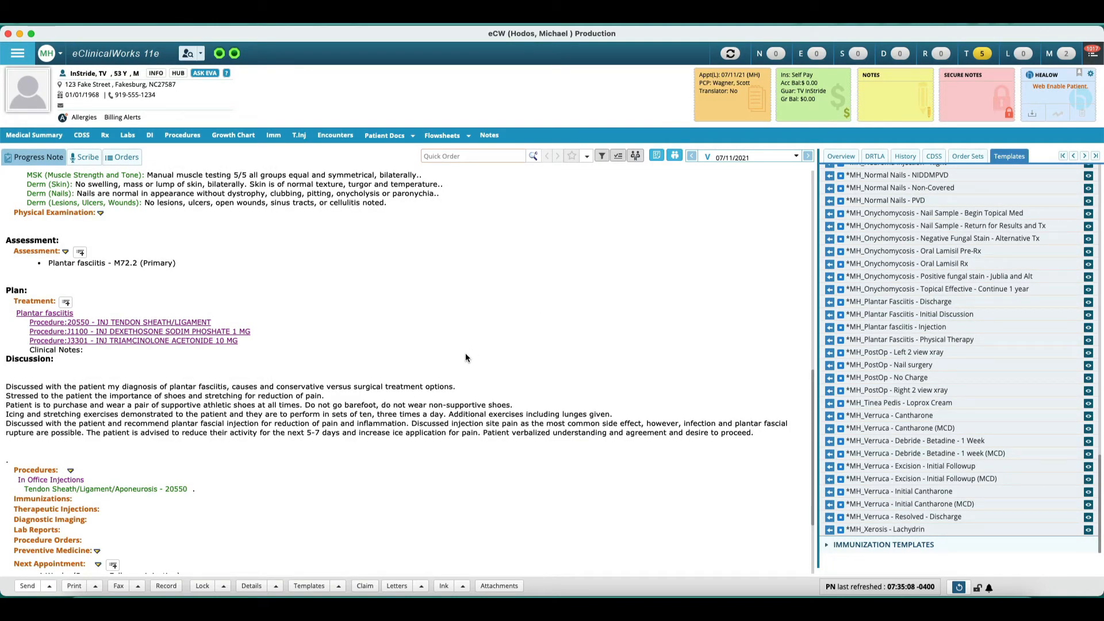
Step: Preview the *MH_Mycotic (<6) + Non-Dys + Callus (2-4) - NDDMPVD template's content
{"action": "scroll", "coordinate": [943, 476], "scroll_direction": "up", "scroll_amount": 10}
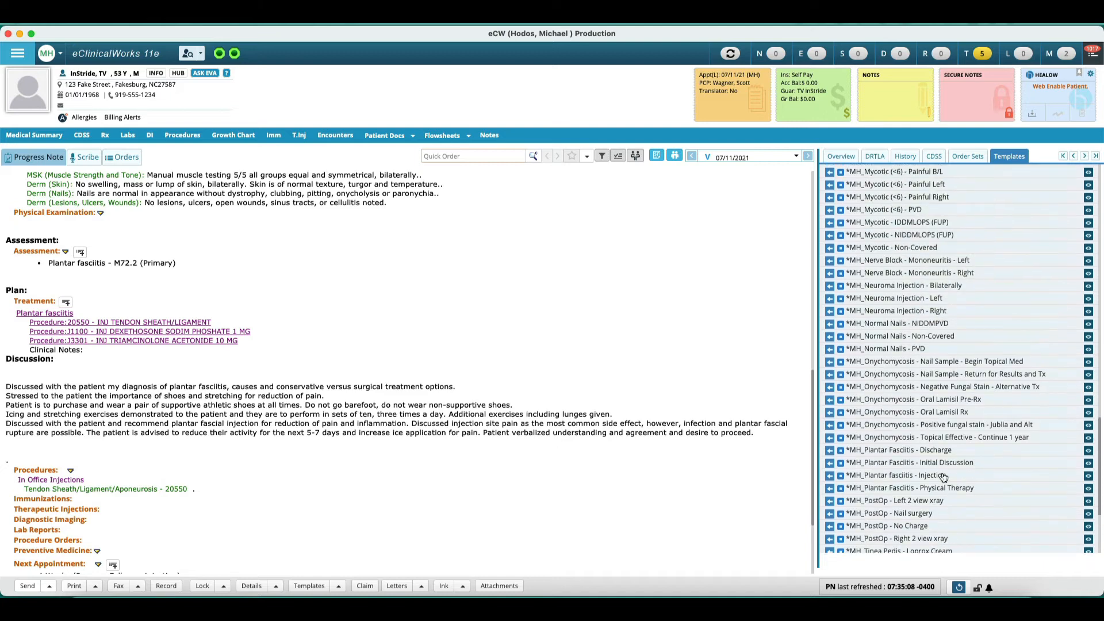
{"action": "scroll", "coordinate": [943, 476], "scroll_direction": "up", "scroll_amount": 2}
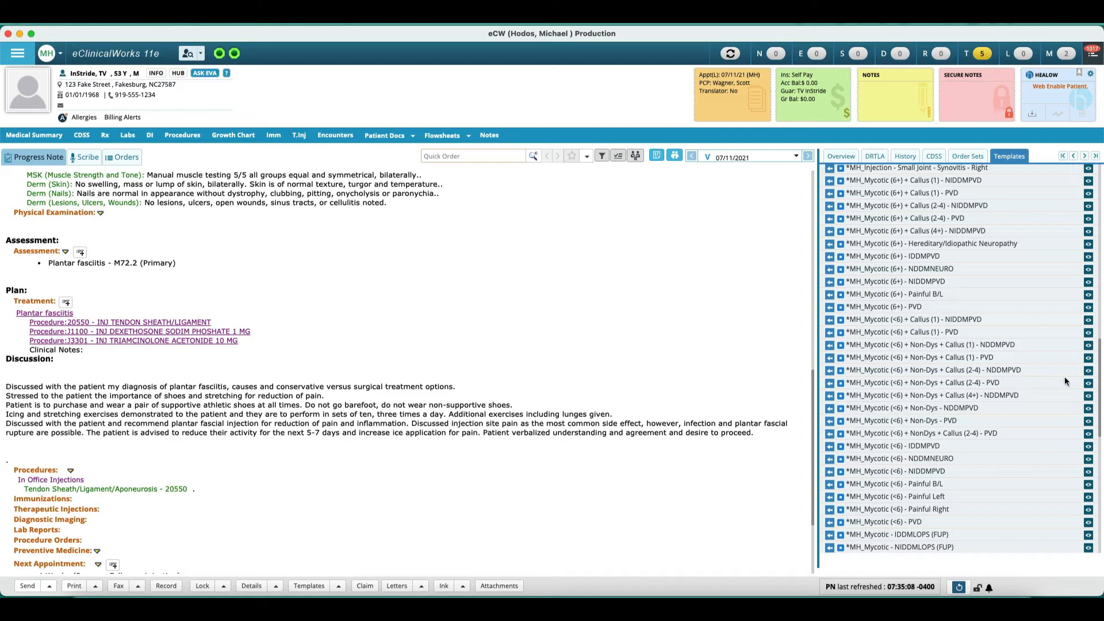
{"action": "left_click", "coordinate": [1090, 373]}
{"action": "scroll", "coordinate": [545, 280], "scroll_direction": "down", "scroll_amount": 3}
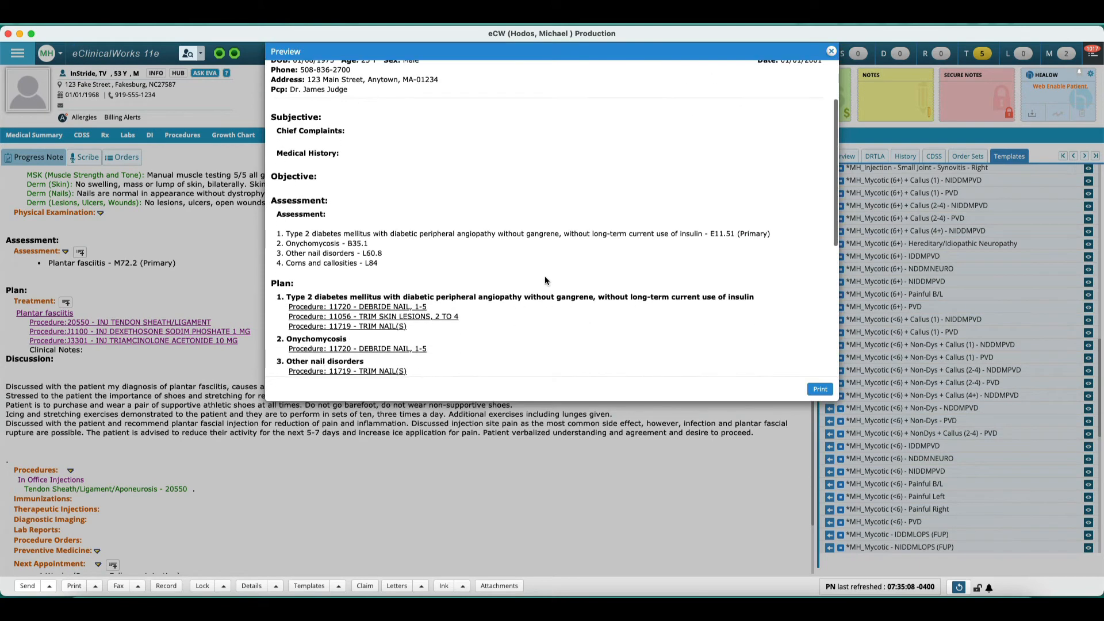
{"action": "scroll", "coordinate": [340, 267], "scroll_direction": "down", "scroll_amount": 3}
{"action": "scroll", "coordinate": [339, 266], "scroll_direction": "down", "scroll_amount": 1}
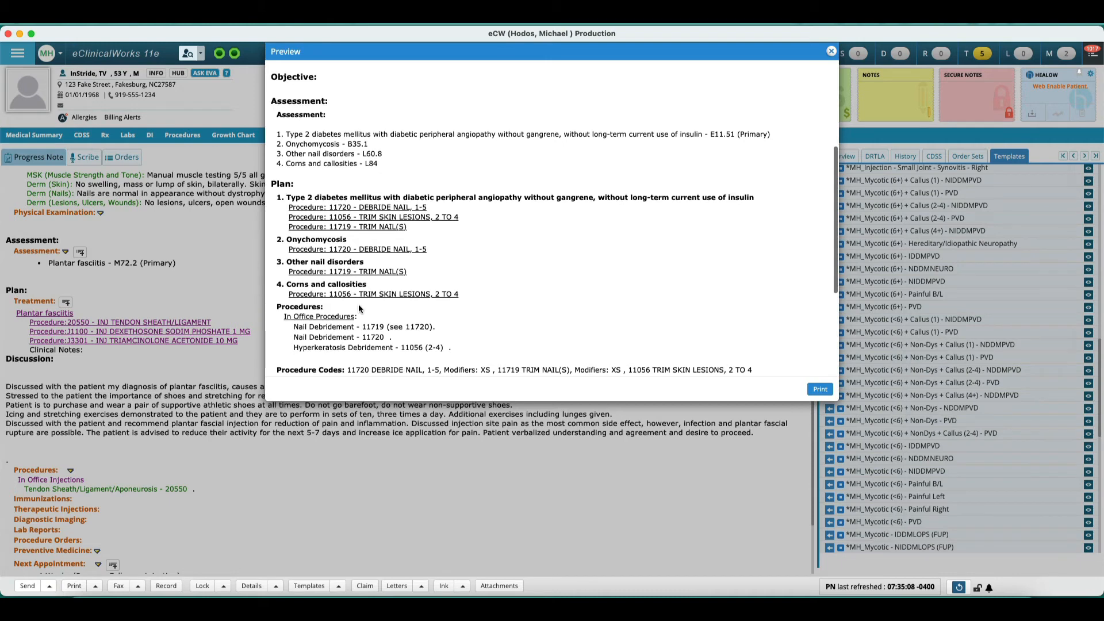
{"action": "scroll", "coordinate": [358, 308], "scroll_direction": "down", "scroll_amount": 3}
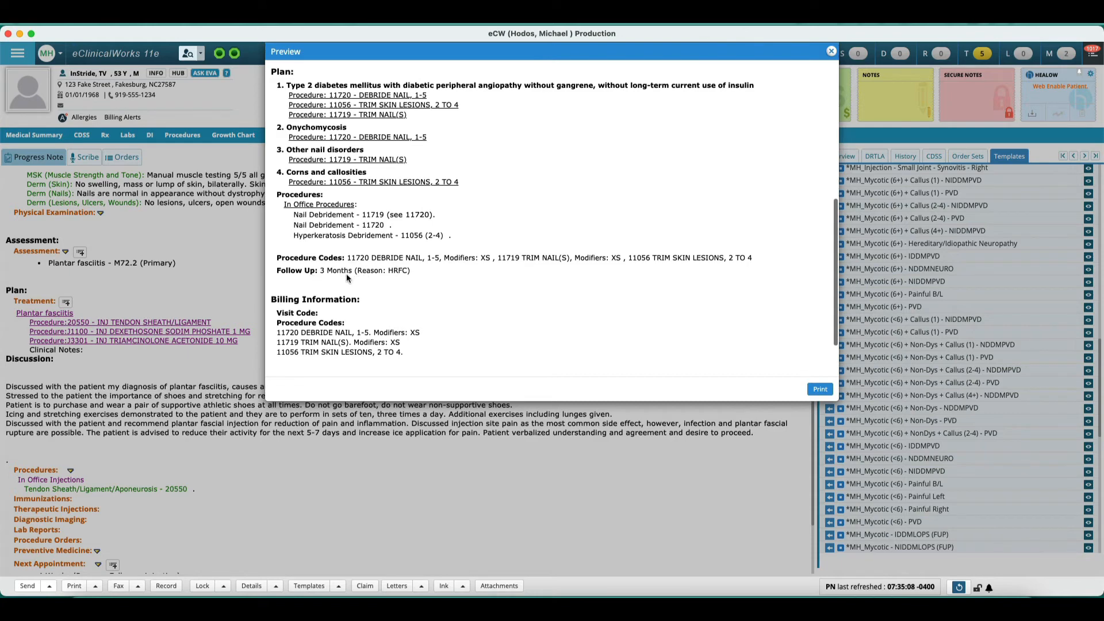
{"action": "scroll", "coordinate": [347, 276], "scroll_direction": "down", "scroll_amount": 3}
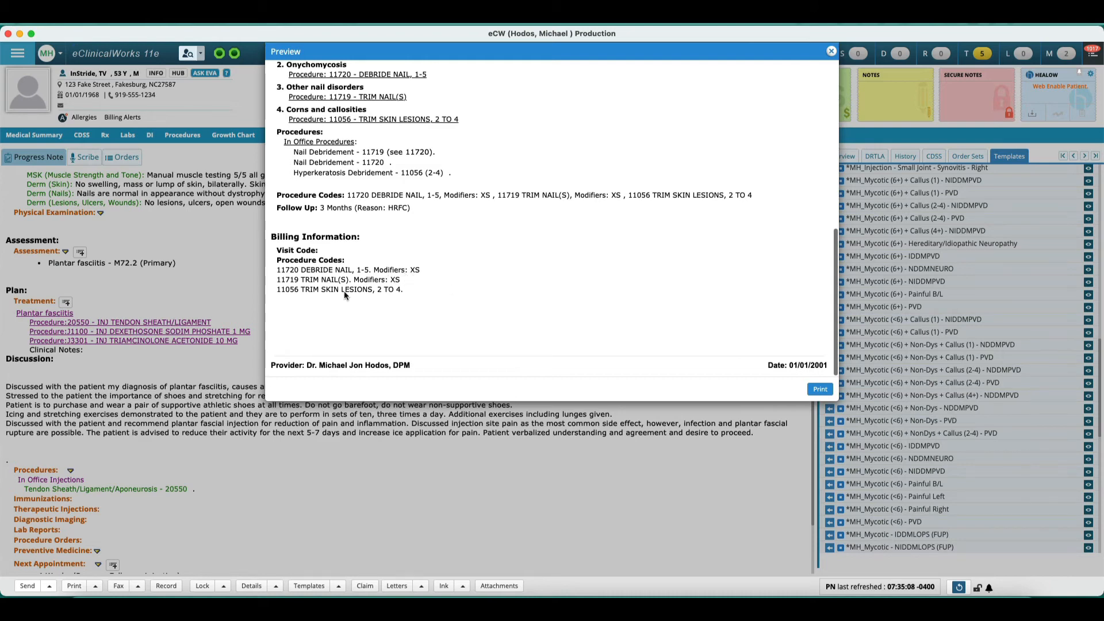
{"action": "scroll", "coordinate": [344, 291], "scroll_direction": "up", "scroll_amount": 5}
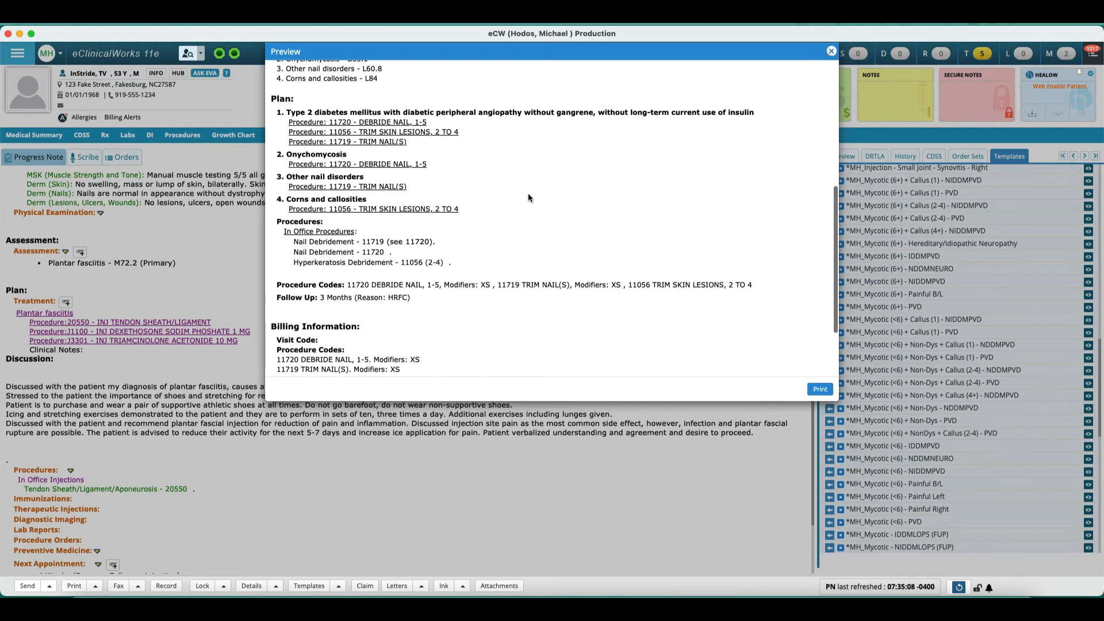
{"action": "scroll", "coordinate": [528, 198], "scroll_direction": "down", "scroll_amount": 2}
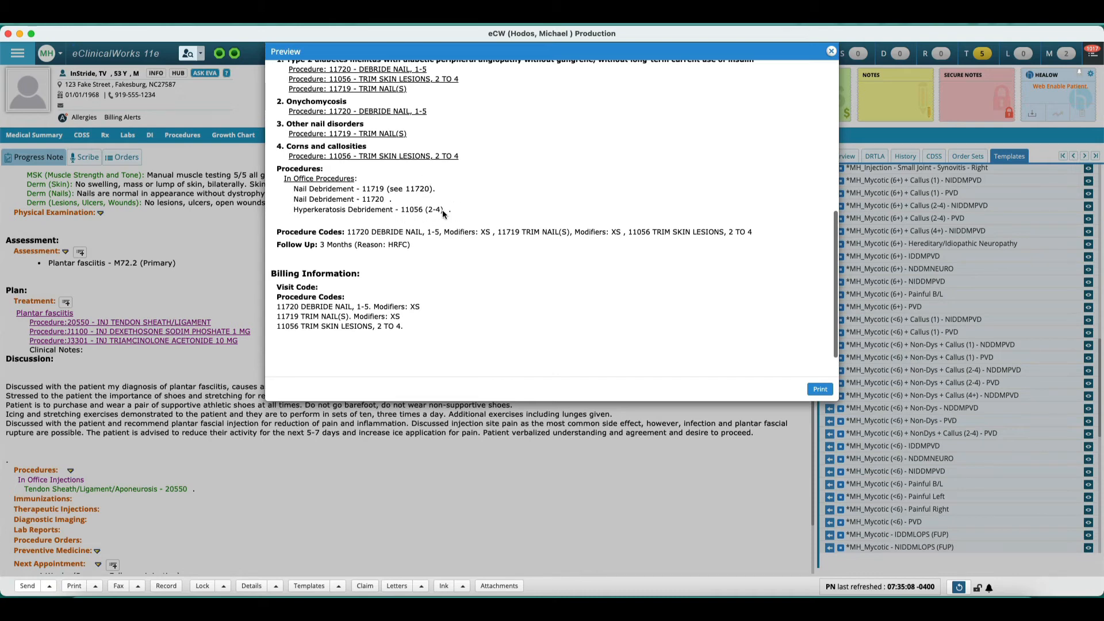
{"action": "left_click", "coordinate": [831, 51]}
Step: Add the /lheel snippet with right laterality as the note for the tendon sheath injection procedure
{"action": "scroll", "coordinate": [480, 297], "scroll_direction": "down", "scroll_amount": 3}
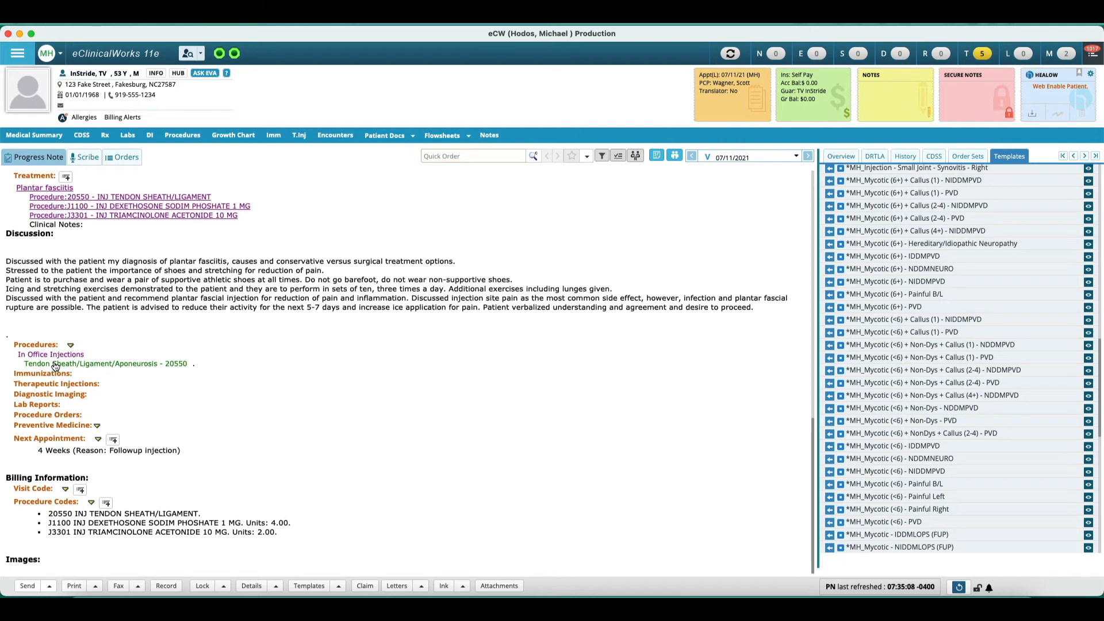
{"action": "left_click", "coordinate": [55, 367]}
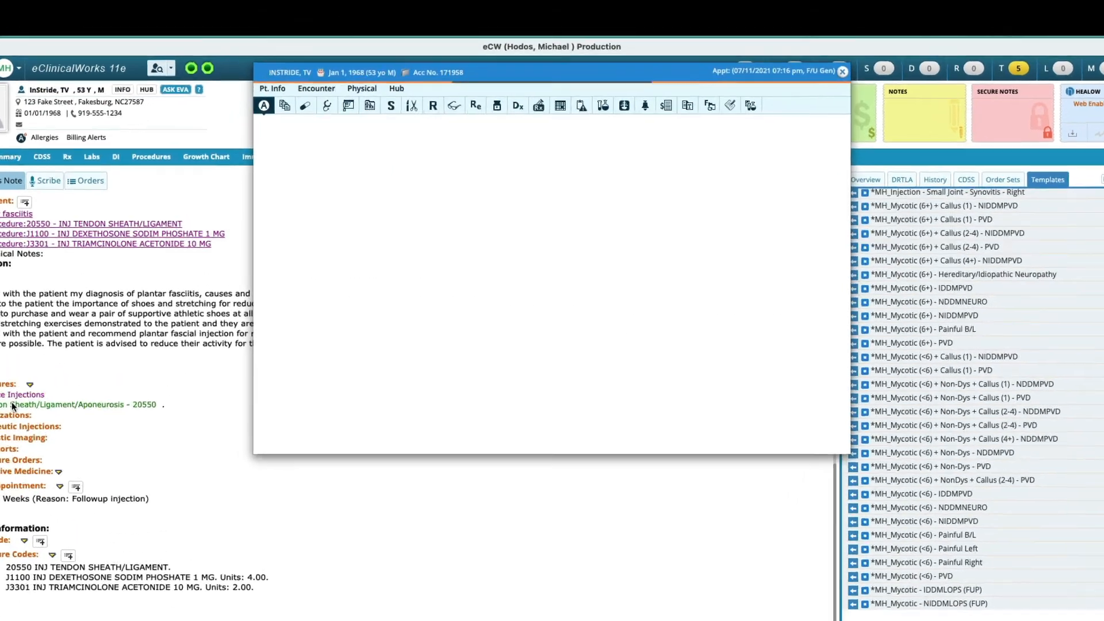
{"action": "type", "text": "/"}
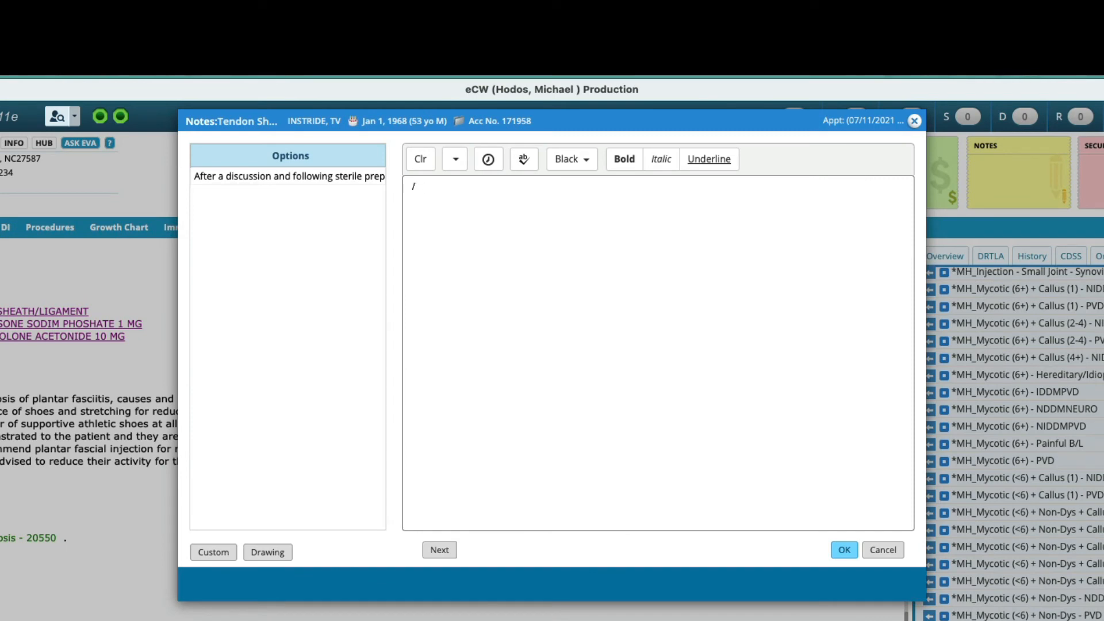
{"action": "type", "text": "lheel"}
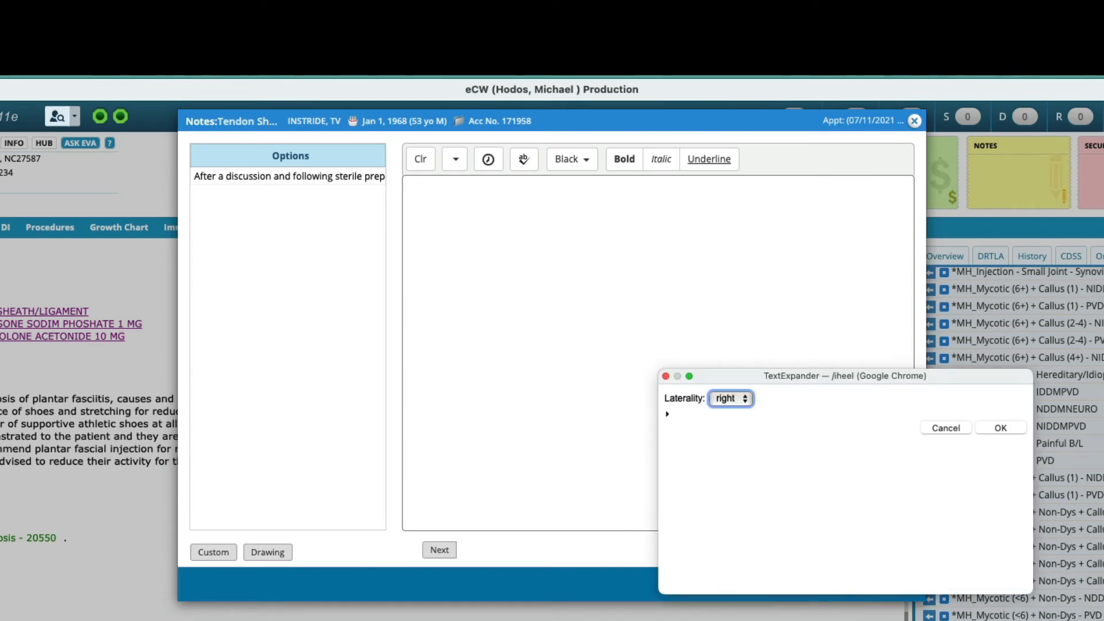
{"action": "key", "text": "Return"}
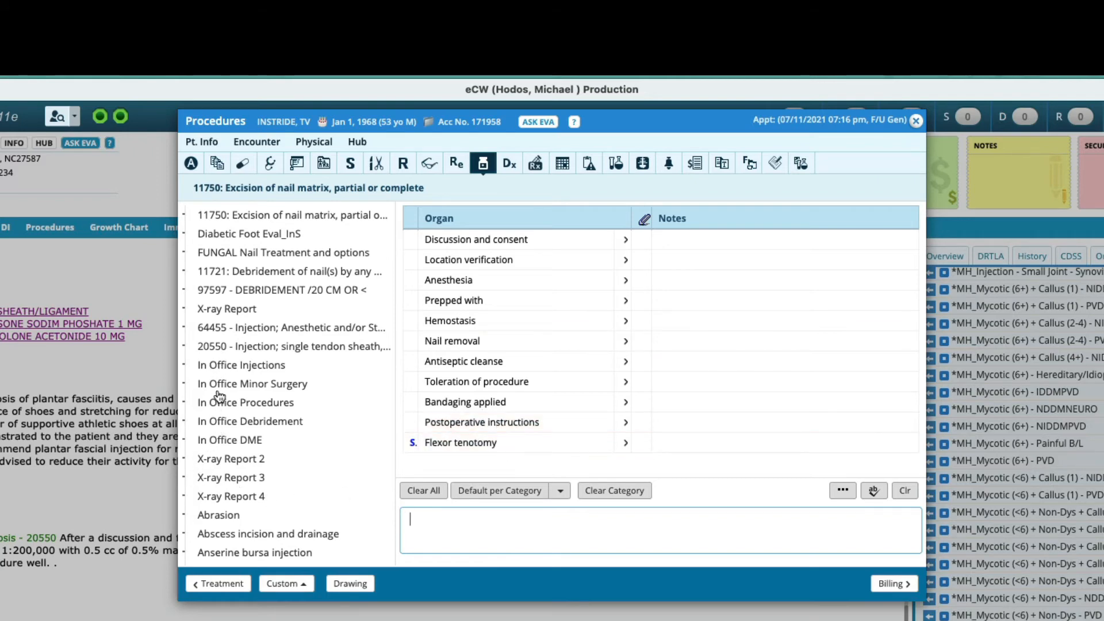
Step: Browse the in-office procedure categories, ending on In Office Injections
{"action": "left_click", "coordinate": [227, 444]}
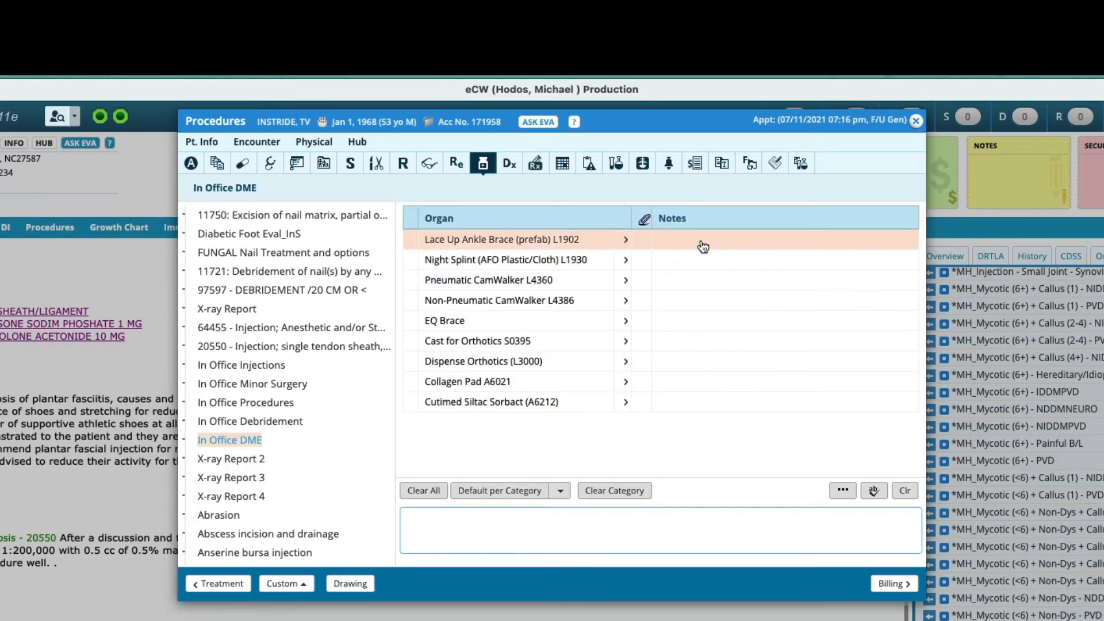
{"action": "left_click", "coordinate": [275, 423]}
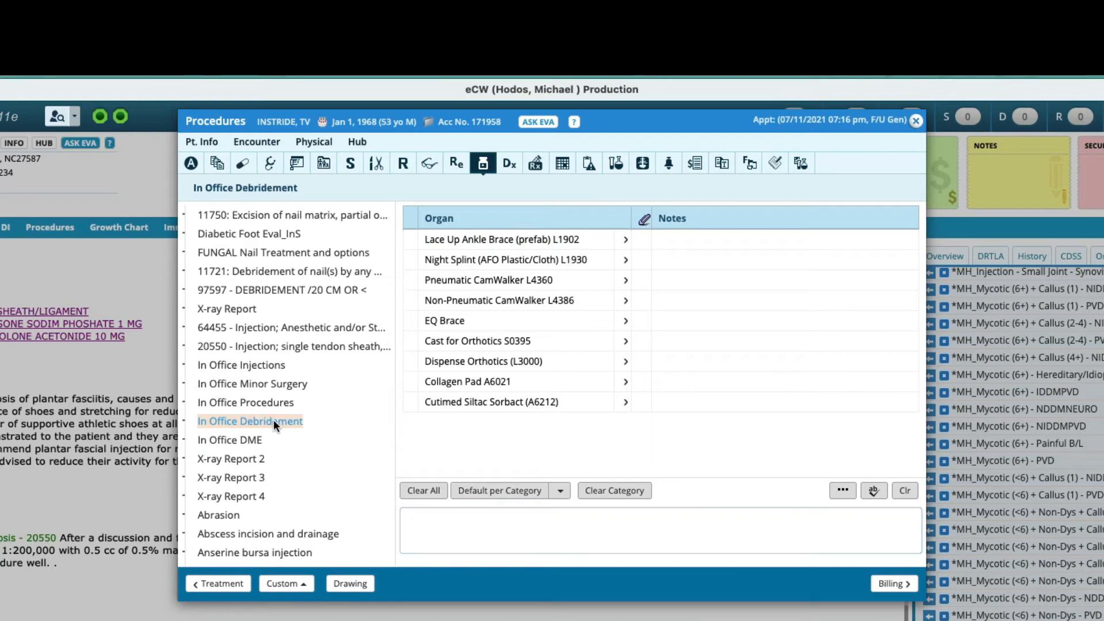
{"action": "left_click", "coordinate": [244, 403]}
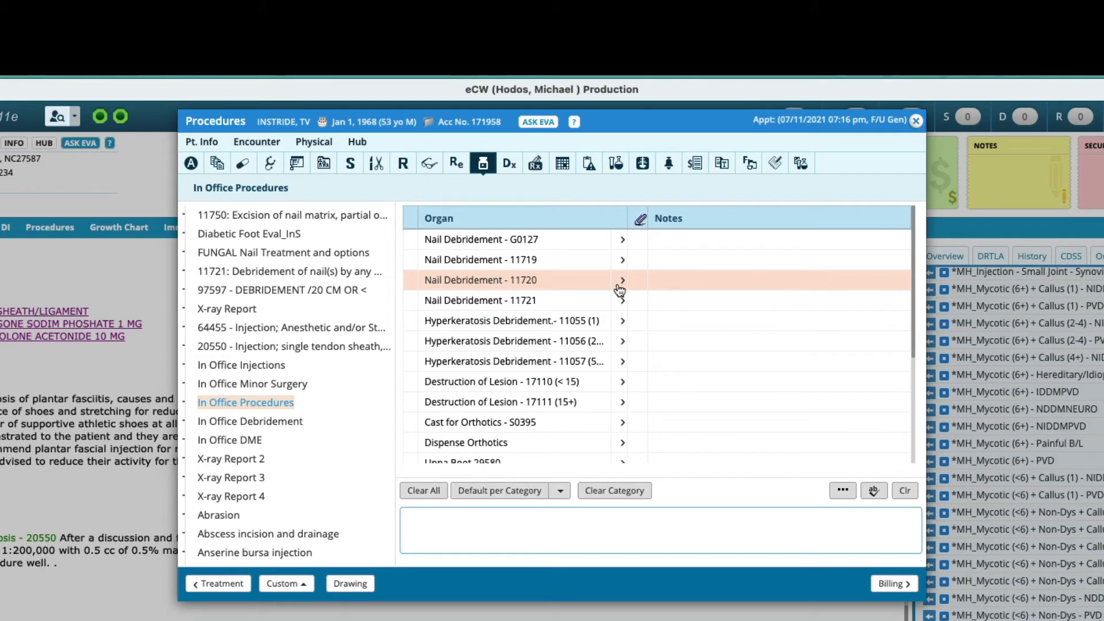
{"action": "left_click", "coordinate": [238, 384]}
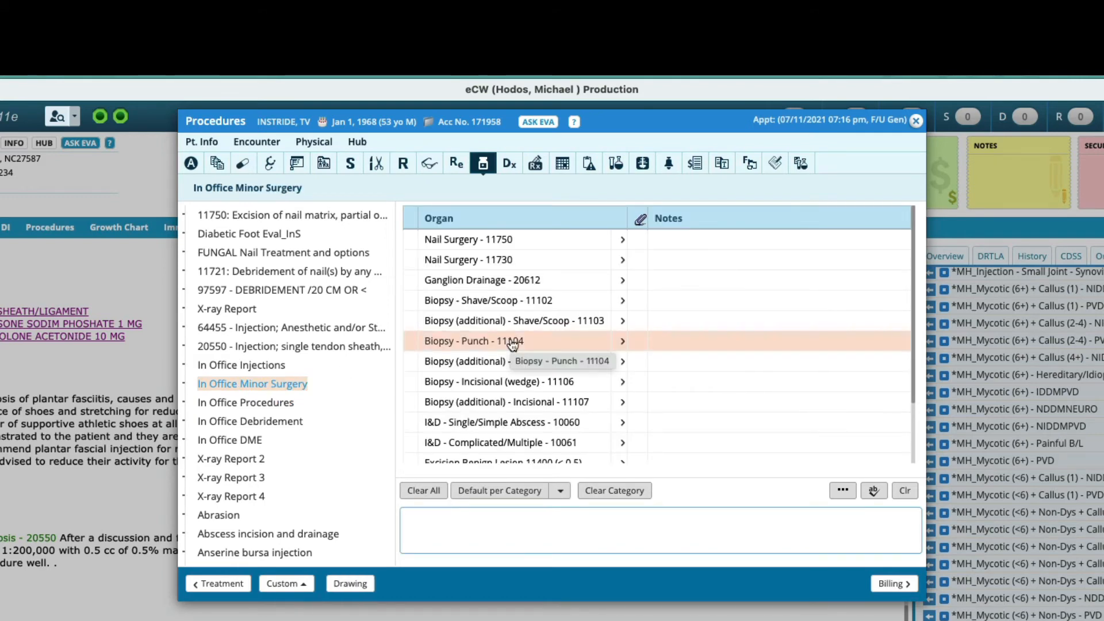
{"action": "left_click", "coordinate": [253, 403]}
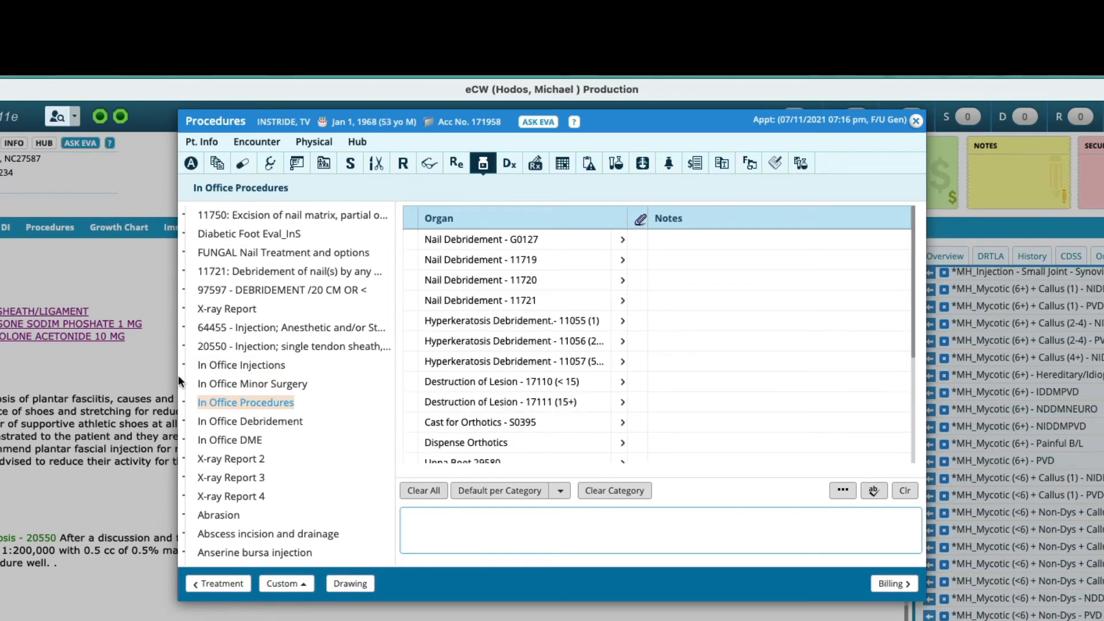
{"action": "left_click", "coordinate": [229, 370]}
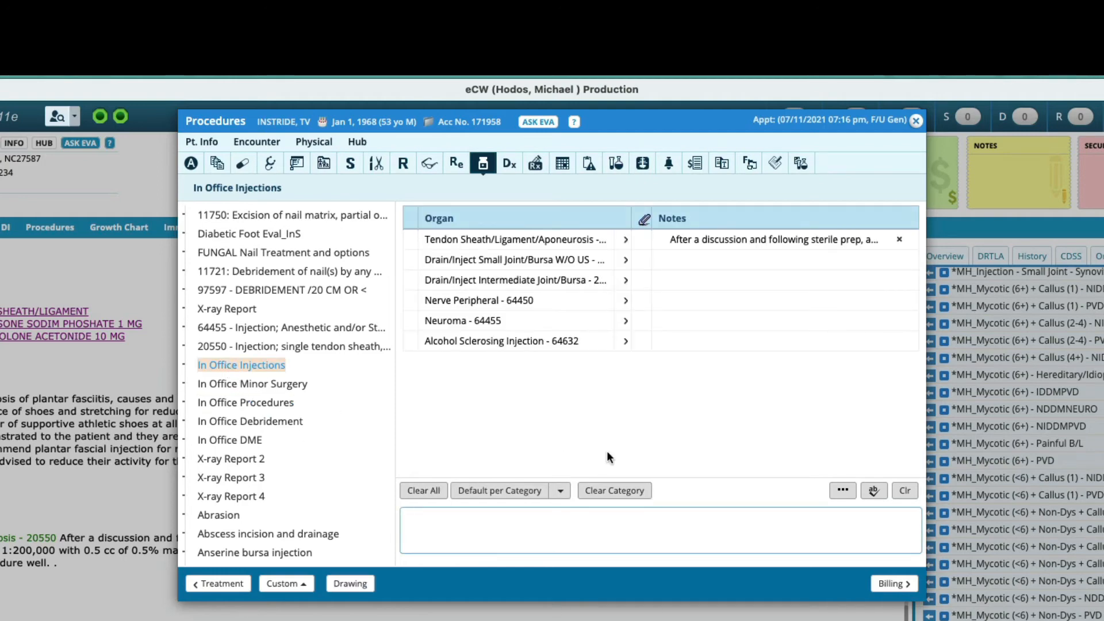
Step: Review the tendon sheath injection note under In Office Injections in the progress note's Procedures section
{"action": "left_click", "coordinate": [732, 239]}
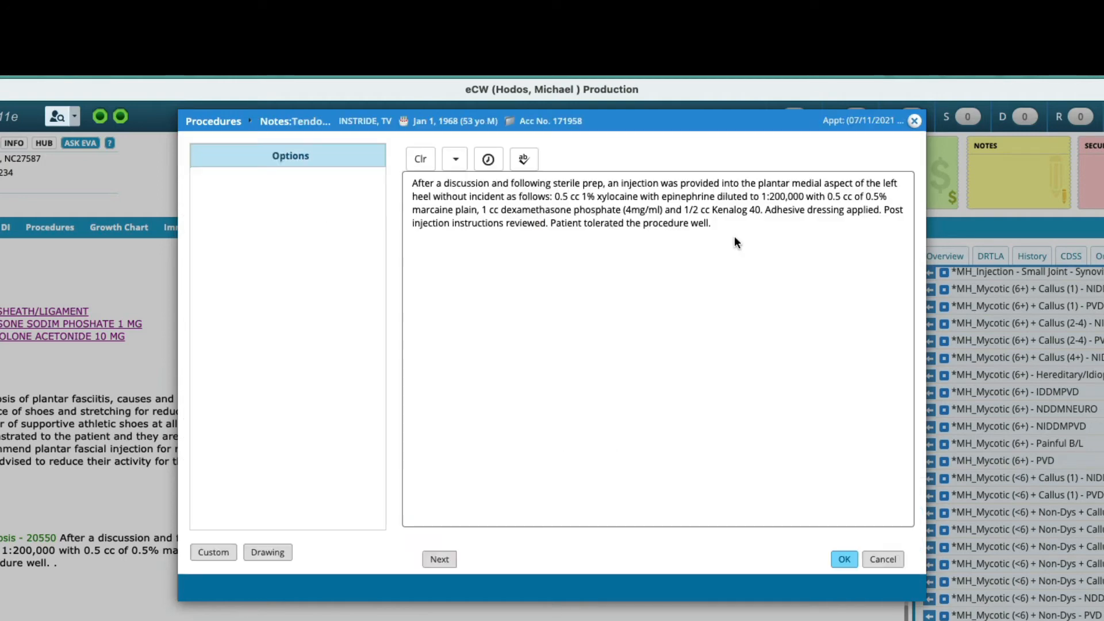
{"action": "left_click", "coordinate": [845, 550]}
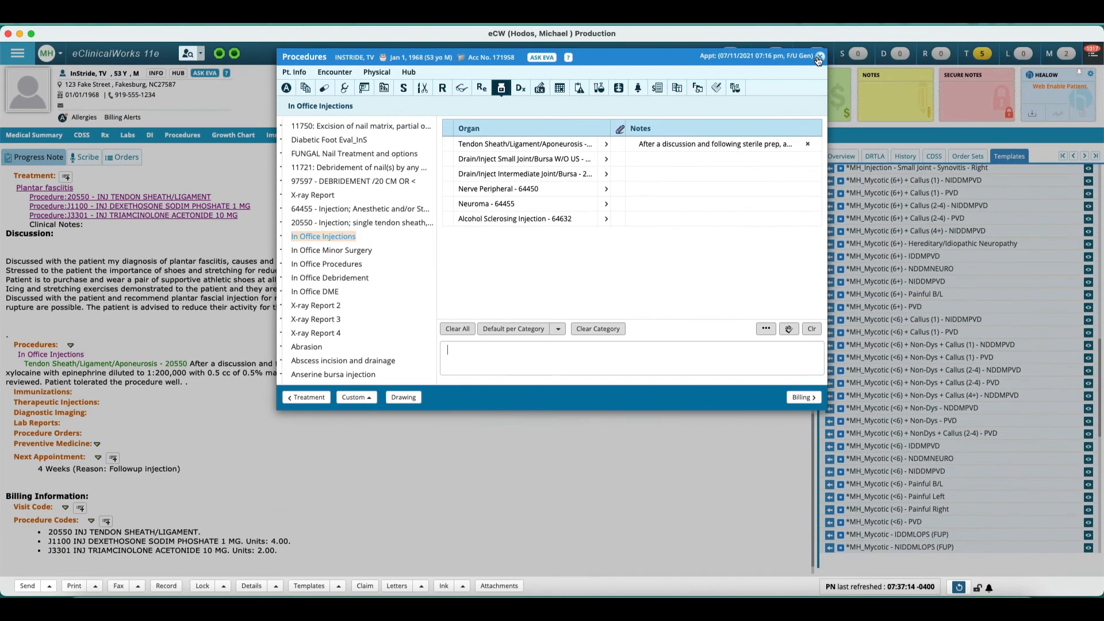
{"action": "left_click", "coordinate": [332, 401]}
{"action": "scroll", "coordinate": [240, 402], "scroll_direction": "down", "scroll_amount": 1}
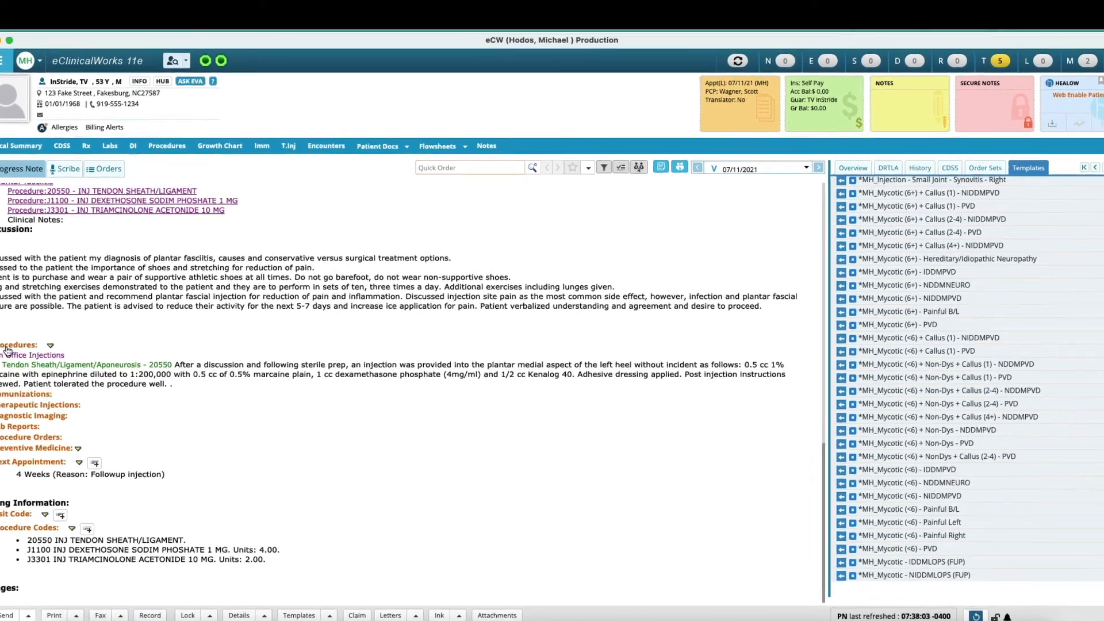
{"action": "left_click", "coordinate": [35, 327]}
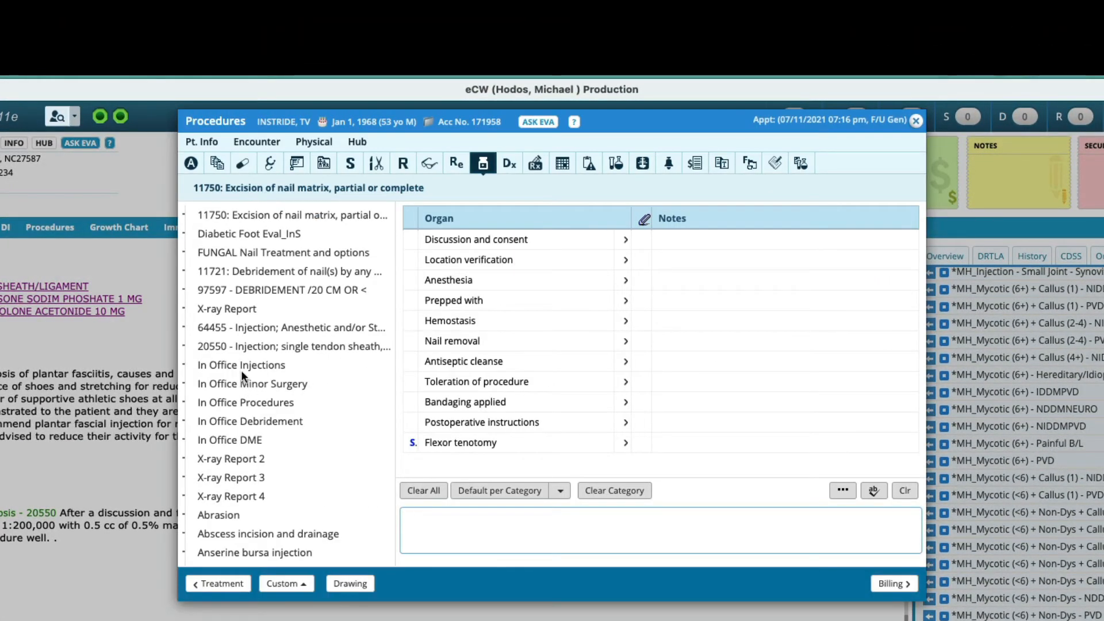
{"action": "left_click", "coordinate": [241, 365]}
{"action": "left_click", "coordinate": [446, 242]}
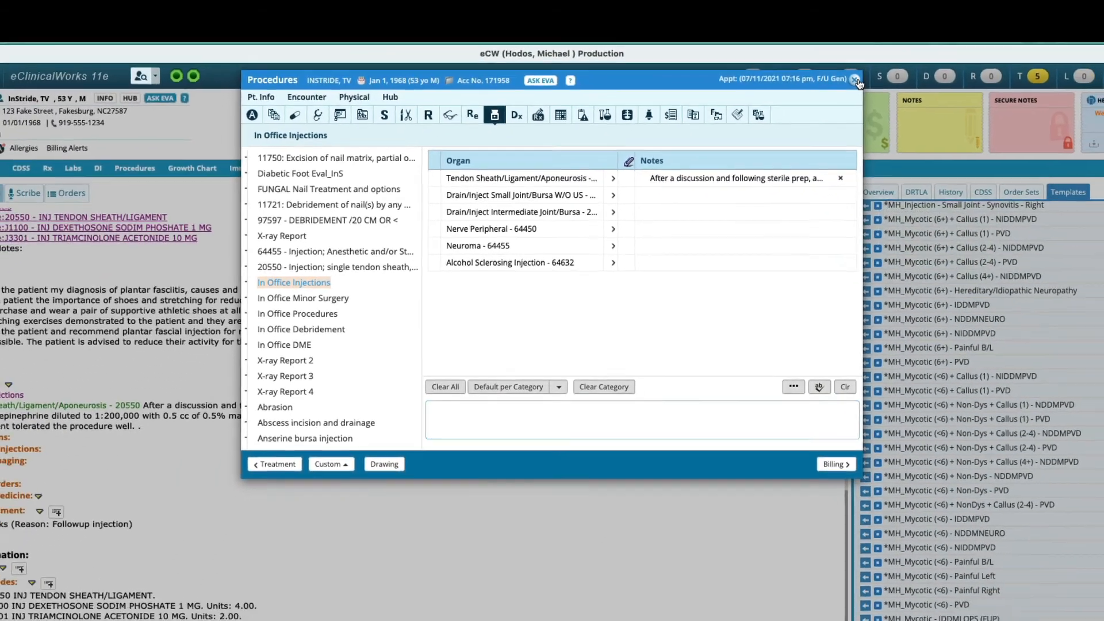
{"action": "left_click", "coordinate": [857, 82]}
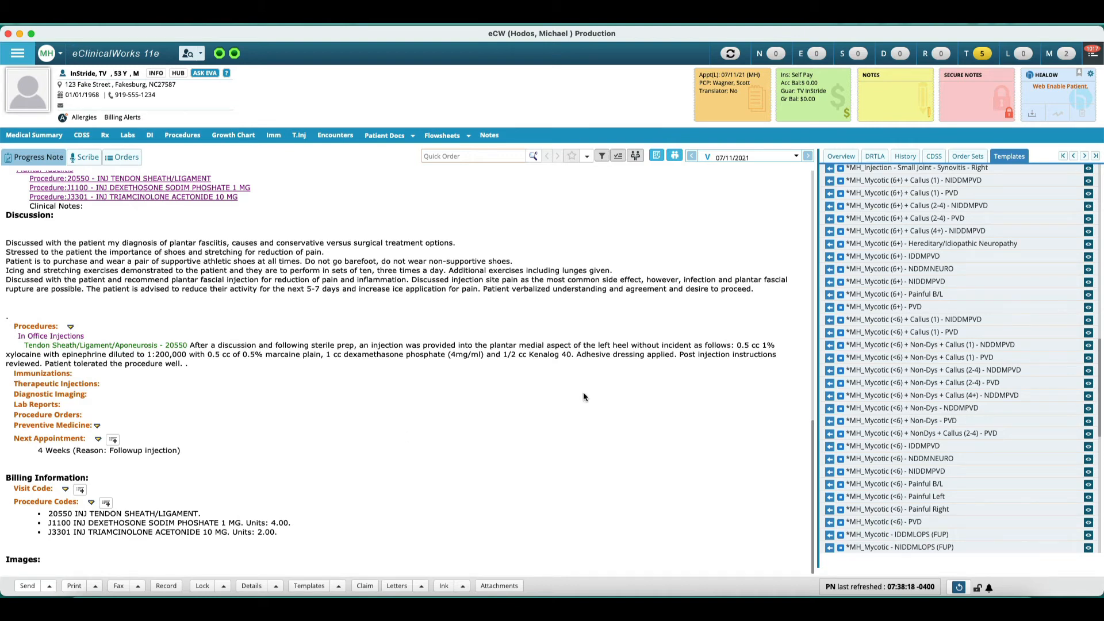
Step: Open the *MH_Plantar Fasciitis order set, selecting the M72.2 plantar fasciitis diagnosis from the problem list
{"action": "scroll", "coordinate": [337, 416], "scroll_direction": "up", "scroll_amount": 10}
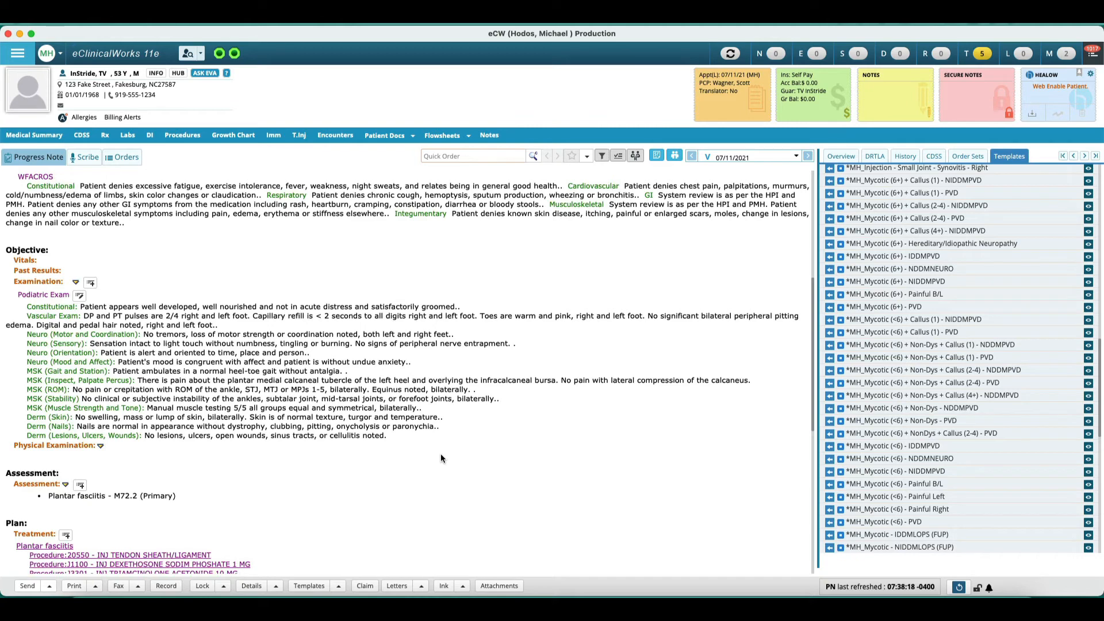
{"action": "left_click", "coordinate": [968, 156]}
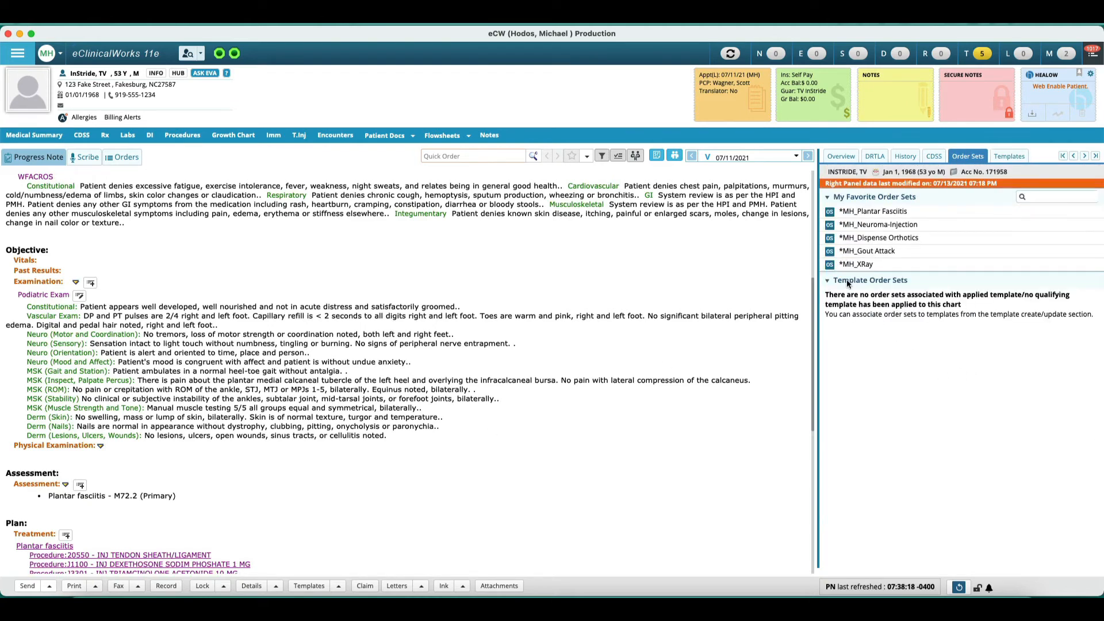
{"action": "left_click", "coordinate": [830, 212]}
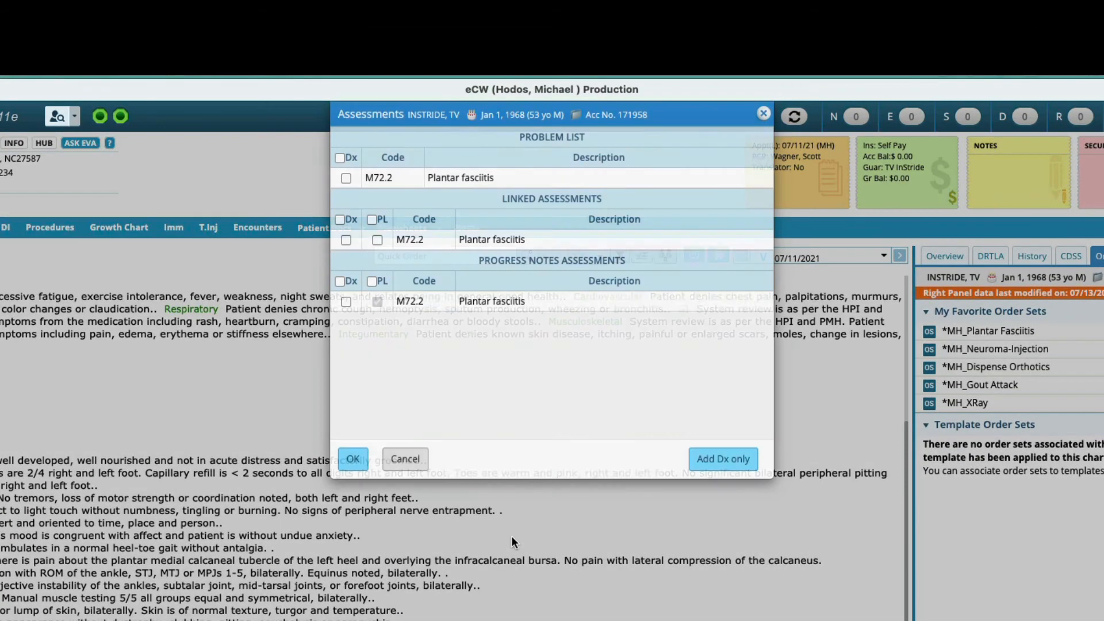
{"action": "left_click", "coordinate": [344, 178]}
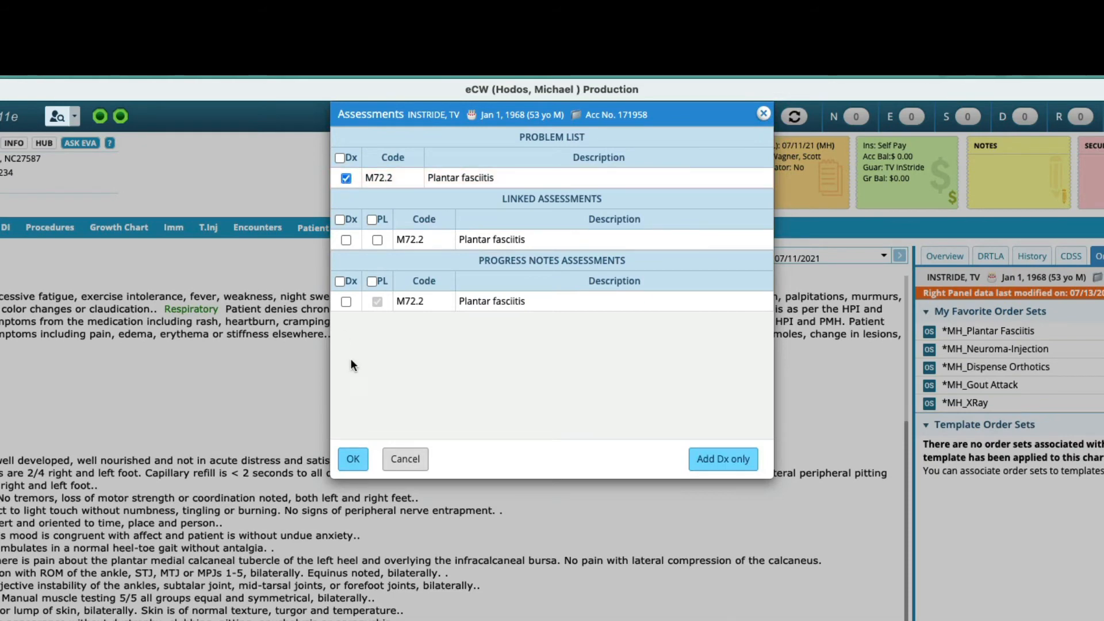
{"action": "left_click", "coordinate": [353, 459]}
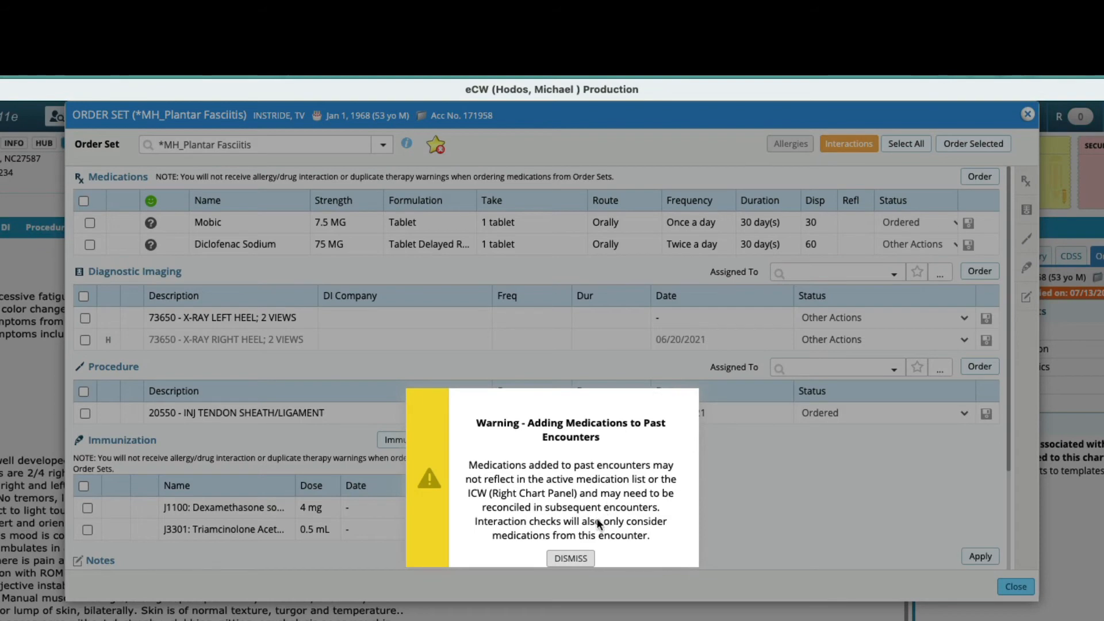
{"action": "left_click", "coordinate": [572, 559]}
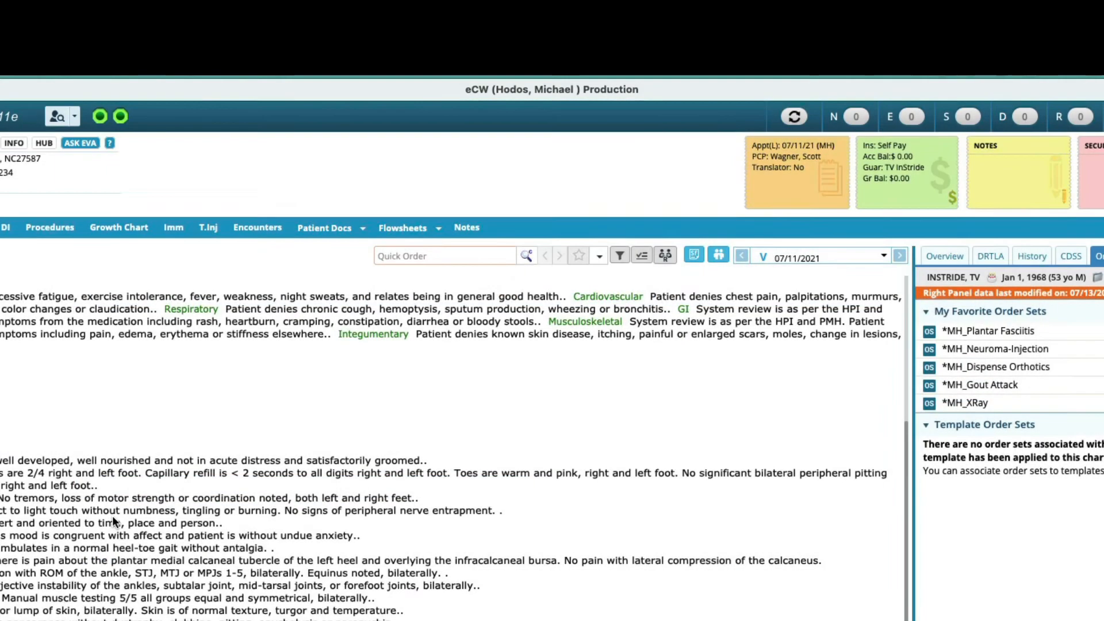
Step: Search the treatment's procedure orders for a night splint
{"action": "scroll", "coordinate": [59, 517], "scroll_direction": "down", "scroll_amount": 2}
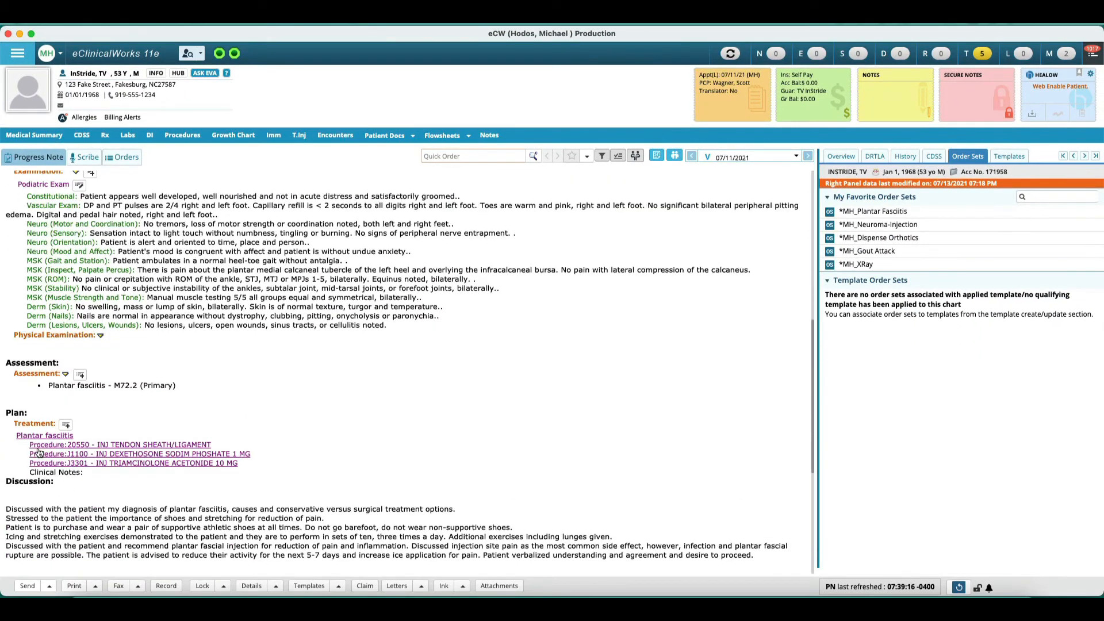
{"action": "left_click", "coordinate": [34, 424]}
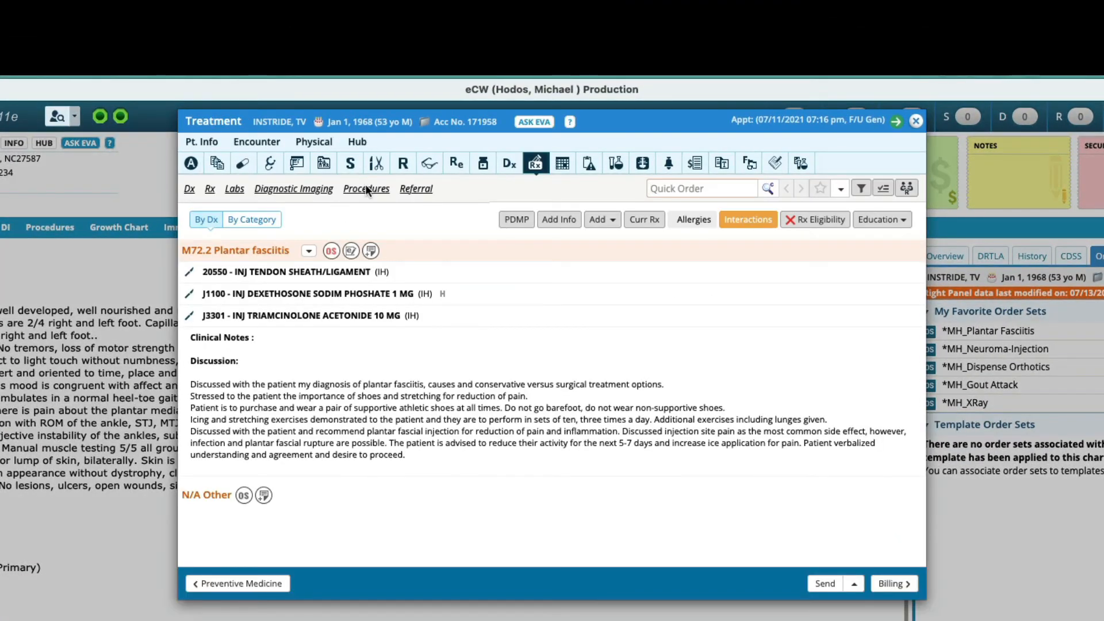
{"action": "left_click", "coordinate": [366, 189]}
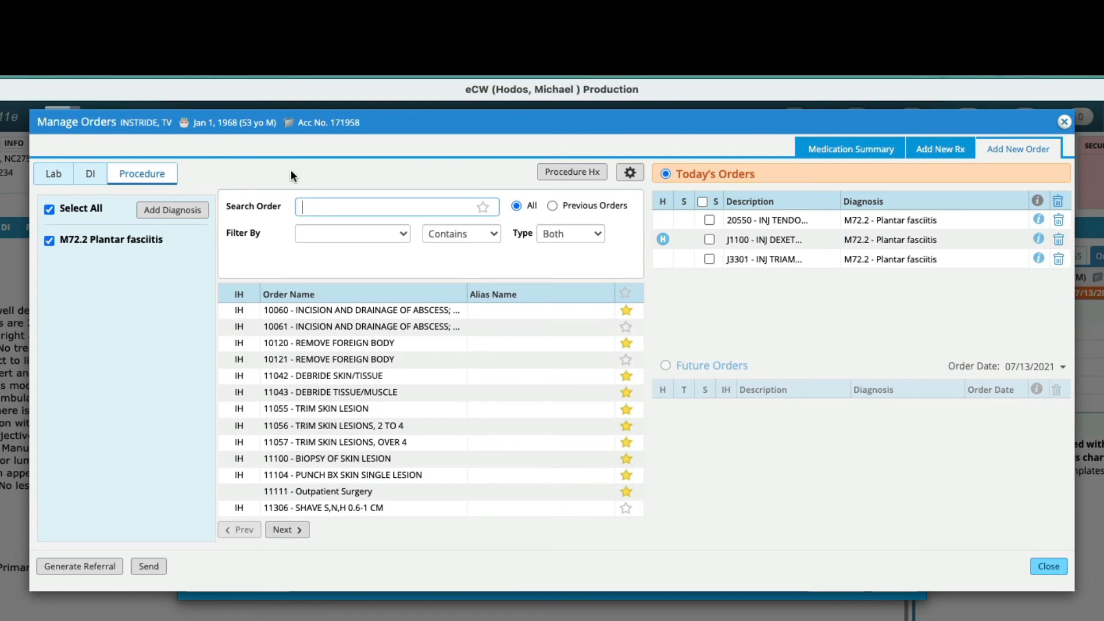
{"action": "type", "text": "night"}
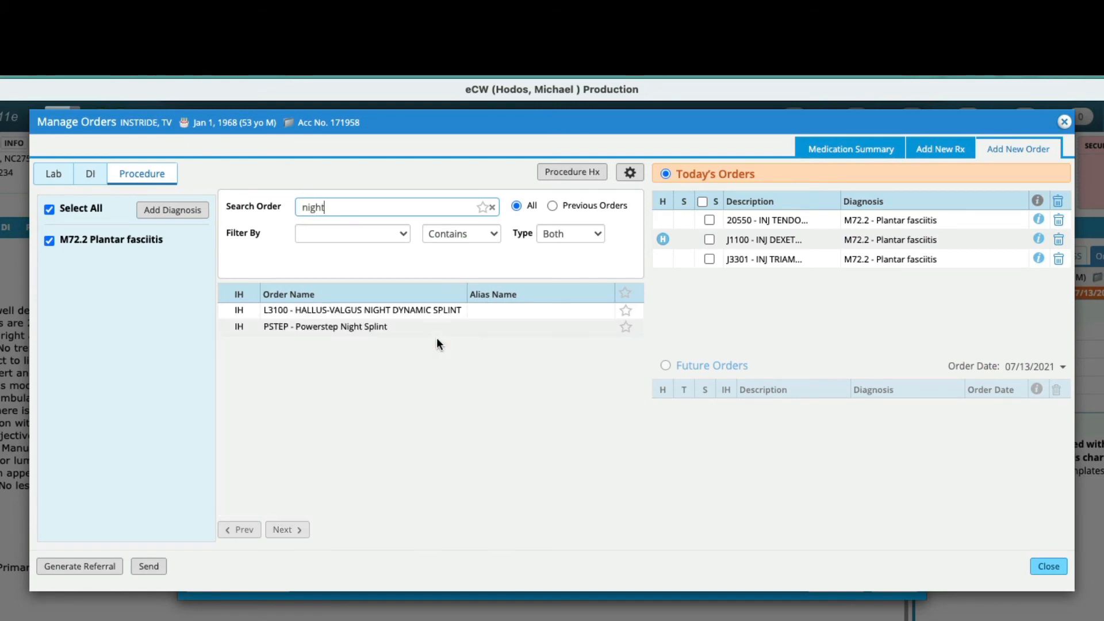
{"action": "key", "text": "ctrl+a"}
{"action": "type", "text": "nite"}
{"action": "key", "text": "BackSpace"}
{"action": "key", "text": "BackSpace"}
{"action": "key", "text": "BackSpace"}
{"action": "key", "text": "BackSpace"}
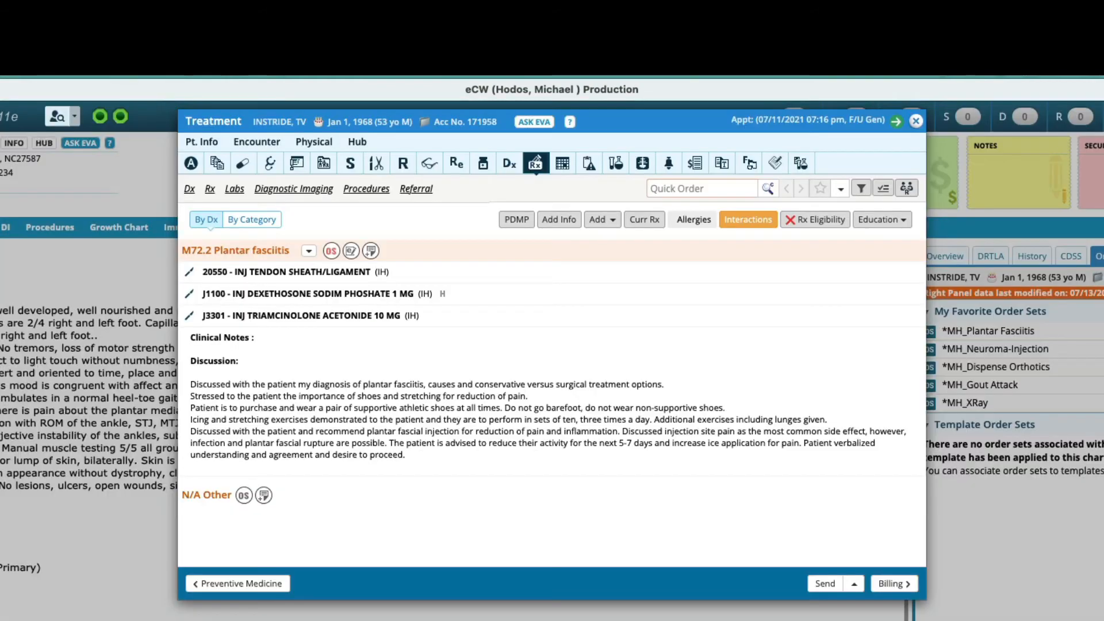
Step: Open the Night Splint (AFO Plastic/Cloth) L1930 note under In Office DME and insert the /nightsplint snippet
{"action": "left_click", "coordinate": [483, 163]}
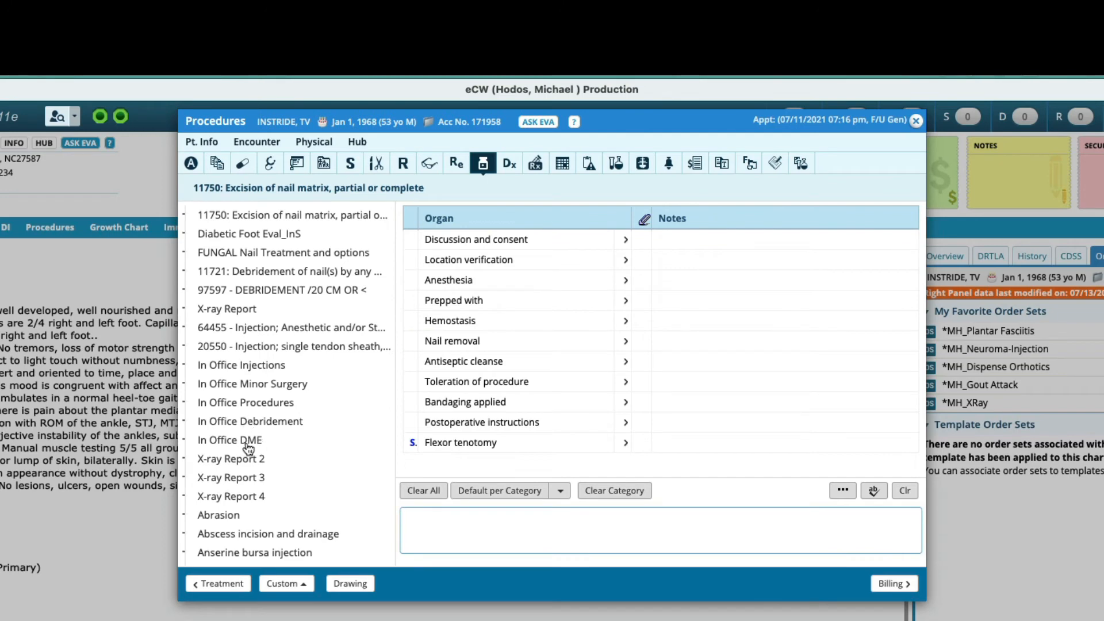
{"action": "left_click", "coordinate": [246, 441]}
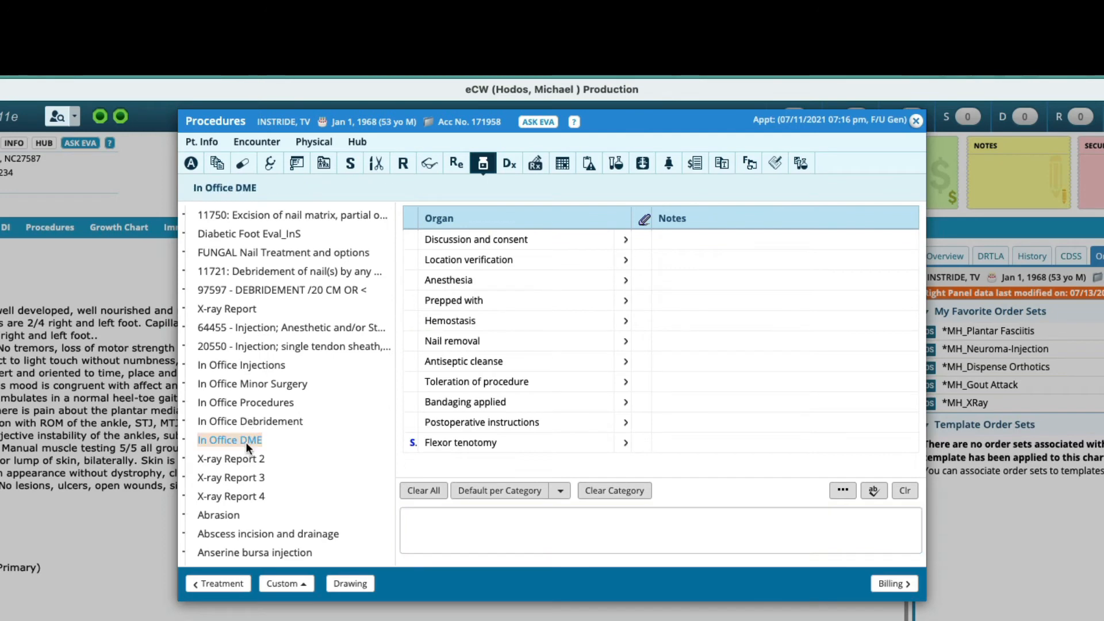
{"action": "left_click", "coordinate": [692, 259]}
{"action": "type", "text": "/nitesplint"}
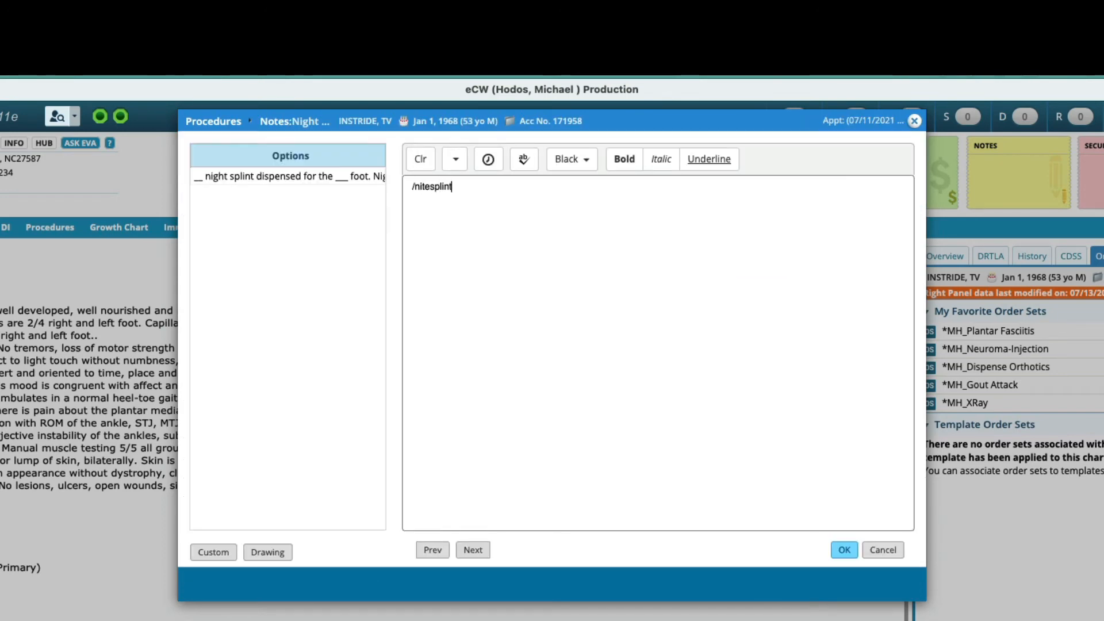
{"action": "key", "text": "ctrl+a"}
{"action": "type", "text": "/nightsplint"}
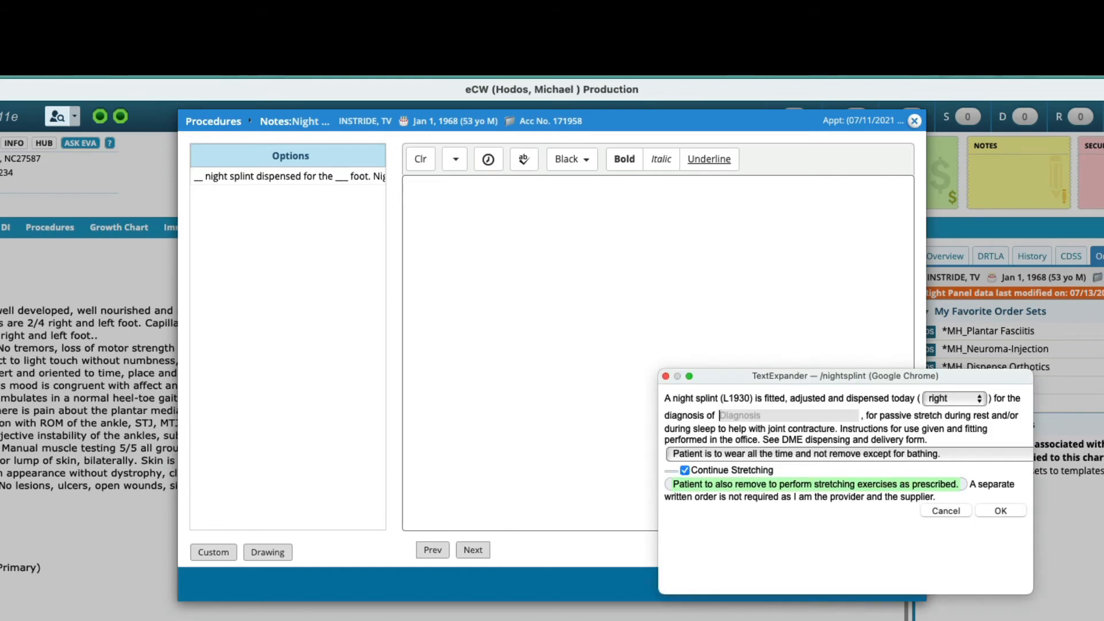
{"action": "type", "text": "l"}
Step: Fill the snippet with left side, plantar fasciitis diagnosis and the wear-when-inactive-and-sleeping instruction, and save the note
{"action": "key", "text": "Tab"}
{"action": "type", "text": "plantar fasciitis"}
{"action": "key", "text": "Tab"}
{"action": "key", "text": "space"}
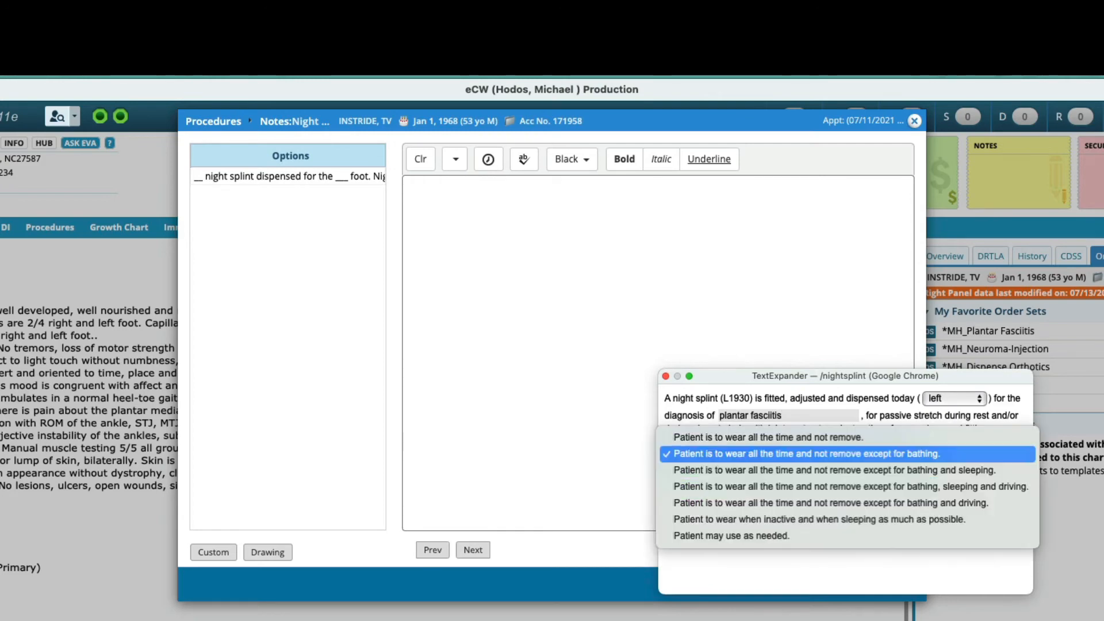
{"action": "key", "text": "Down"}
{"action": "key", "text": "Down"}
{"action": "key", "text": "Down"}
{"action": "key", "text": "Down"}
{"action": "key", "text": "Return"}
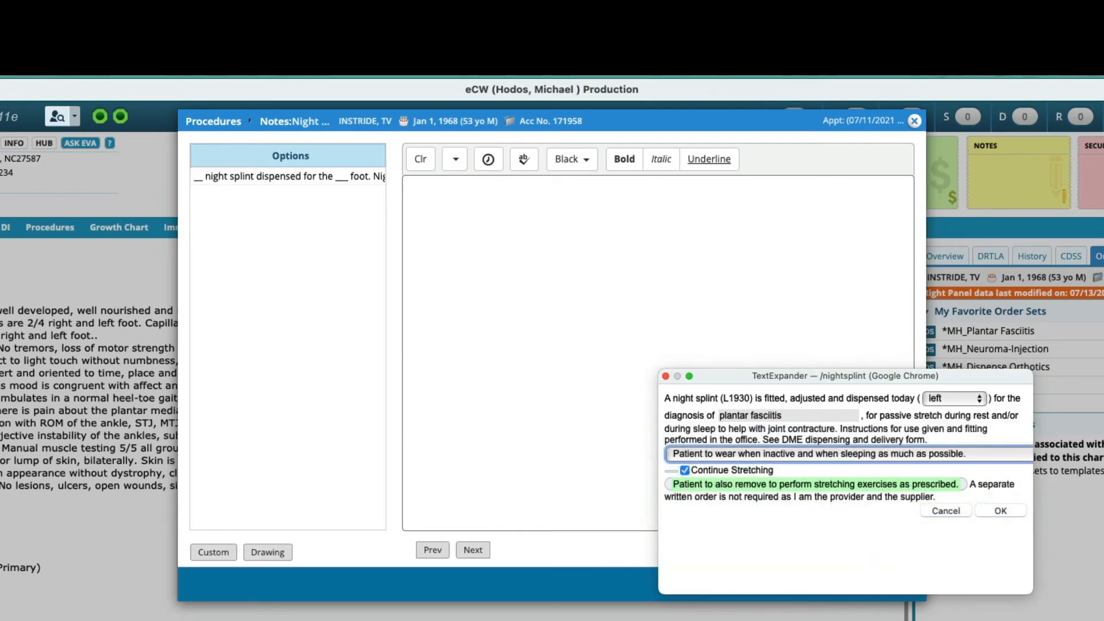
{"action": "key", "text": "Return"}
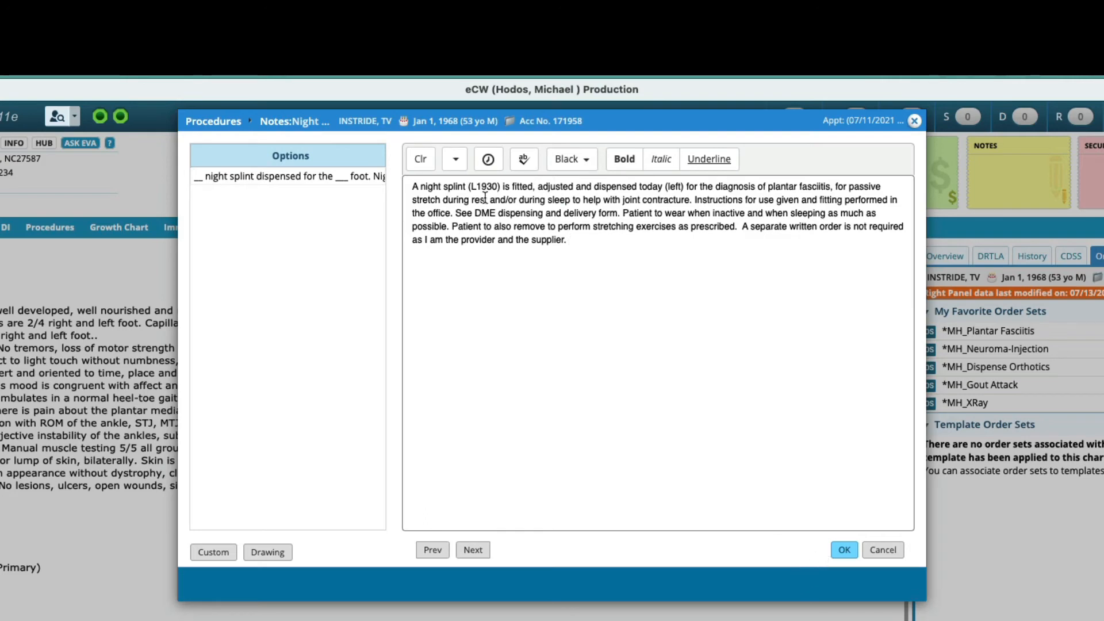
{"action": "left_click", "coordinate": [838, 549]}
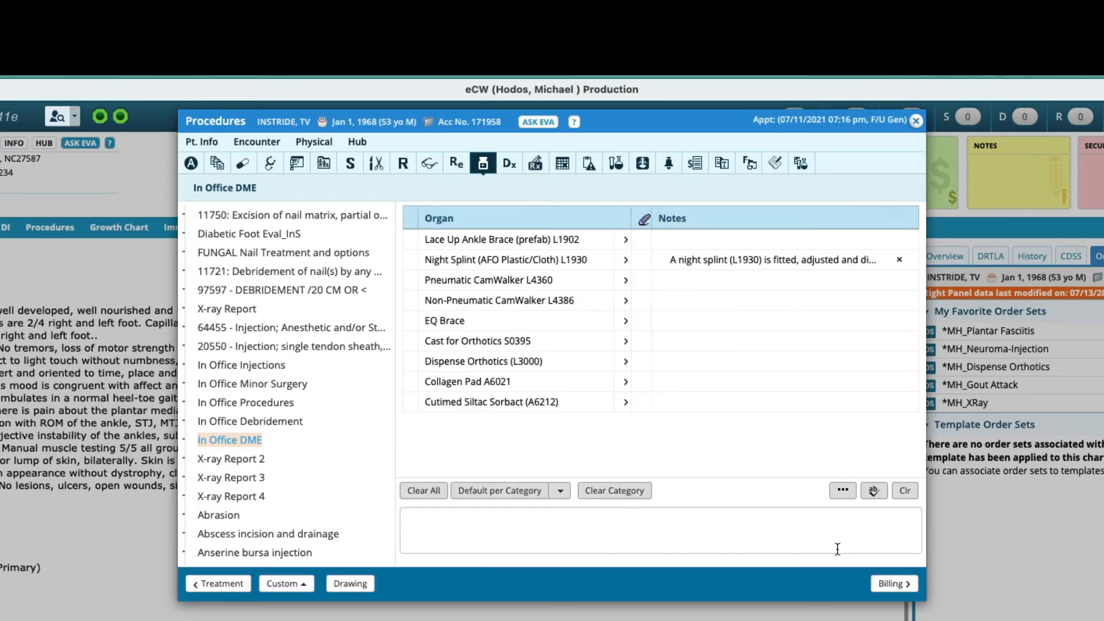
Step: Order procedure L1930 AFO plastic/other material prefab in the treatment, linked to M72.2 plantar fasciitis
{"action": "left_click", "coordinate": [545, 164]}
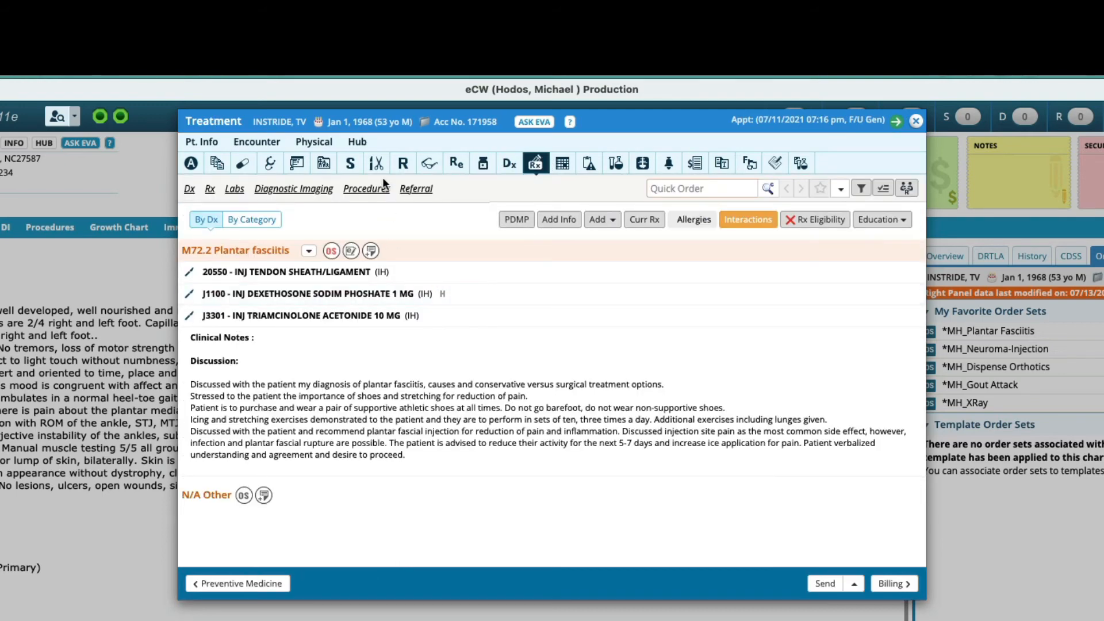
{"action": "left_click", "coordinate": [374, 196]}
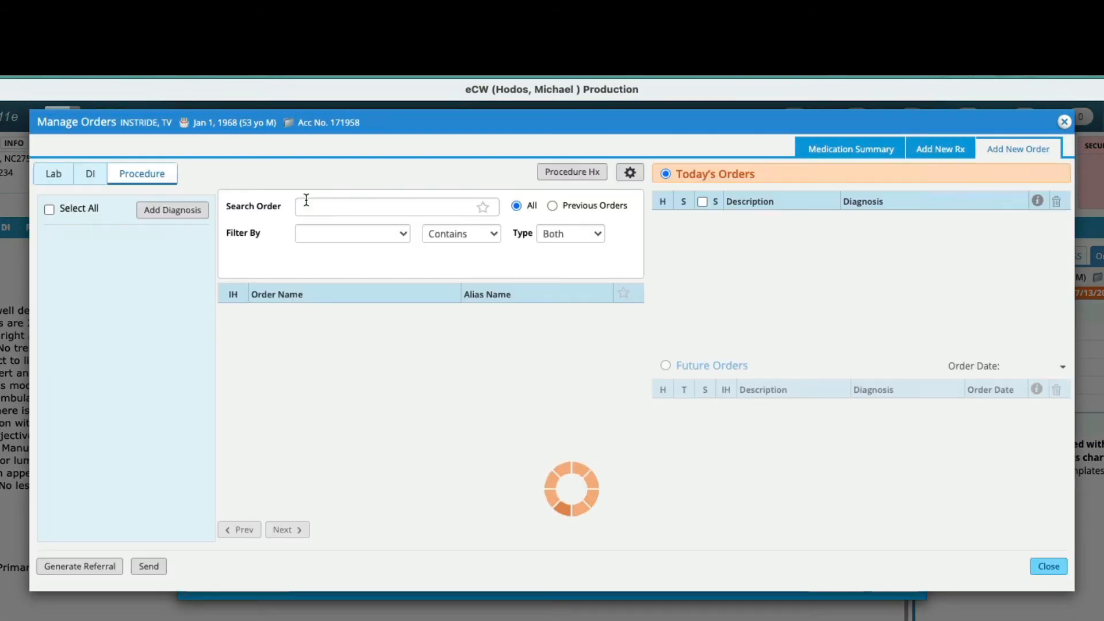
{"action": "type", "text": "L19"}
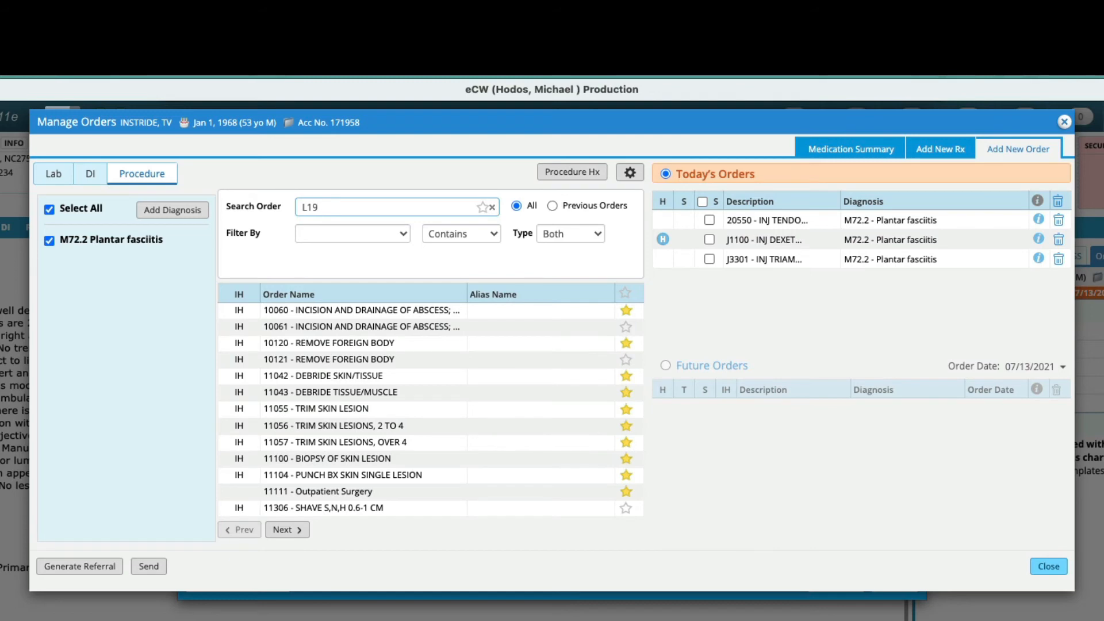
{"action": "type", "text": "30"}
{"action": "key", "text": "Return"}
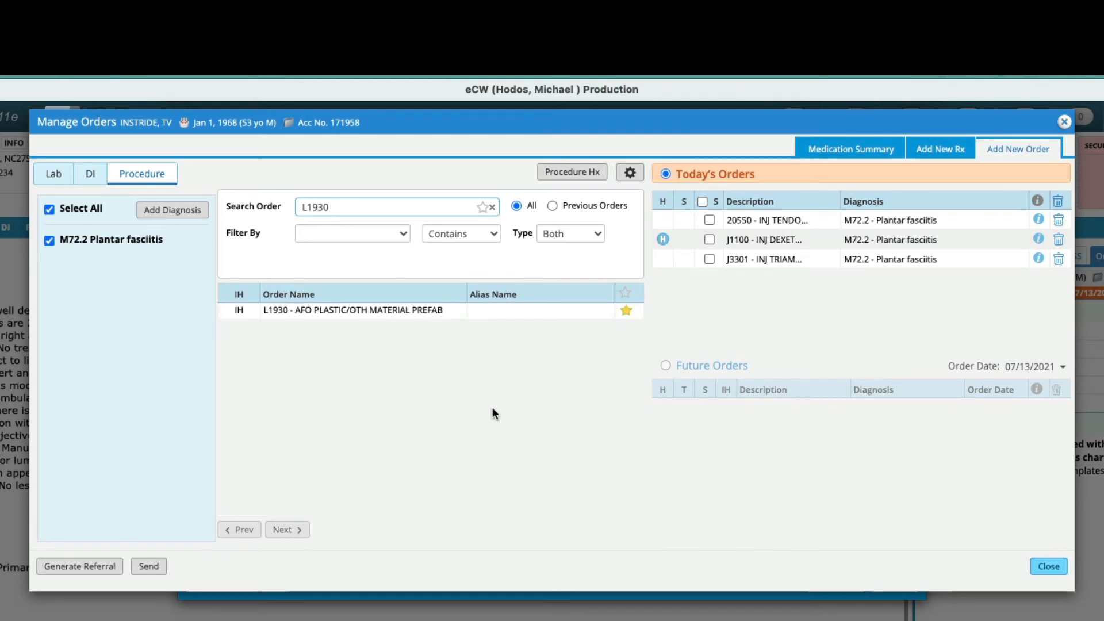
{"action": "left_click", "coordinate": [334, 318]}
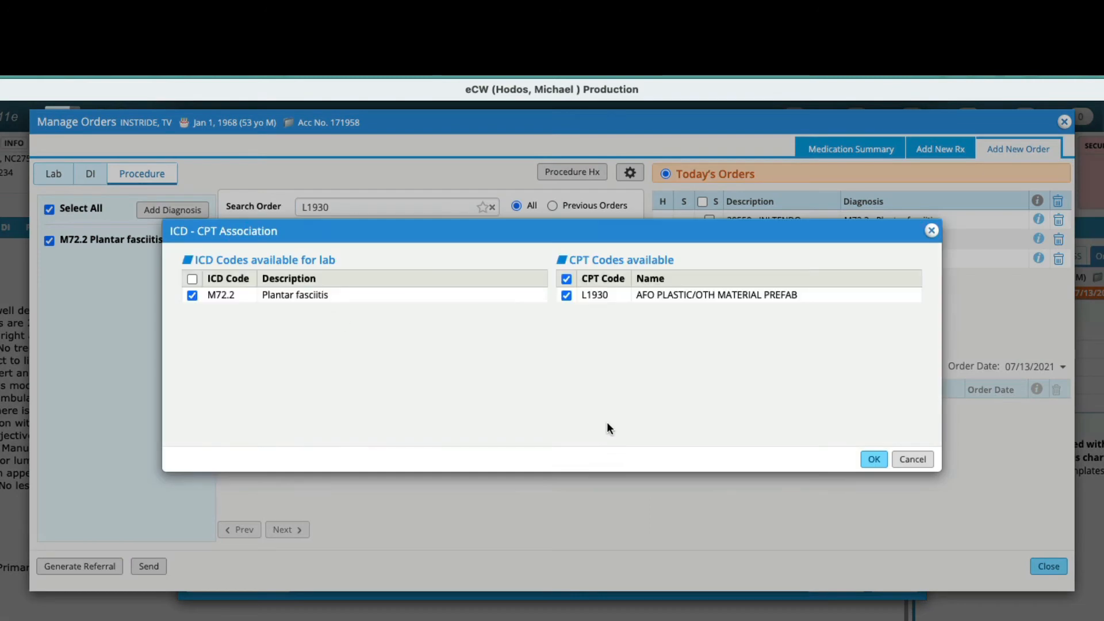
{"action": "left_click", "coordinate": [870, 459]}
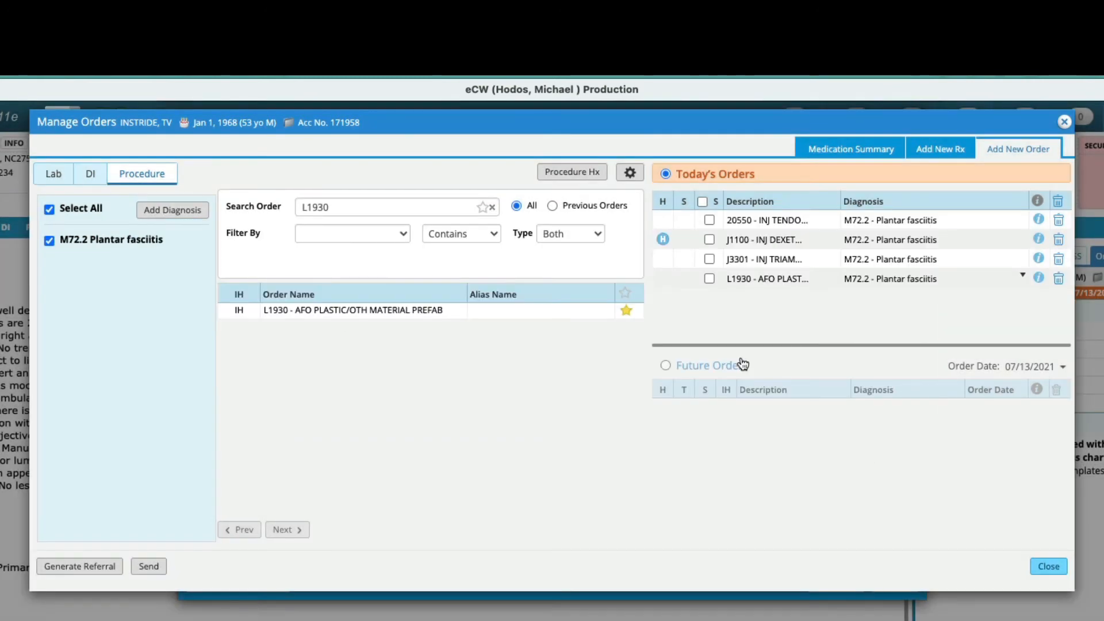
{"action": "left_click", "coordinate": [1048, 567]}
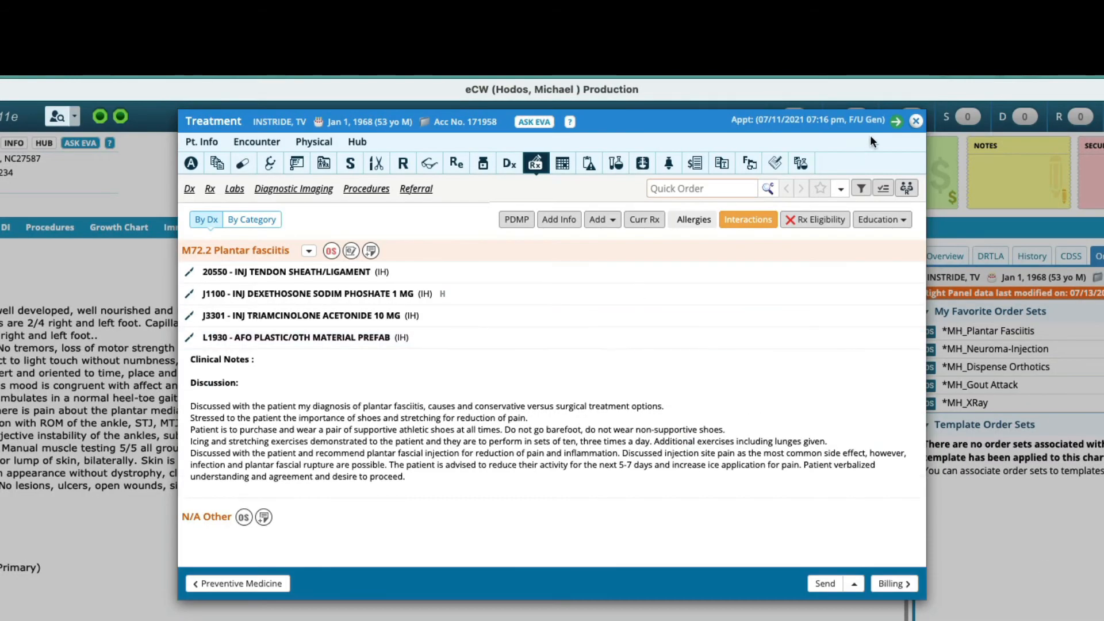
{"action": "left_click", "coordinate": [915, 122]}
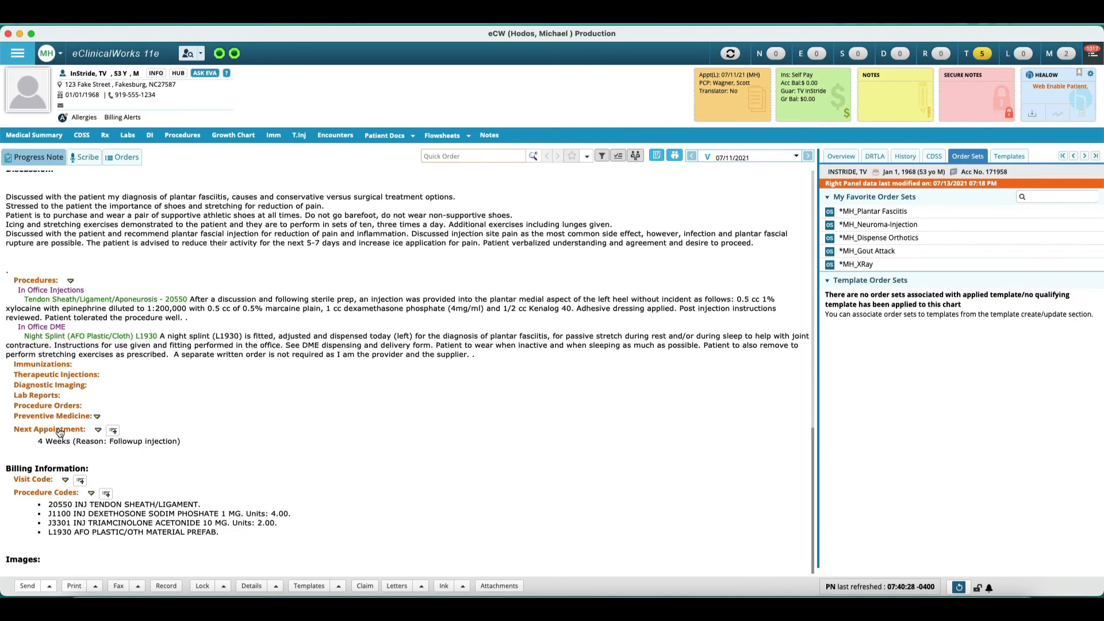
Step: Add the E&M visit code 99203 Office Visit, New Pt., Level 3 to the billing
{"action": "left_click", "coordinate": [57, 430]}
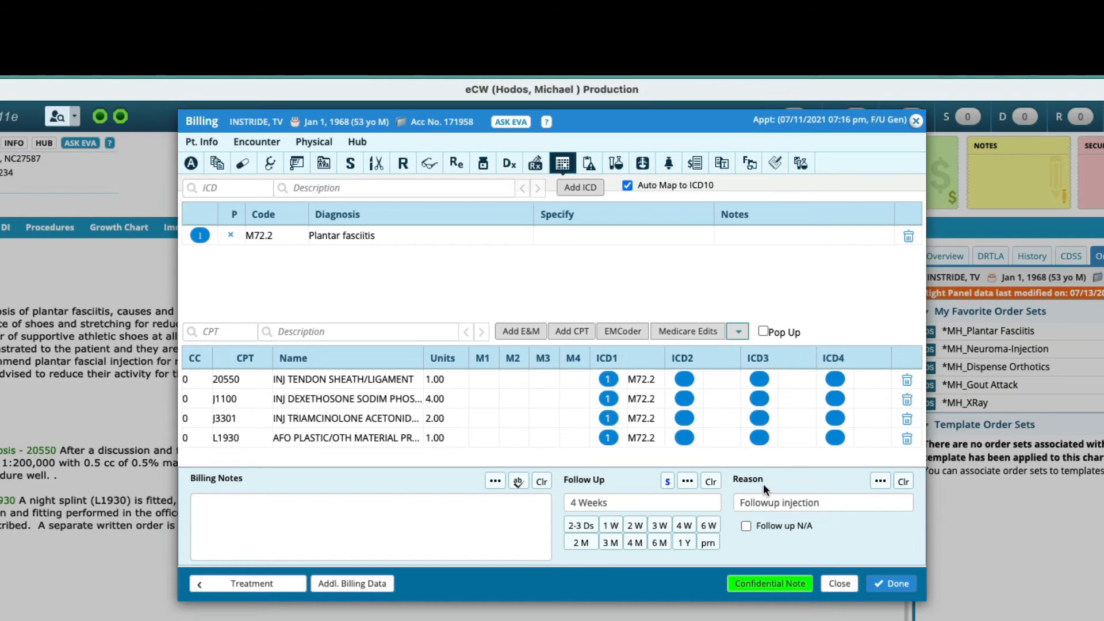
{"action": "left_click", "coordinate": [514, 332]}
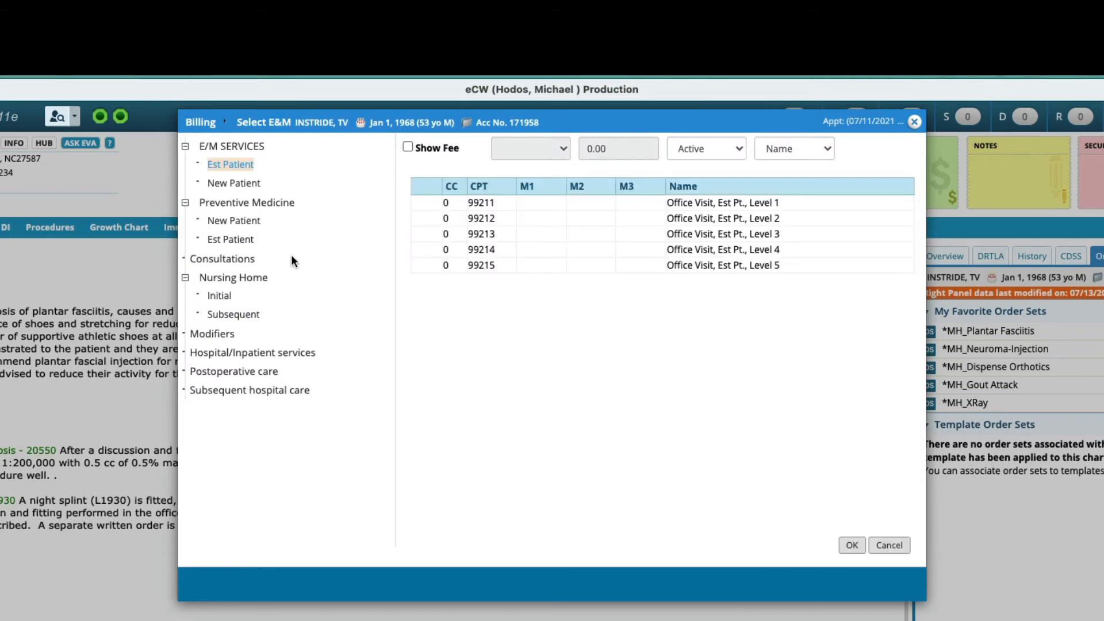
{"action": "left_click", "coordinate": [234, 183]}
{"action": "left_click", "coordinate": [487, 234]}
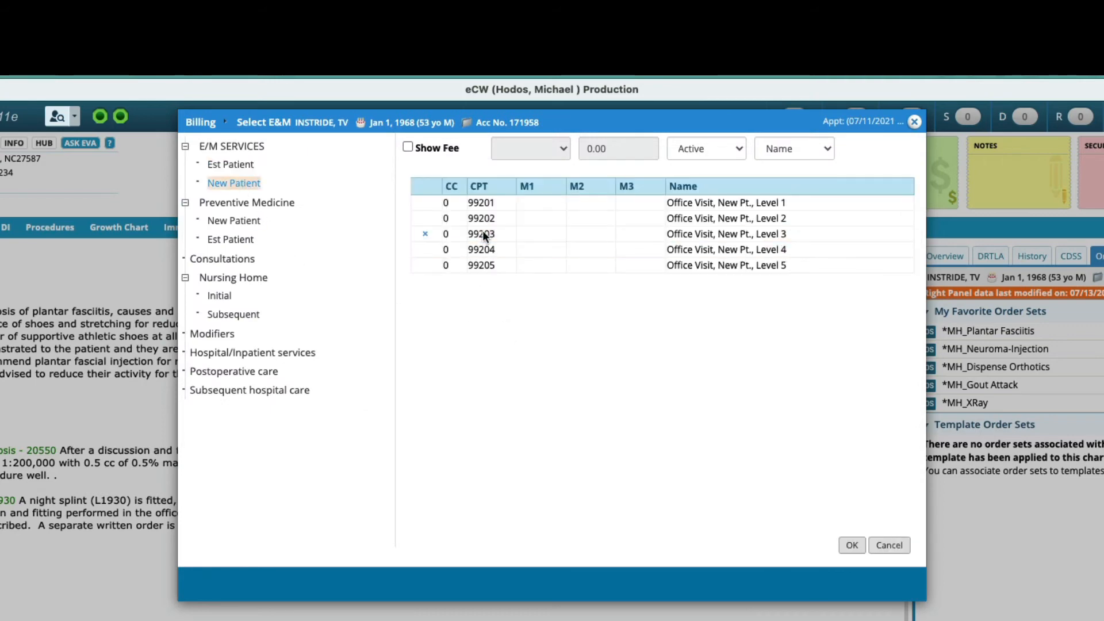
{"action": "left_click", "coordinate": [841, 547]}
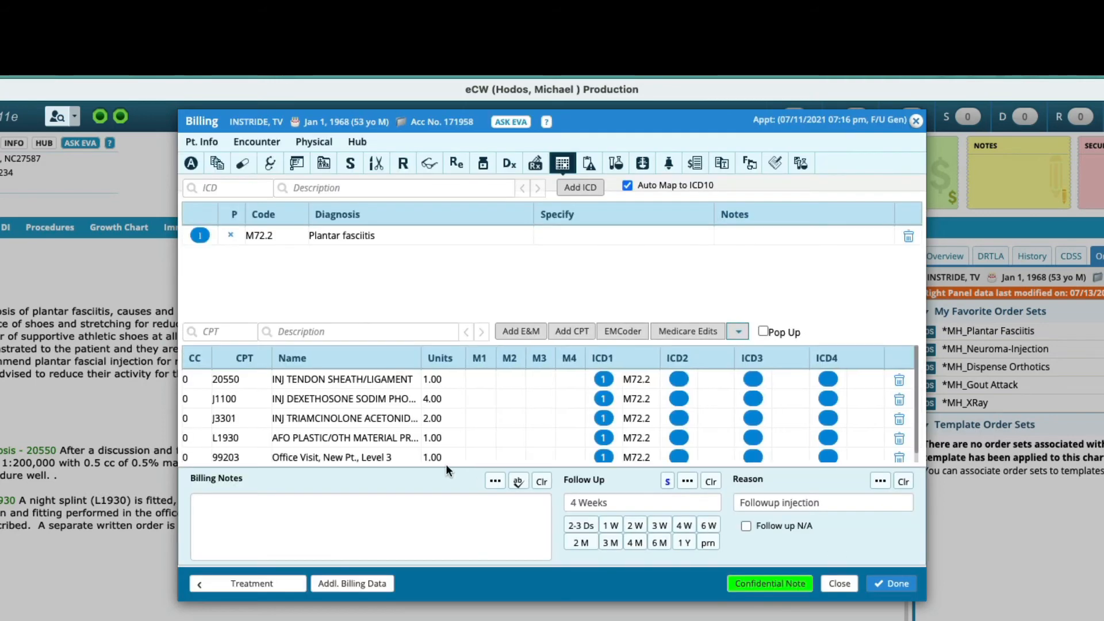
Step: Move the 99203 visit code to the top of the billing codes and give it modifier 25
{"action": "left_click", "coordinate": [481, 458]}
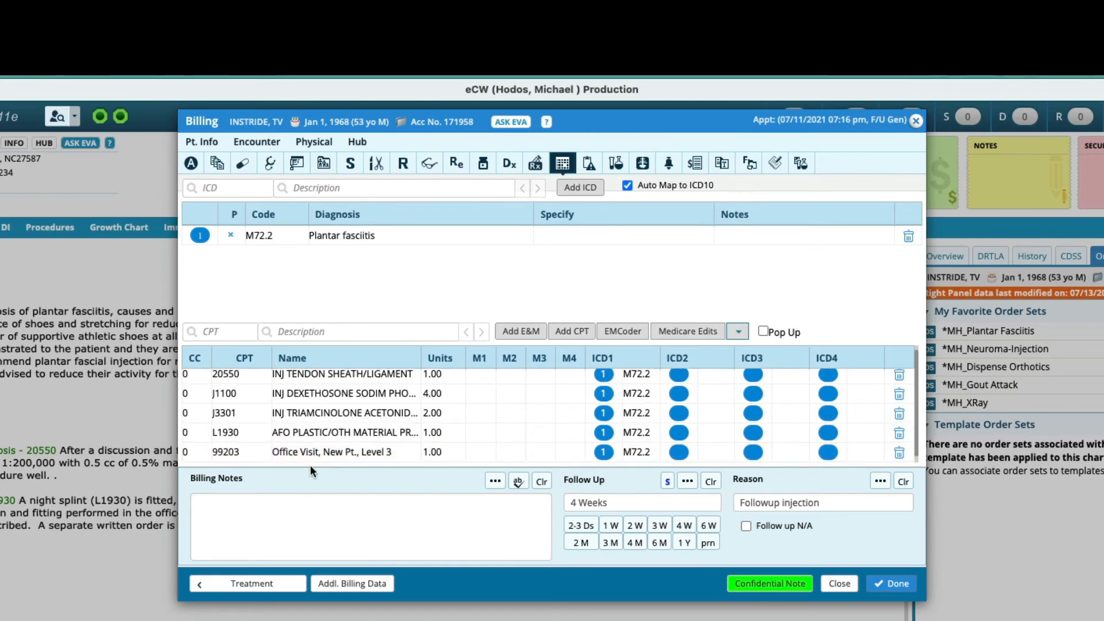
{"action": "left_click_drag", "start_coordinate": [303, 459], "coordinate": [294, 362]}
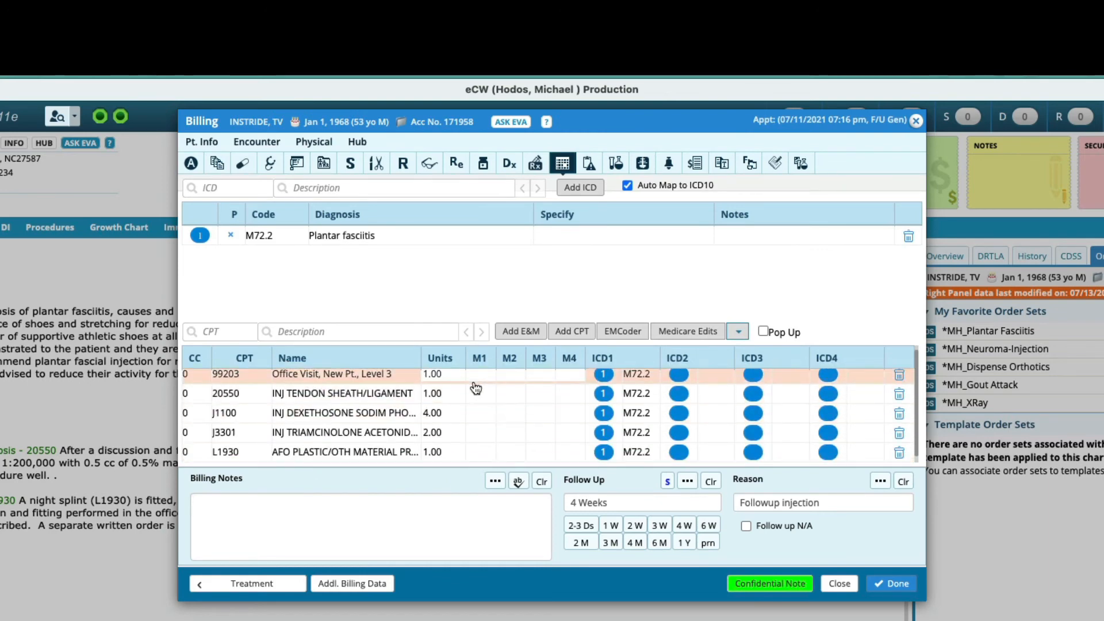
{"action": "type", "text": "25"}
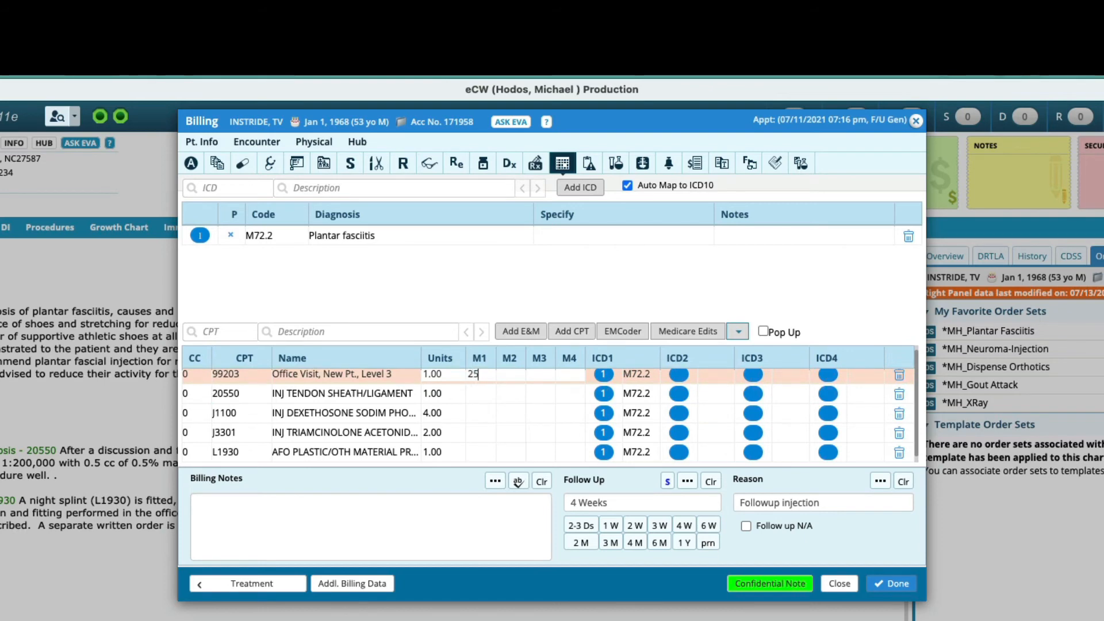
Step: Add modifier LT to the L1930 AFO code and finish the billing
{"action": "left_click", "coordinate": [482, 393]}
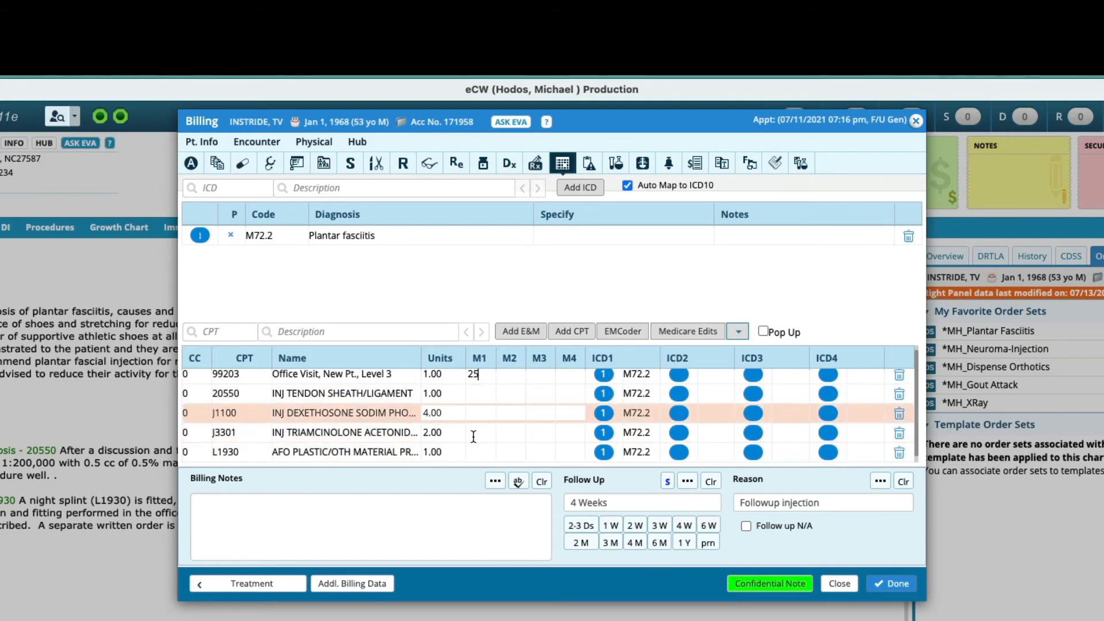
{"action": "type", "text": "LT"}
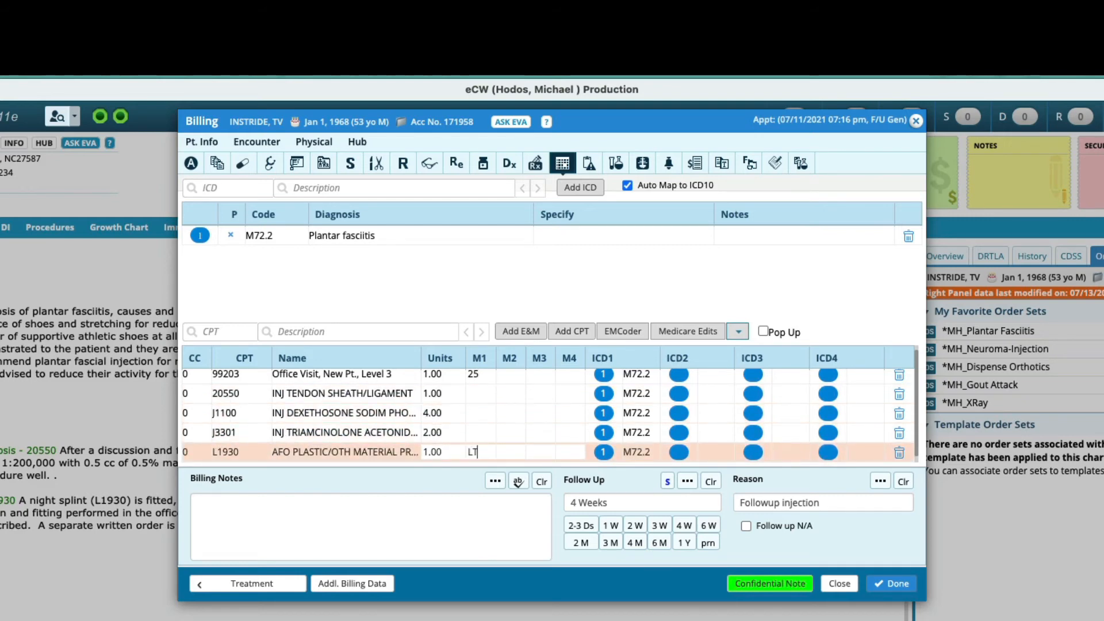
{"action": "left_click", "coordinate": [889, 582]}
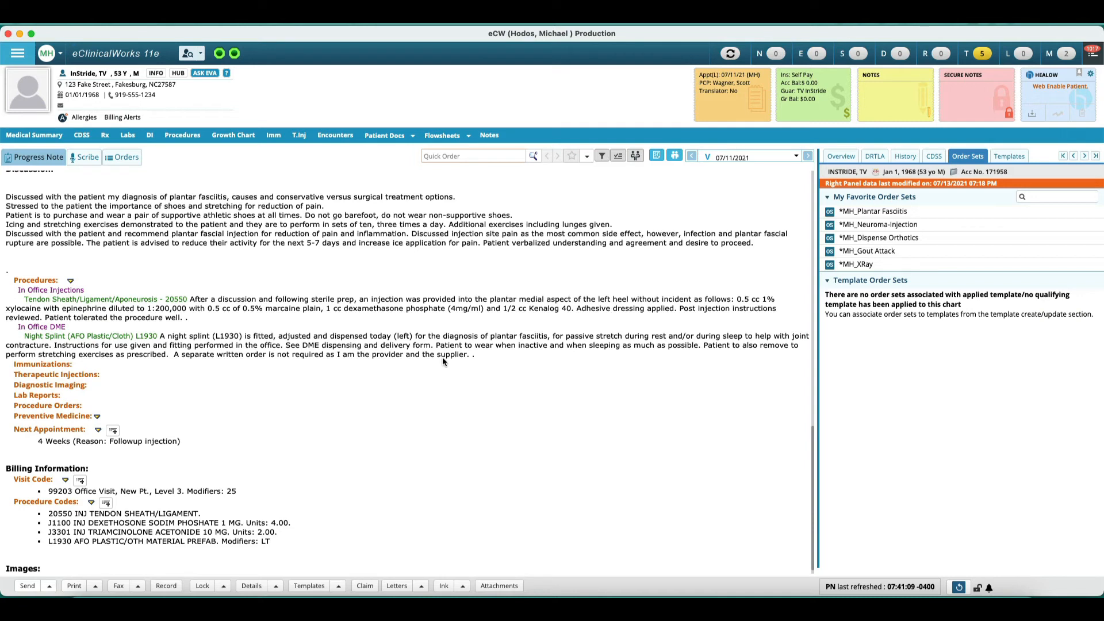
Step: Add an X-ray Report procedure with laterality Left Heel to the note's procedures
{"action": "scroll", "coordinate": [444, 362], "scroll_direction": "down", "scroll_amount": 1}
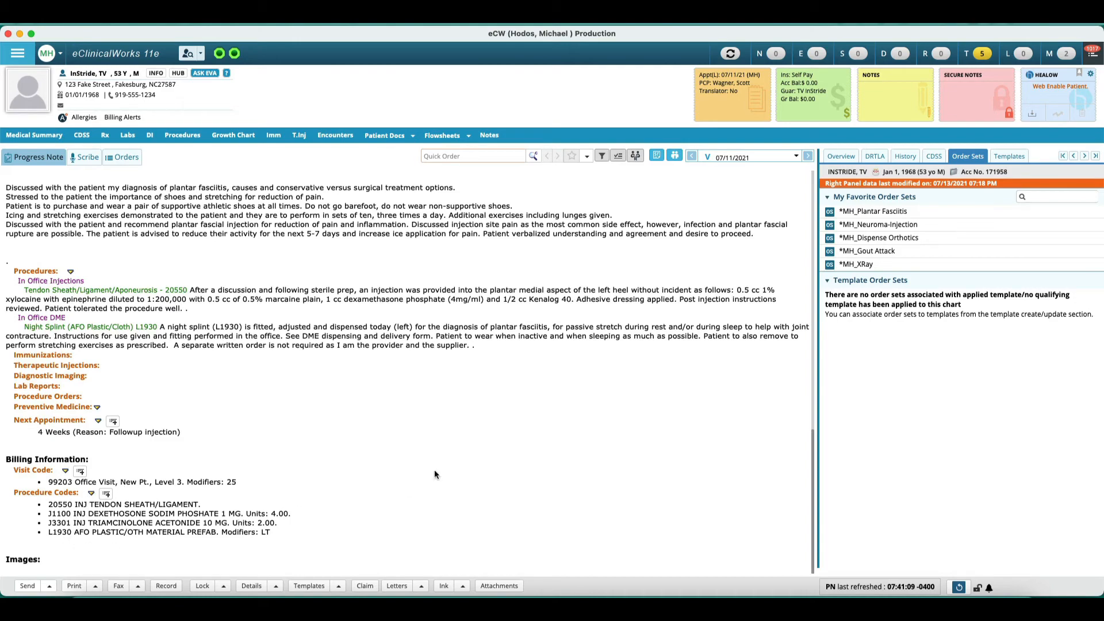
{"action": "scroll", "coordinate": [435, 474], "scroll_direction": "up", "scroll_amount": 15}
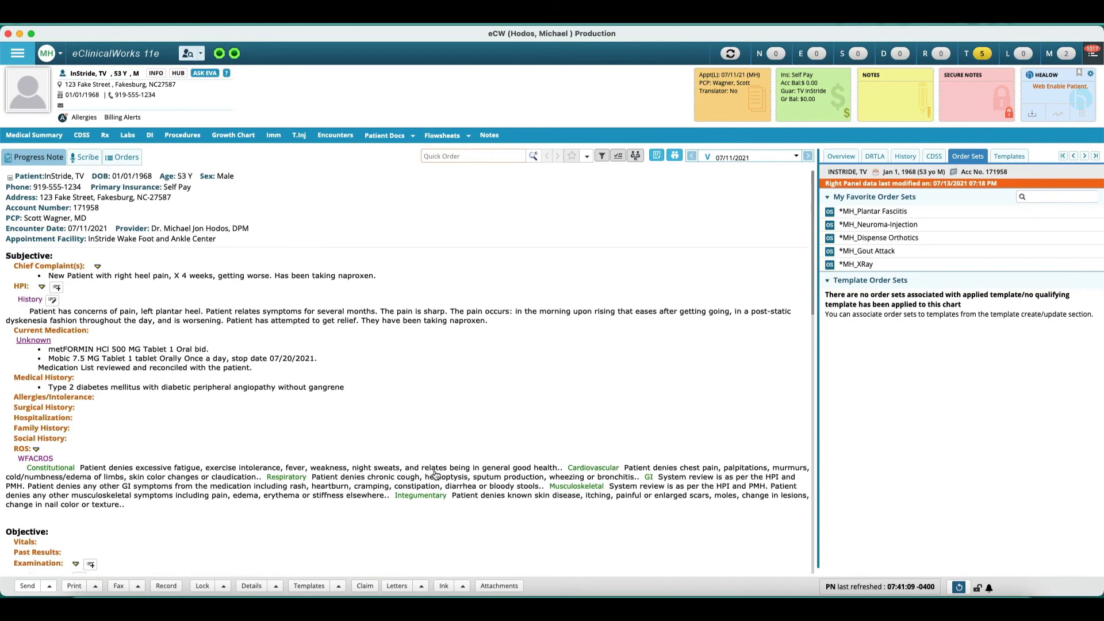
{"action": "scroll", "coordinate": [435, 474], "scroll_direction": "down", "scroll_amount": 15}
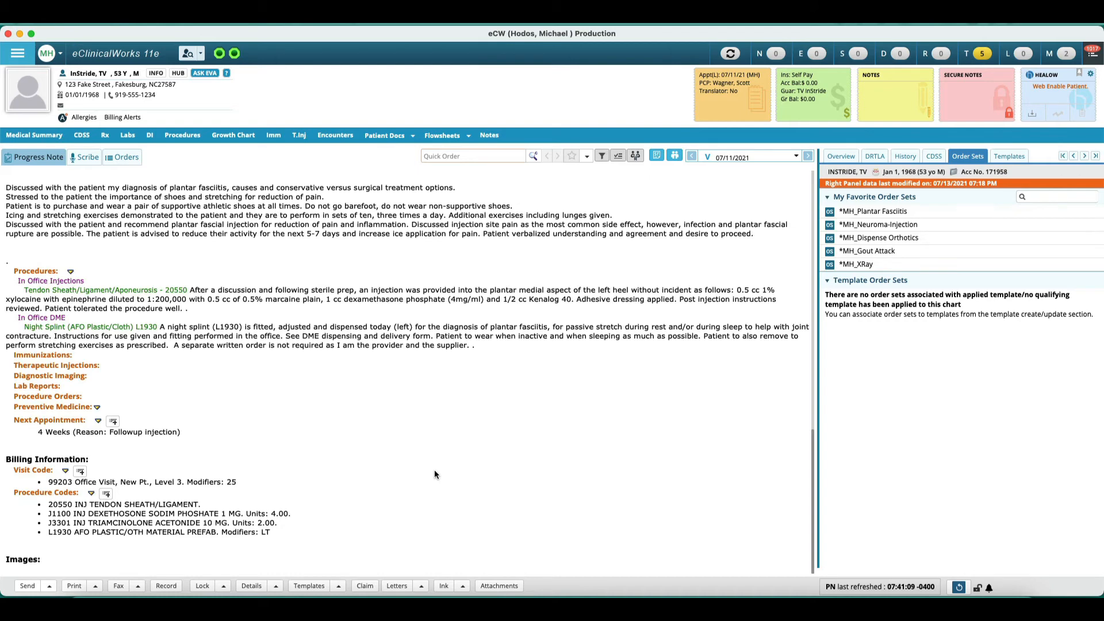
{"action": "scroll", "coordinate": [435, 475], "scroll_direction": "up", "scroll_amount": 5}
{"action": "scroll", "coordinate": [435, 474], "scroll_direction": "up", "scroll_amount": 3}
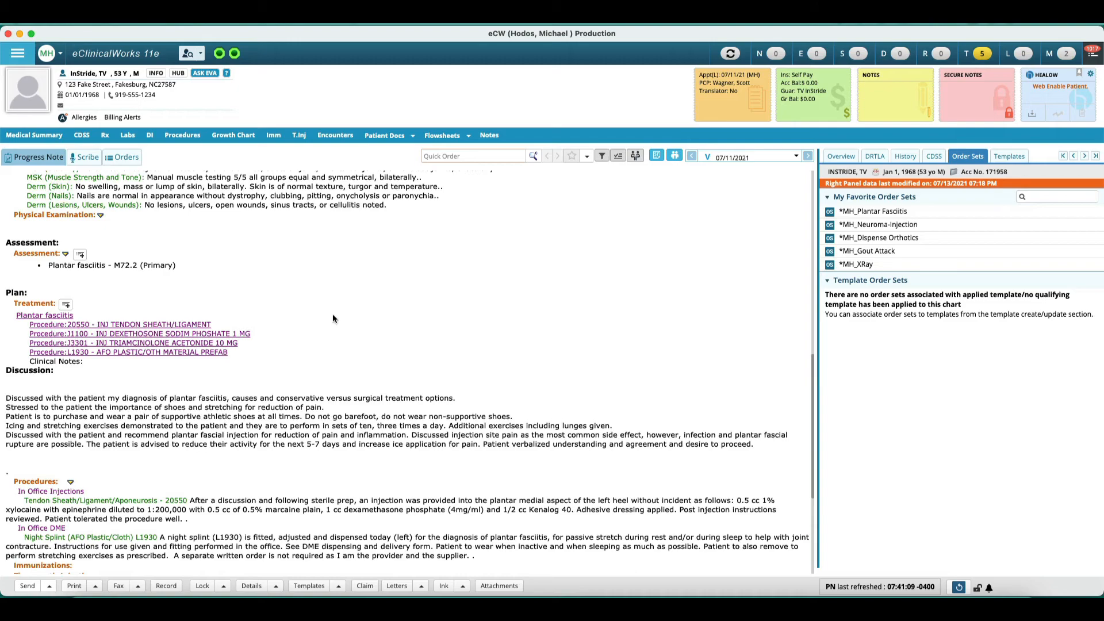
{"action": "scroll", "coordinate": [311, 368], "scroll_direction": "down", "scroll_amount": 7}
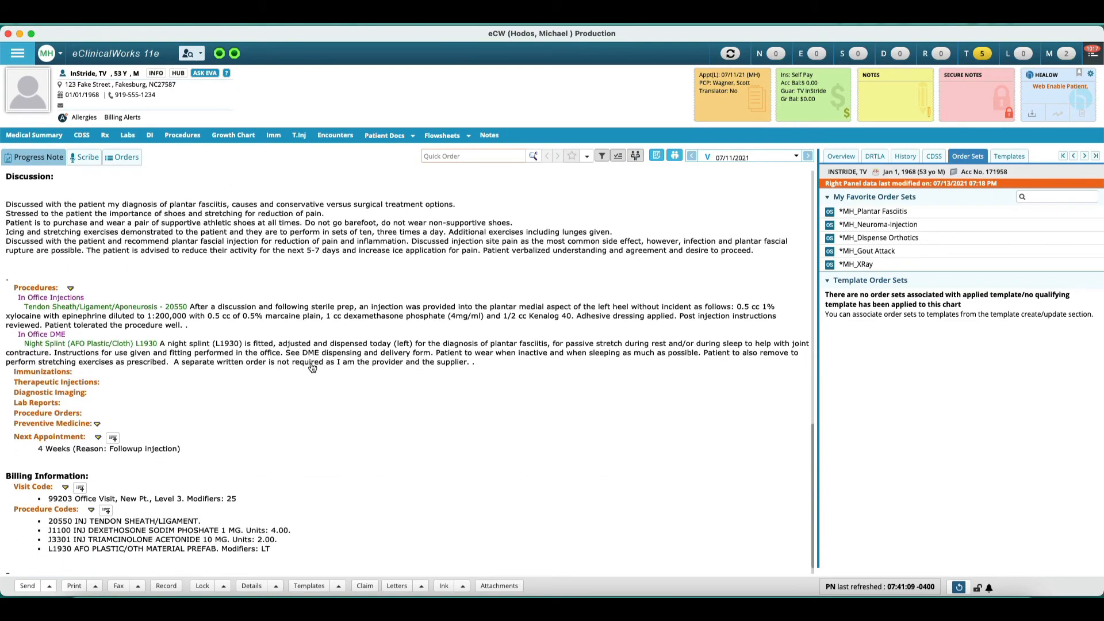
{"action": "left_click", "coordinate": [17, 288]}
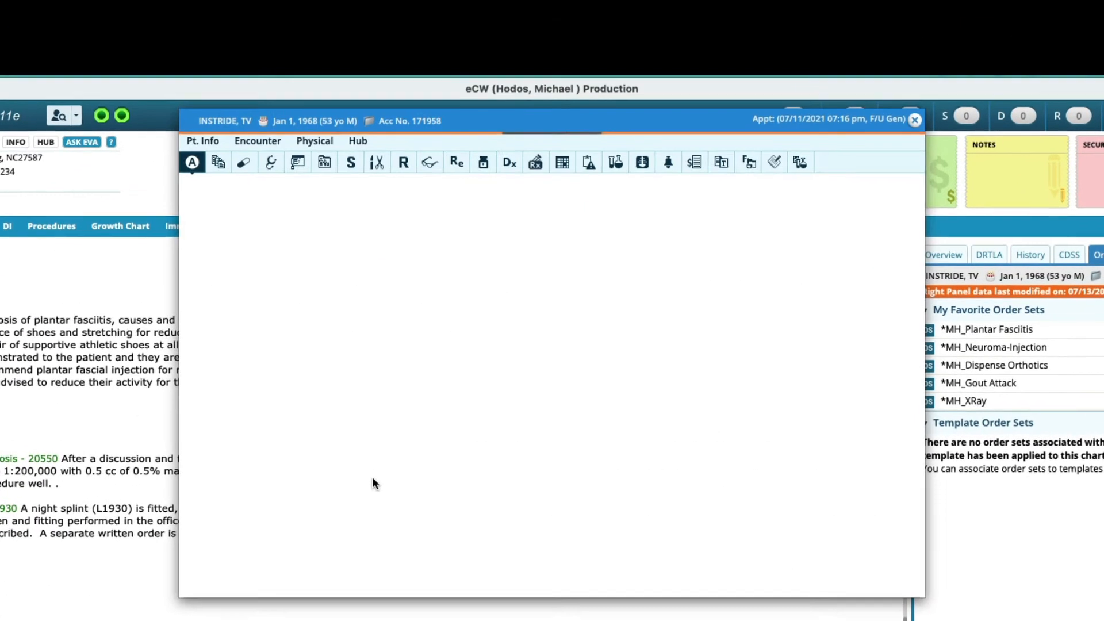
{"action": "left_click", "coordinate": [219, 309]}
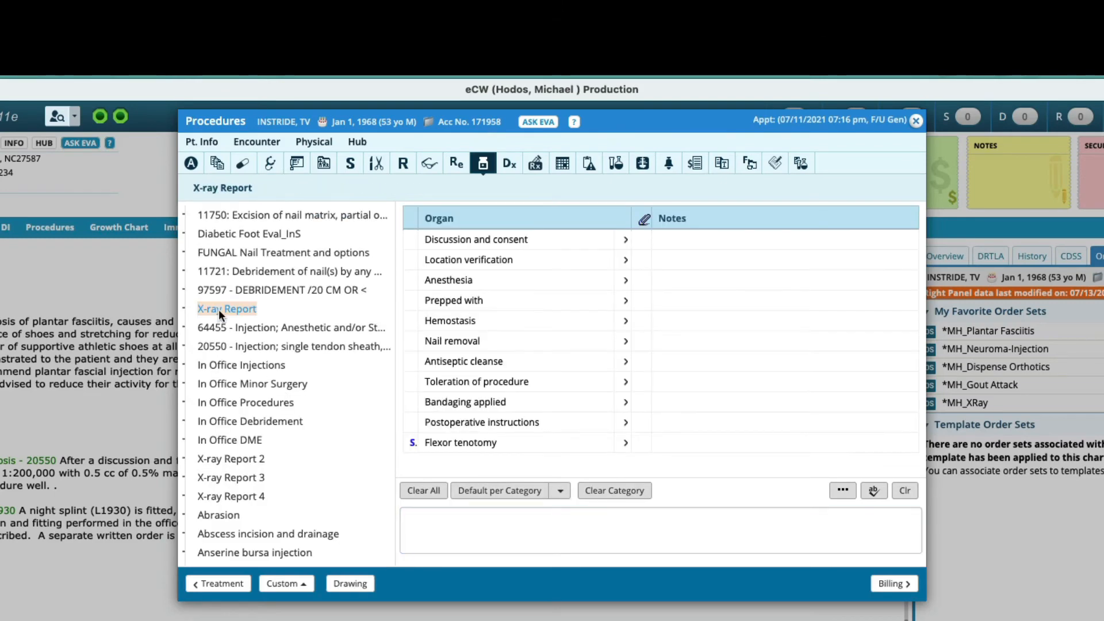
{"action": "left_click", "coordinate": [681, 240]}
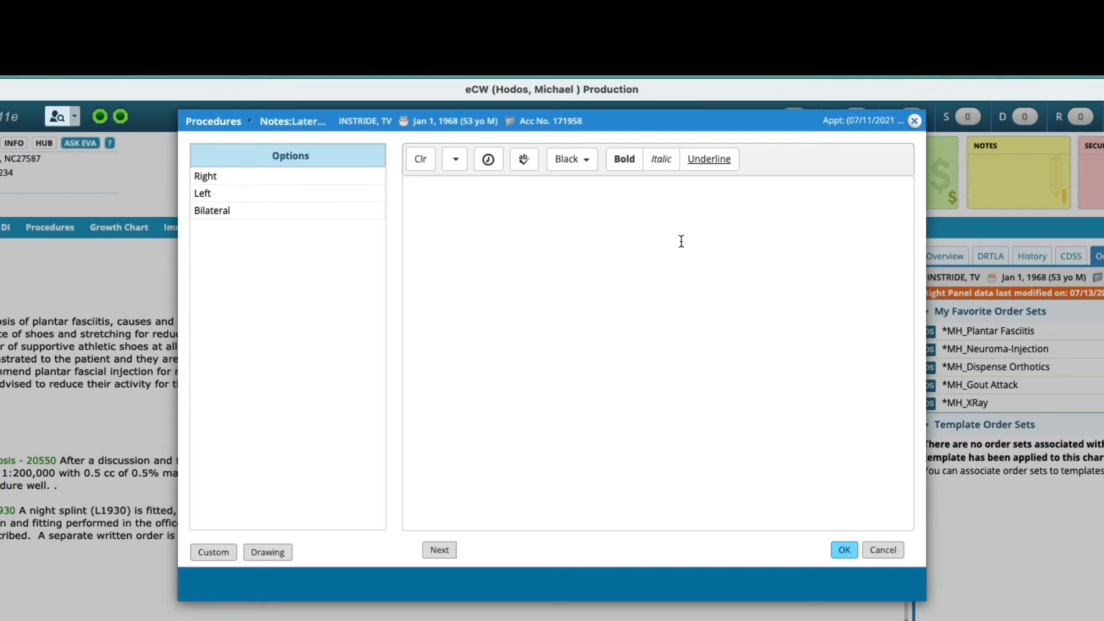
{"action": "type", "text": "Left Heel"}
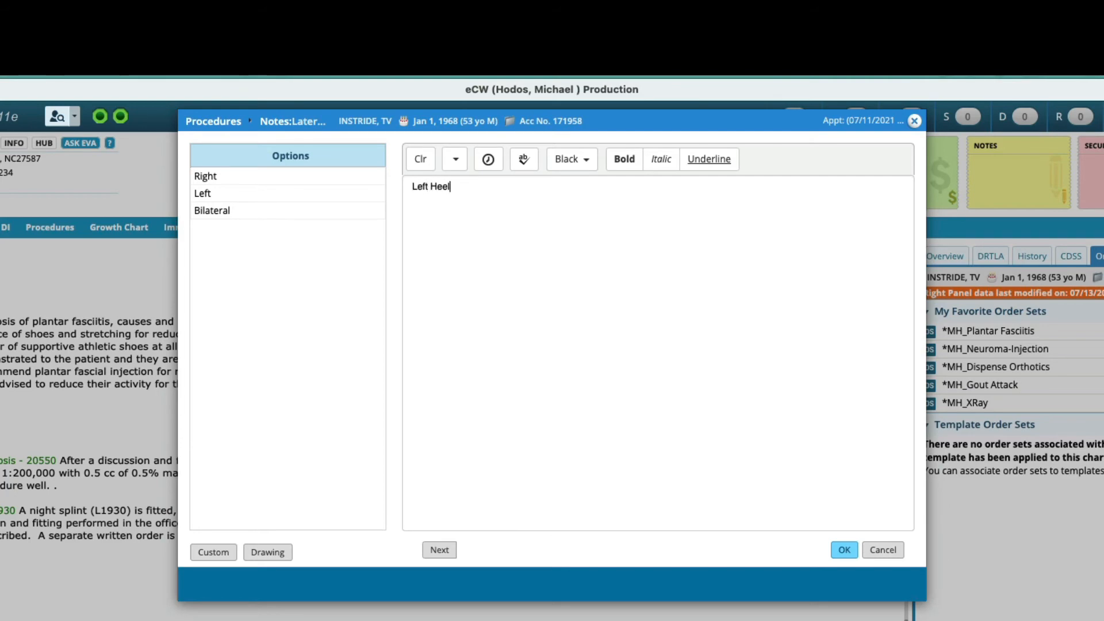
{"action": "left_click", "coordinate": [843, 549]}
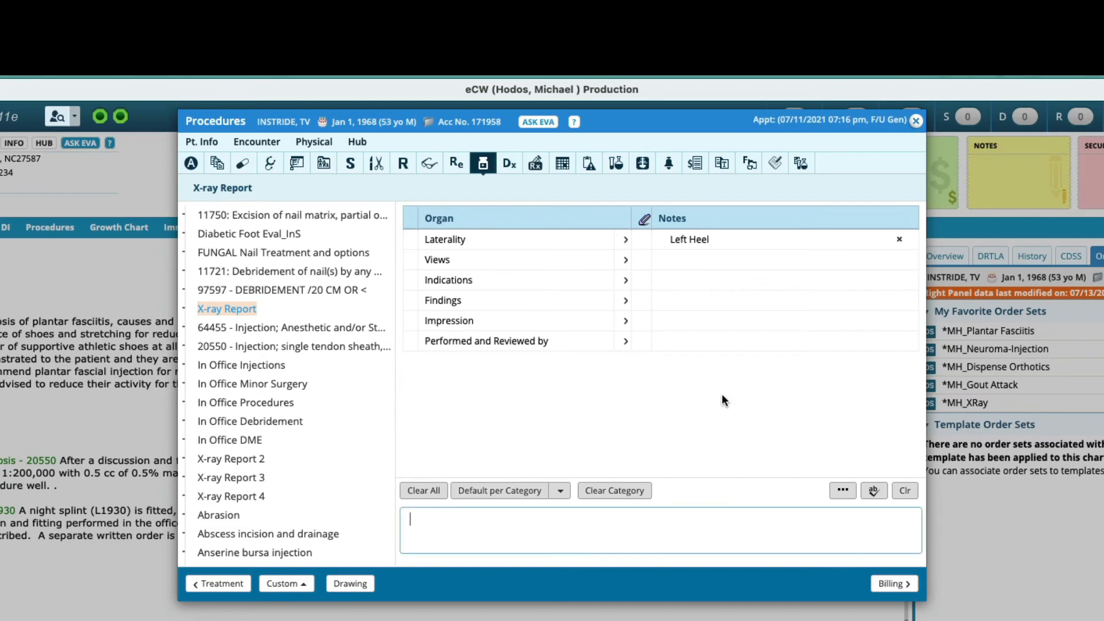
{"action": "left_click", "coordinate": [915, 124]}
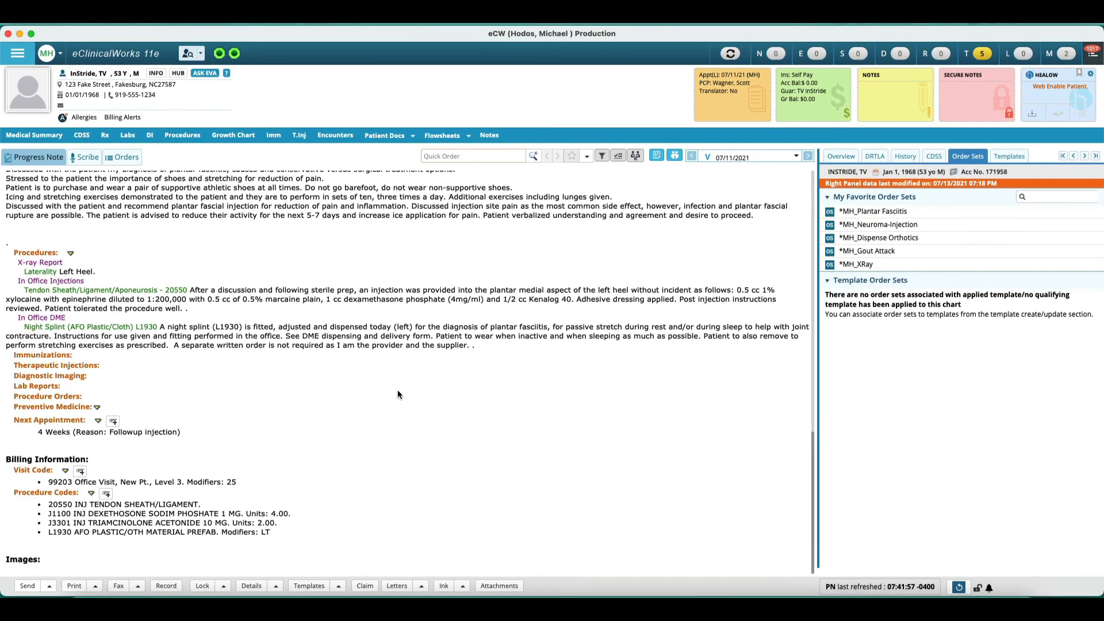
Step: Reopen the X-ray Report procedure and review the completed progress note
{"action": "scroll", "coordinate": [398, 389], "scroll_direction": "up", "scroll_amount": 3}
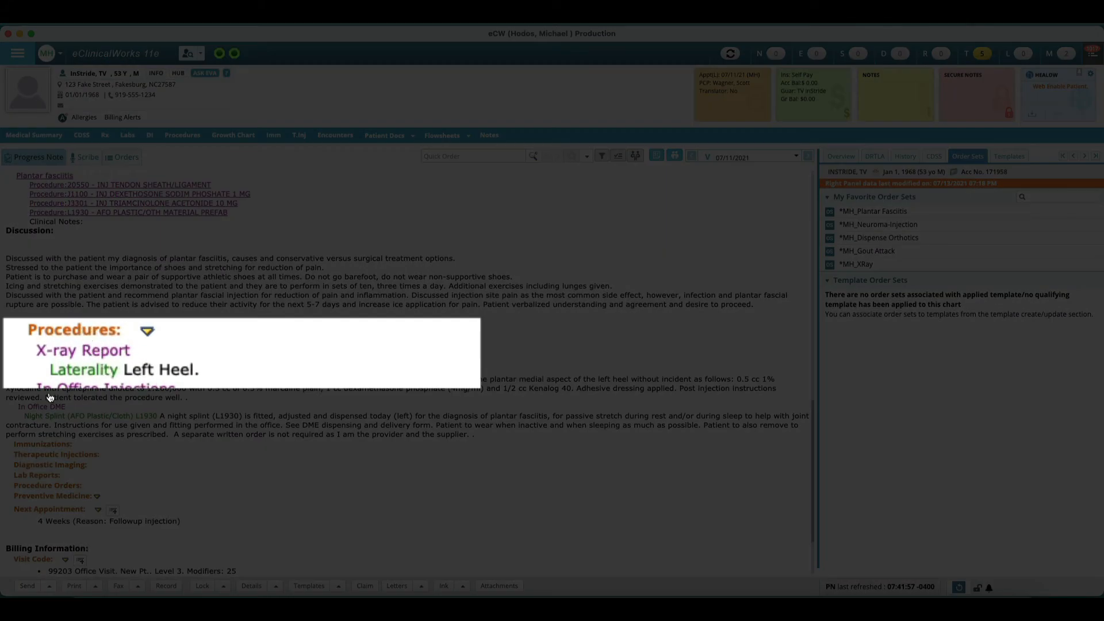
{"action": "left_click", "coordinate": [75, 356]}
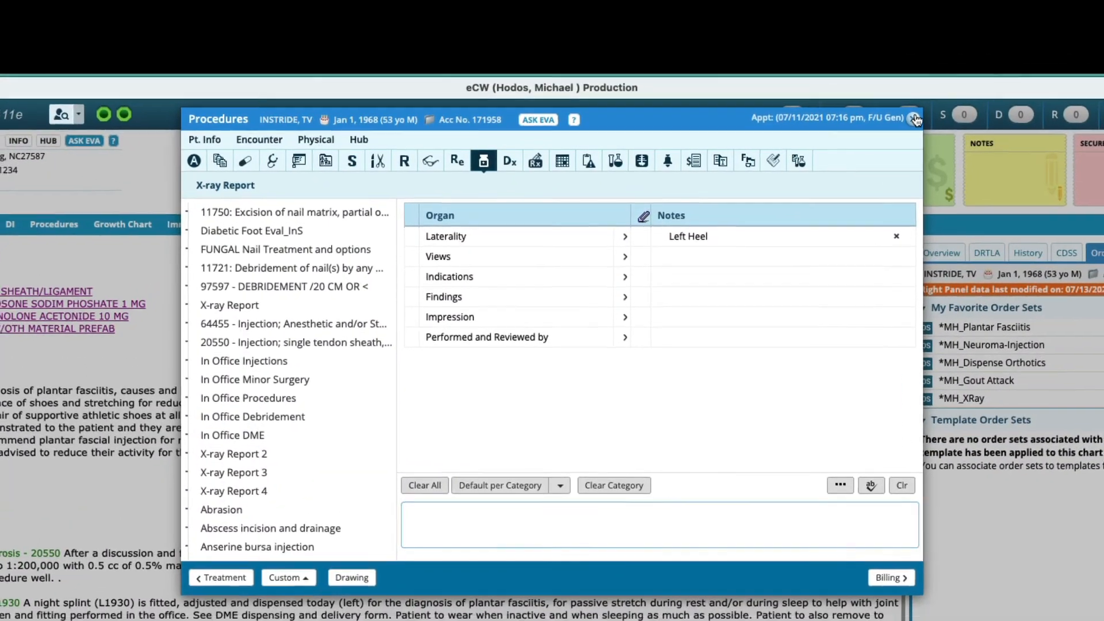
{"action": "left_click", "coordinate": [915, 119]}
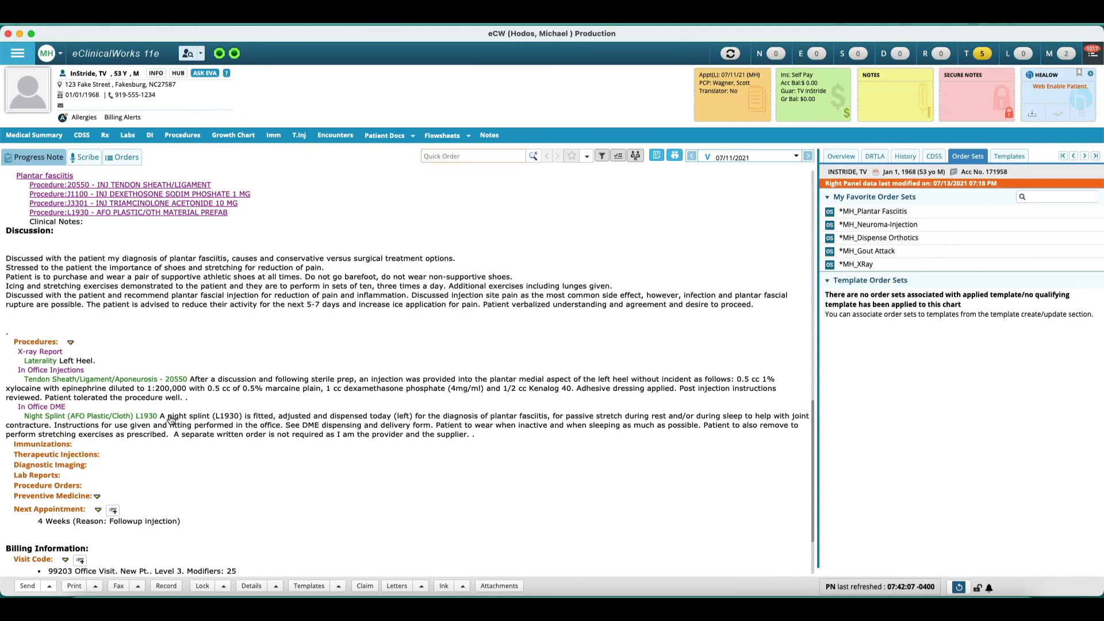
{"action": "scroll", "coordinate": [377, 403], "scroll_direction": "down", "scroll_amount": 3}
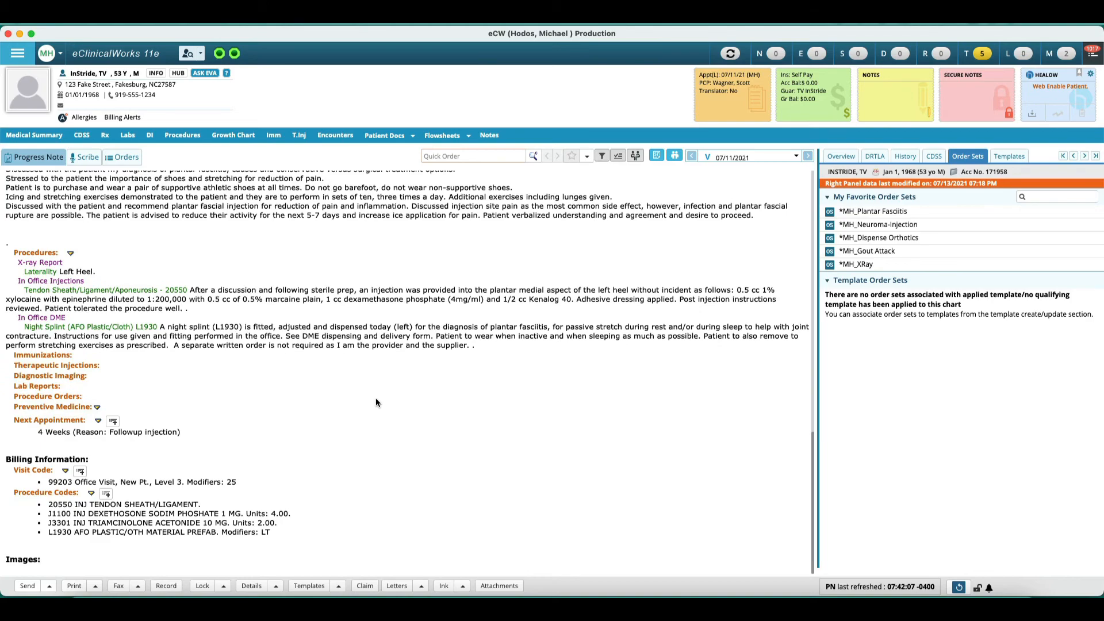
{"action": "scroll", "coordinate": [376, 402], "scroll_direction": "up", "scroll_amount": 15}
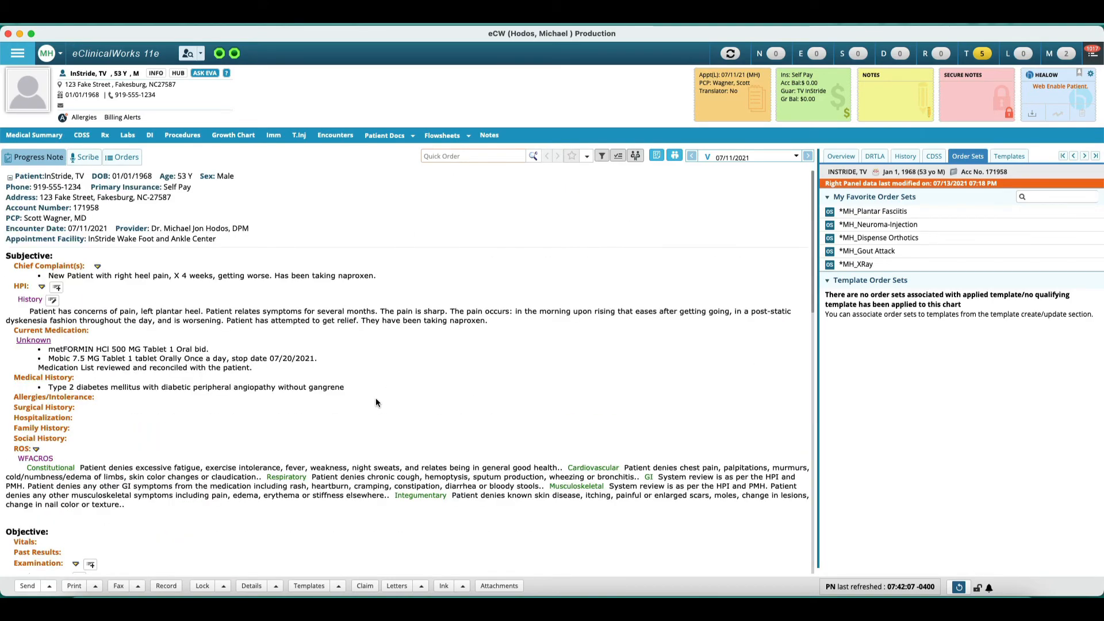
{"action": "scroll", "coordinate": [377, 402], "scroll_direction": "down", "scroll_amount": 15}
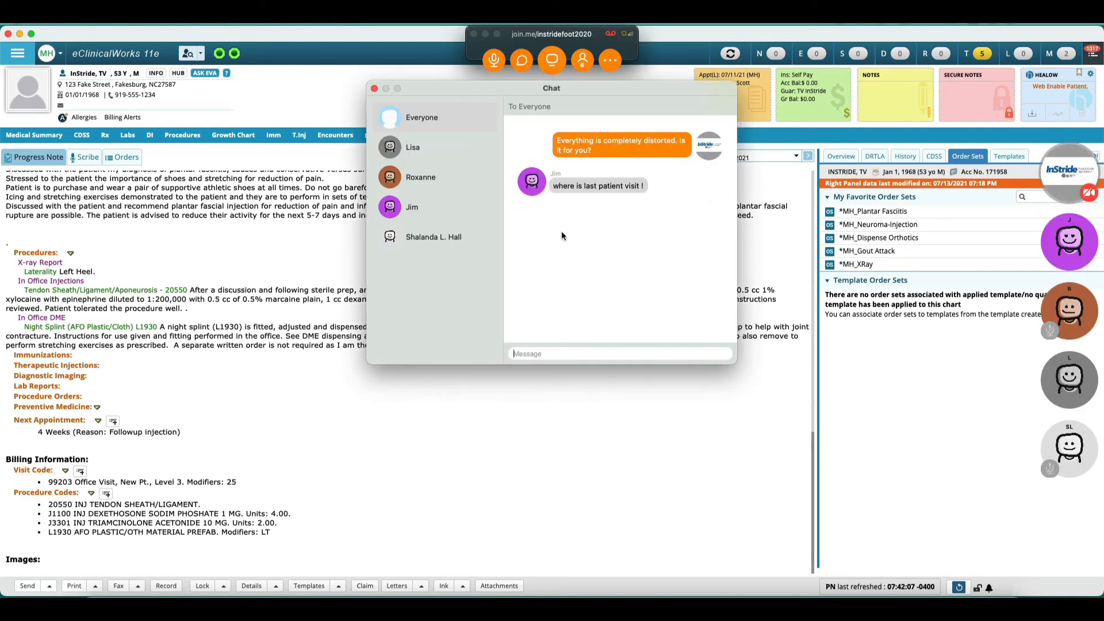
{"action": "left_click", "coordinate": [374, 89]}
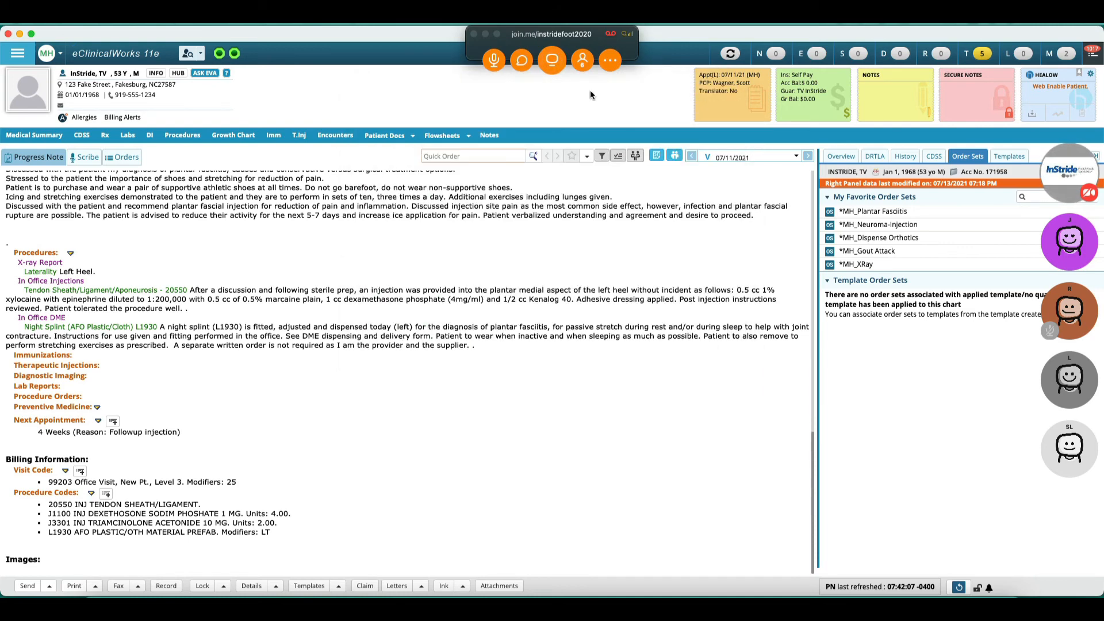
{"action": "left_click", "coordinate": [529, 64]}
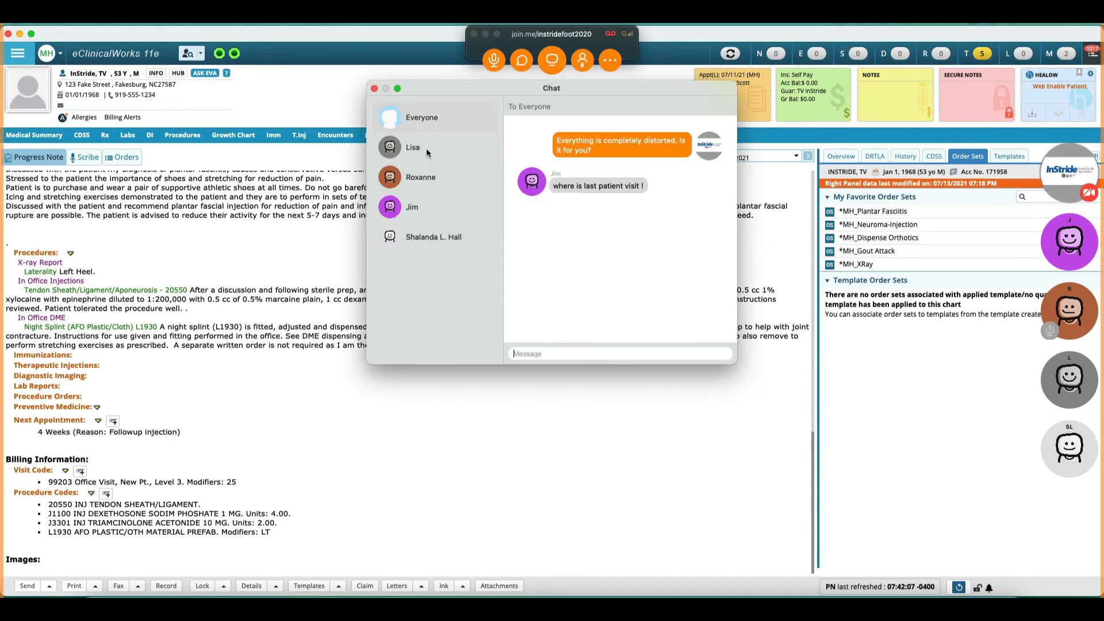
{"action": "left_click", "coordinate": [374, 89]}
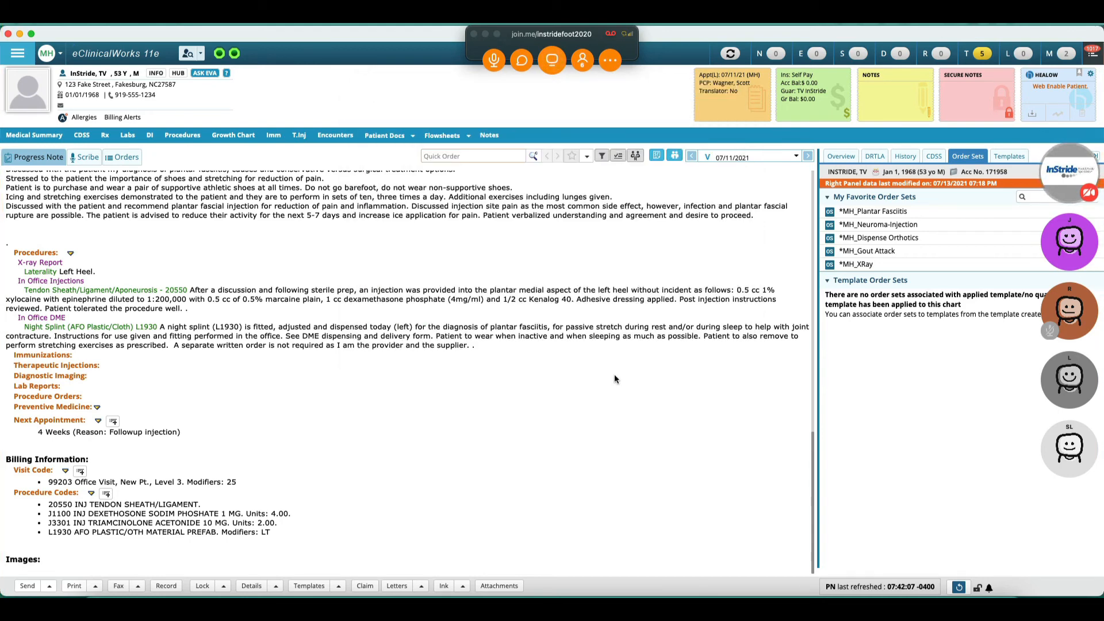
Step: Review the patient's earlier encounters for HPI history and chief complaint entries
{"action": "scroll", "coordinate": [614, 379], "scroll_direction": "up", "scroll_amount": 13}
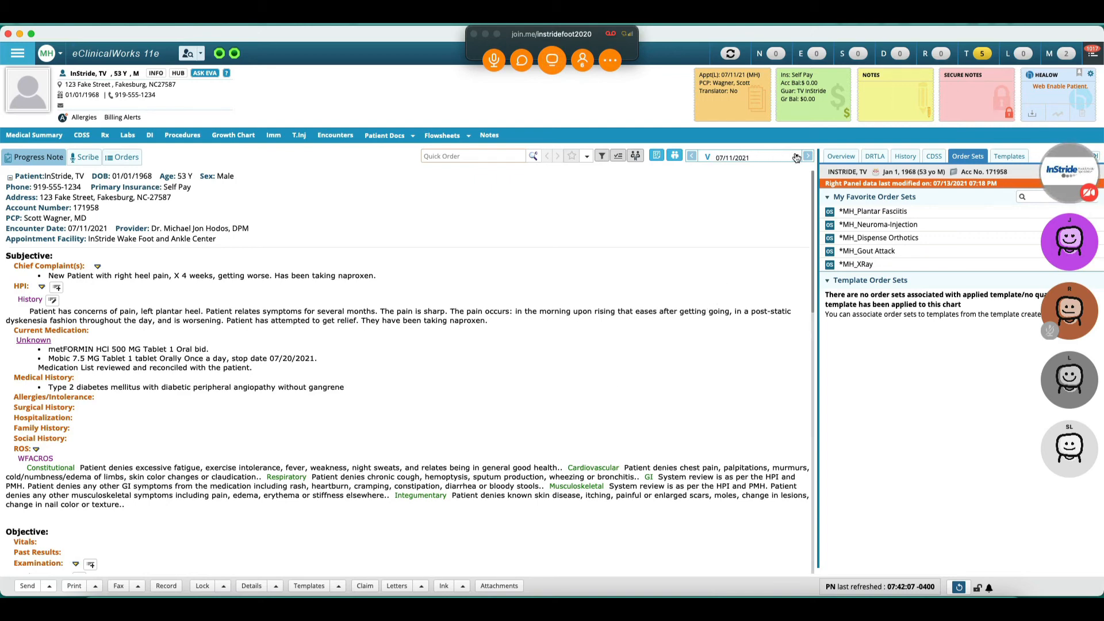
{"action": "left_click", "coordinate": [797, 156]}
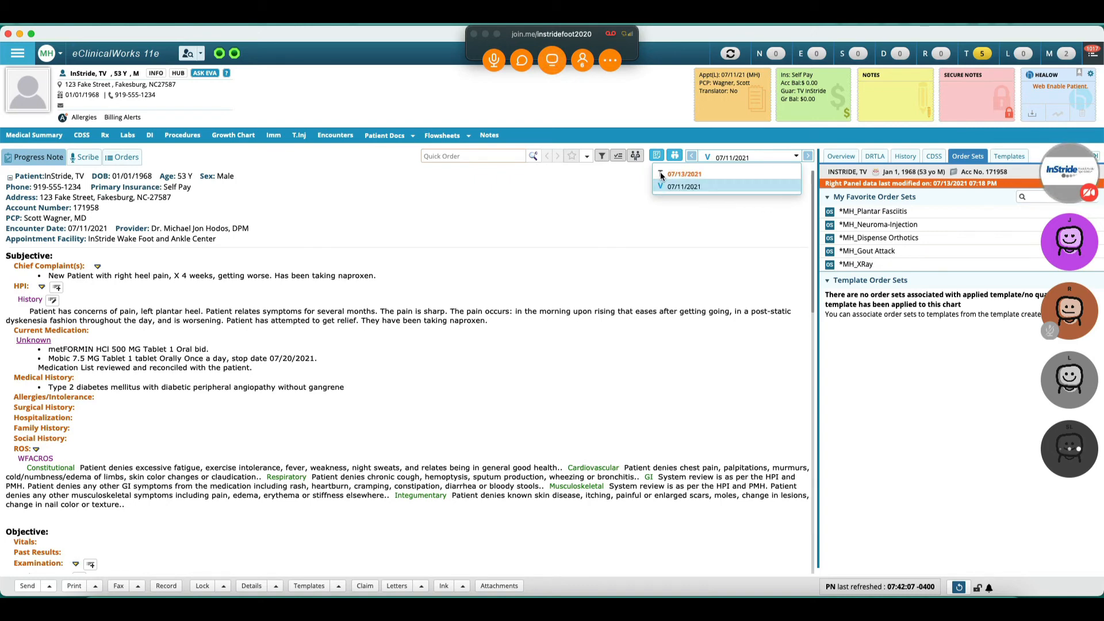
{"action": "left_click", "coordinate": [703, 232]}
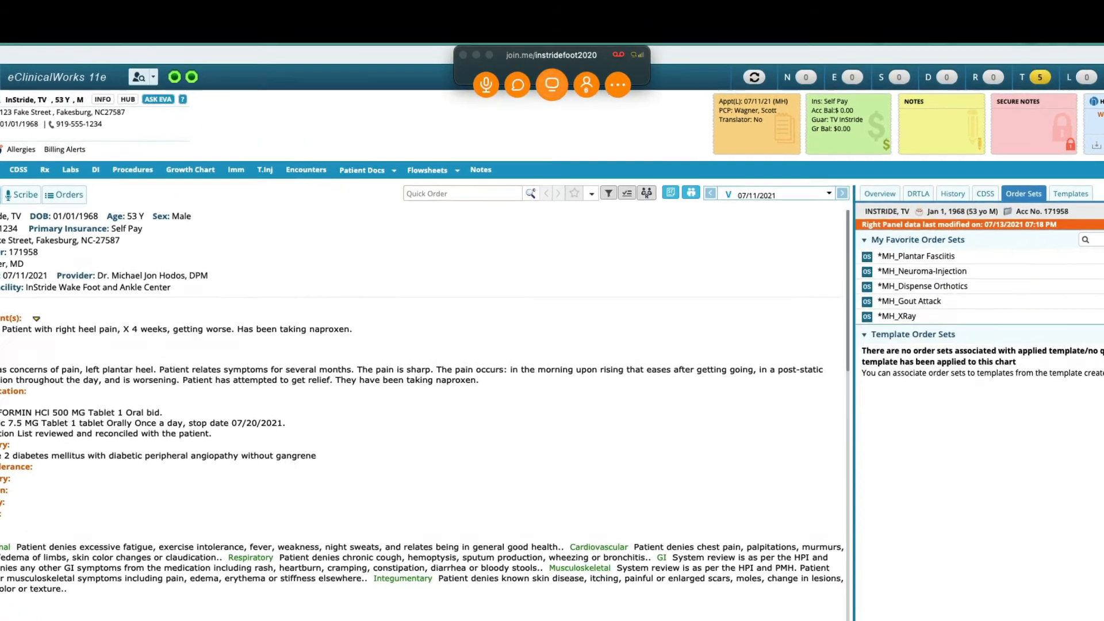
{"action": "left_click", "coordinate": [42, 289]}
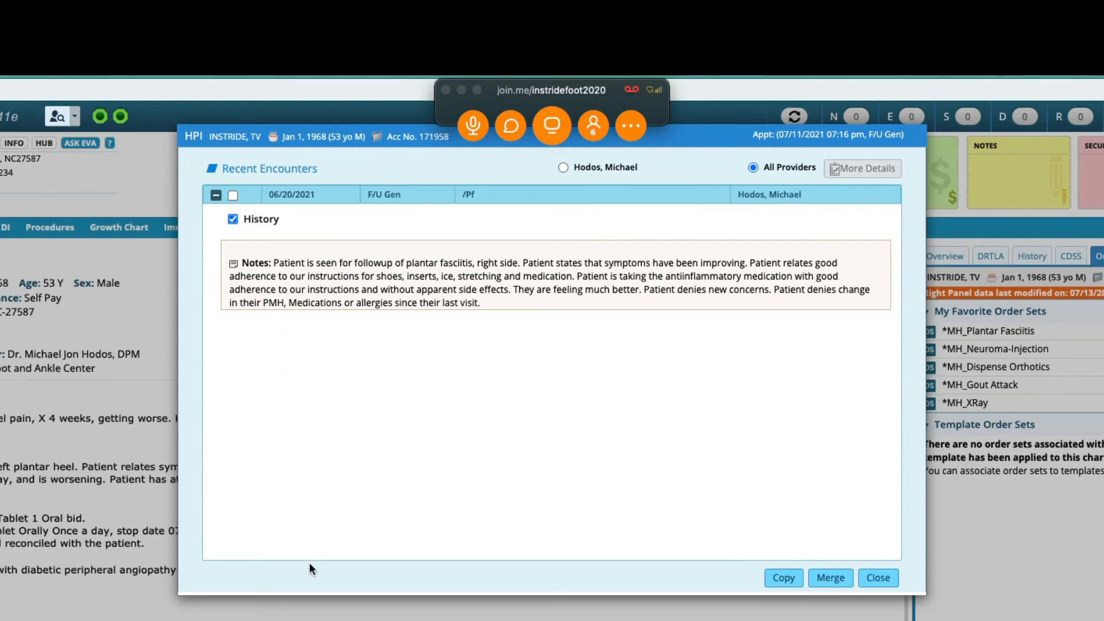
{"action": "left_click", "coordinate": [216, 196]}
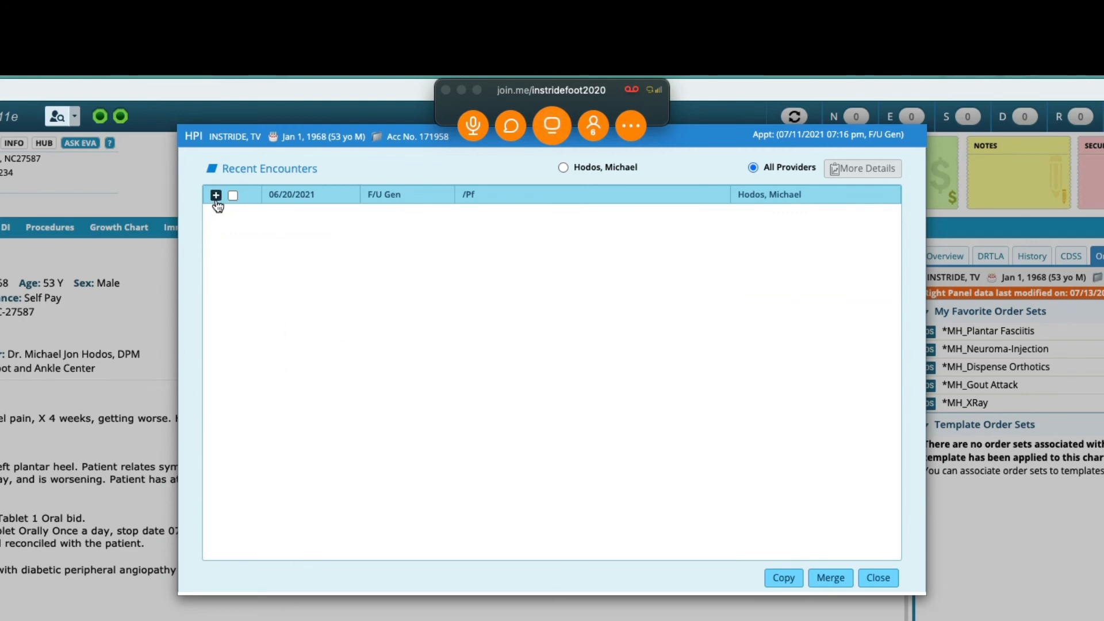
{"action": "left_click", "coordinate": [216, 195]}
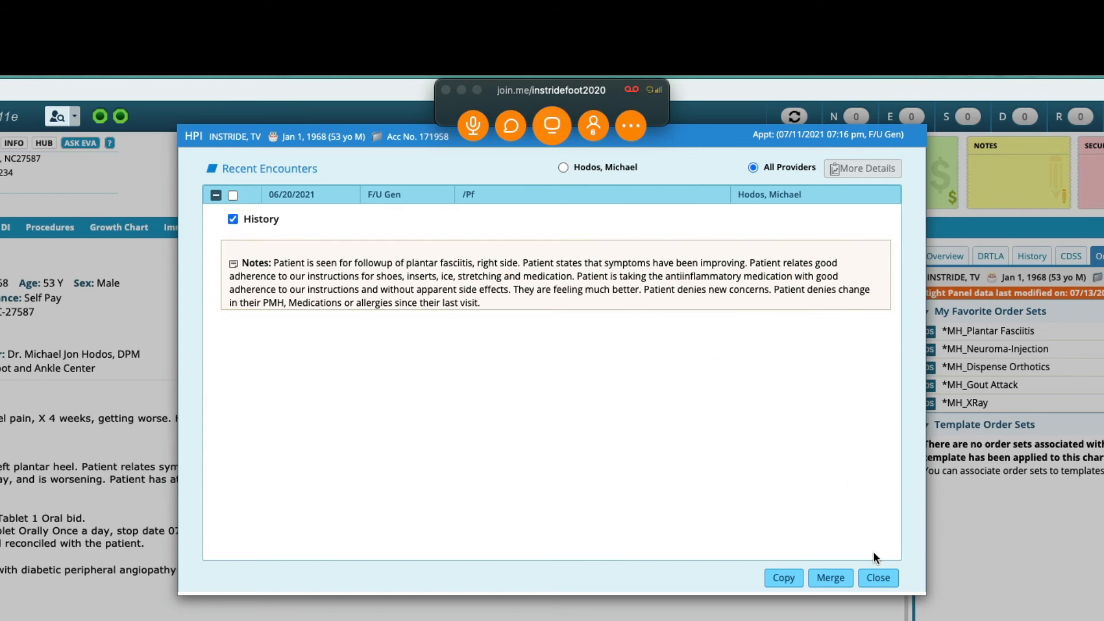
{"action": "left_click", "coordinate": [877, 577]}
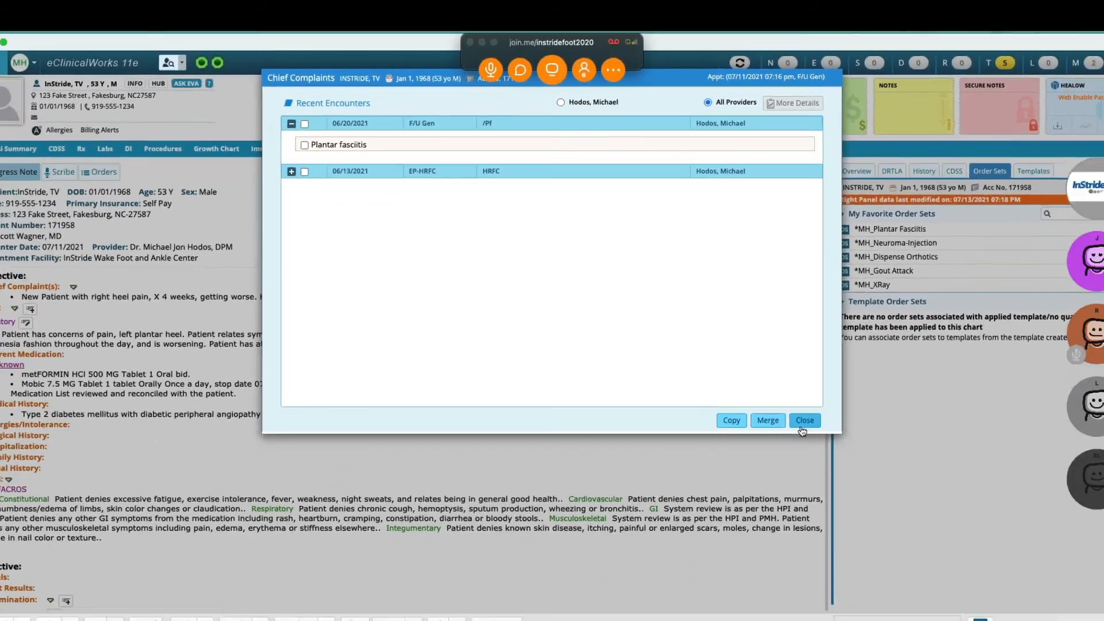
{"action": "left_click", "coordinate": [878, 577]}
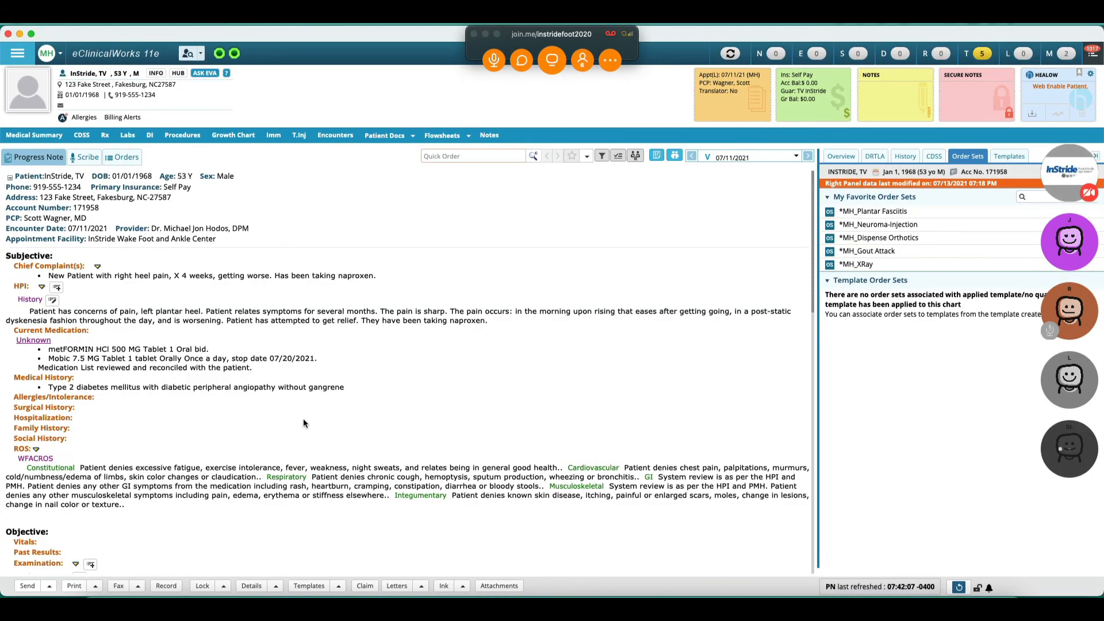
Step: Merge the InS General Exam from the 06/20/2021 encounter into the note's examination
{"action": "scroll", "coordinate": [303, 423], "scroll_direction": "down", "scroll_amount": 5}
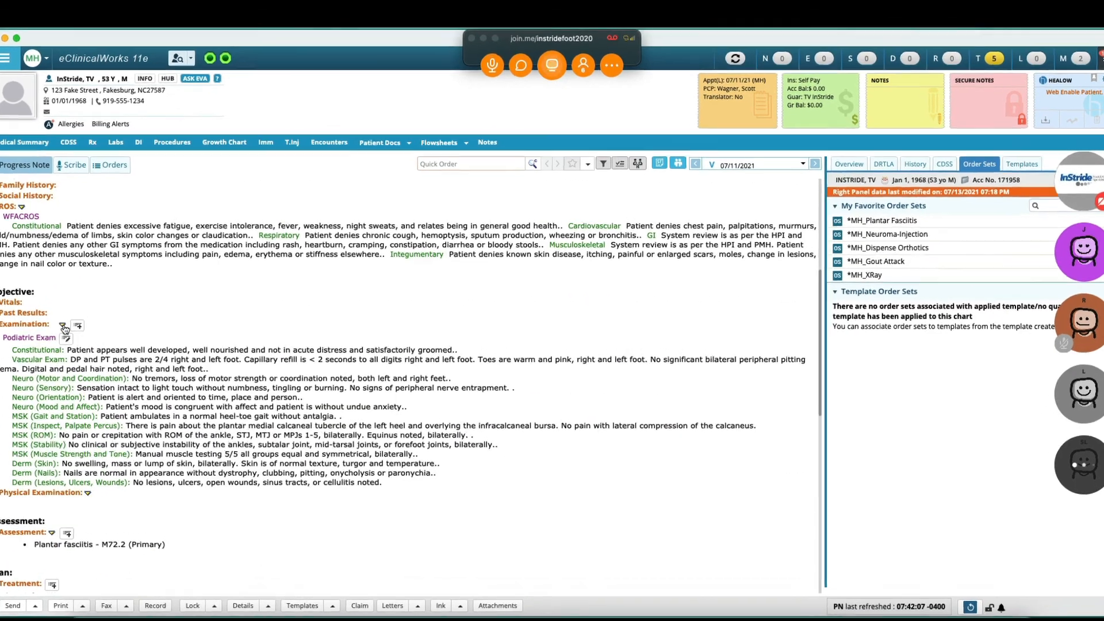
{"action": "left_click", "coordinate": [63, 326]}
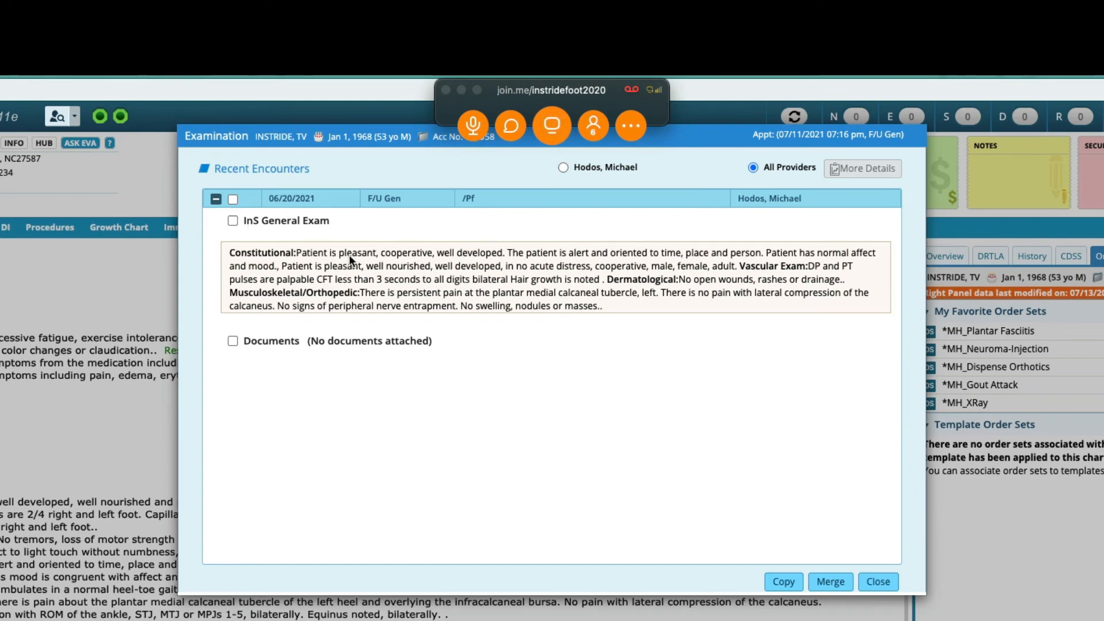
{"action": "left_click", "coordinate": [233, 222]}
{"action": "left_click", "coordinate": [830, 582]}
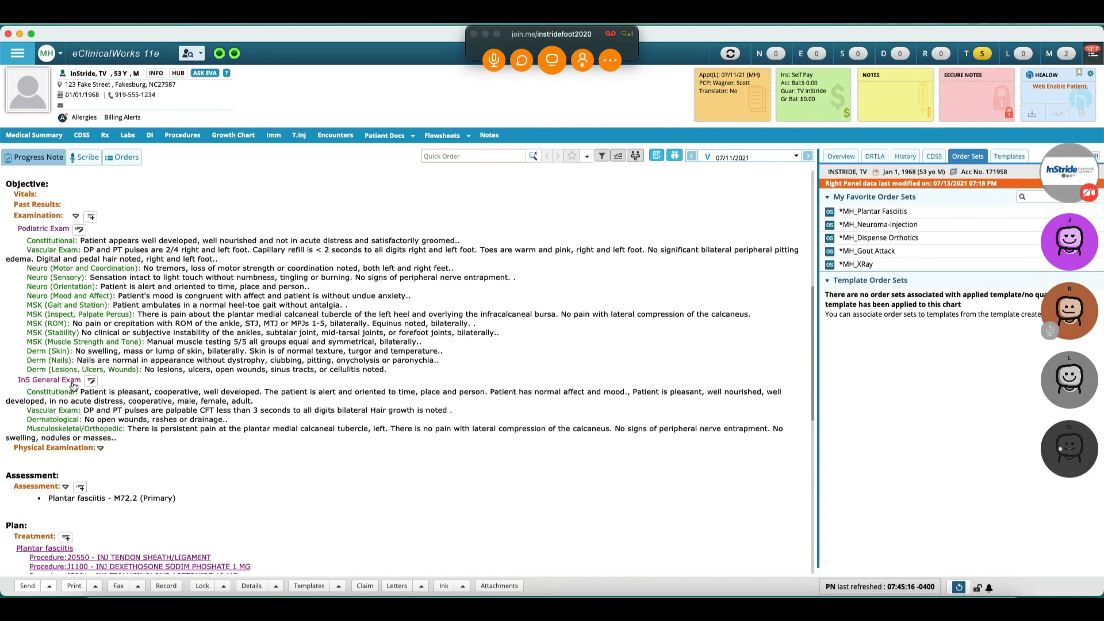
{"action": "left_click", "coordinate": [73, 383]}
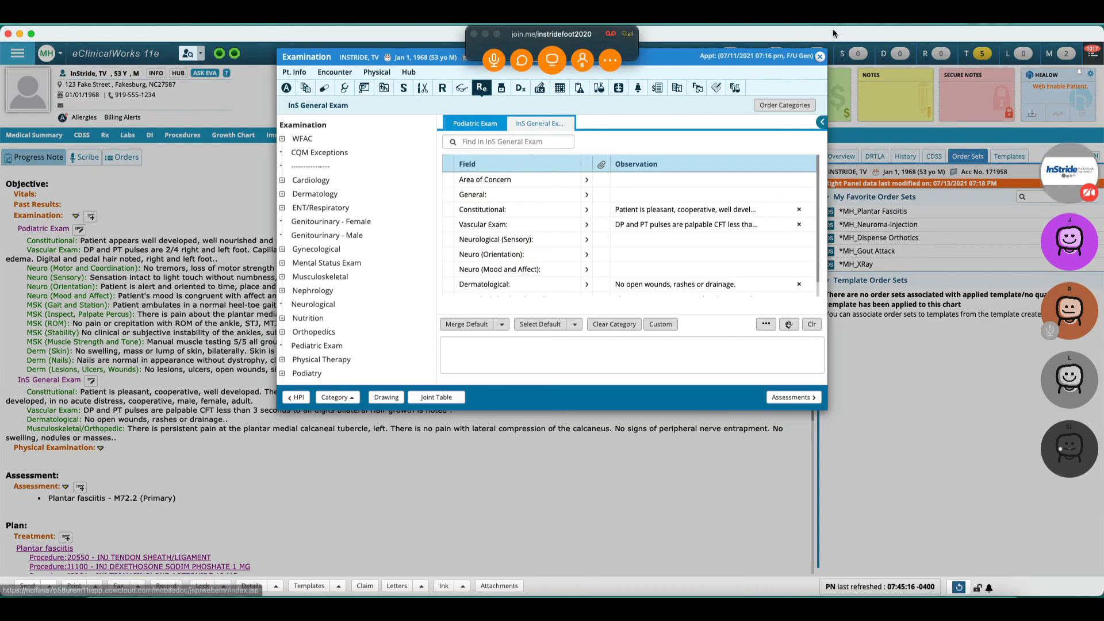
{"action": "left_click", "coordinate": [820, 57]}
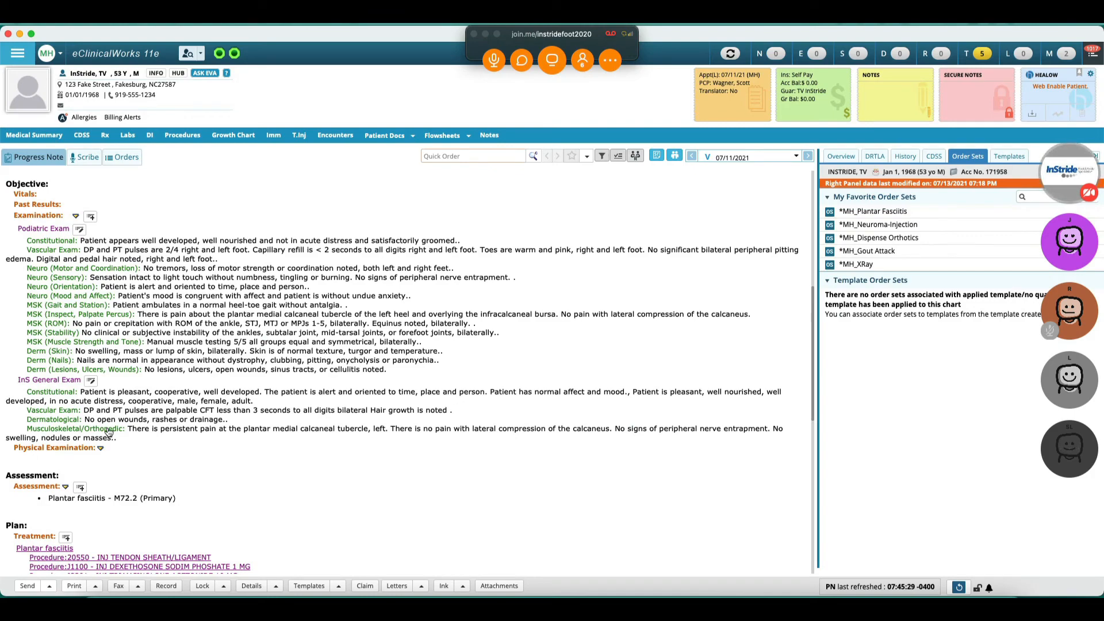
{"action": "scroll", "coordinate": [109, 433], "scroll_direction": "down", "scroll_amount": 2}
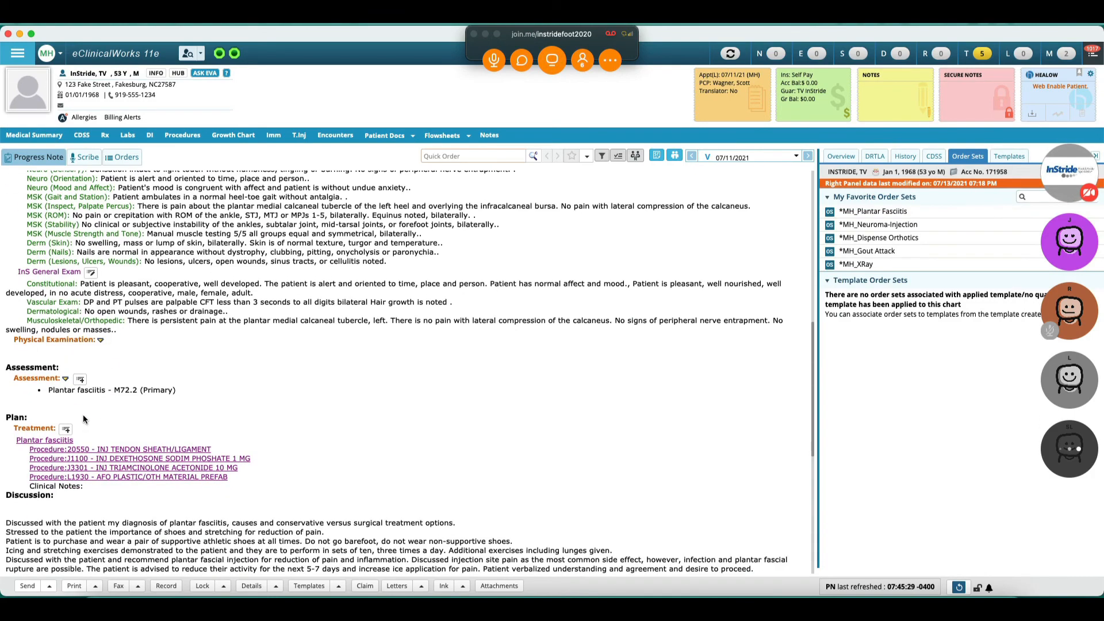
{"action": "left_click", "coordinate": [62, 381]}
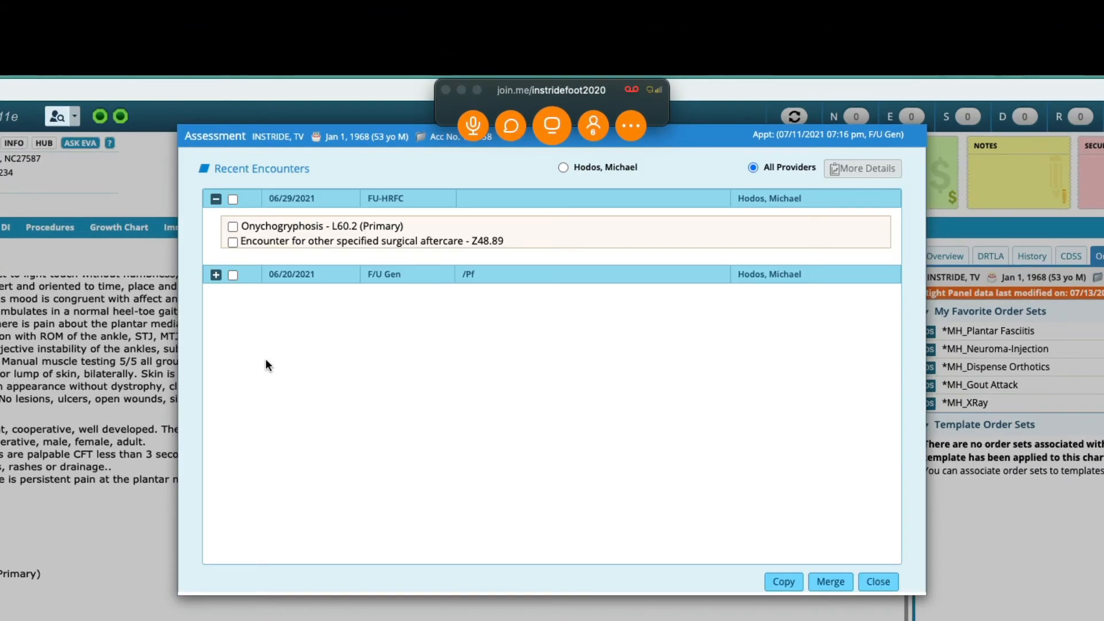
{"action": "left_click", "coordinate": [233, 242]}
{"action": "left_click", "coordinate": [879, 581]}
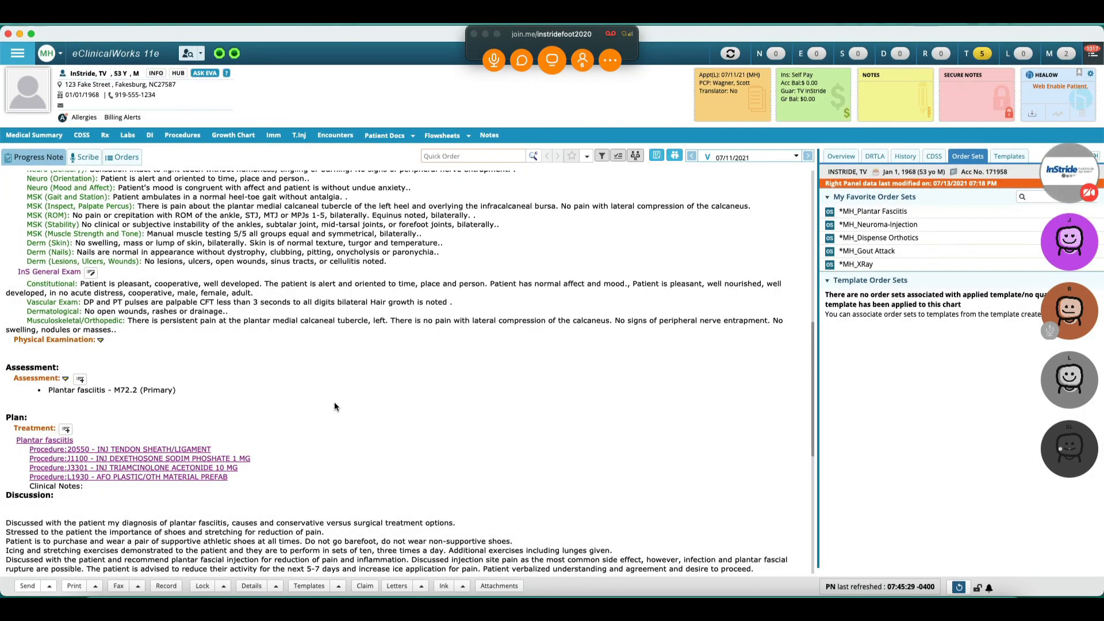
{"action": "scroll", "coordinate": [335, 407], "scroll_direction": "down", "scroll_amount": 5}
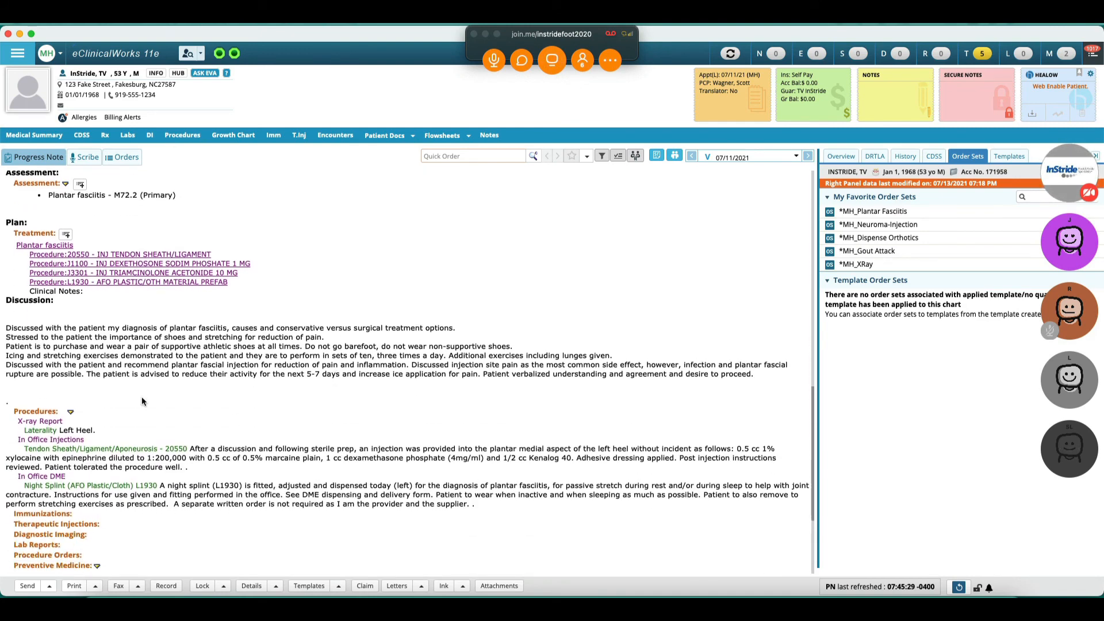
{"action": "scroll", "coordinate": [73, 415], "scroll_direction": "up", "scroll_amount": 10}
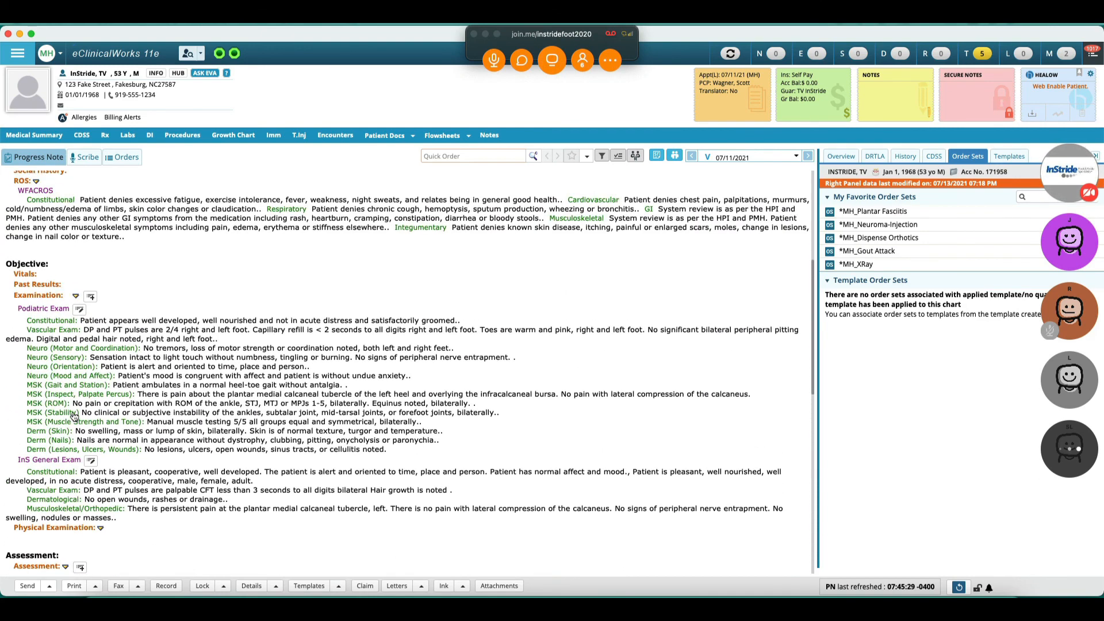
{"action": "scroll", "coordinate": [237, 410], "scroll_direction": "up", "scroll_amount": 3}
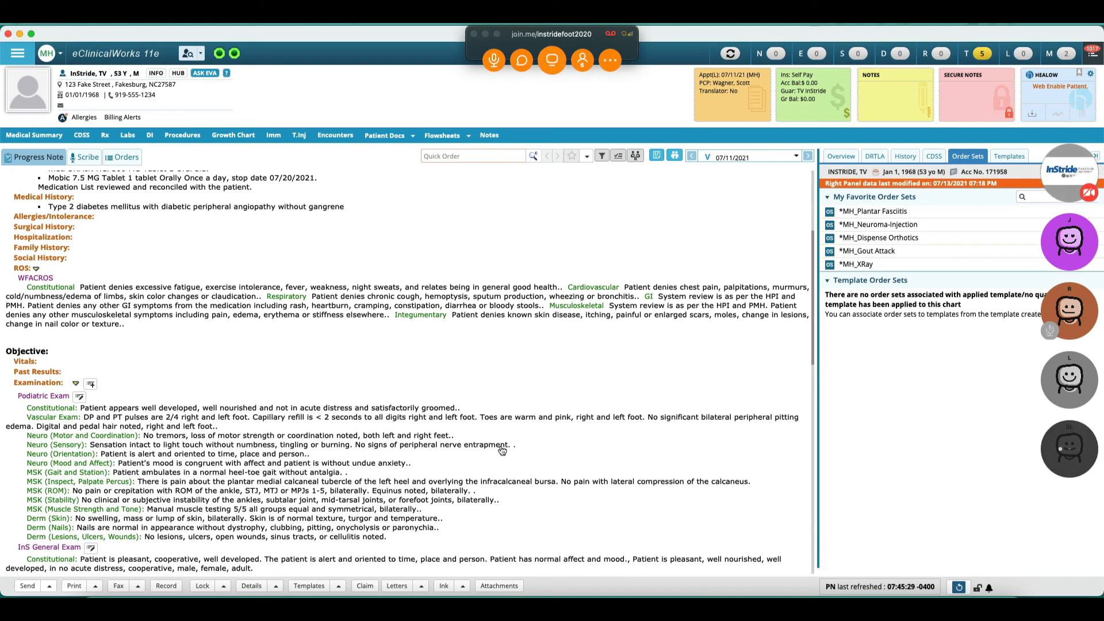
{"action": "left_click", "coordinate": [75, 384]}
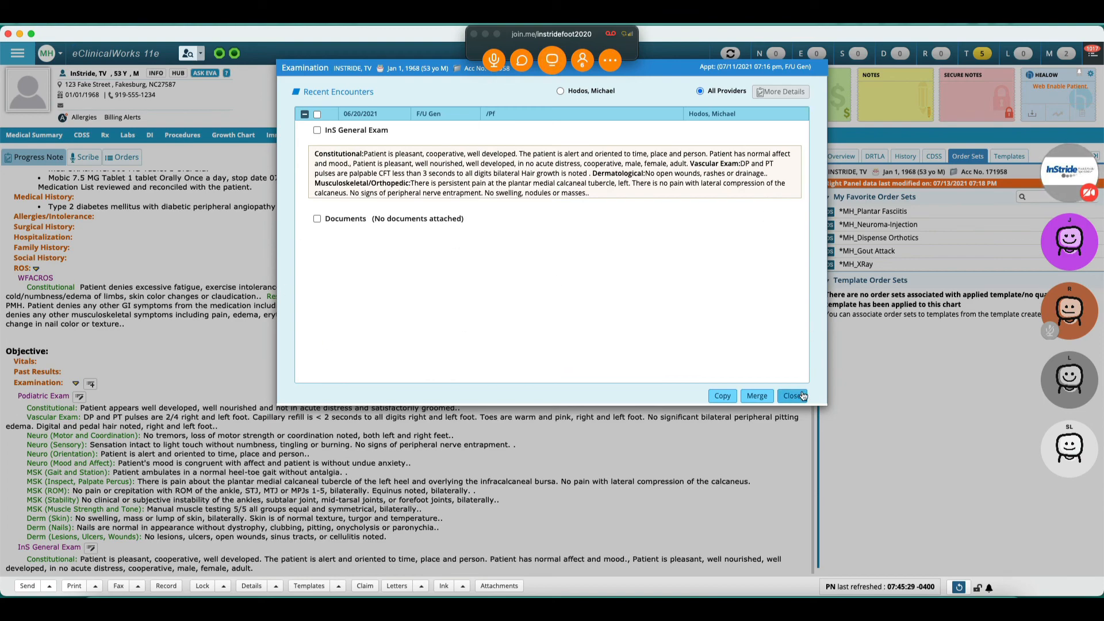
{"action": "left_click", "coordinate": [792, 395]}
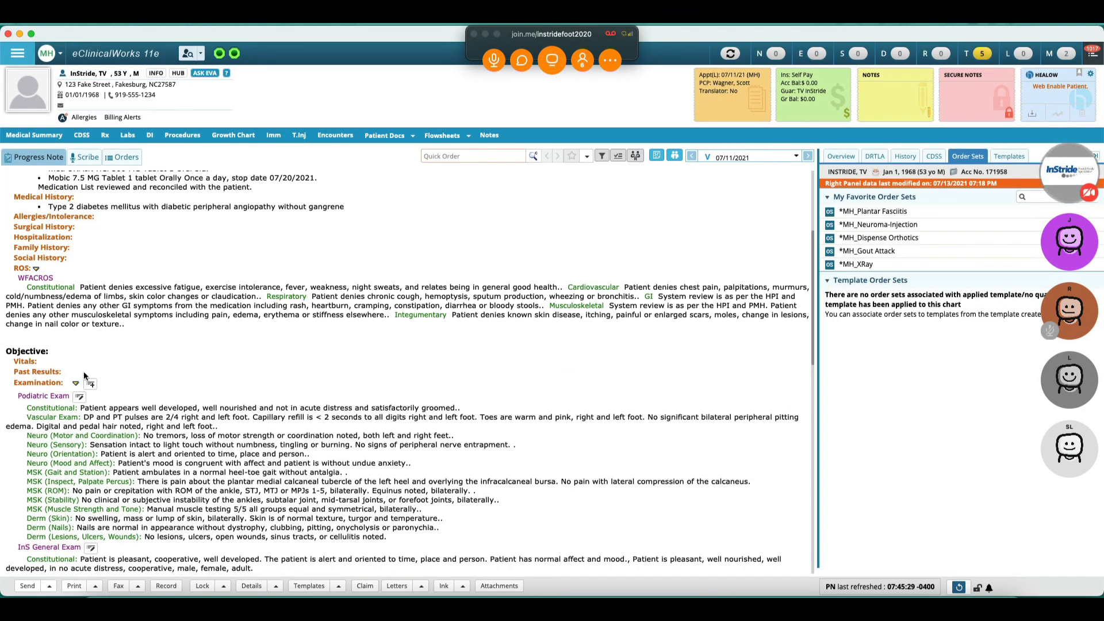
Step: Open the WFAC Class Findings and Exam category and add default observations for Constitutional and Class A
{"action": "left_click", "coordinate": [40, 384]}
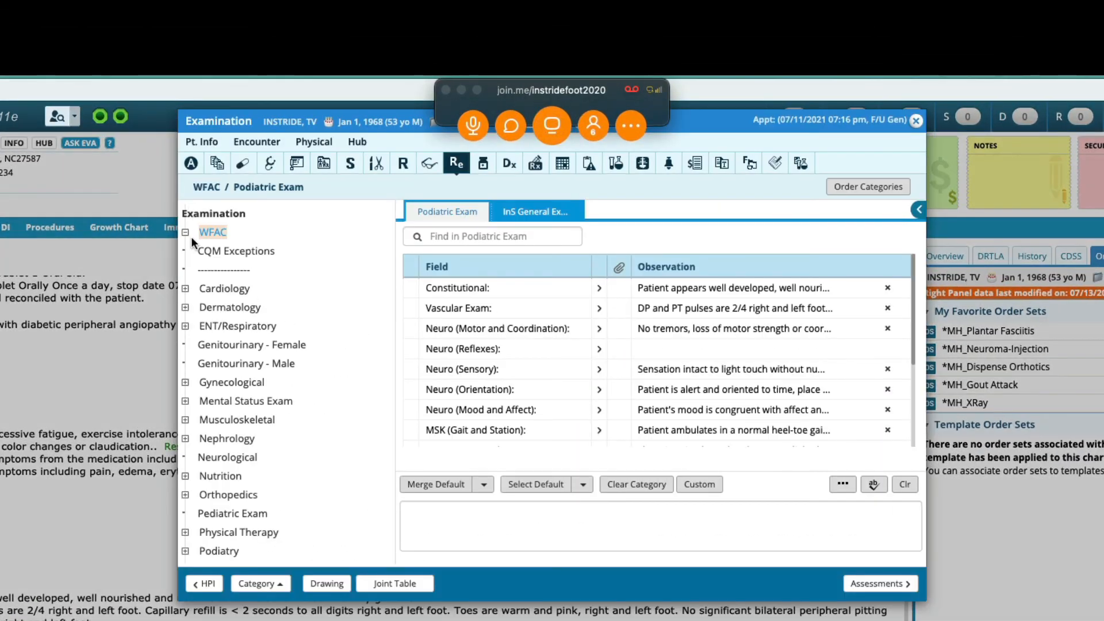
{"action": "left_click", "coordinate": [191, 237]}
{"action": "left_click", "coordinate": [249, 268]}
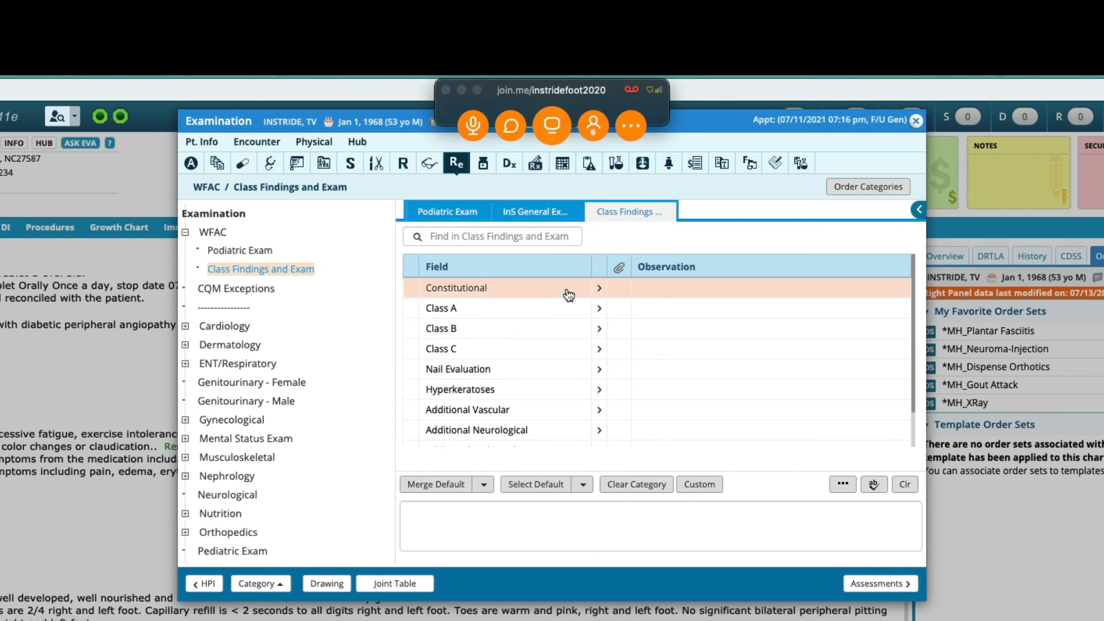
{"action": "left_click", "coordinate": [601, 290]}
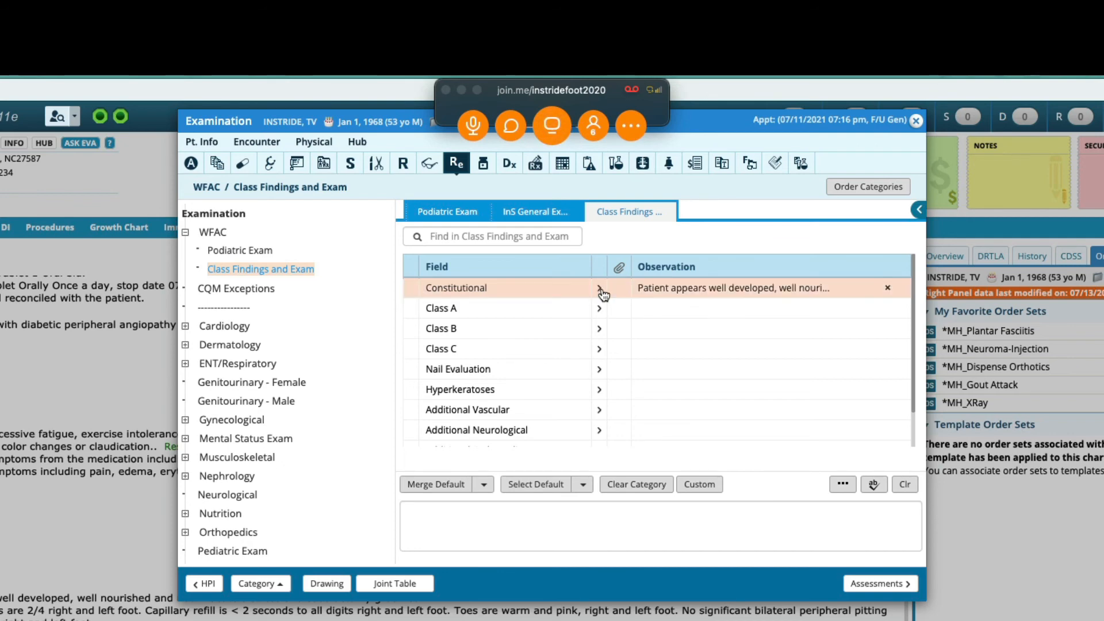
{"action": "left_click", "coordinate": [600, 310]}
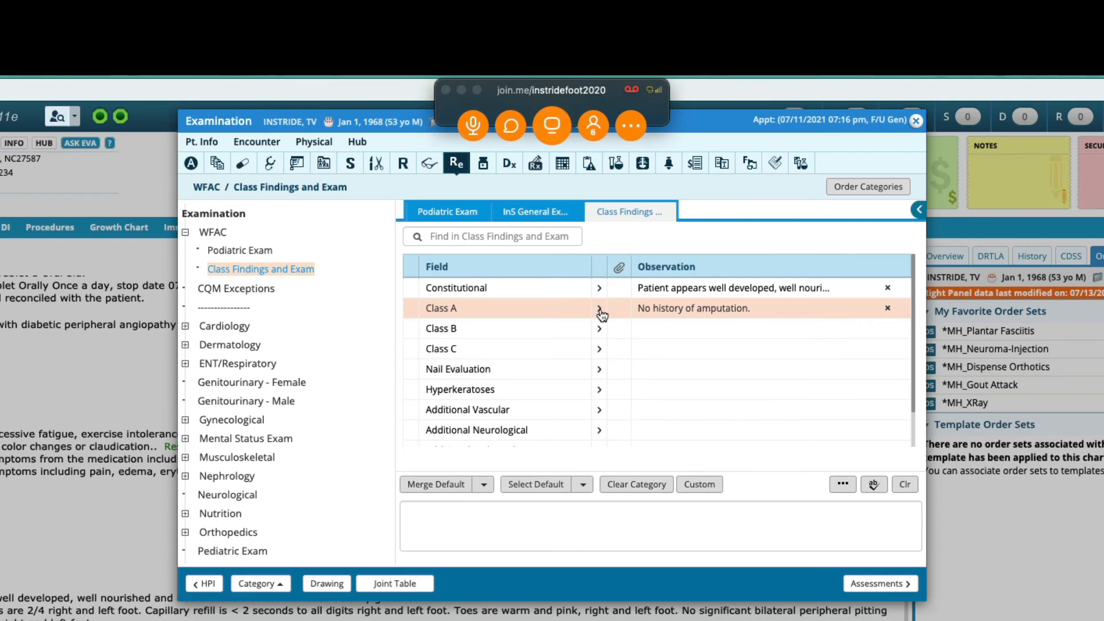
Step: Rewrite the Class A note as 'Amputation left leg above the knee. Ray resection, right: 1st ray.'
{"action": "left_click", "coordinate": [664, 311]}
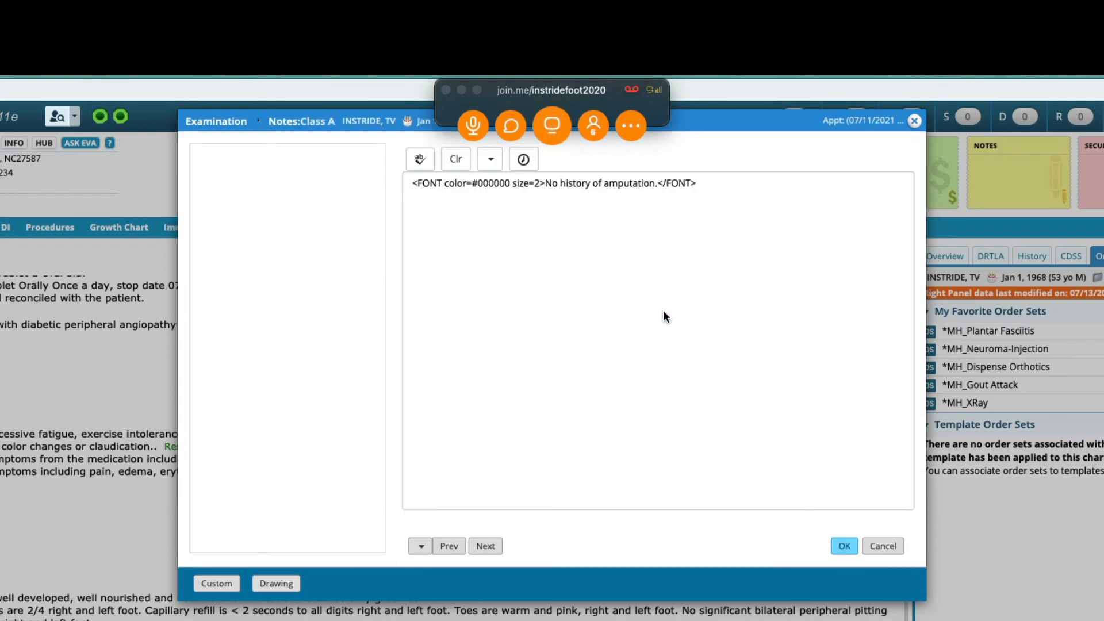
{"action": "key", "text": "ctrl+a"}
{"action": "key", "text": "BackSpace"}
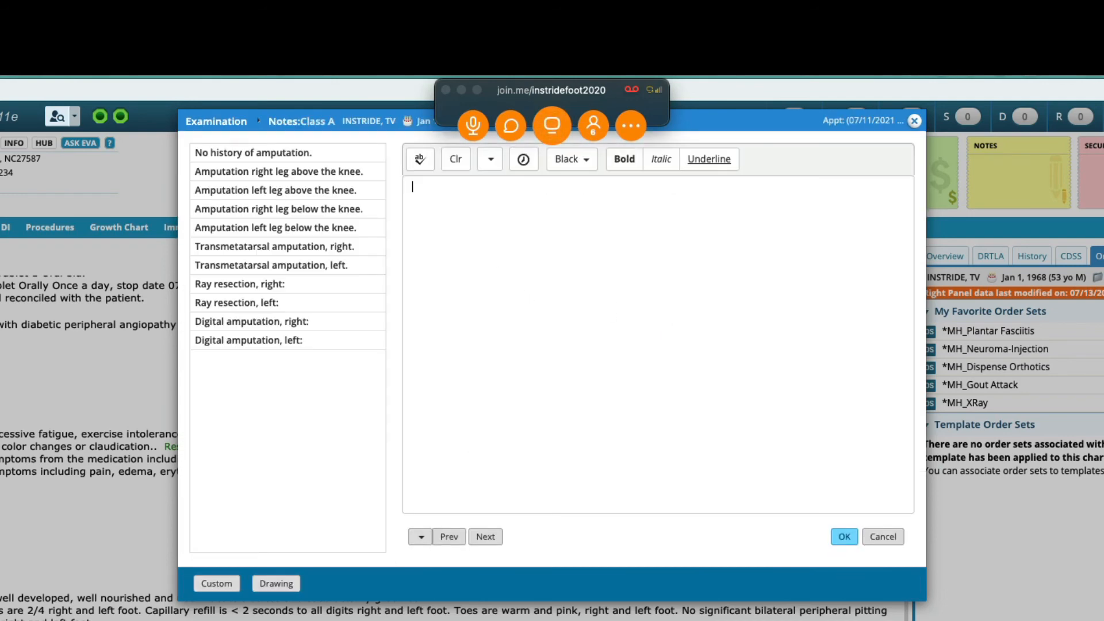
{"action": "left_click", "coordinate": [335, 197]}
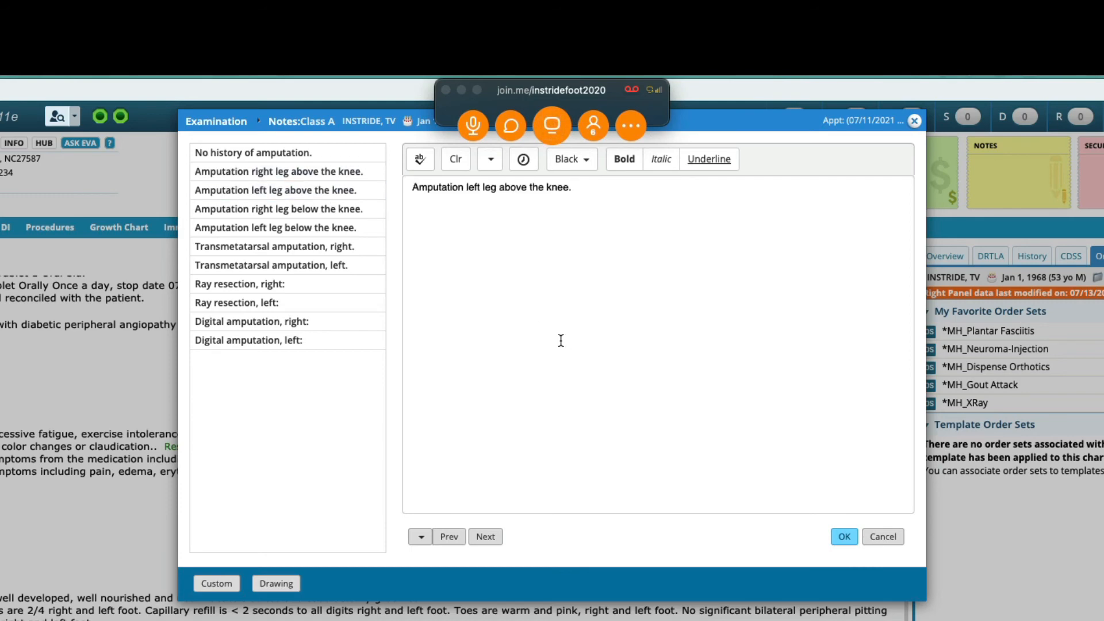
{"action": "left_click", "coordinate": [203, 286]}
{"action": "type", "text": "1st ra"}
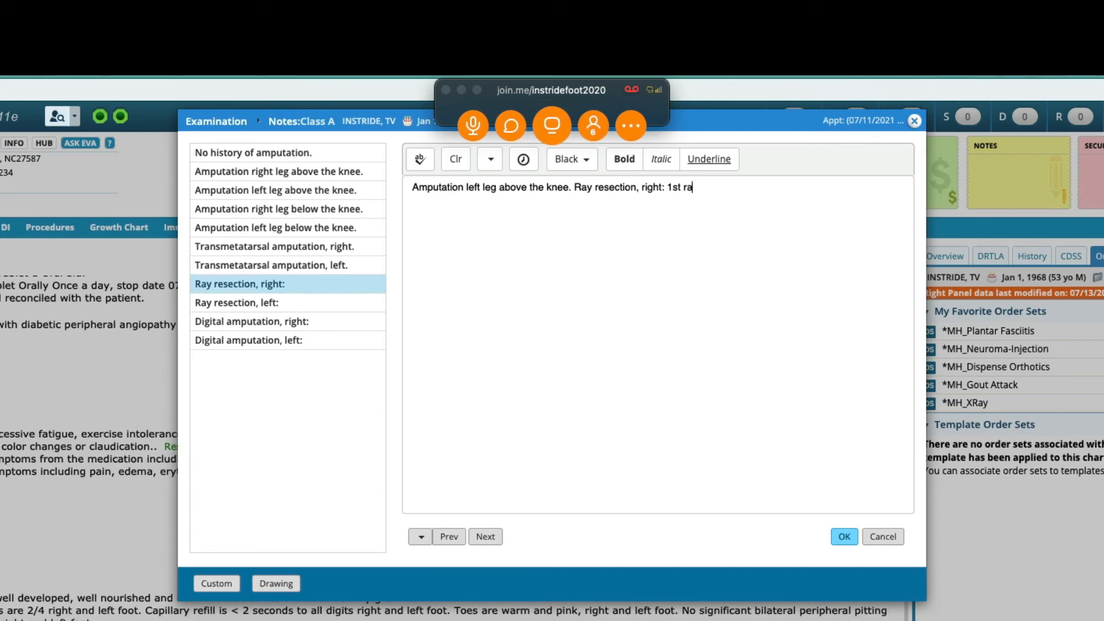
{"action": "type", "text": "y."}
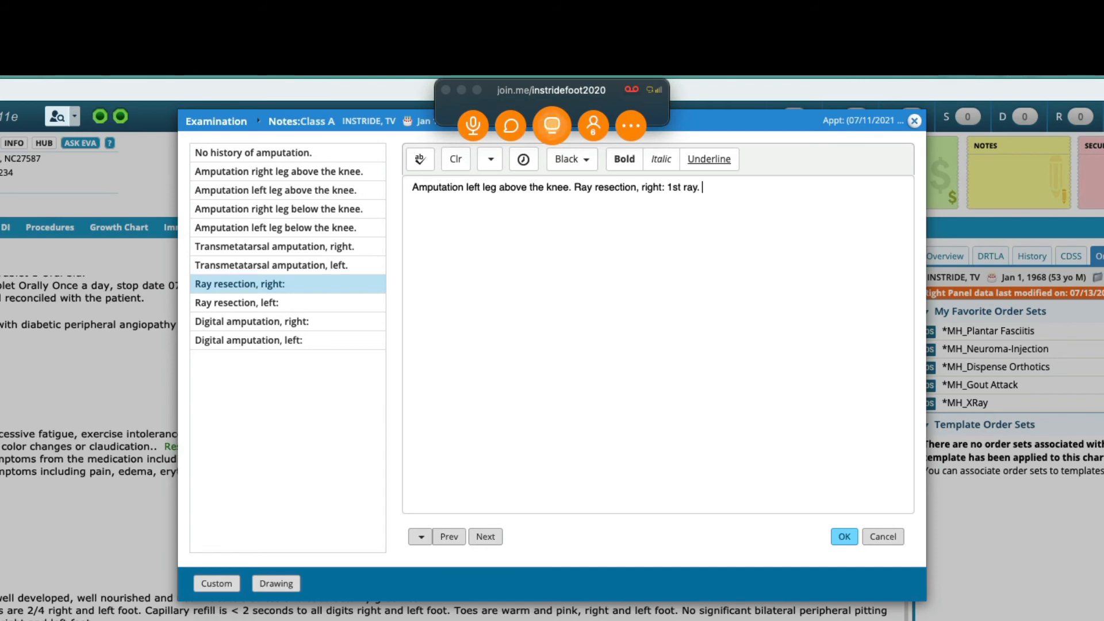
{"action": "left_click", "coordinate": [857, 538]}
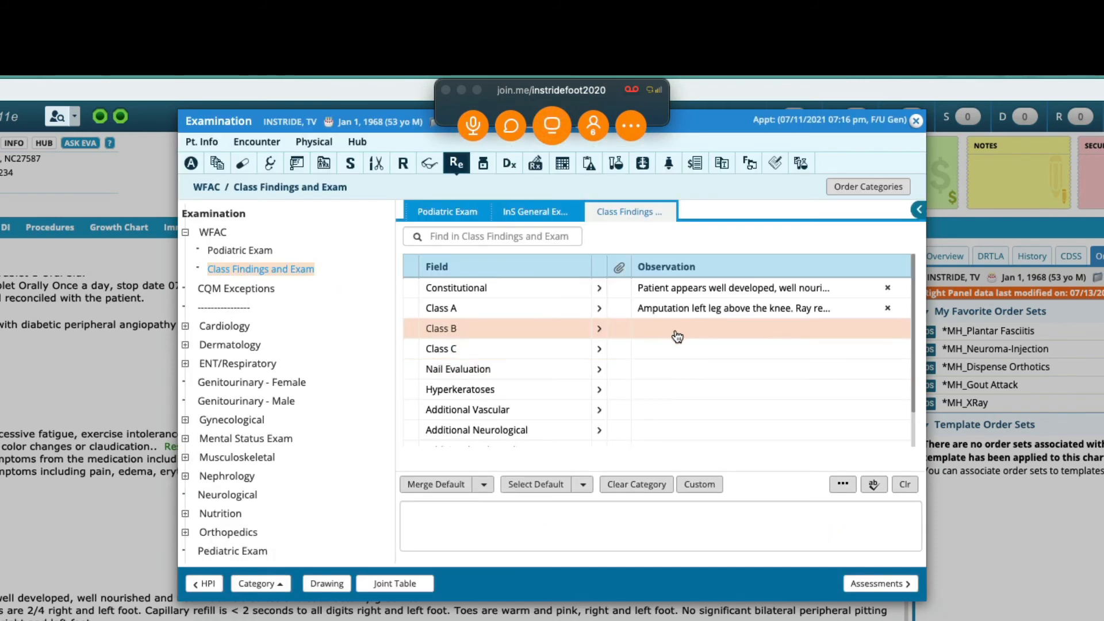
Step: Fill the Class B note with the bclass snippet, setting PT Right pulse 1/4 (diminished), capillary refill 2-3 seconds and mild dependent rubor on both feet
{"action": "left_click", "coordinate": [677, 336]}
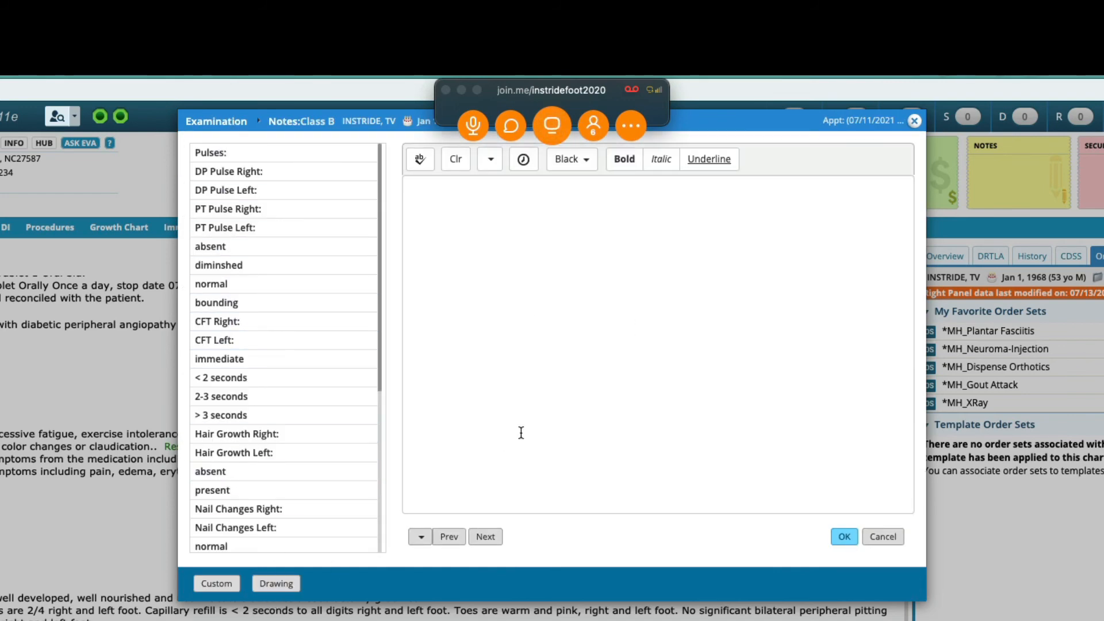
{"action": "left_click", "coordinate": [461, 90]}
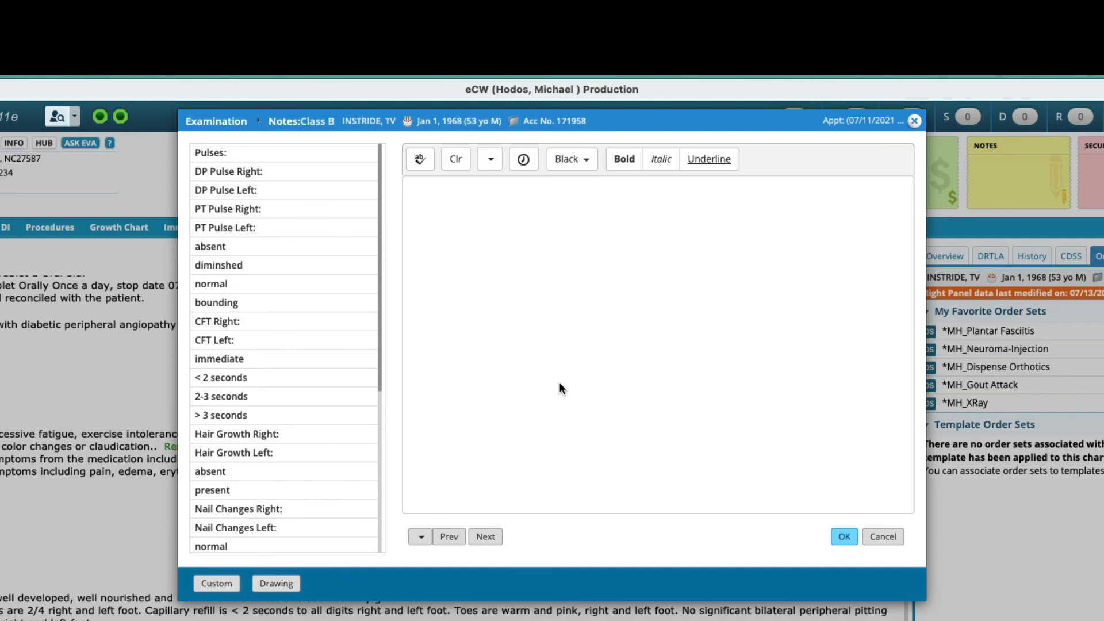
{"action": "type", "text": "bclass"}
{"action": "key", "text": "Tab"}
{"action": "key", "text": "Tab"}
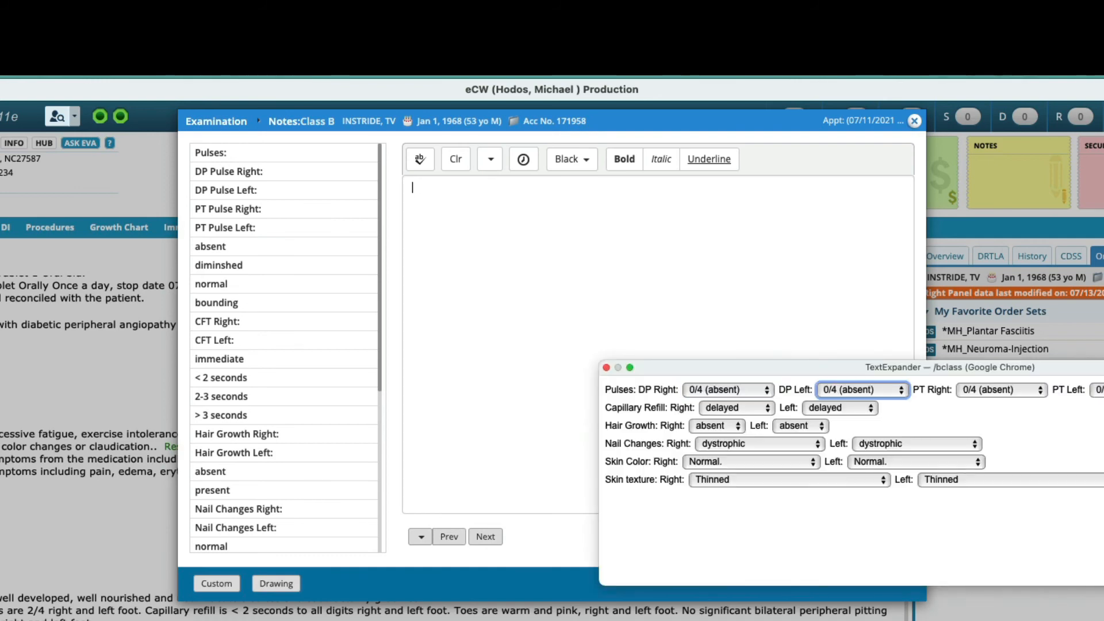
{"action": "key", "text": "Down"}
{"action": "key", "text": "Tab"}
{"action": "key", "text": "Tab"}
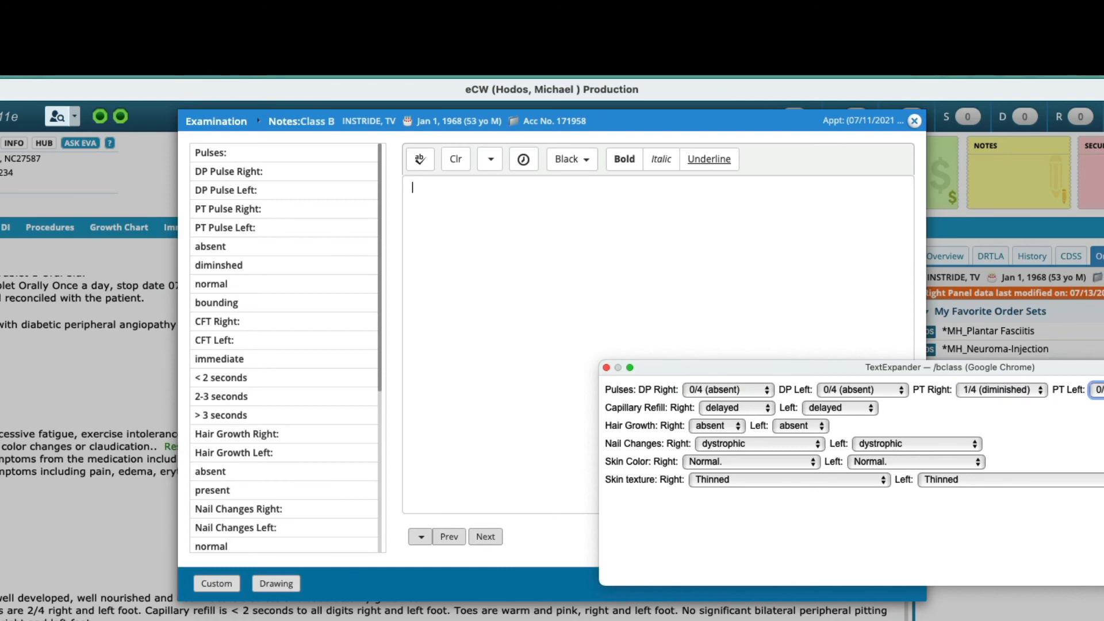
{"action": "key", "text": "2"}
{"action": "key", "text": "Tab"}
{"action": "key", "text": "2"}
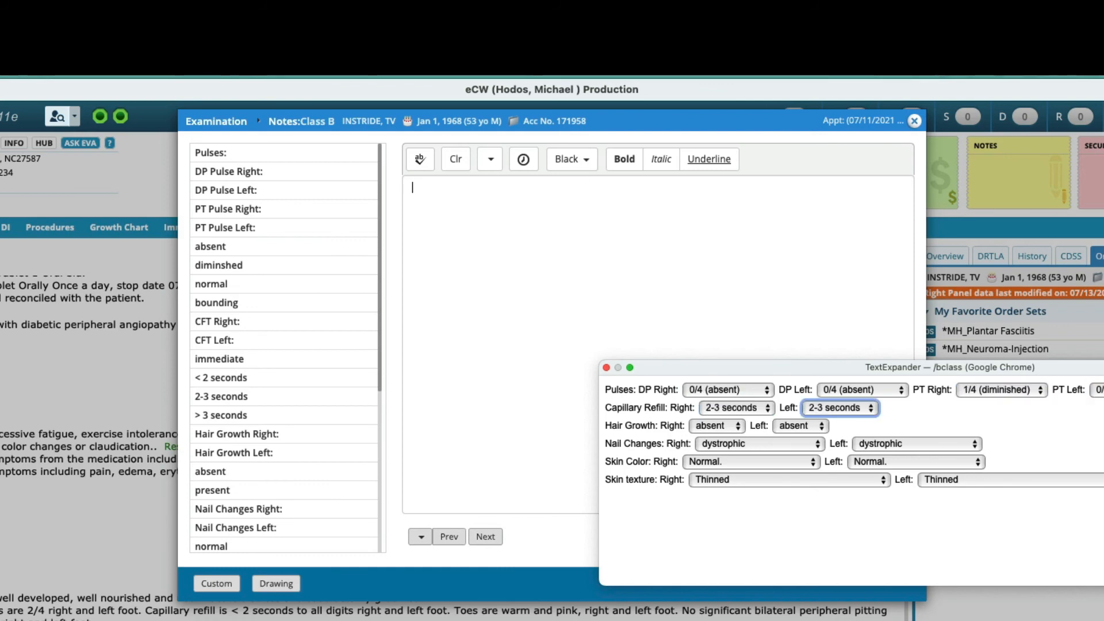
{"action": "key", "text": "Tab"}
{"action": "key", "text": "Tab"}
{"action": "key", "text": "Tab"}
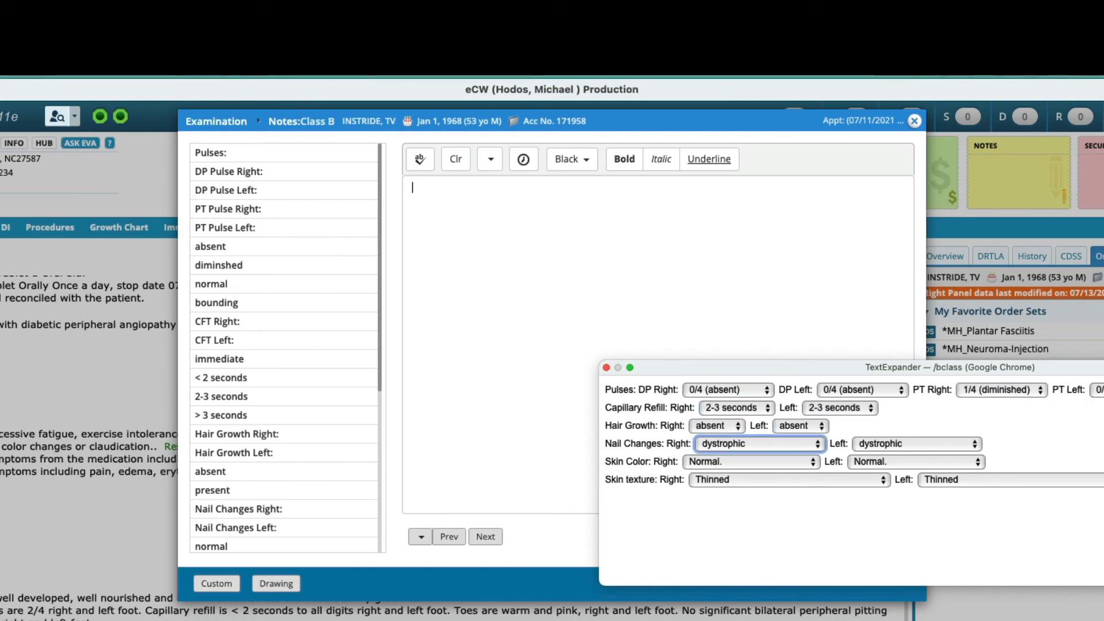
{"action": "key", "text": "Tab"}
{"action": "key", "text": "Tab"}
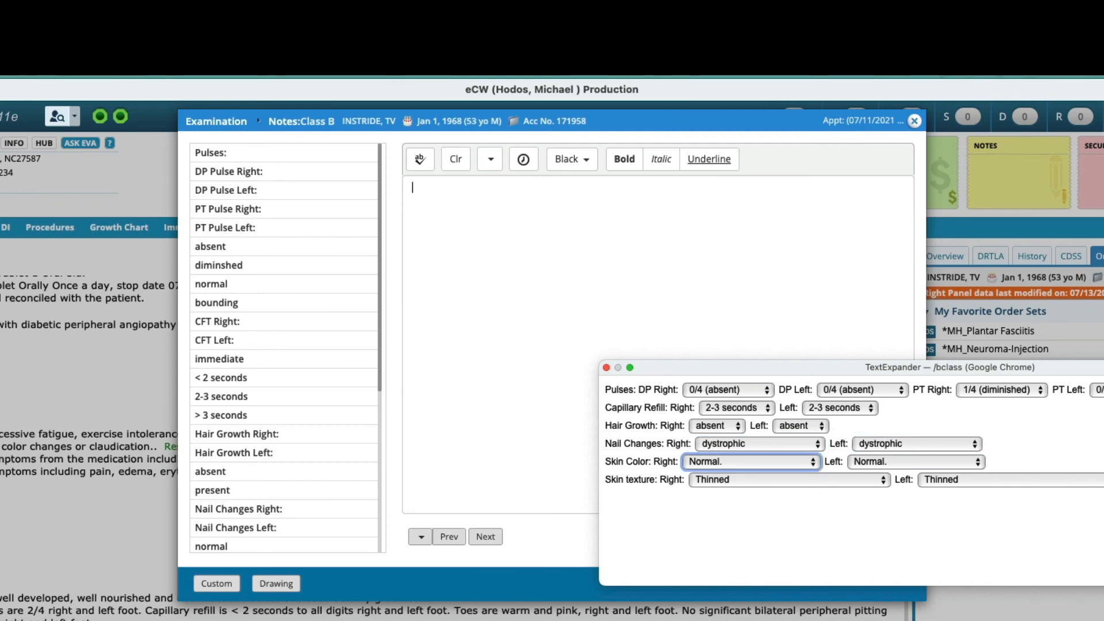
{"action": "key", "text": "m"}
{"action": "key", "text": "Tab"}
{"action": "key", "text": "m"}
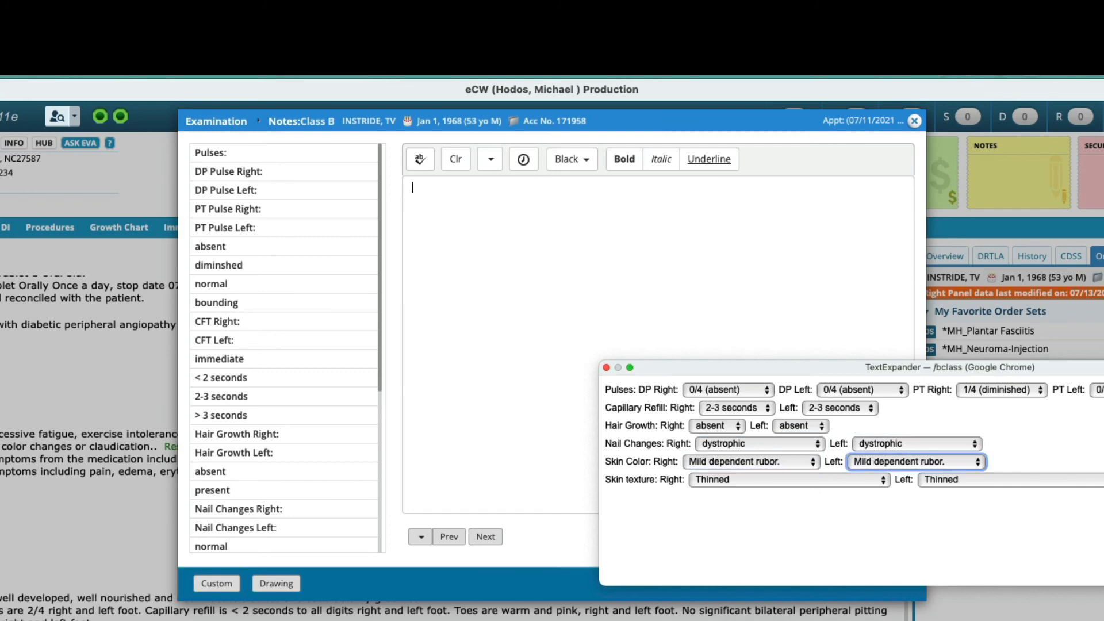
{"action": "key", "text": "Return"}
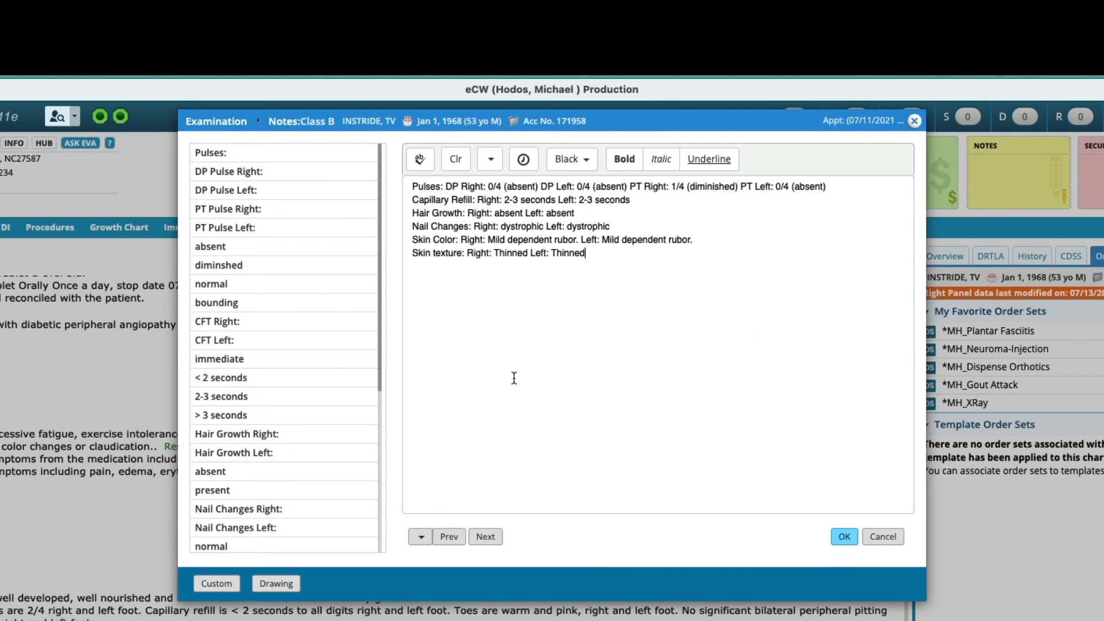
Step: Fill the Class C note with the cclass snippet, setting edema to 2/7 pitting edema on both feet
{"action": "left_click", "coordinate": [489, 536]}
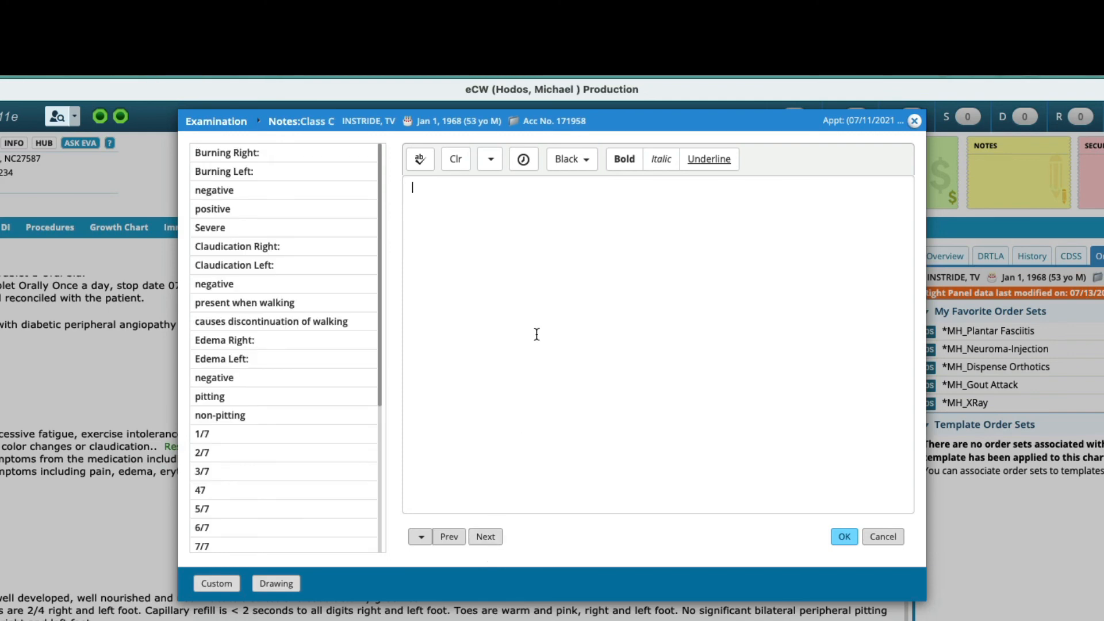
{"action": "type", "text": "/class"}
{"action": "key", "text": "BackSpace"}
{"action": "key", "text": "BackSpace"}
{"action": "key", "text": "BackSpace"}
{"action": "key", "text": "BackSpace"}
{"action": "type", "text": "class"}
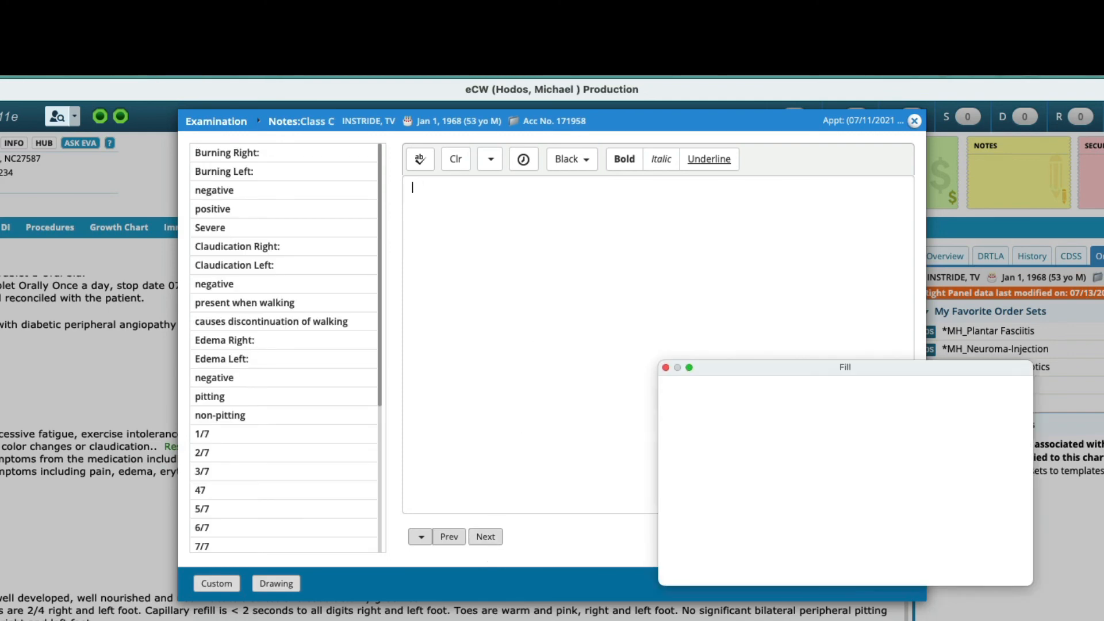
{"action": "key", "text": "Tab"}
{"action": "key", "text": "Tab"}
{"action": "key", "text": "Tab"}
{"action": "key", "text": "Tab"}
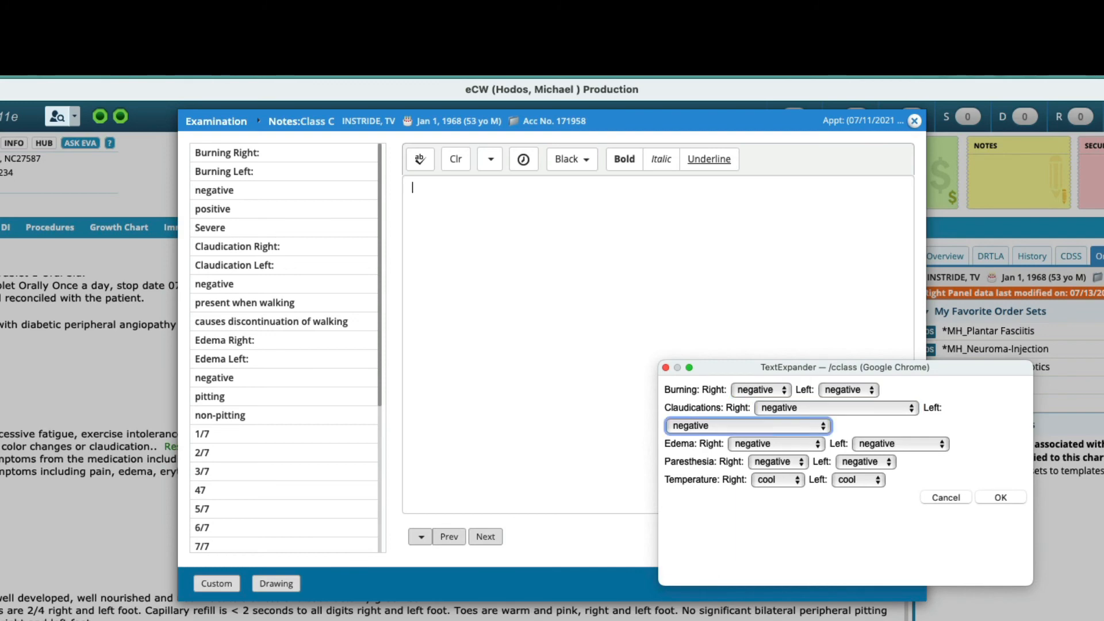
{"action": "key", "text": "2"}
{"action": "key", "text": "Tab"}
{"action": "key", "text": "2"}
{"action": "key", "text": "Return"}
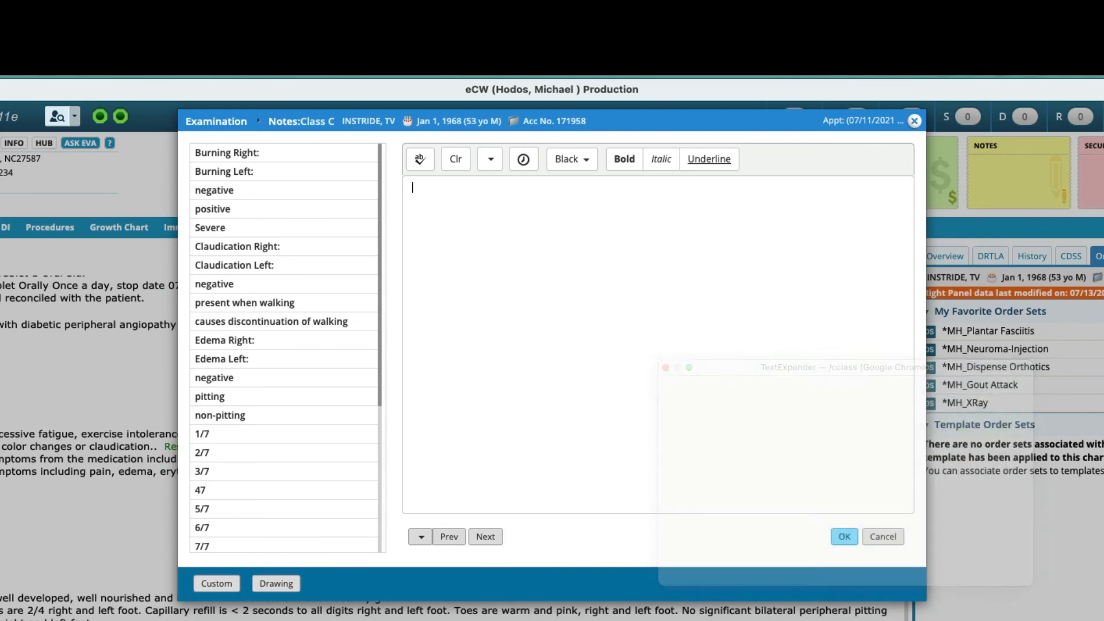
Step: Insert the mycotic snippet into the Nail Evaluation note
{"action": "left_click", "coordinate": [483, 538]}
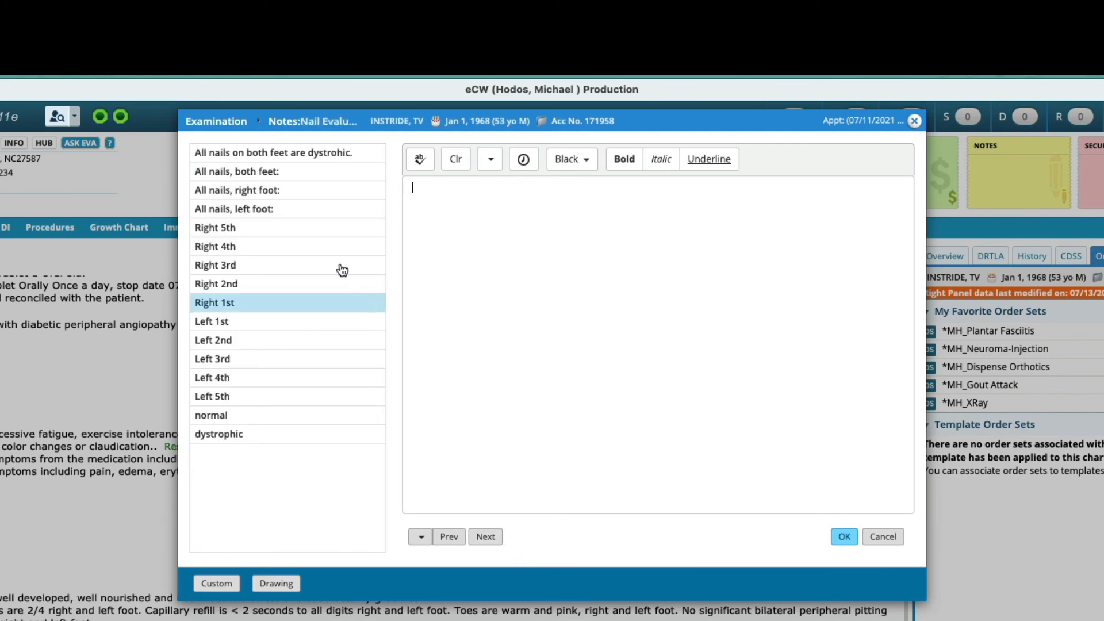
{"action": "type", "text": "/"}
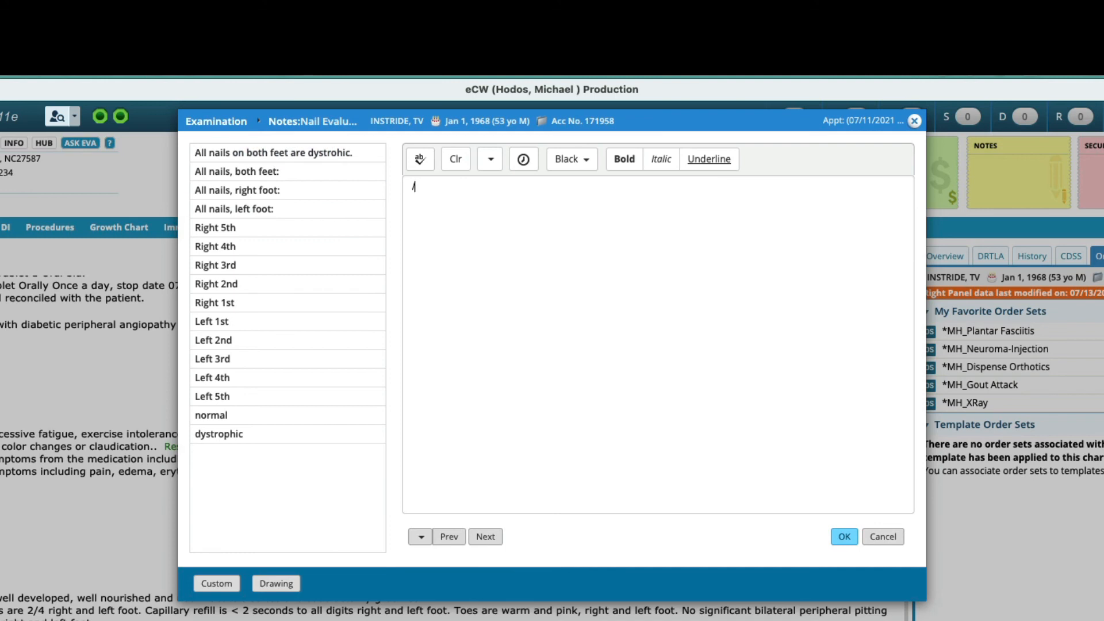
{"action": "type", "text": "mycotic"}
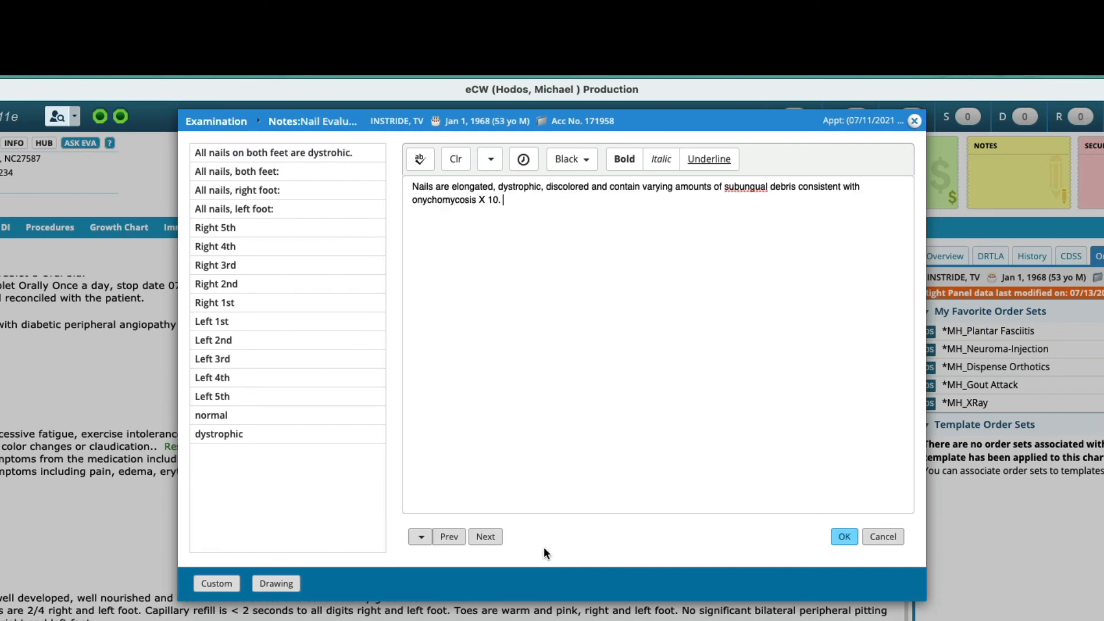
Step: Add 'No hyperkeratotic lesions noted.' to the Hyperkeratoses note and close the notes editor
{"action": "left_click", "coordinate": [486, 536]}
{"action": "left_click", "coordinate": [232, 164]}
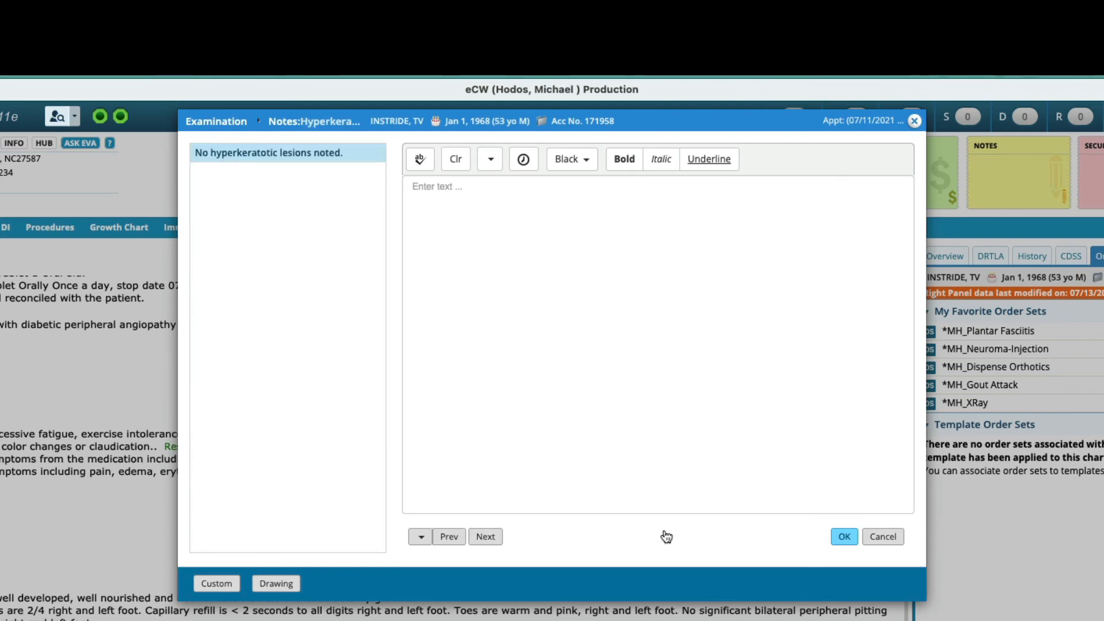
{"action": "left_click", "coordinate": [499, 536]}
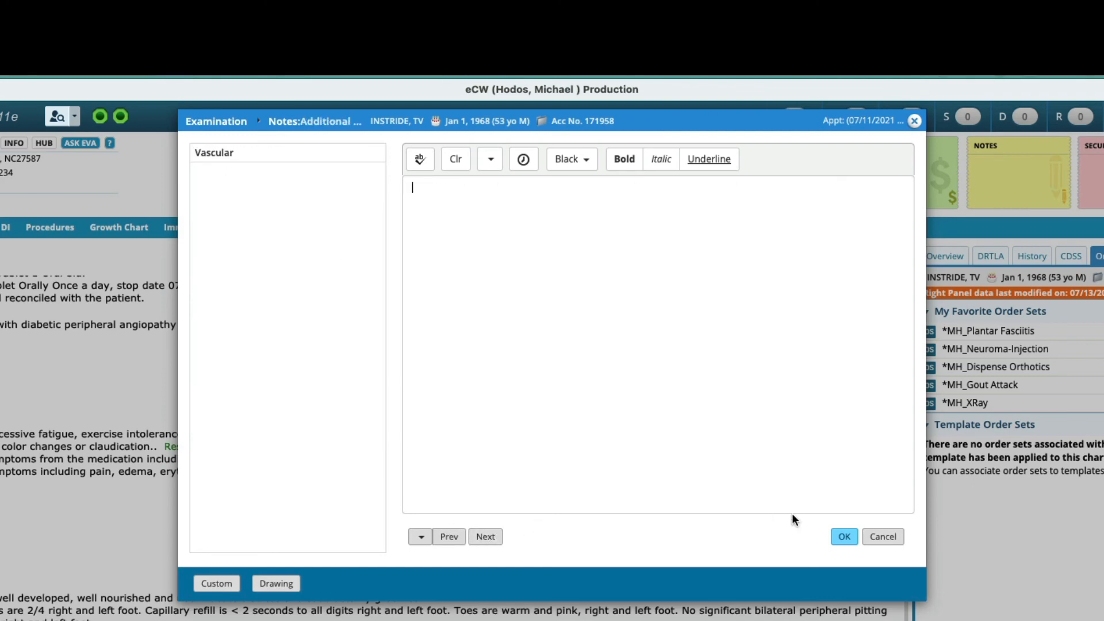
{"action": "left_click", "coordinate": [843, 537]}
Step: Check the Podiatric Exam and Class Findings tabs, then close the Examination window
{"action": "scroll", "coordinate": [626, 362], "scroll_direction": "down", "scroll_amount": 2}
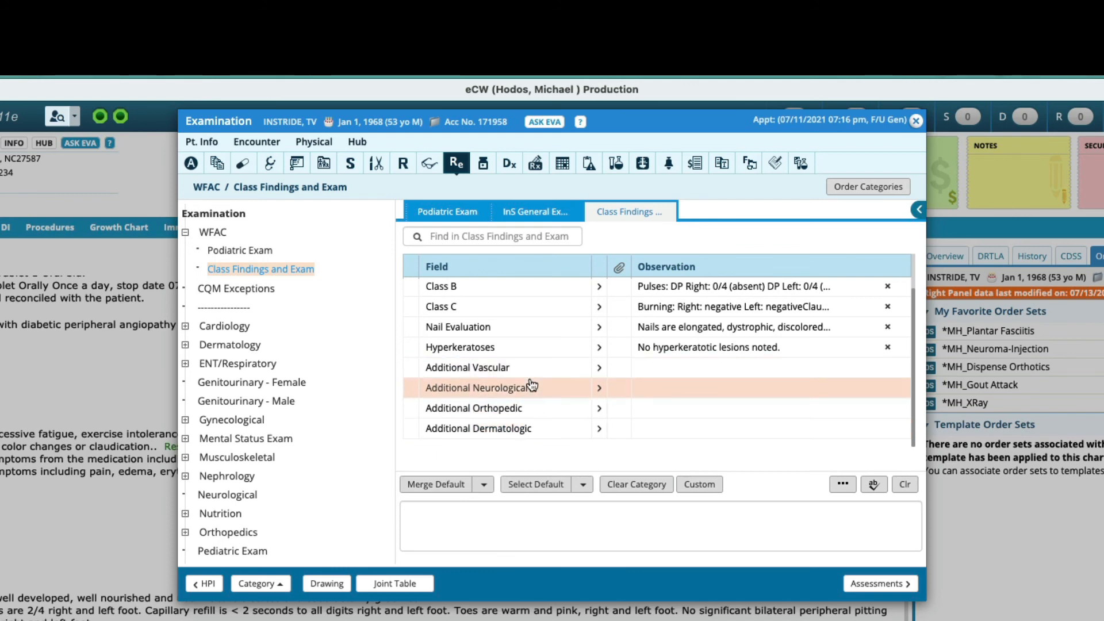
{"action": "left_click", "coordinate": [426, 218]}
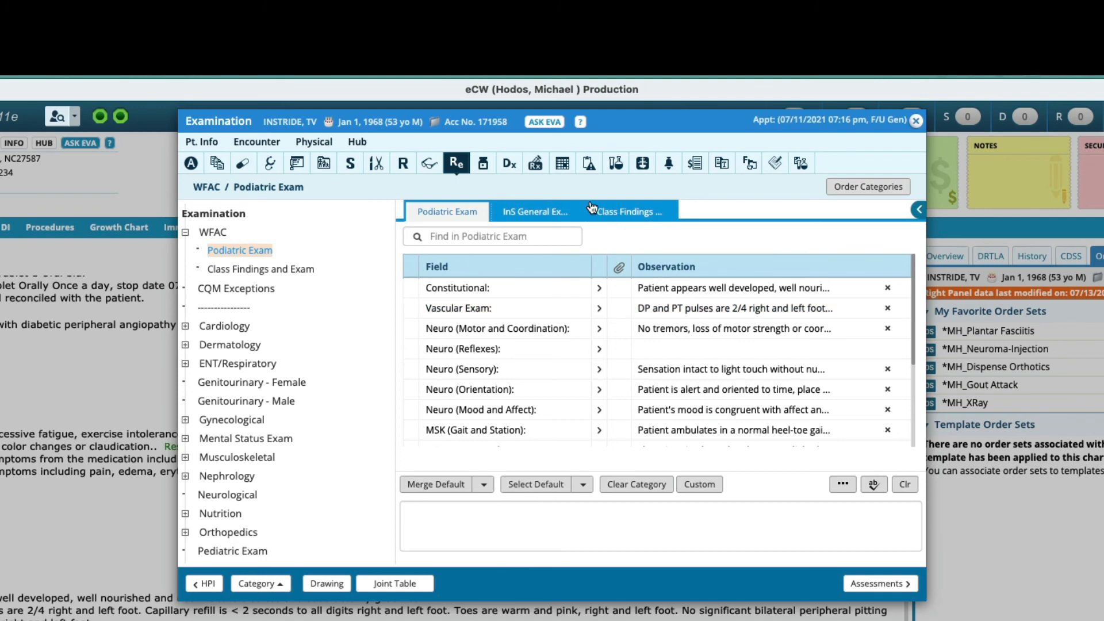
{"action": "left_click", "coordinate": [631, 214]}
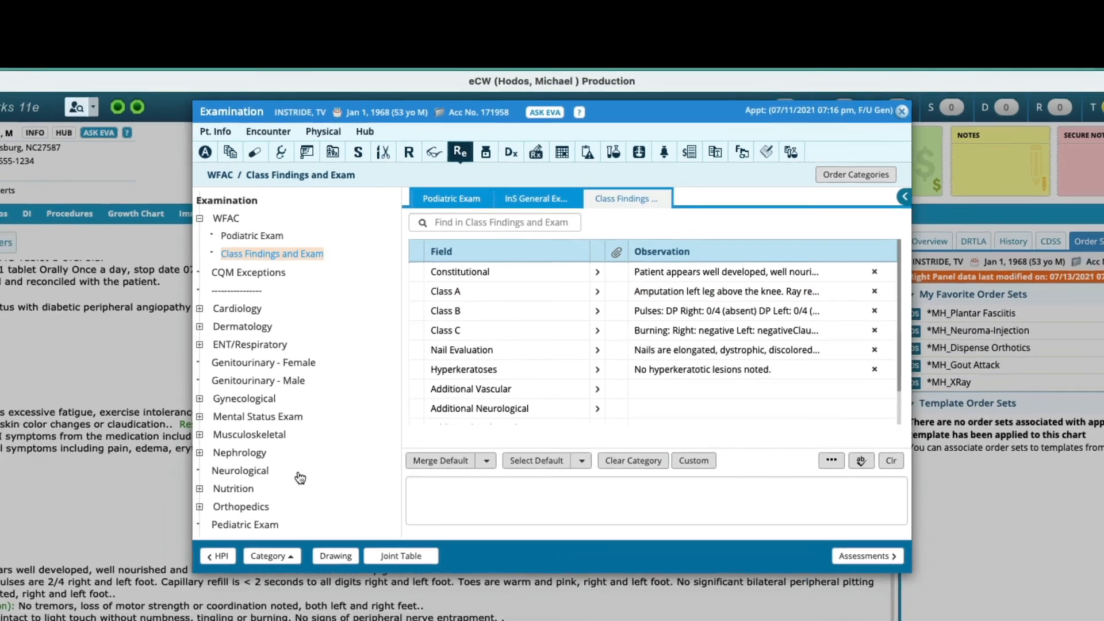
{"action": "left_click", "coordinate": [917, 122]}
{"action": "scroll", "coordinate": [290, 502], "scroll_direction": "down", "scroll_amount": 10}
{"action": "scroll", "coordinate": [357, 337], "scroll_direction": "up", "scroll_amount": 5}
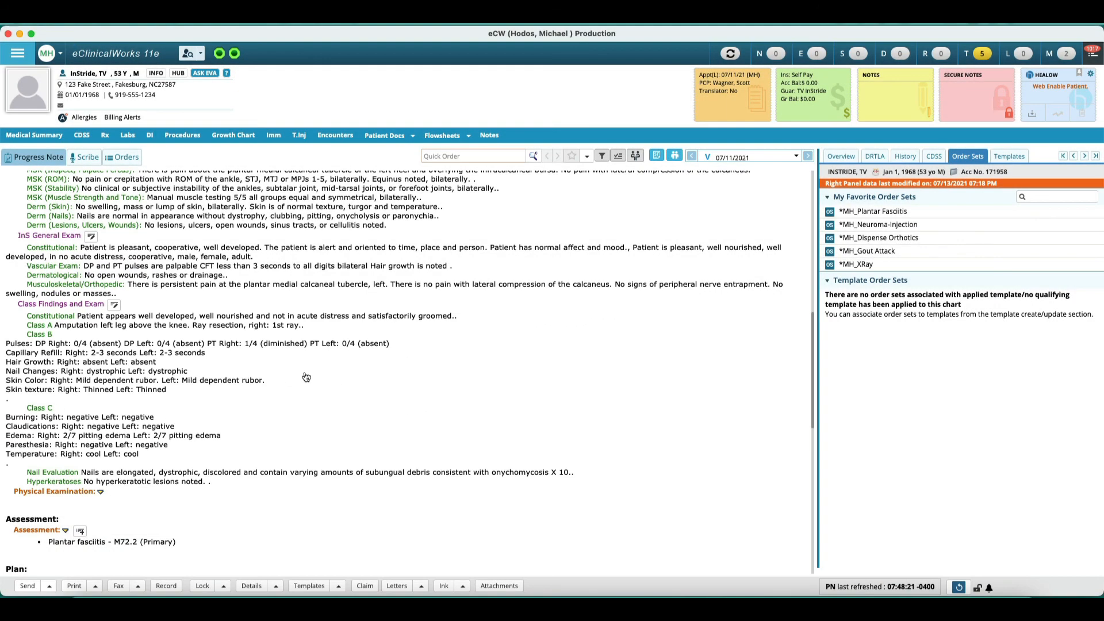
Step: Write the Nail Debridement procedure note: 'Nails are debrided X 10 and grinder thinned to tolerance… Good relief noted following debridement.'
{"action": "left_click", "coordinate": [1010, 163]}
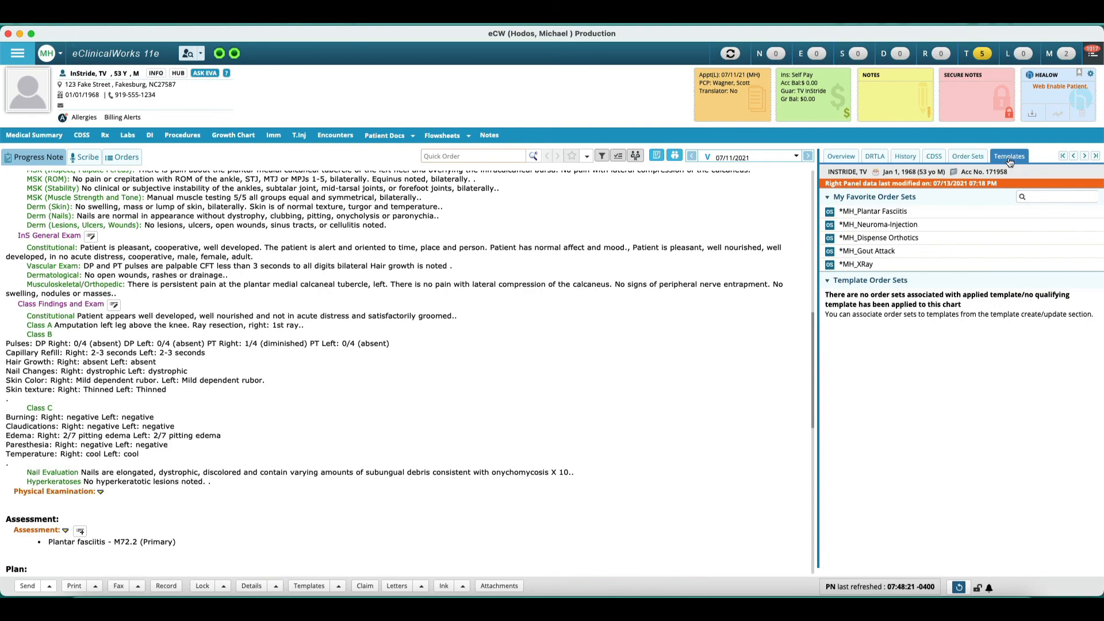
{"action": "scroll", "coordinate": [883, 452], "scroll_direction": "down", "scroll_amount": 5}
{"action": "scroll", "coordinate": [883, 452], "scroll_direction": "down", "scroll_amount": 5}
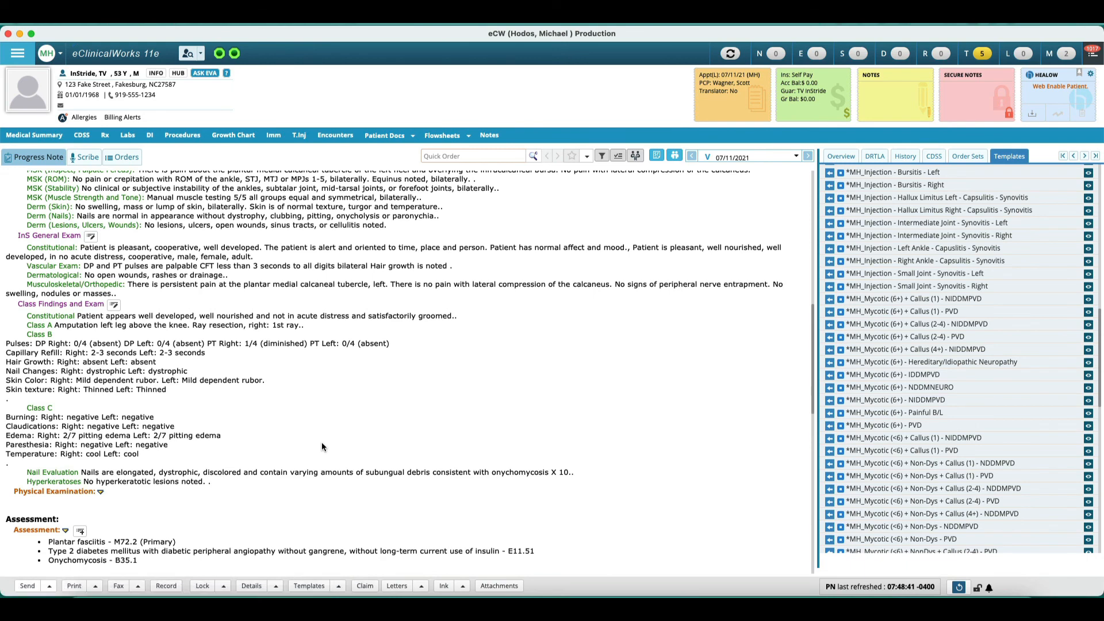
{"action": "scroll", "coordinate": [323, 448], "scroll_direction": "down", "scroll_amount": 10}
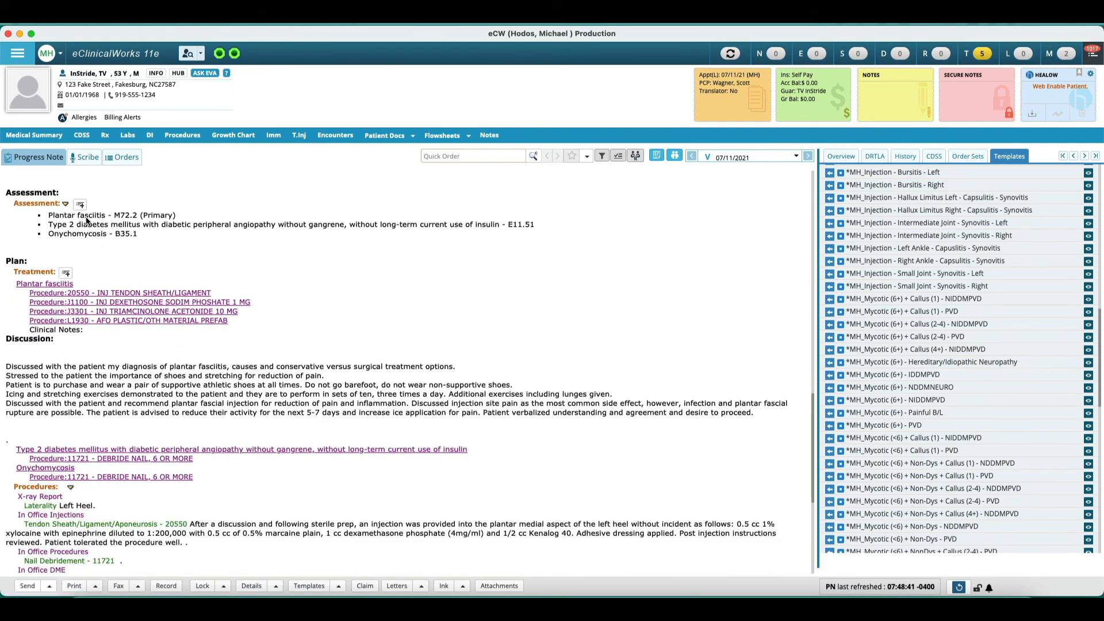
{"action": "scroll", "coordinate": [98, 436], "scroll_direction": "down", "scroll_amount": 3}
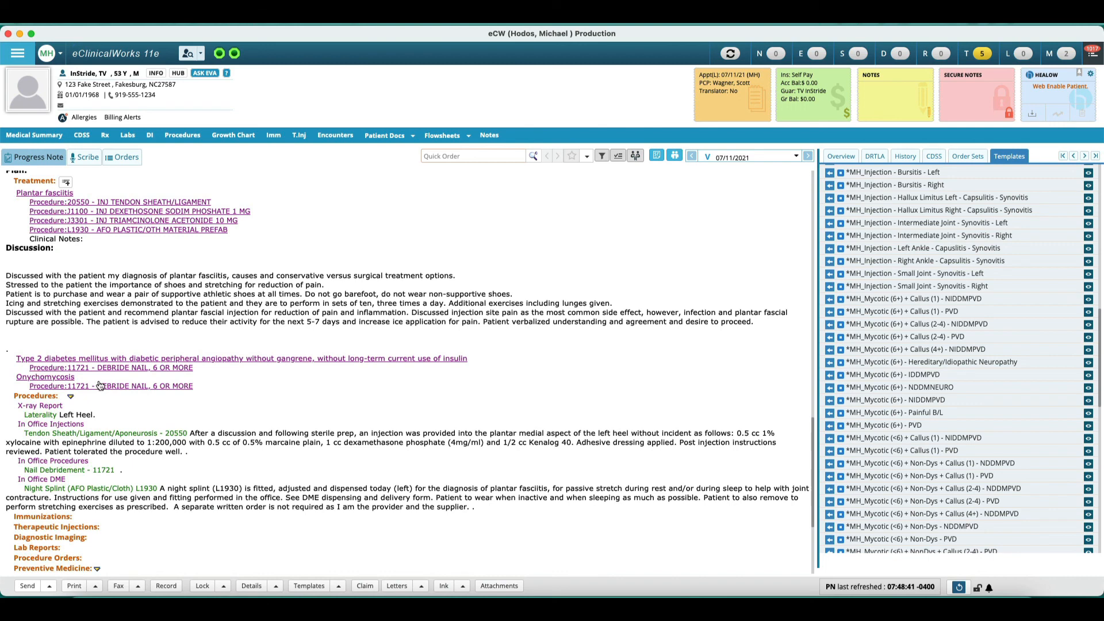
{"action": "scroll", "coordinate": [96, 382], "scroll_direction": "down", "scroll_amount": 2}
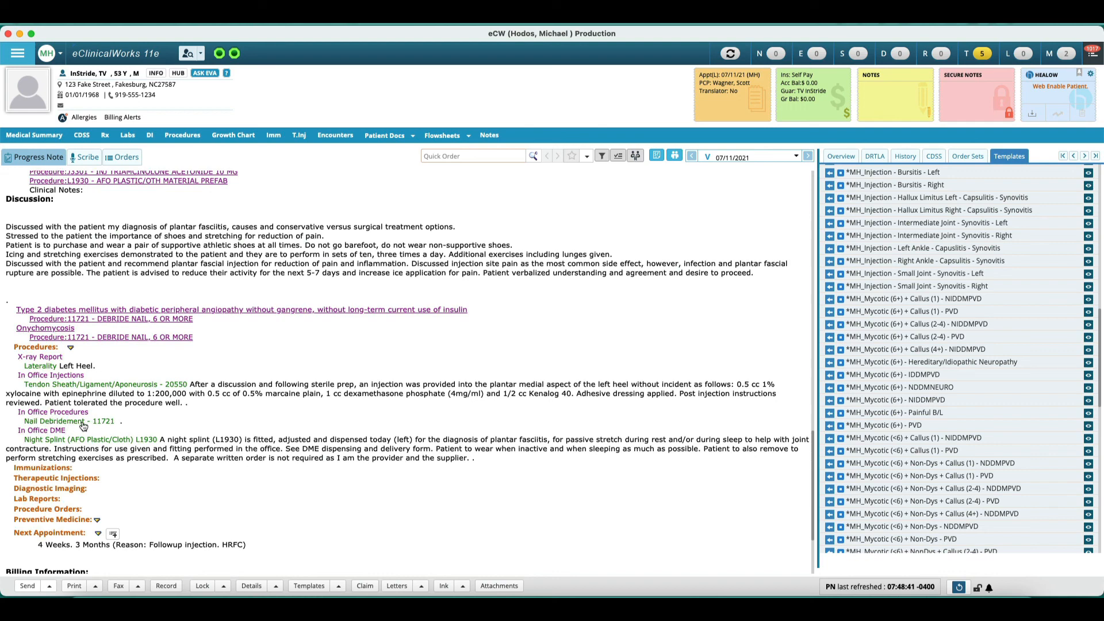
{"action": "left_click", "coordinate": [84, 422]}
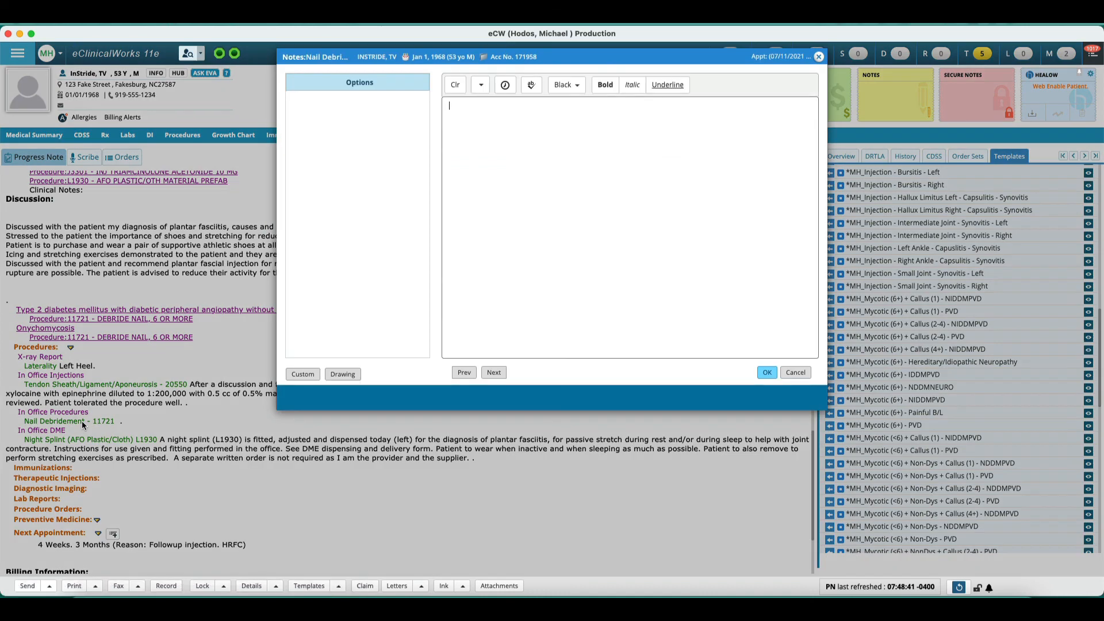
{"action": "type", "text": "Nails are debrided X 10 and grinder thinned to tolerance. All thickened nails are reduced in length and thickness. Good relief noted following debridement."}
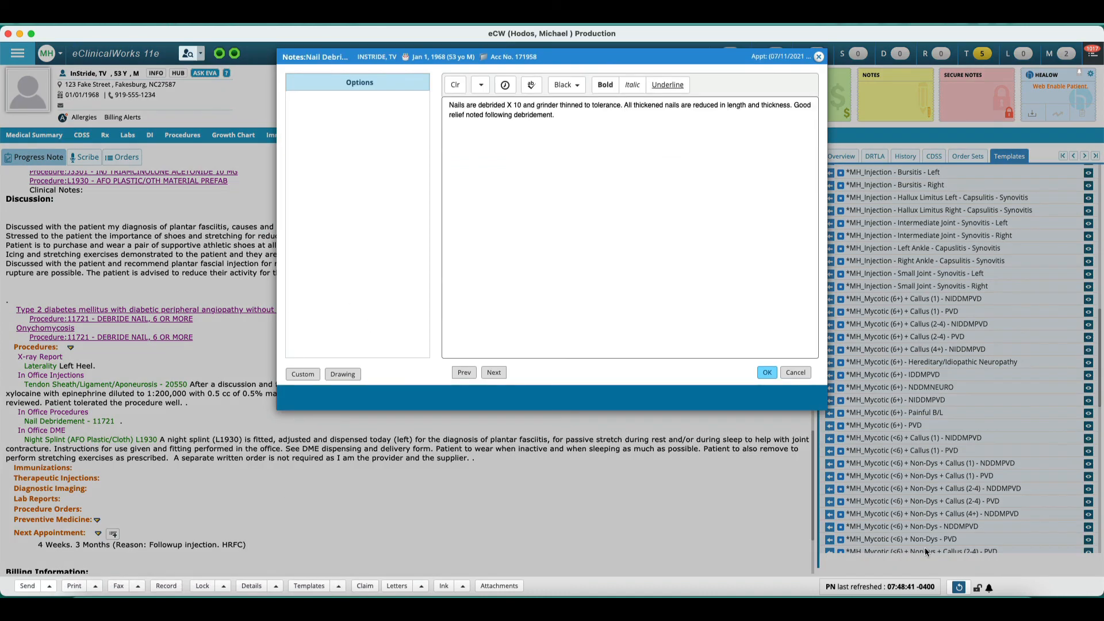
{"action": "left_click", "coordinate": [771, 373]}
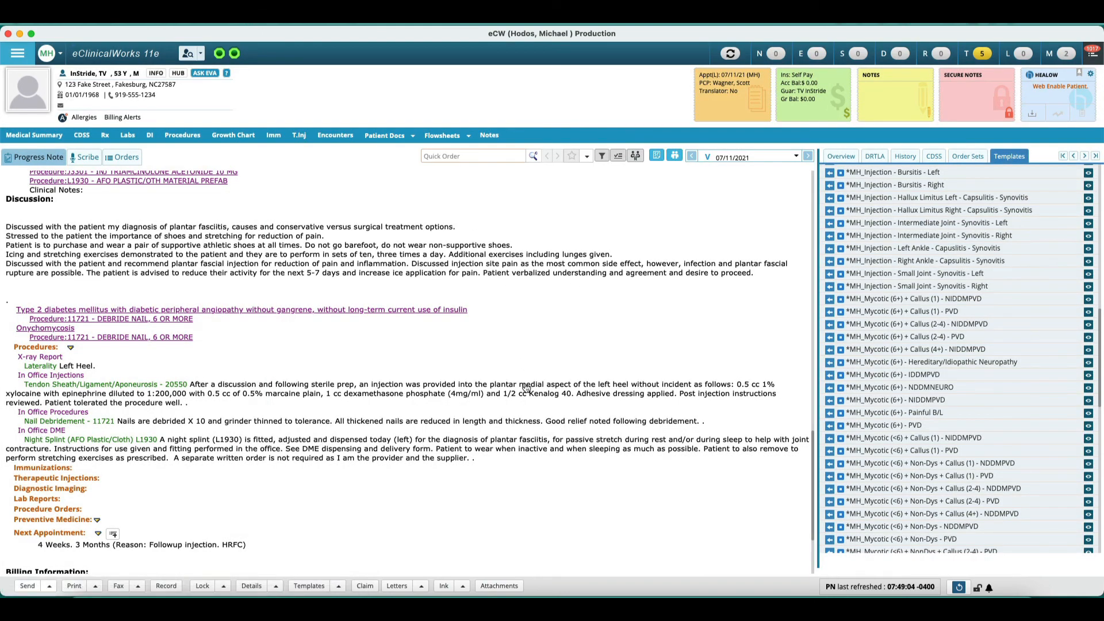
Step: Reopen the Nail Debridement note and change the debridement count to X 9
{"action": "left_click", "coordinate": [103, 421]}
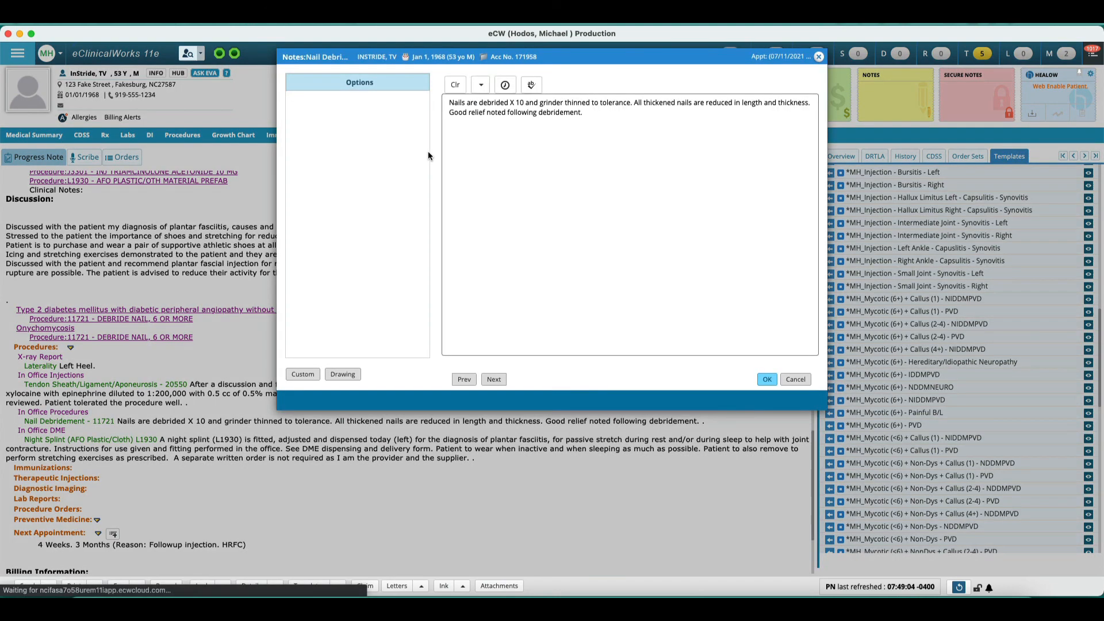
{"action": "left_click", "coordinate": [515, 116]}
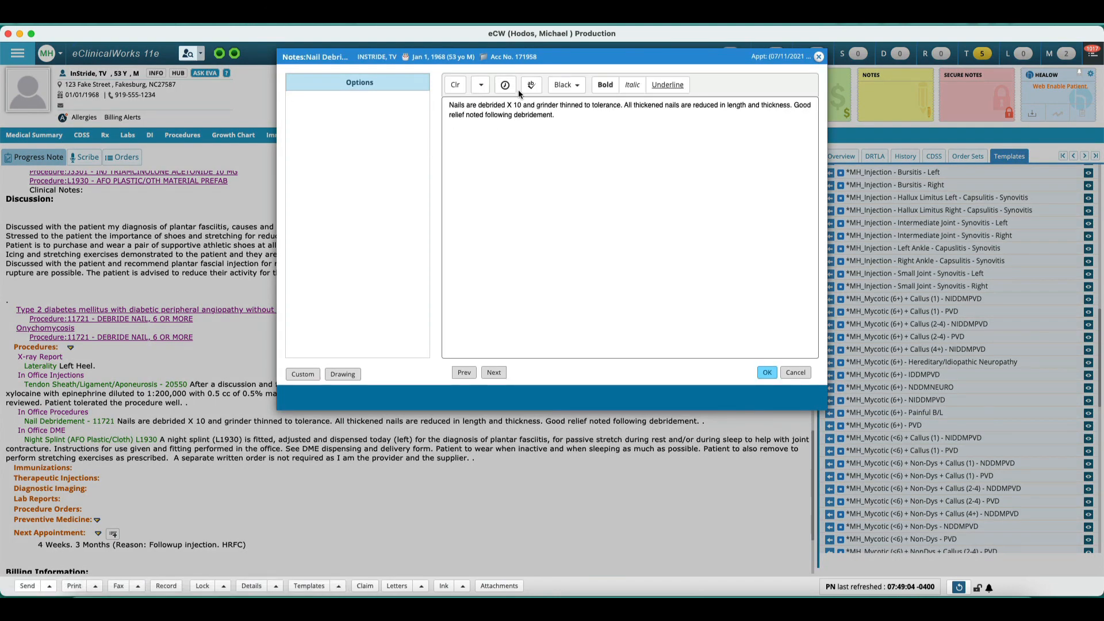
{"action": "left_click", "coordinate": [521, 105]}
{"action": "key", "text": "BackSpace"}
{"action": "key", "text": "BackSpace"}
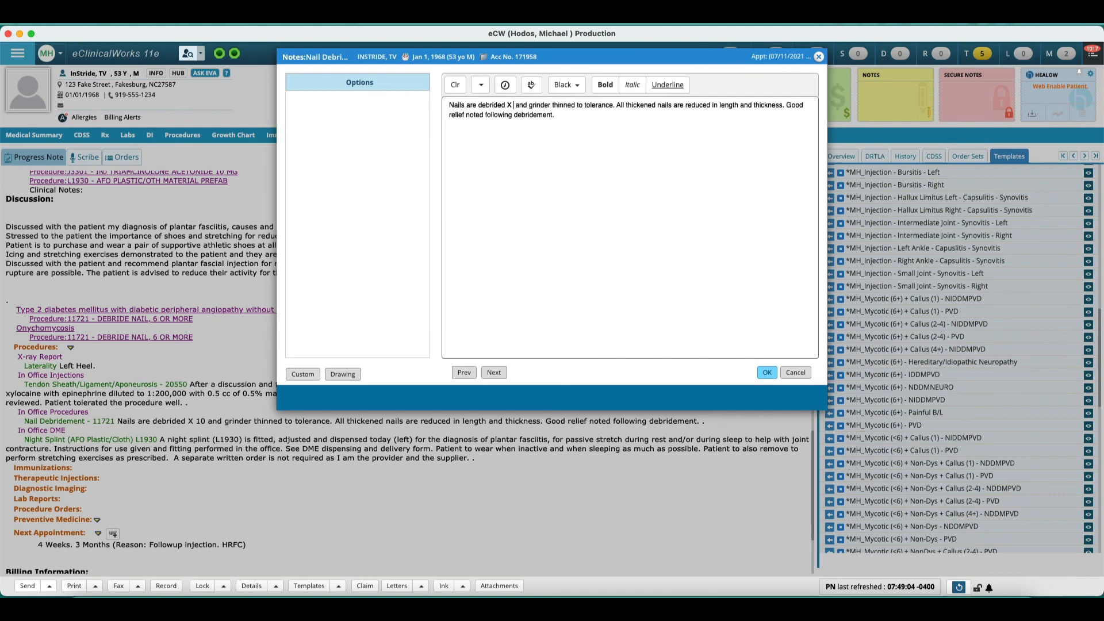
{"action": "type", "text": "9"}
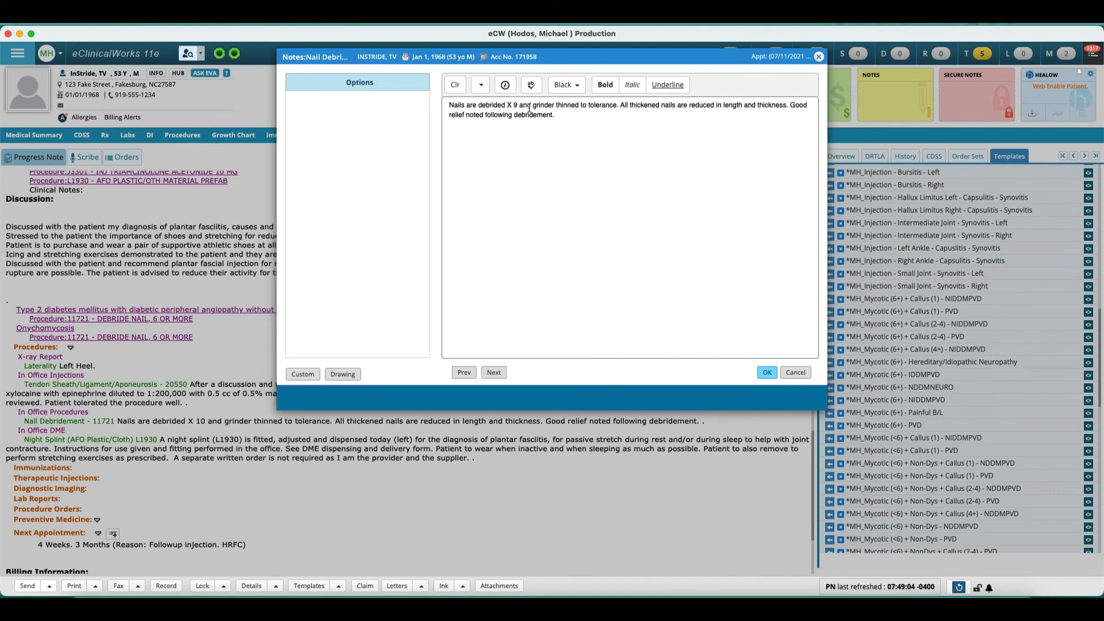
{"action": "left_click_drag", "start_coordinate": [517, 107], "coordinate": [435, 108]}
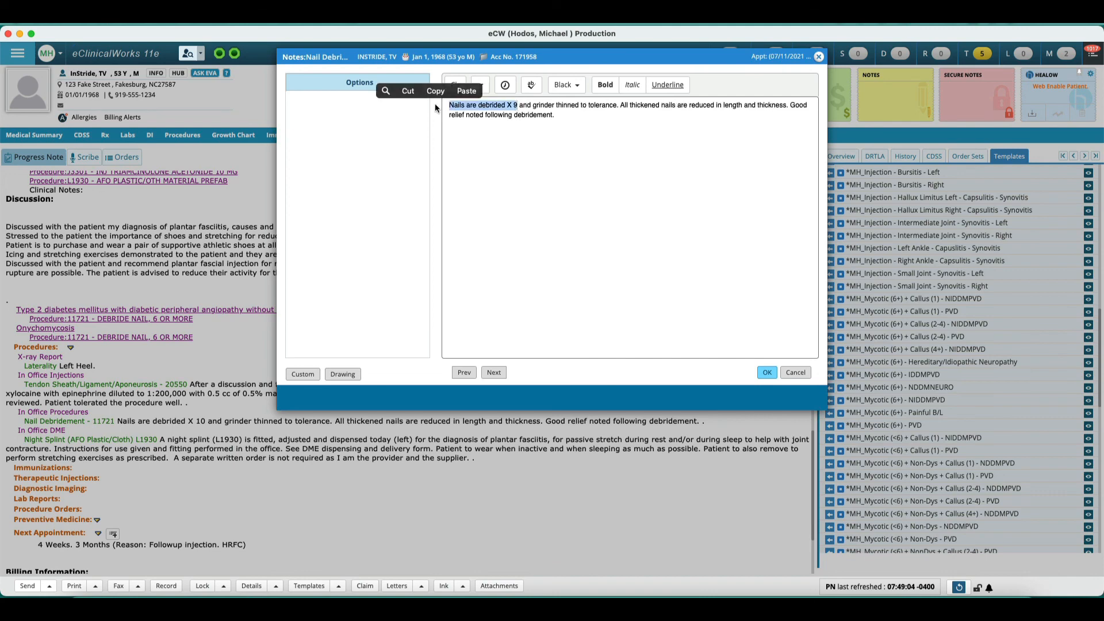
Step: Try rewording the Nail Debridement note to begin 'All nails are debrided', then cancel the edit
{"action": "type", "text": "all nails are de"}
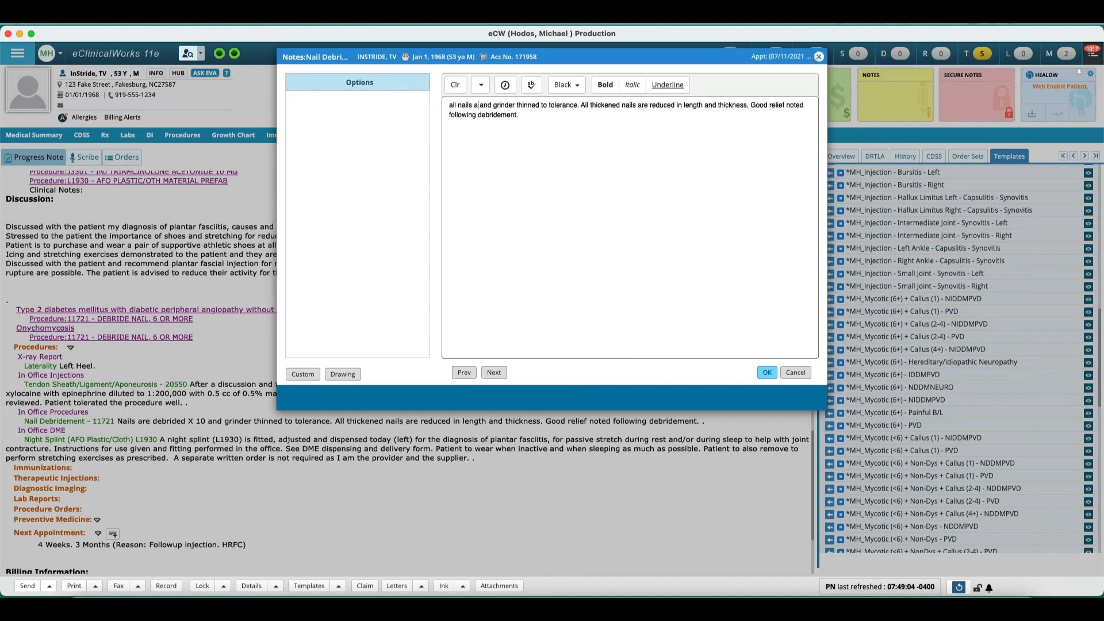
{"action": "type", "text": "brided"}
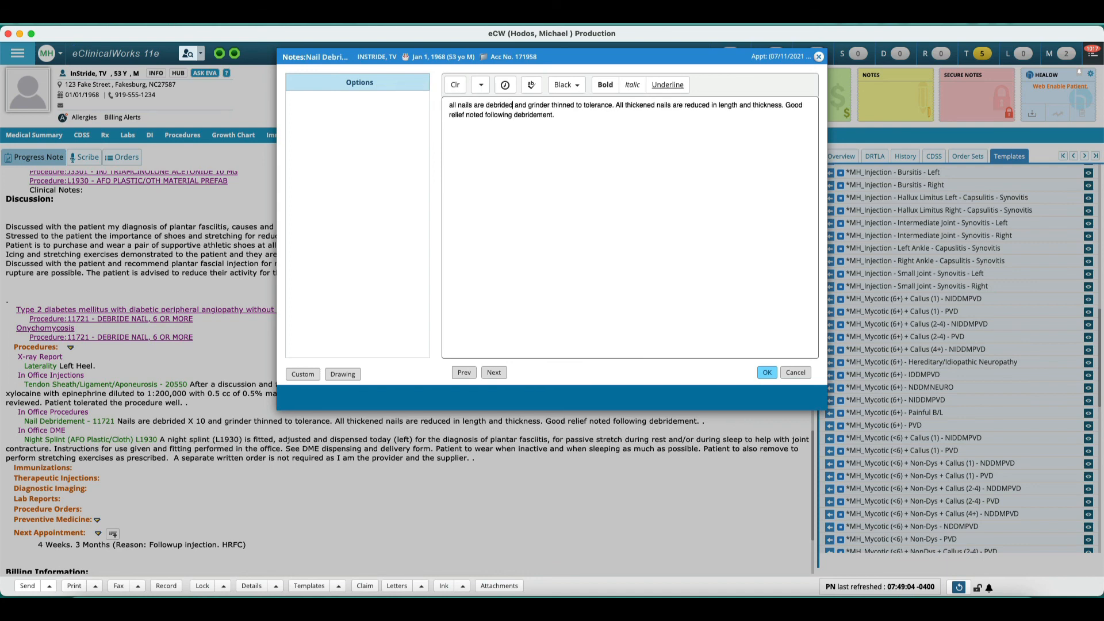
{"action": "key", "text": "BackSpace"}
{"action": "type", "text": "A"}
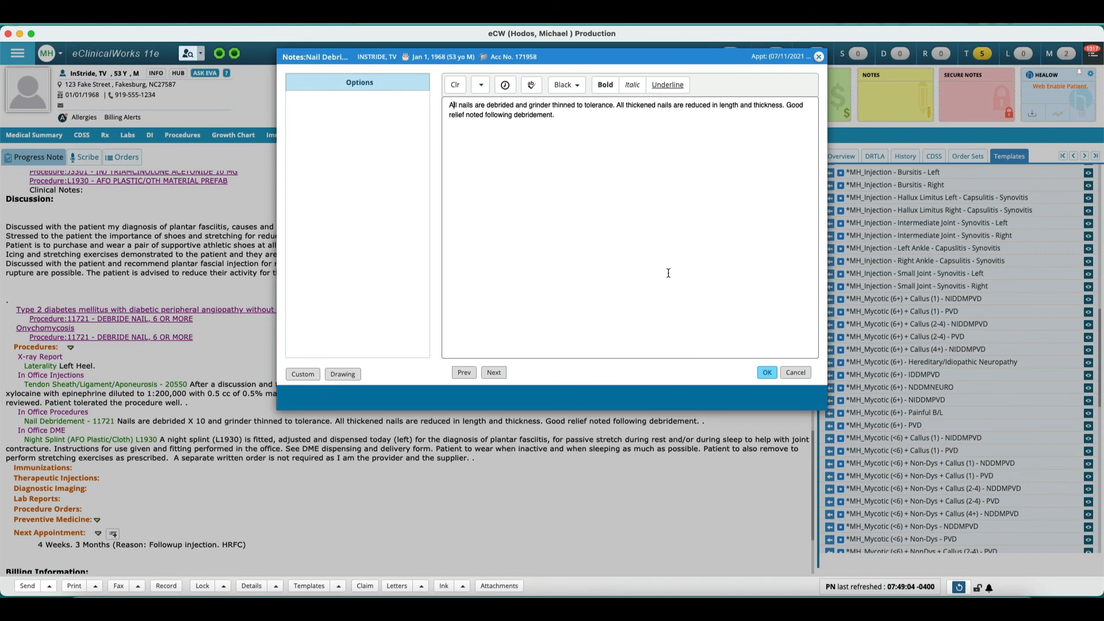
{"action": "left_click", "coordinate": [796, 373]}
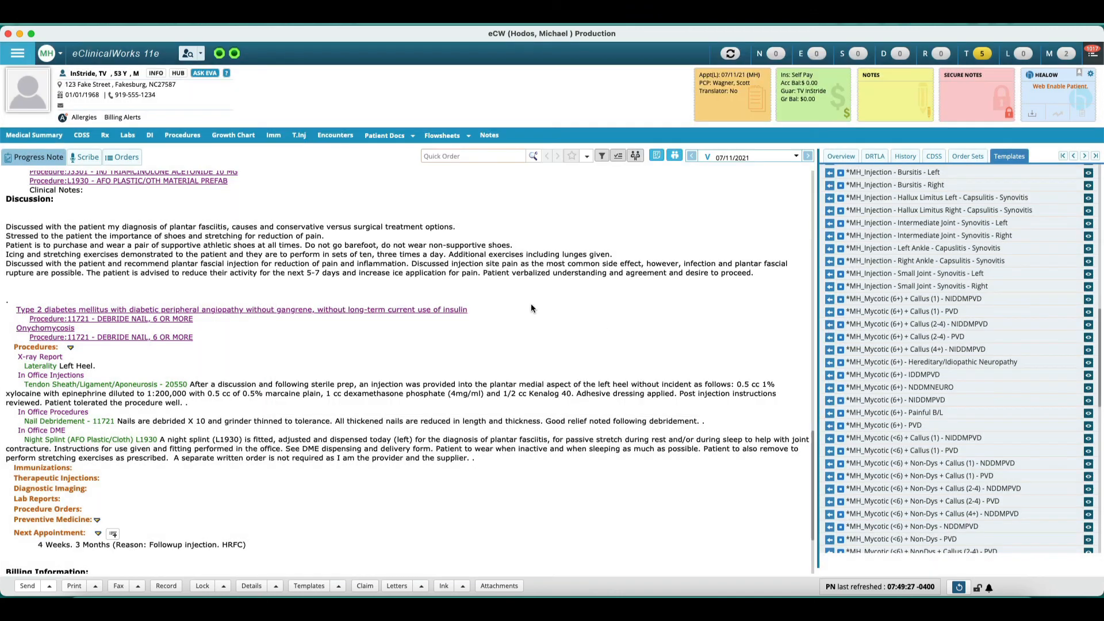
Step: Open billing and add modifier Q8 to the 11721 DEBRIDE NAIL, 6 OR MORE procedure code, then mark billing done
{"action": "scroll", "coordinate": [391, 420], "scroll_direction": "down", "scroll_amount": 2}
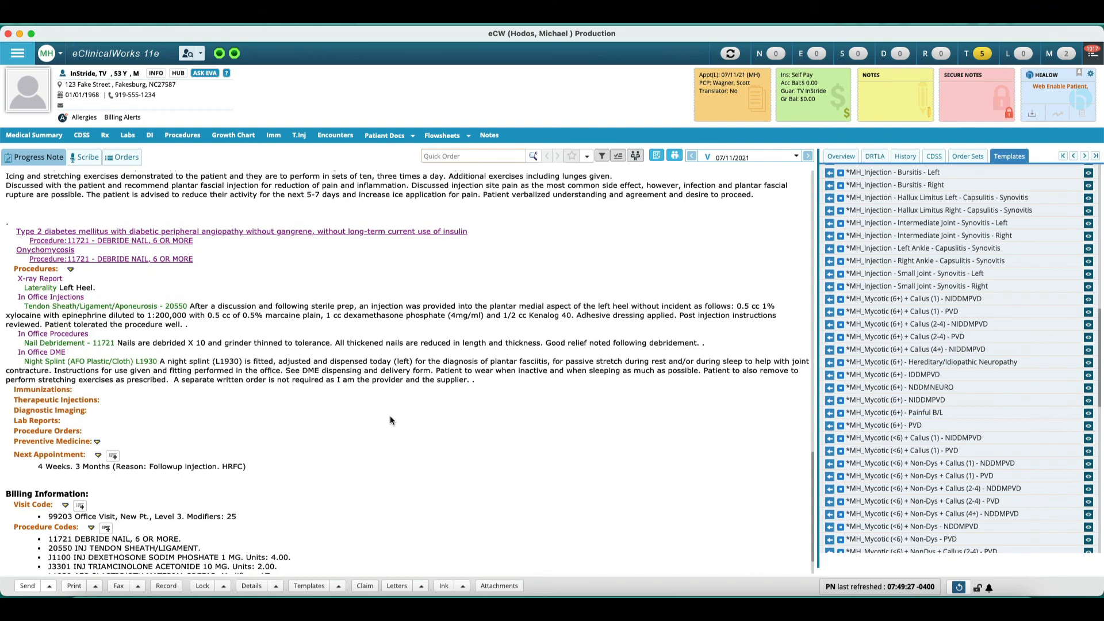
{"action": "scroll", "coordinate": [391, 420], "scroll_direction": "down", "scroll_amount": 1}
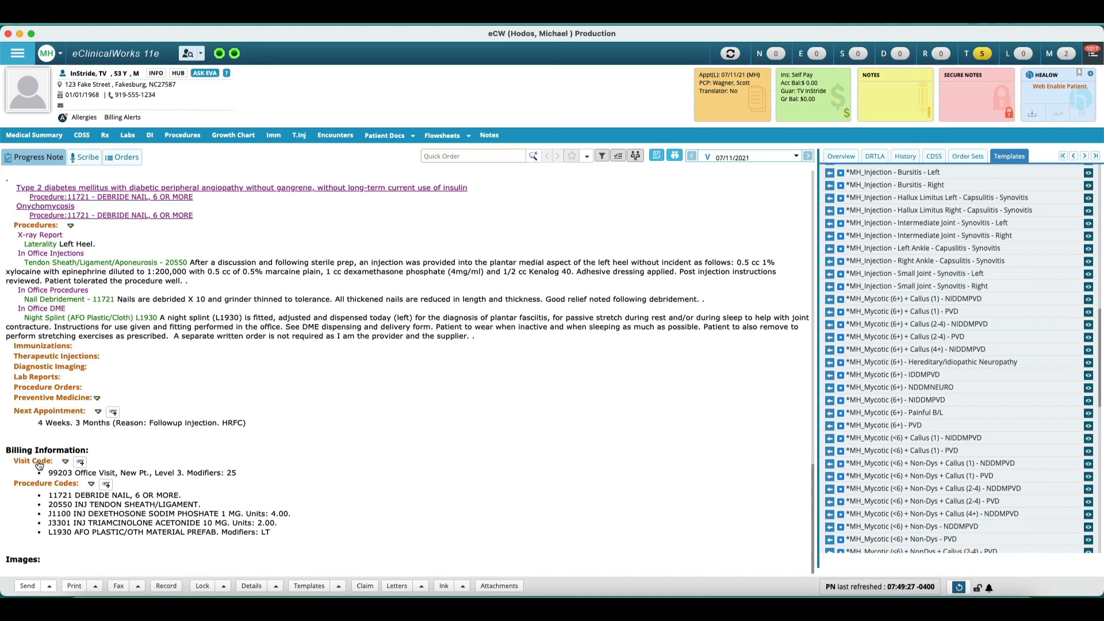
{"action": "left_click", "coordinate": [37, 461]}
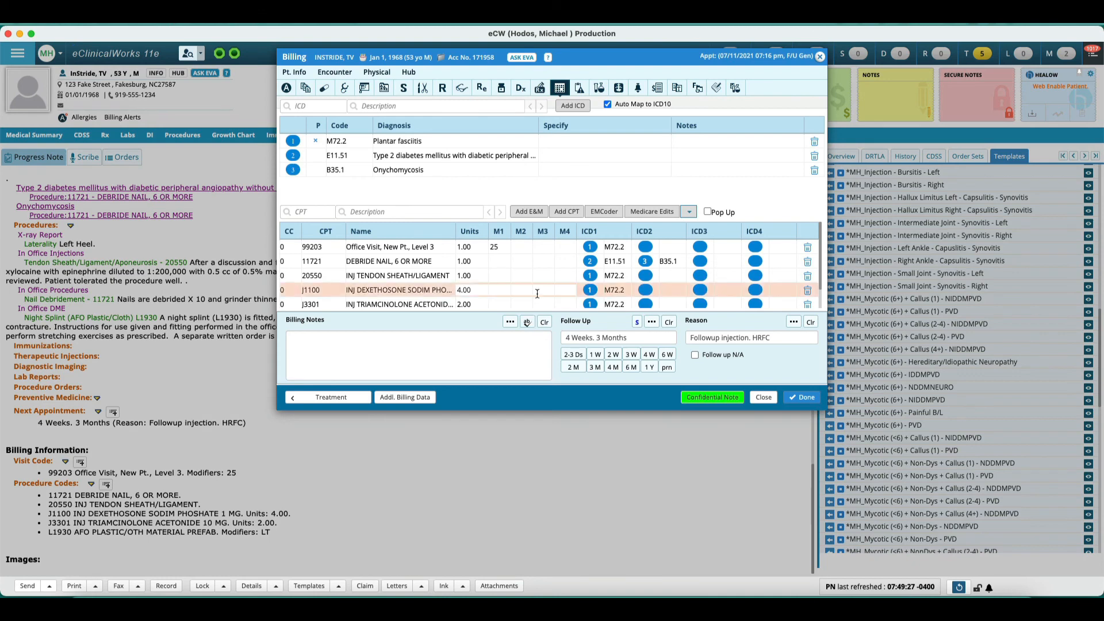
{"action": "scroll", "coordinate": [537, 287], "scroll_direction": "down", "scroll_amount": 2}
{"action": "scroll", "coordinate": [535, 287], "scroll_direction": "up", "scroll_amount": 2}
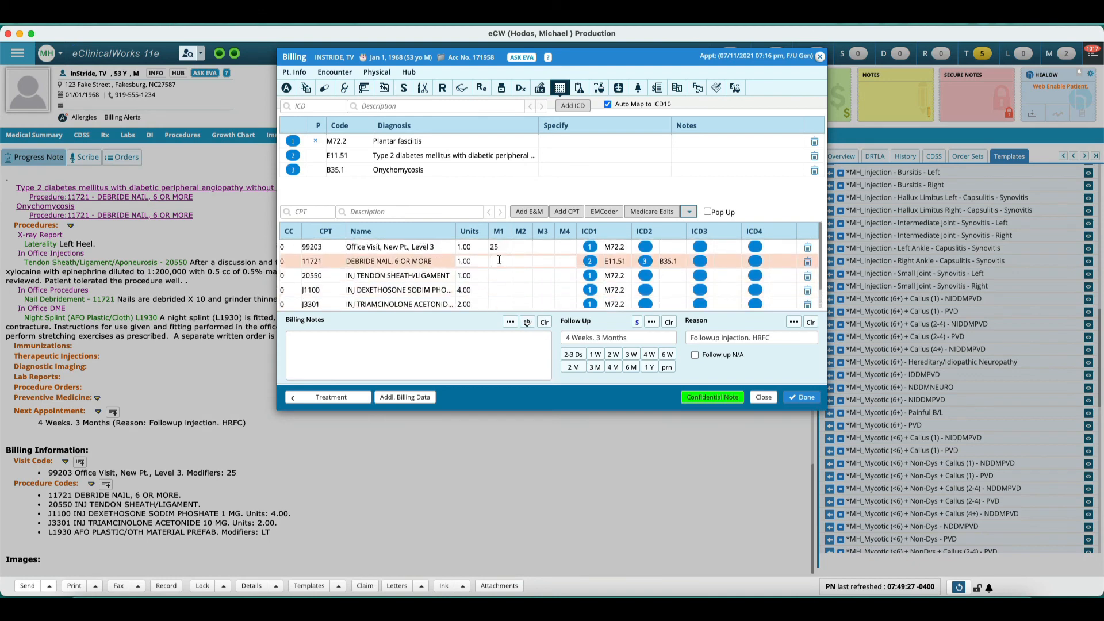
{"action": "type", "text": "Q8"}
{"action": "key", "text": "Return"}
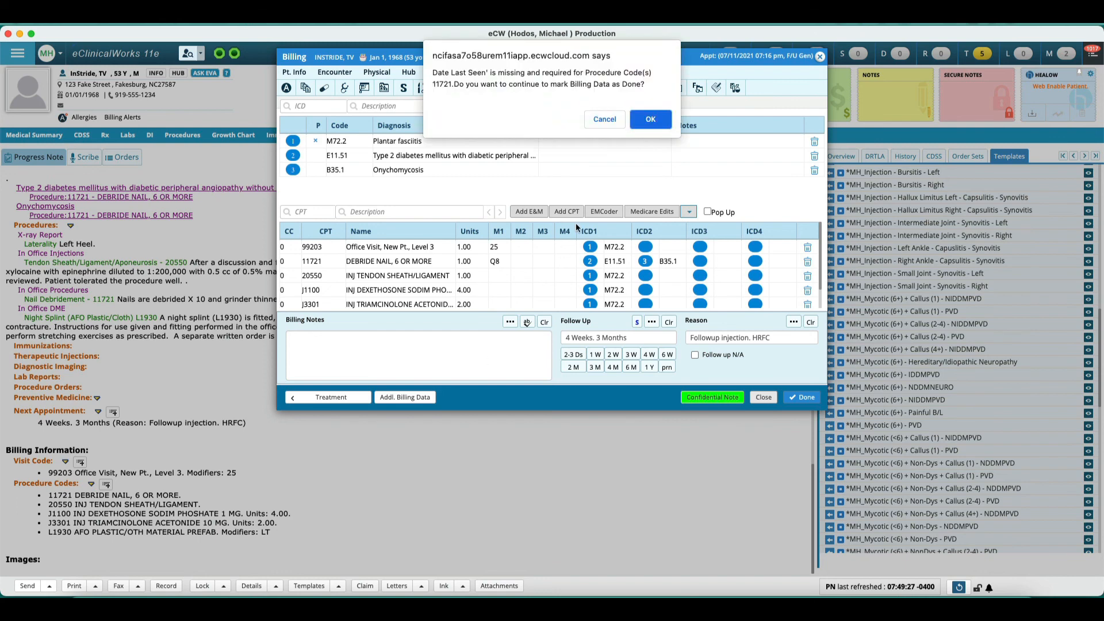
{"action": "left_click", "coordinate": [649, 119]}
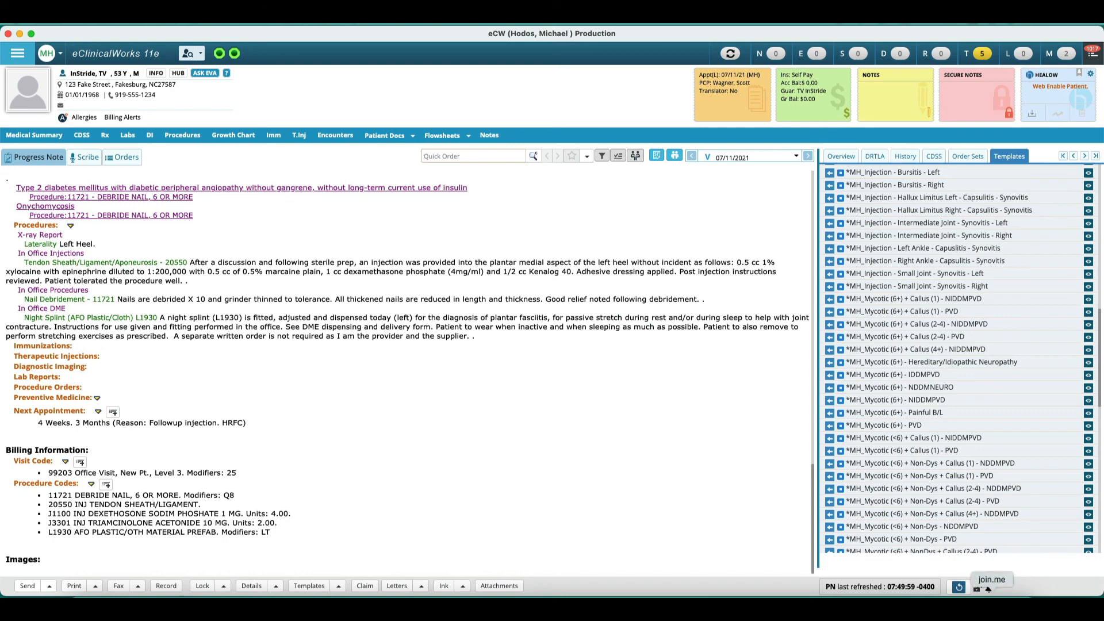
{"action": "left_click", "coordinate": [988, 589]}
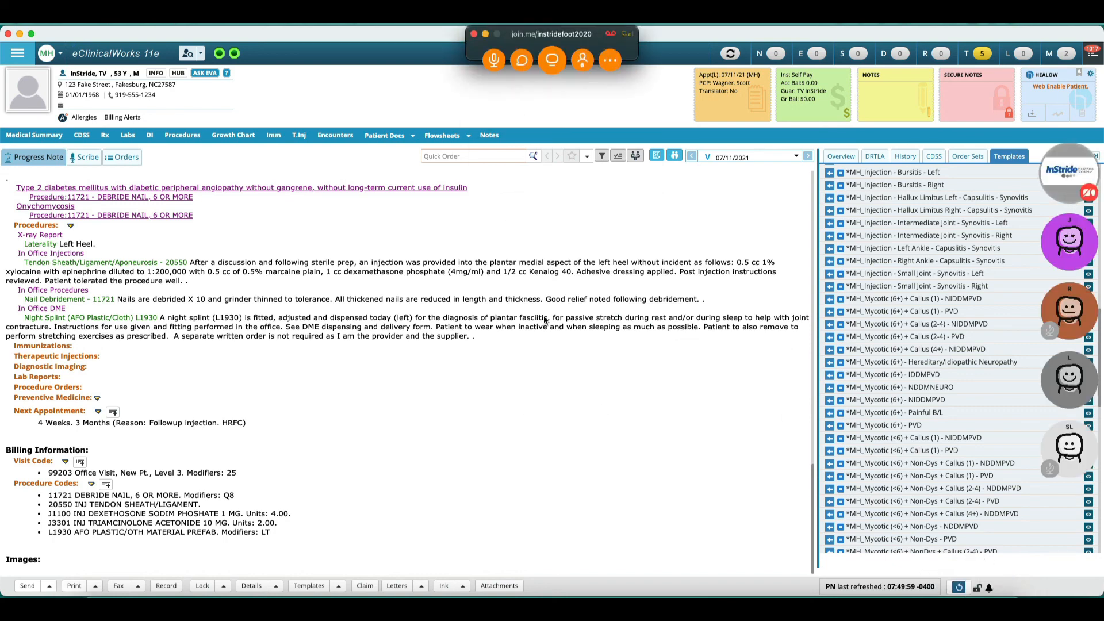
{"action": "left_click", "coordinate": [583, 60]}
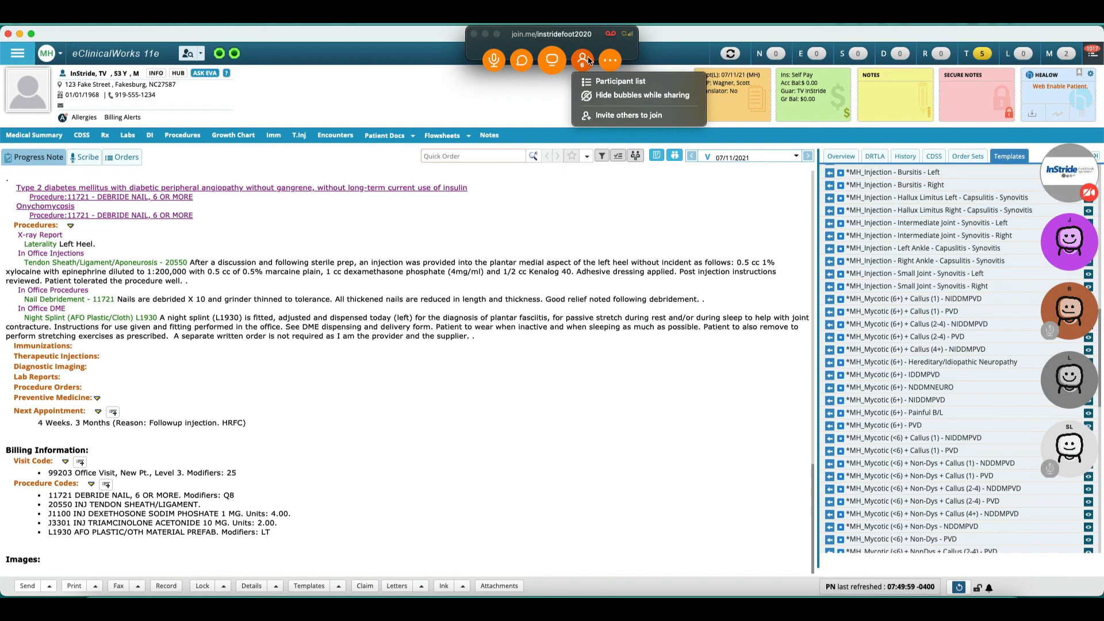
{"action": "left_click", "coordinate": [595, 84]}
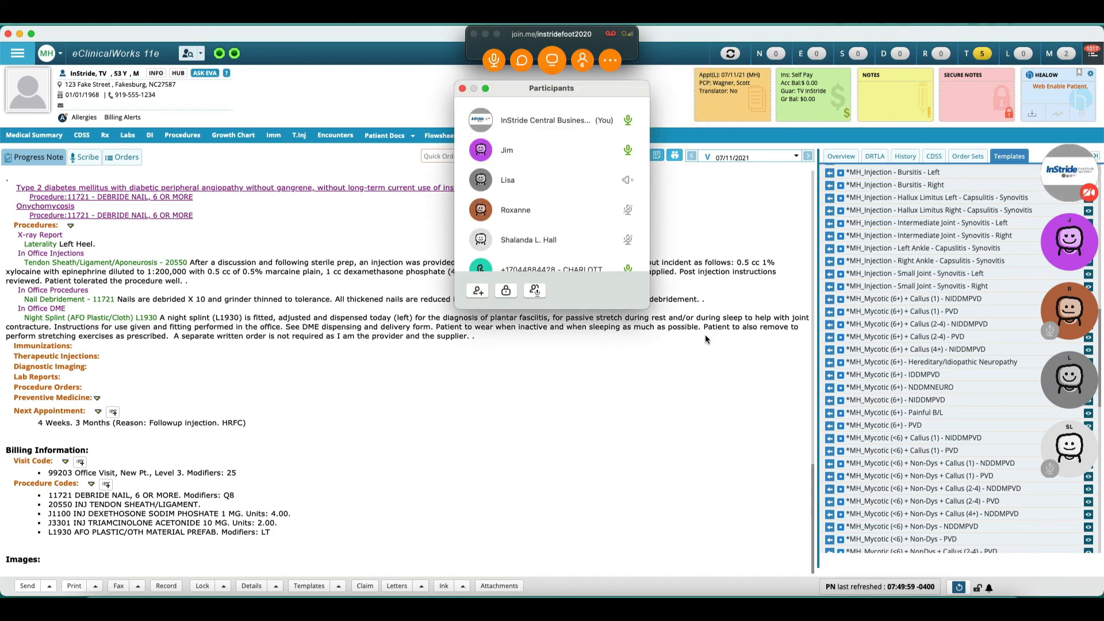
{"action": "left_click_drag", "start_coordinate": [570, 83], "coordinate": [799, 109]}
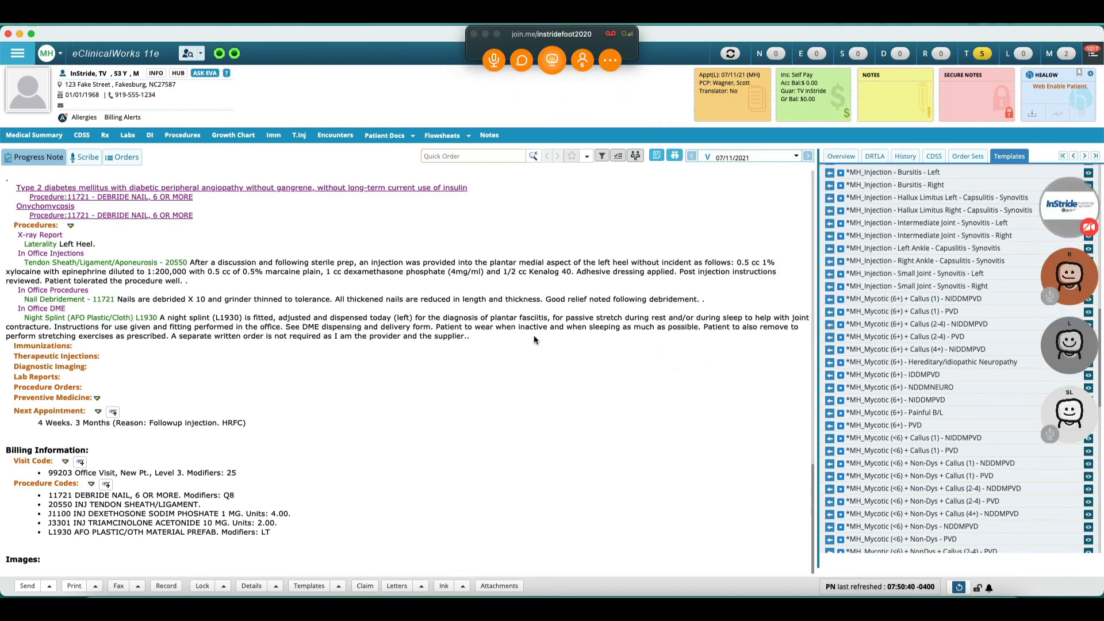
{"action": "left_click", "coordinate": [585, 58]}
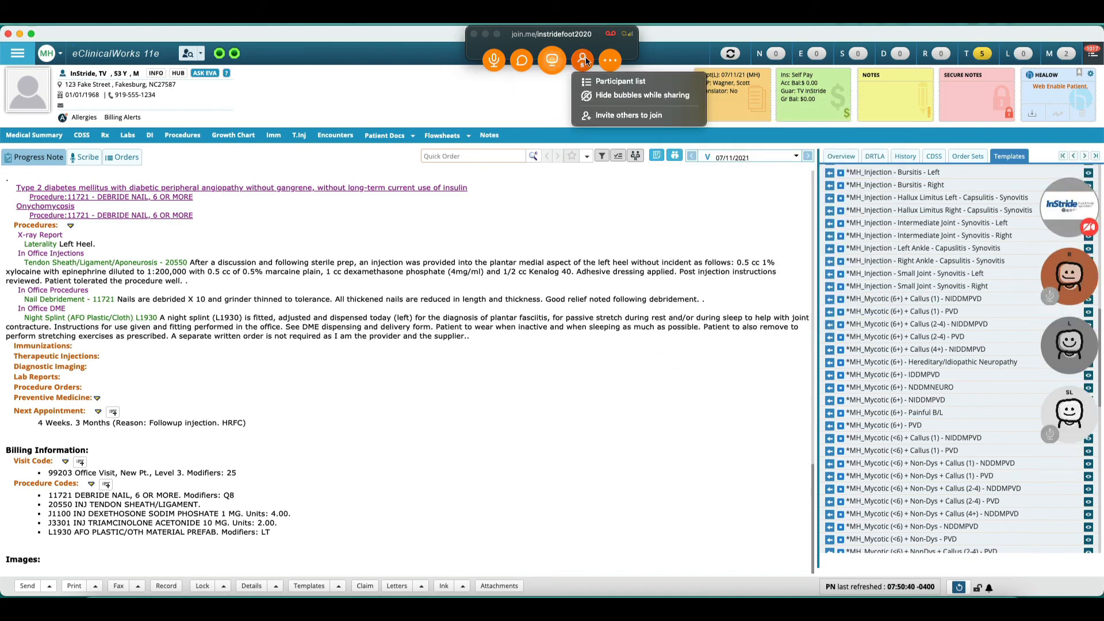
{"action": "left_click", "coordinate": [589, 82]}
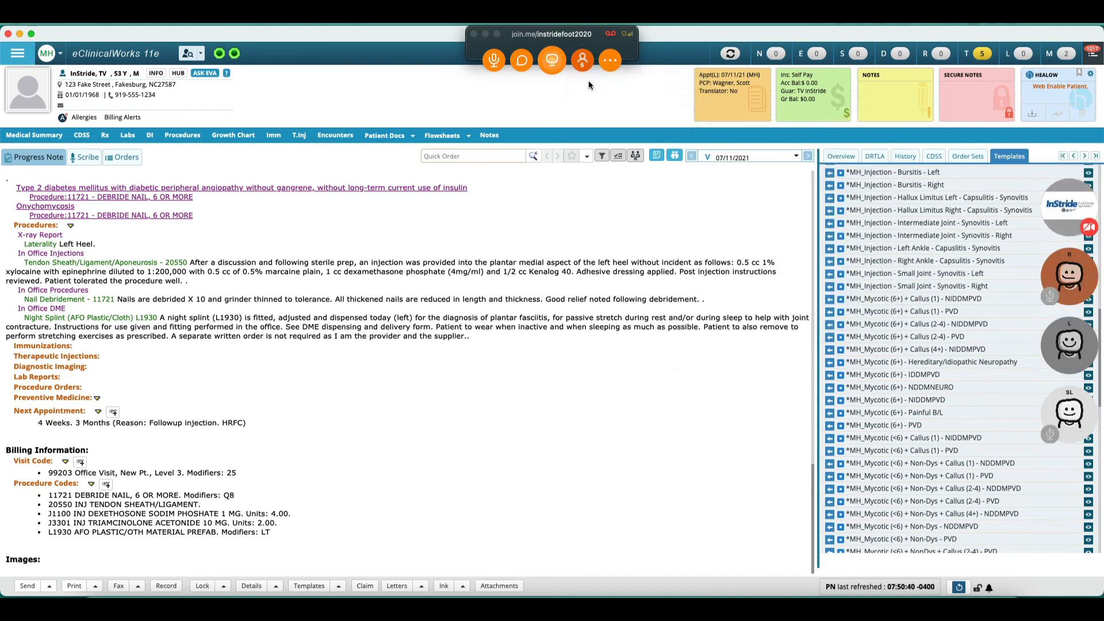